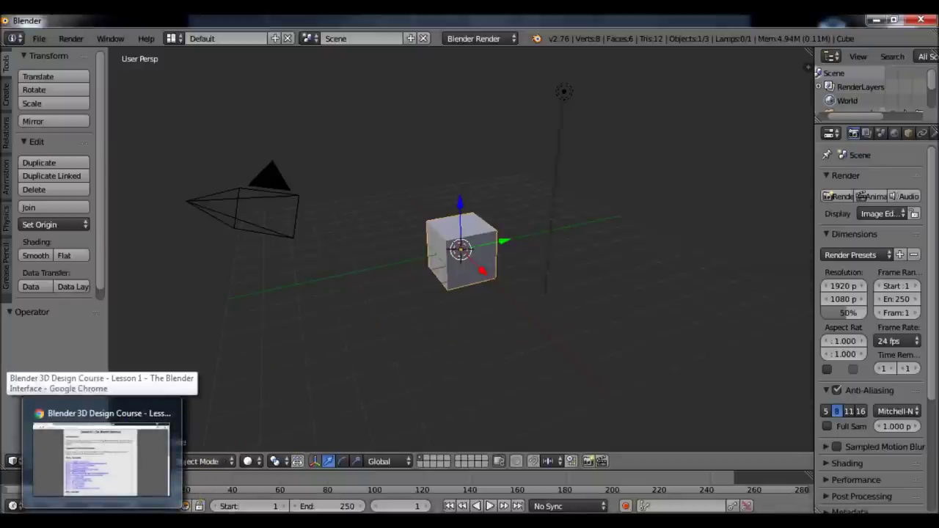
Switch to Chrome and look through the open Blender course pages for Lessons 01, 02, 07 and 11.
left_click(103, 462)
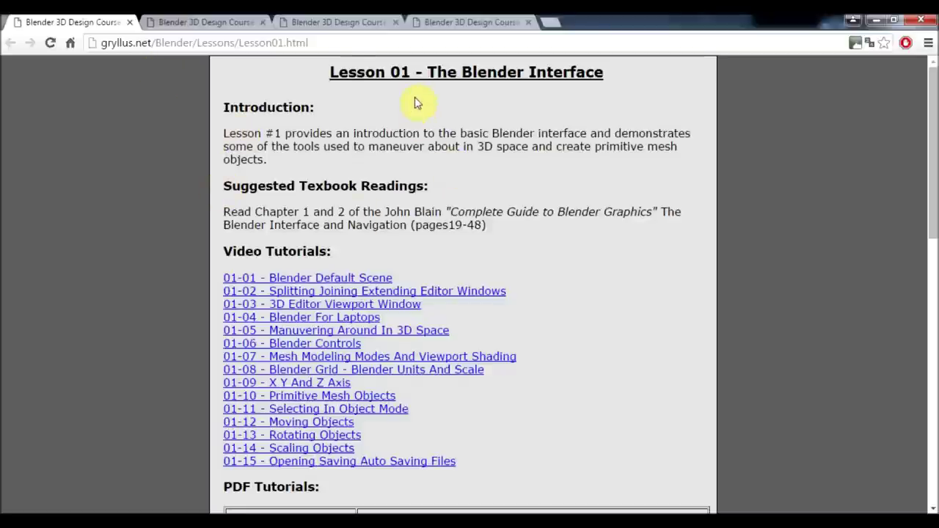
left_click(205, 22)
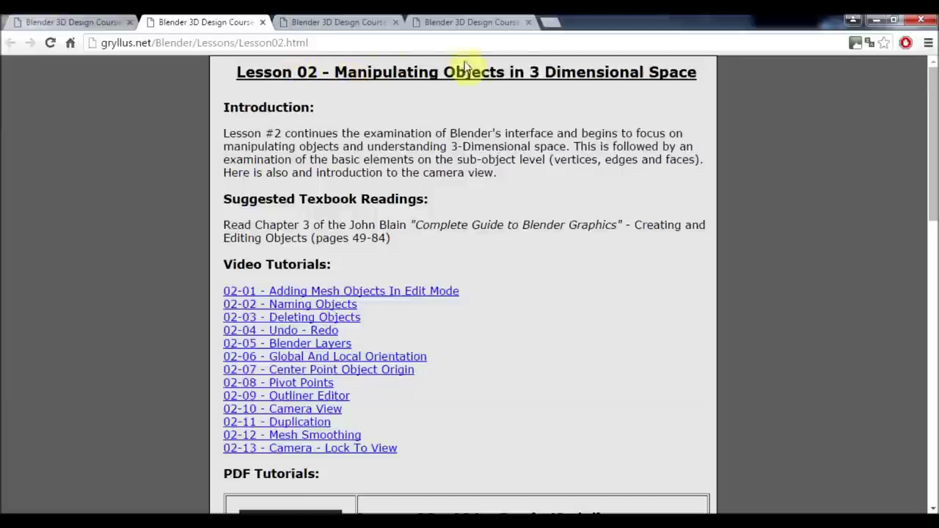
left_click(329, 22)
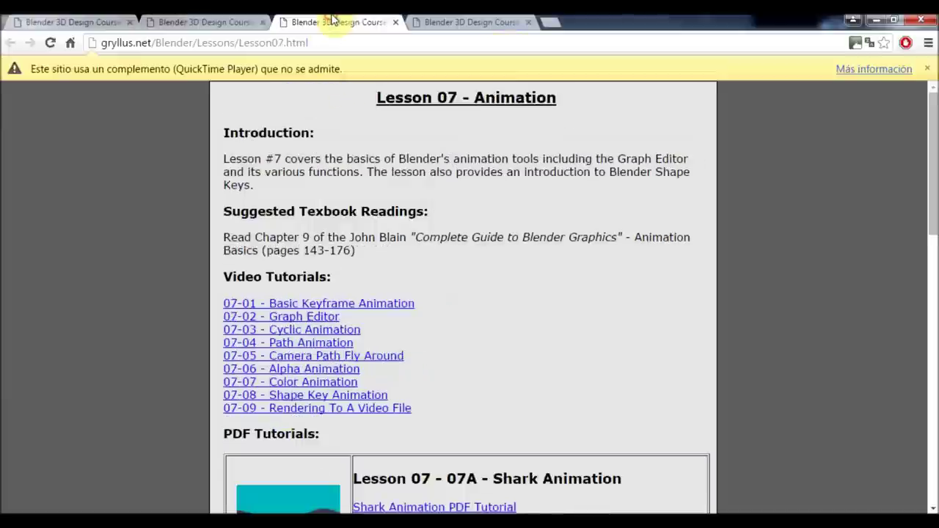
left_click(926, 68)
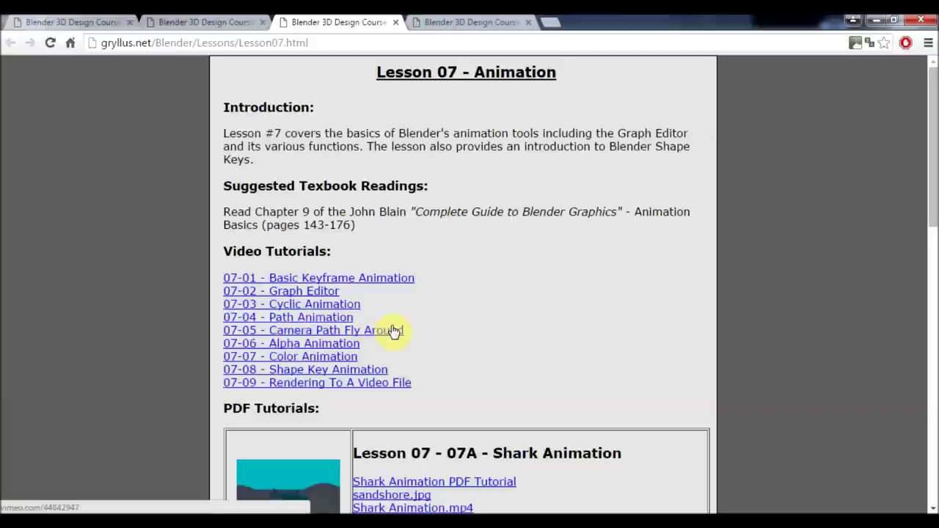
left_click(485, 22)
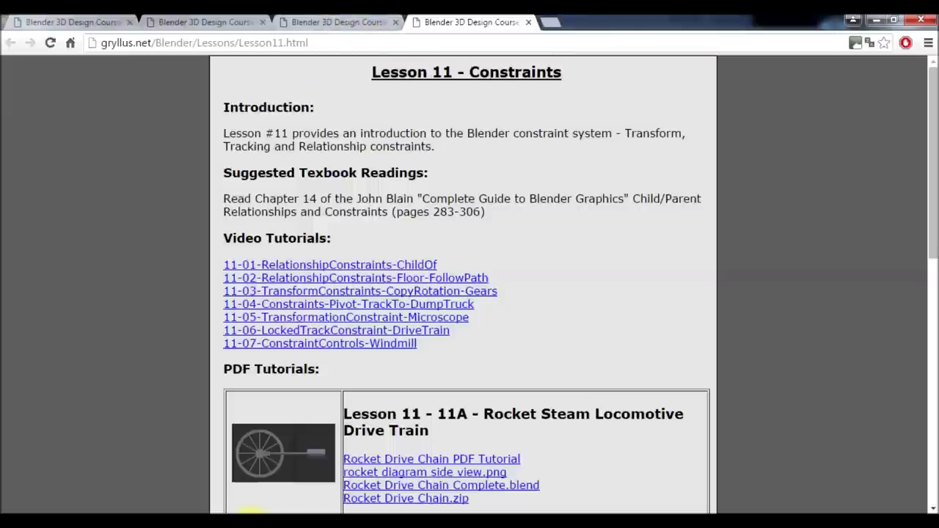
Switch back to Blender and review the mouse and numpad emulation options in the Input section of the User Preferences.
left_click(304, 461)
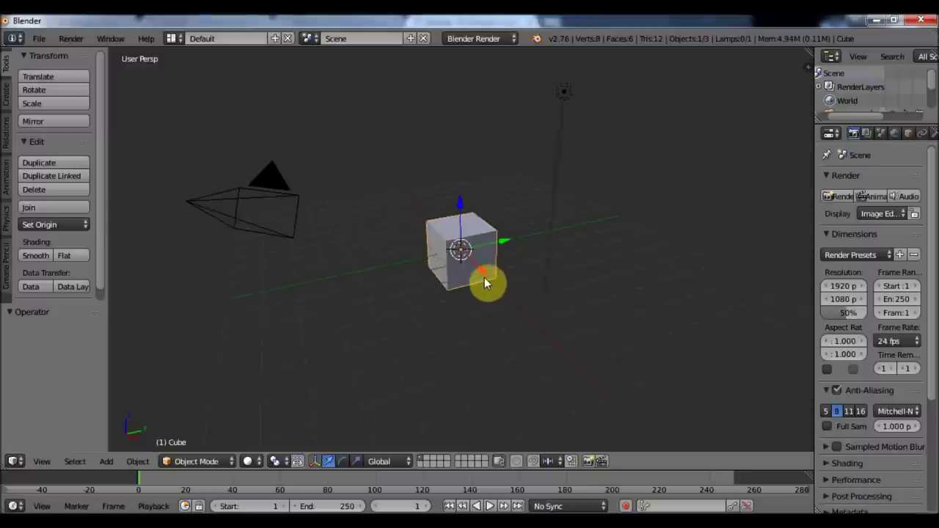
middle_click_drag(485, 277, 426, 263)
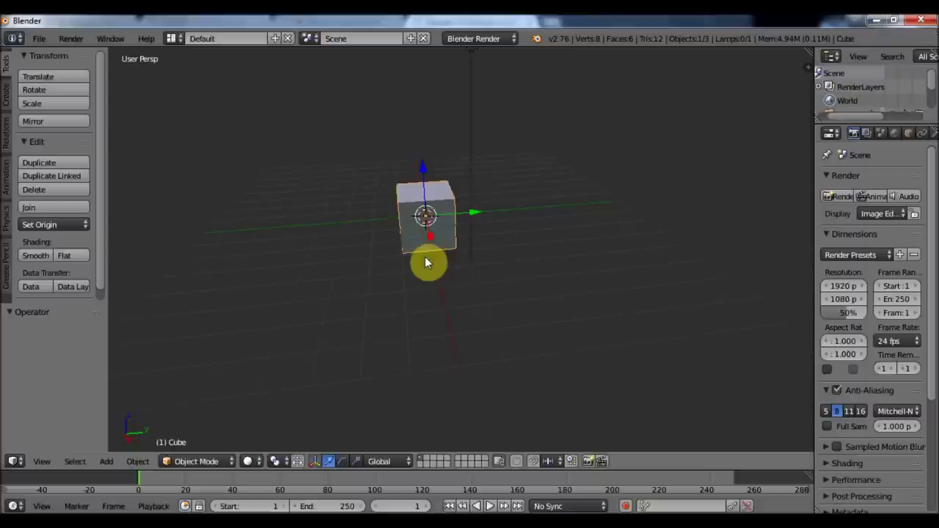
left_click(45, 37)
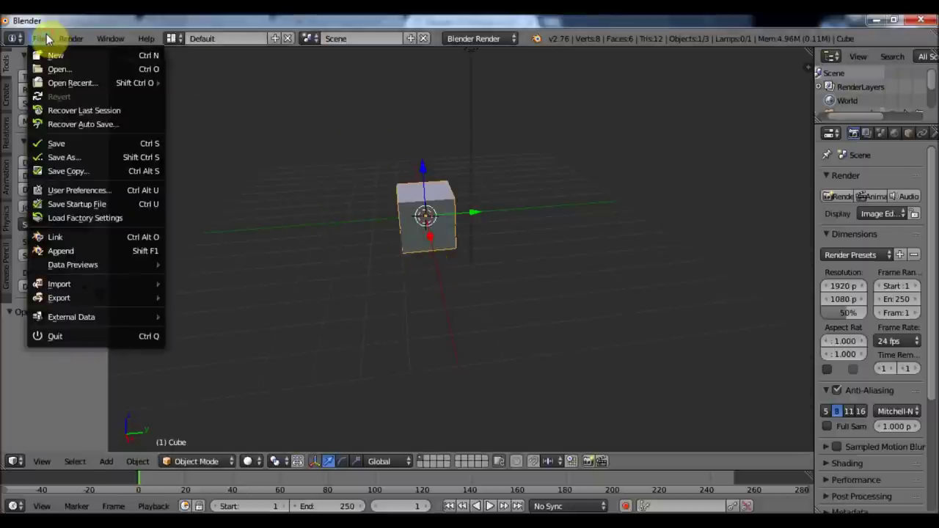
left_click(78, 193)
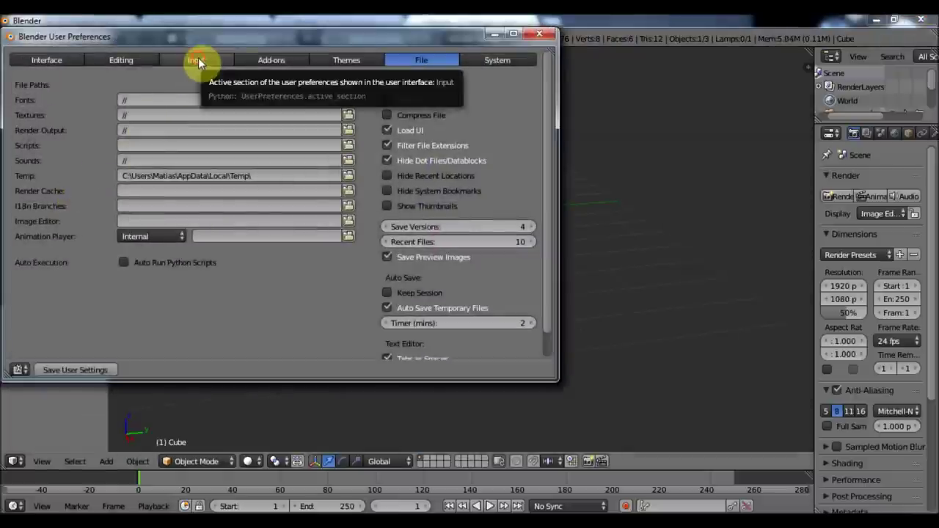
left_click(198, 60)
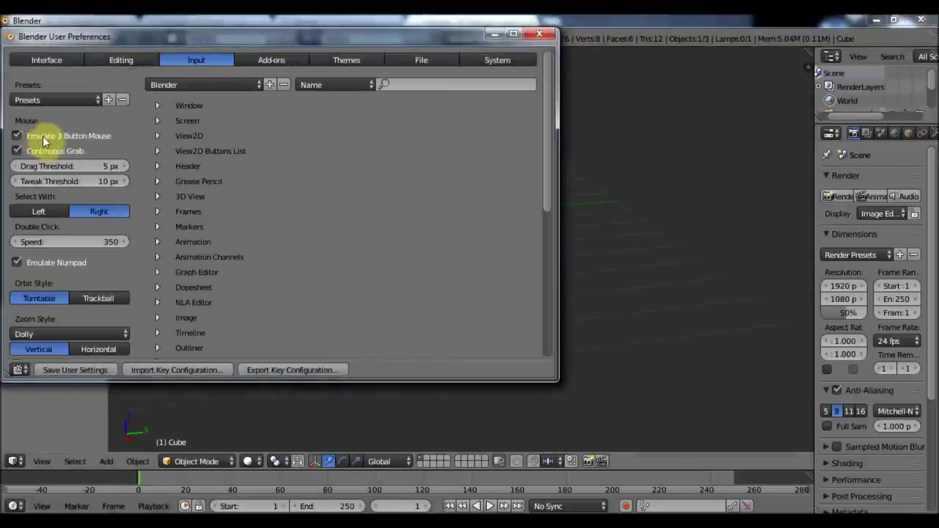
left_click(539, 34)
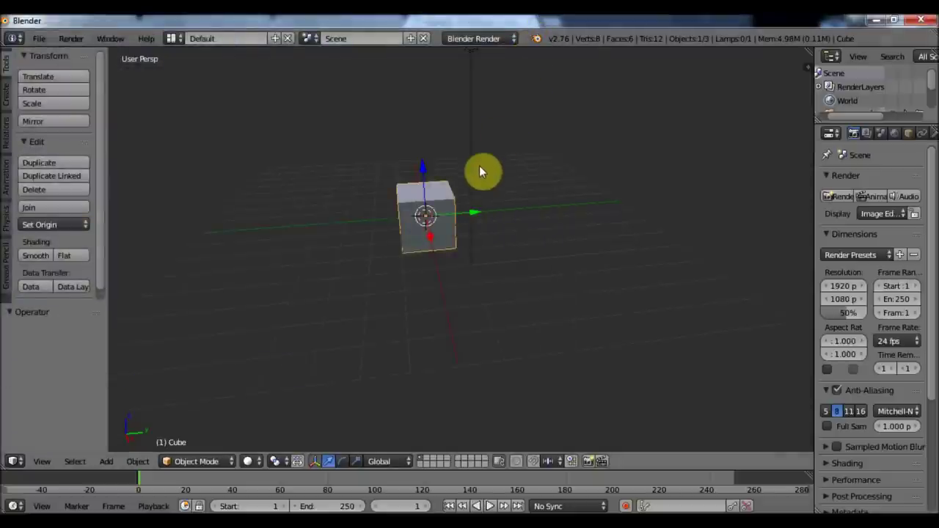
Widen the area holding the Outliner and Properties editors, and make the Outliner tall enough to list the camera, cube and lamp.
middle_click_drag(485, 196, 531, 189)
middle_click_drag(517, 244, 468, 211, "ctrl")
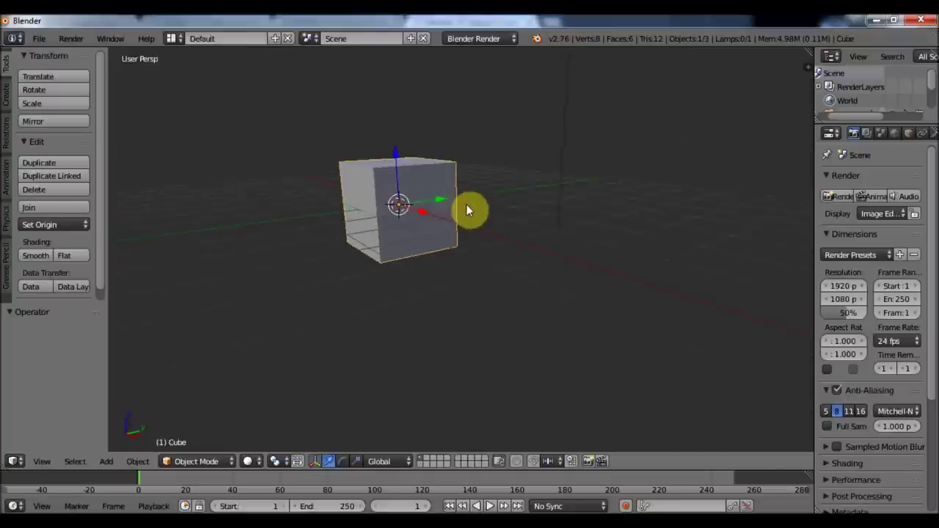
middle_click_drag(464, 205, 493, 227, "shift")
scroll(495, 251, "down", 4)
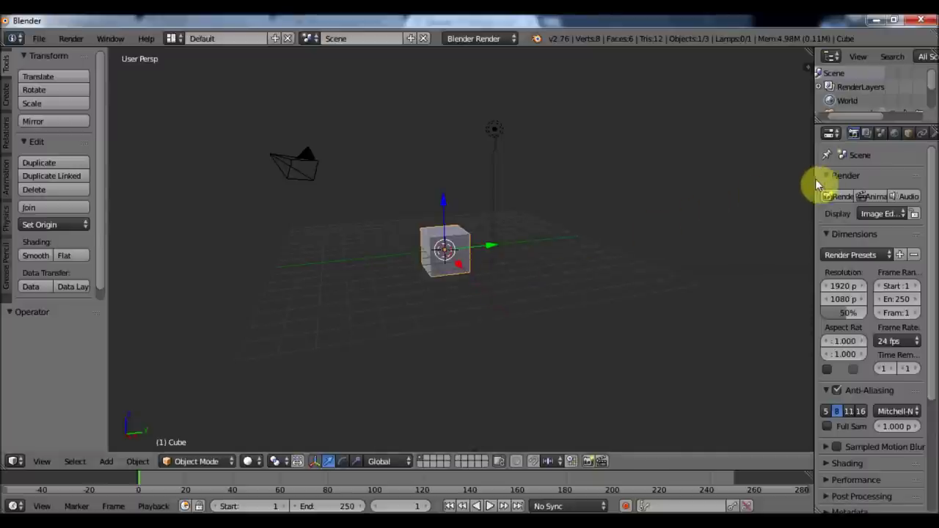
left_click_drag(814, 178, 728, 179)
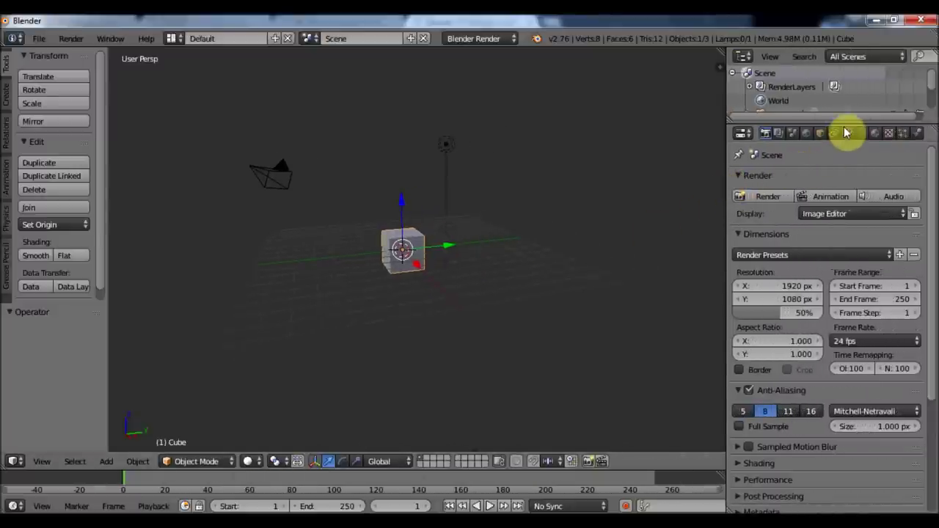
left_click_drag(841, 121, 835, 216)
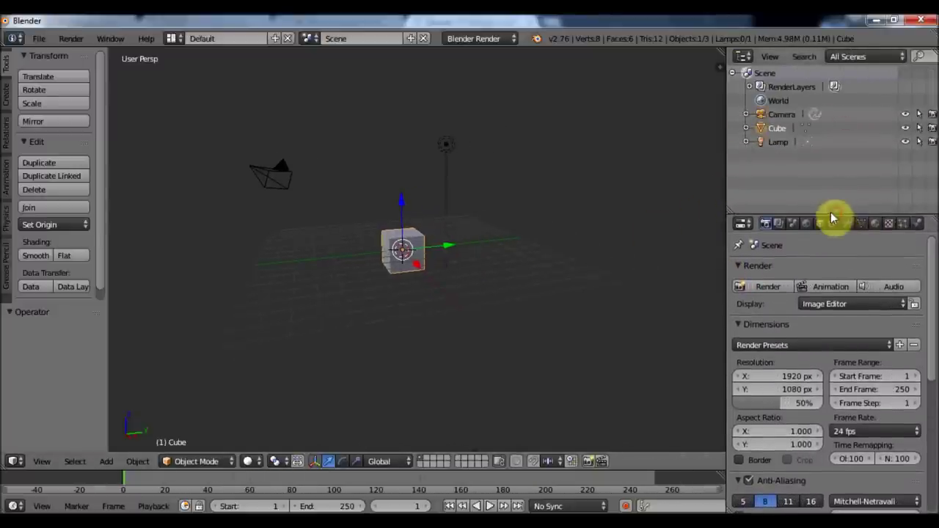
Select the camera, lamp and cube one at a time in the Outliner, ending with the camera.
left_click(779, 114)
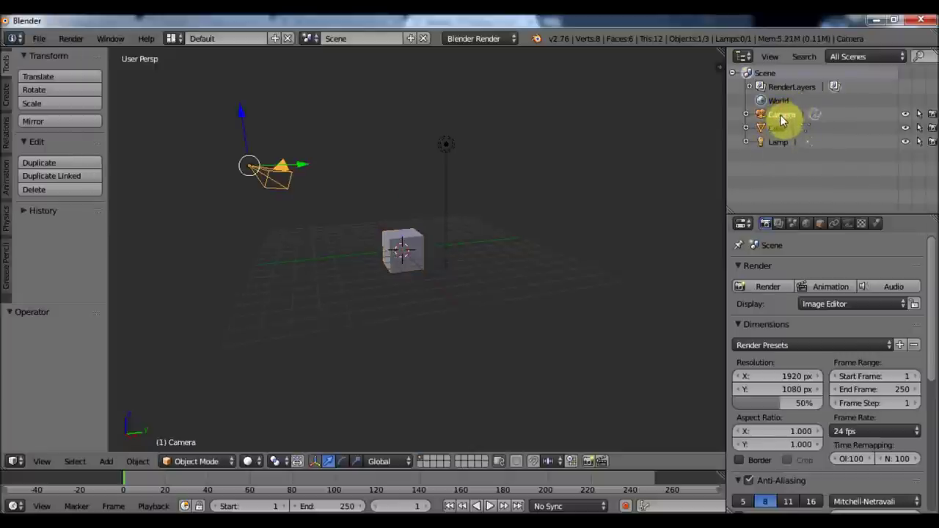
left_click(778, 141)
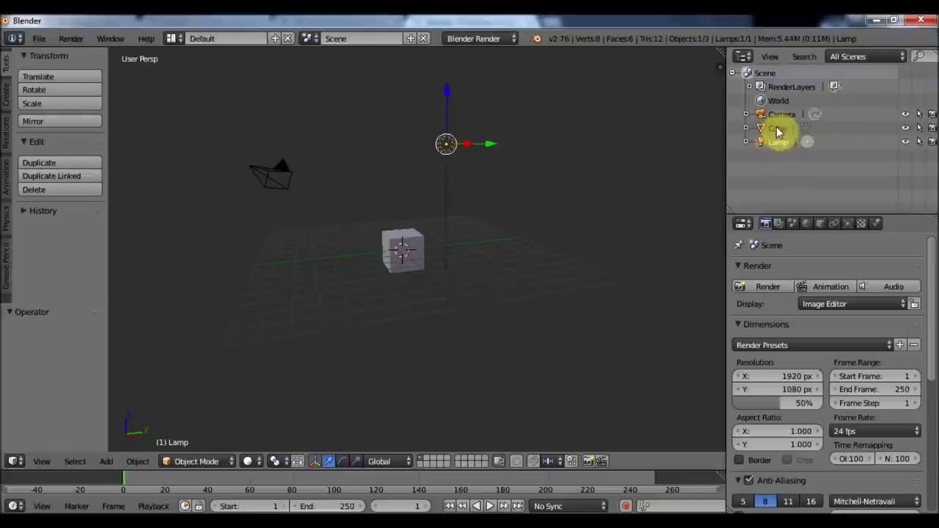
left_click(778, 128)
left_click(781, 115)
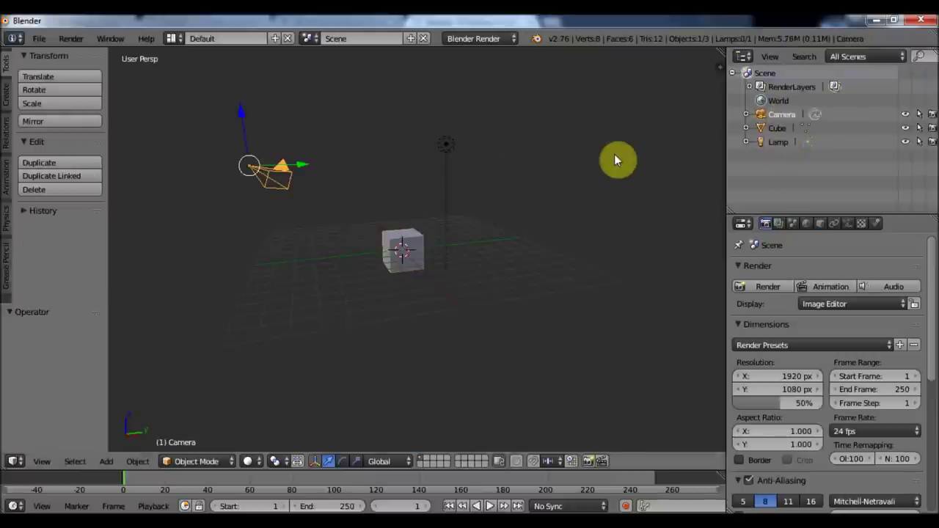
Select the cube, lamp and camera individually in the 3D view, ending with only the lamp selected.
right_click(416, 240)
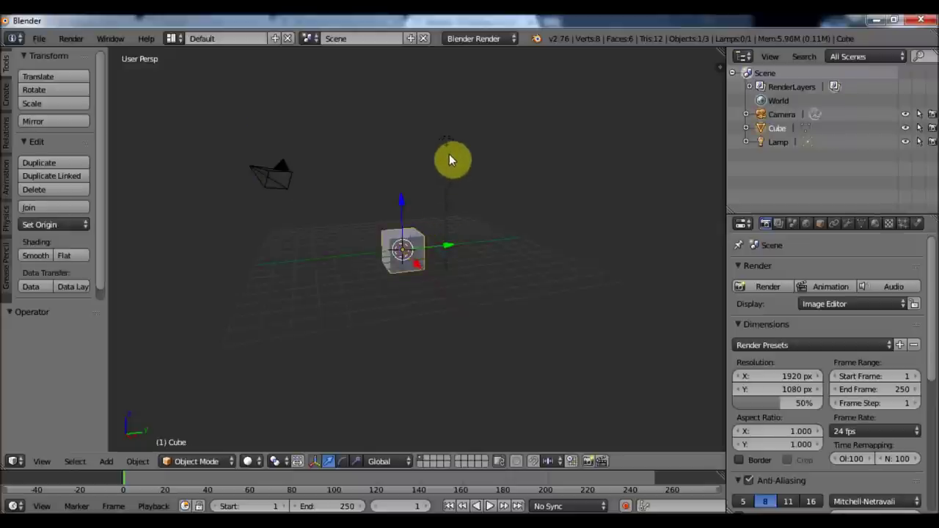
right_click(449, 154)
right_click(272, 177)
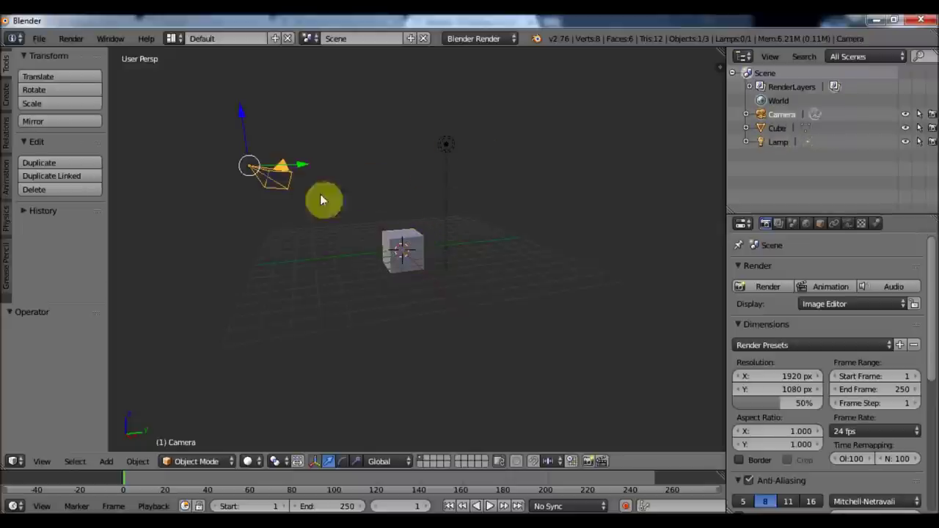
right_click(396, 242)
right_click(444, 147)
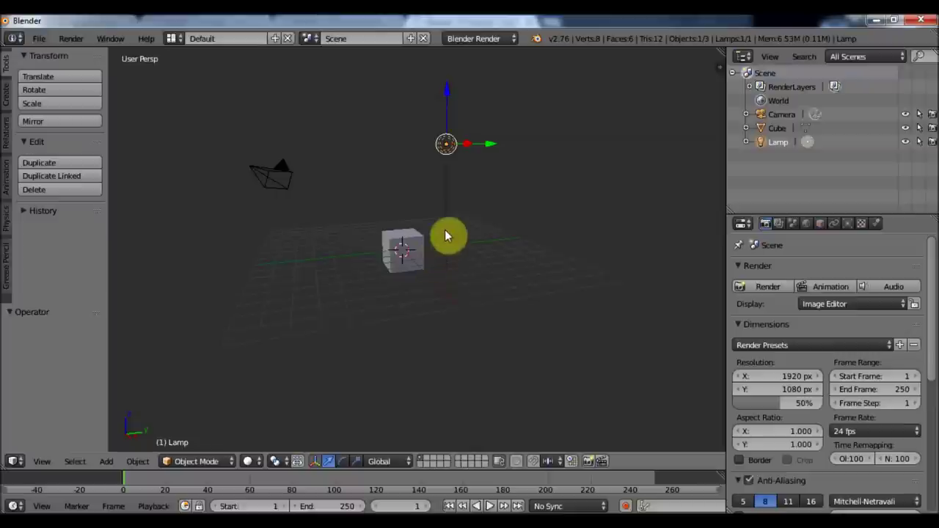
Add the cube and camera to the lamp selection, deselect the cube, and reduce the selection to the lamp alone.
right_click(415, 246, "shift")
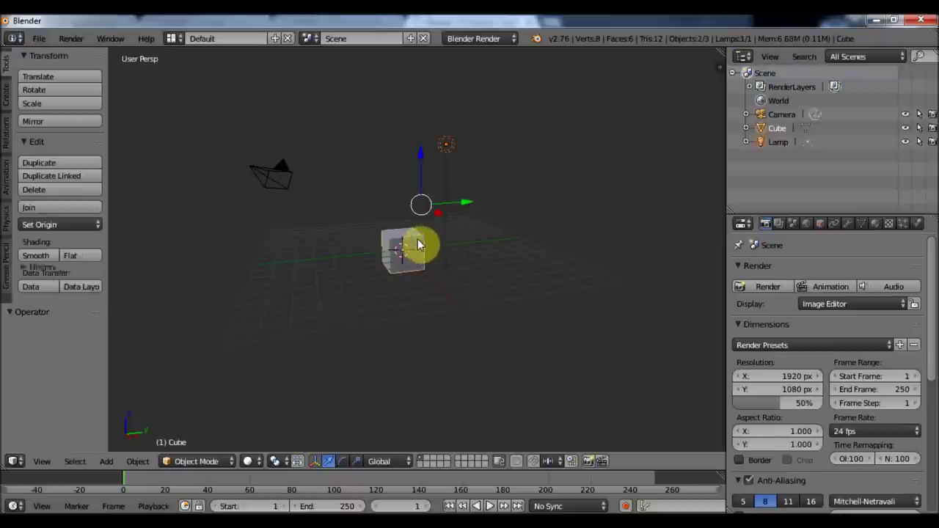
right_click(266, 172, "shift")
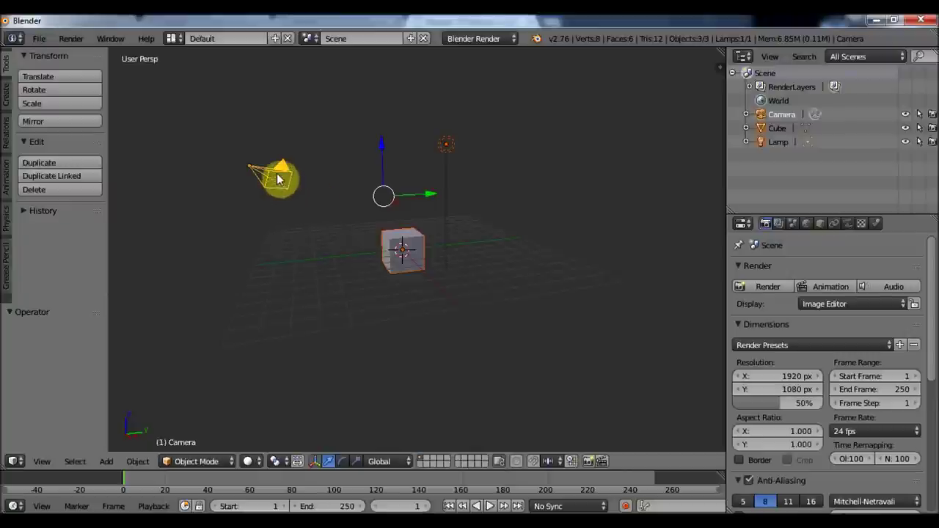
right_click(413, 248, "shift")
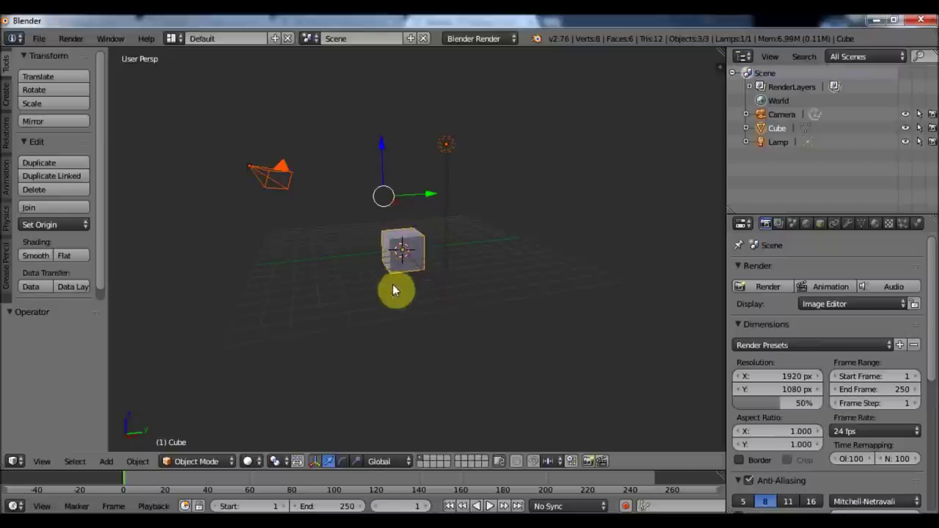
right_click(408, 244, "shift")
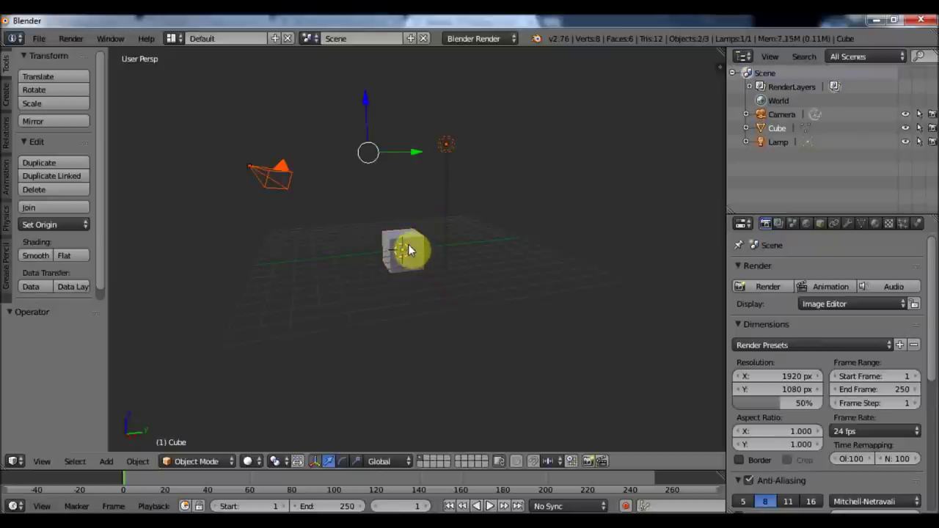
right_click(454, 149)
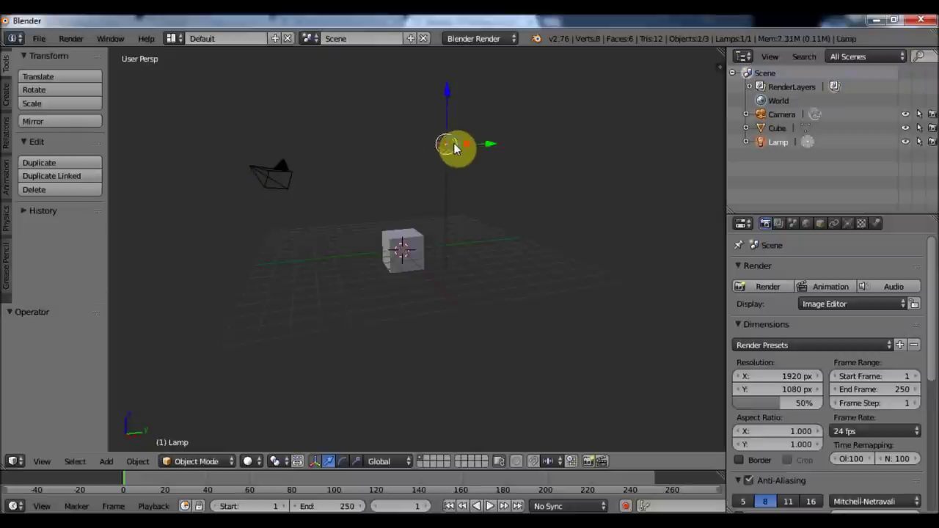
Select the cube in the 3D view, show its object properties and rename it TestCube.
right_click(380, 257)
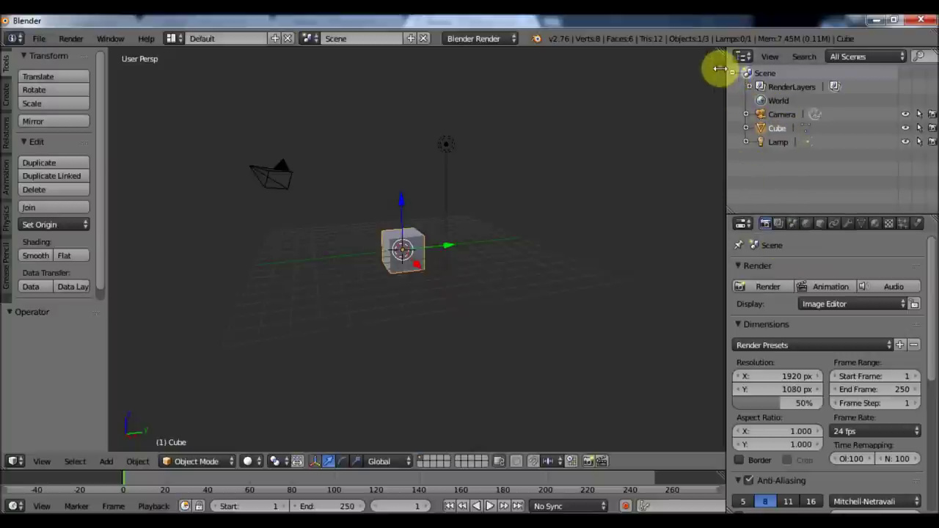
key("n")
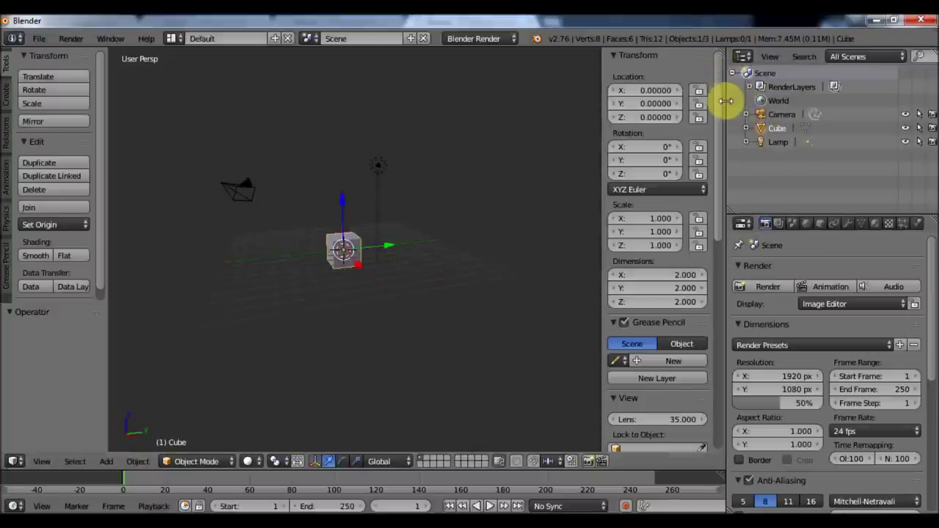
left_click_drag(724, 105, 754, 100)
scroll(719, 184, "down", 8)
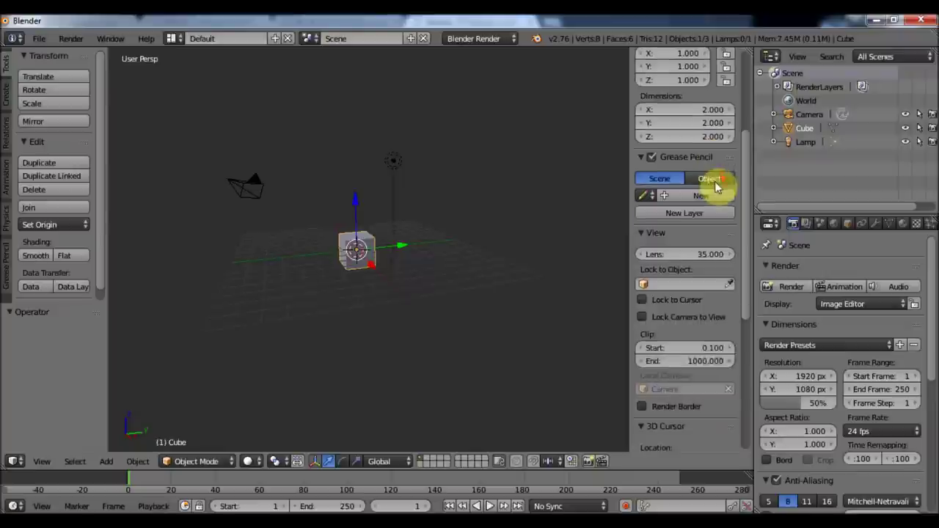
scroll(690, 293, "down", 5)
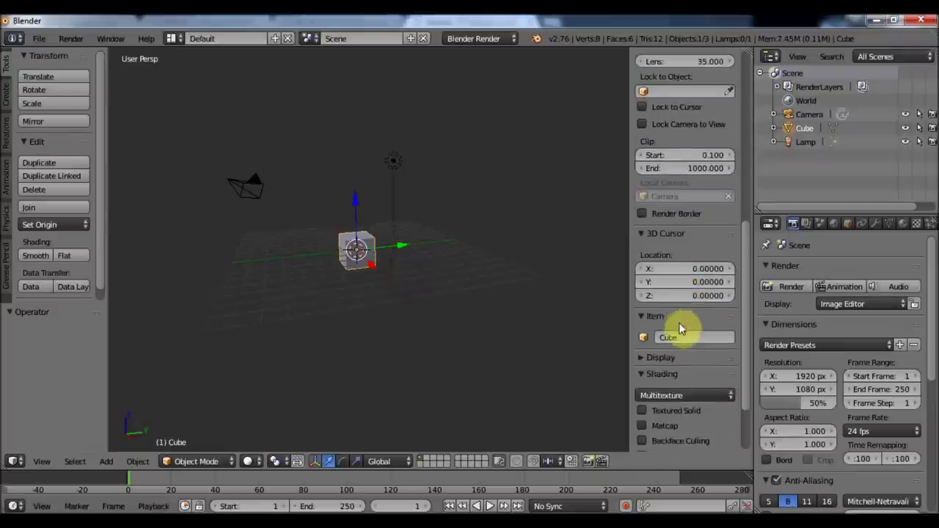
left_click(676, 337)
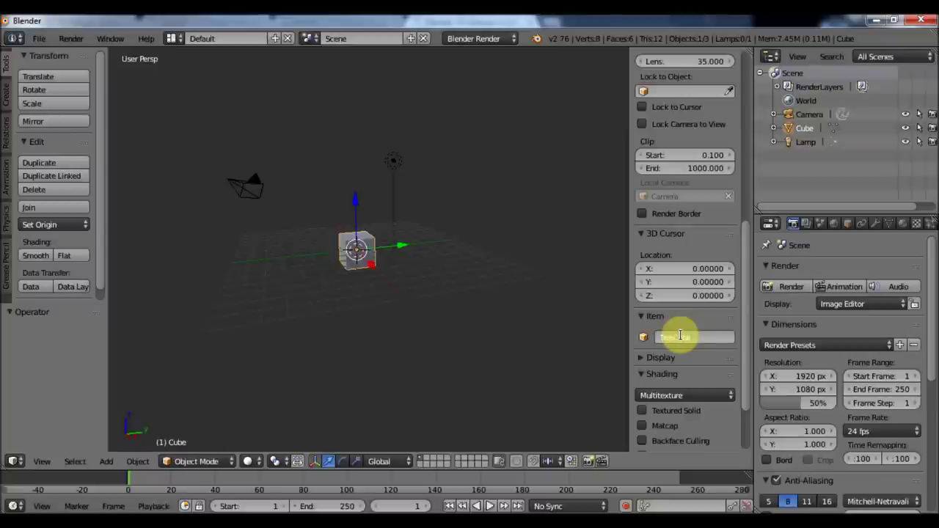
type("TestCube")
key("Return")
Bring TestCube's Transform properties into view and adjust the sidebar width so the axis labels and values are readable.
left_click_drag(629, 287, 657, 287)
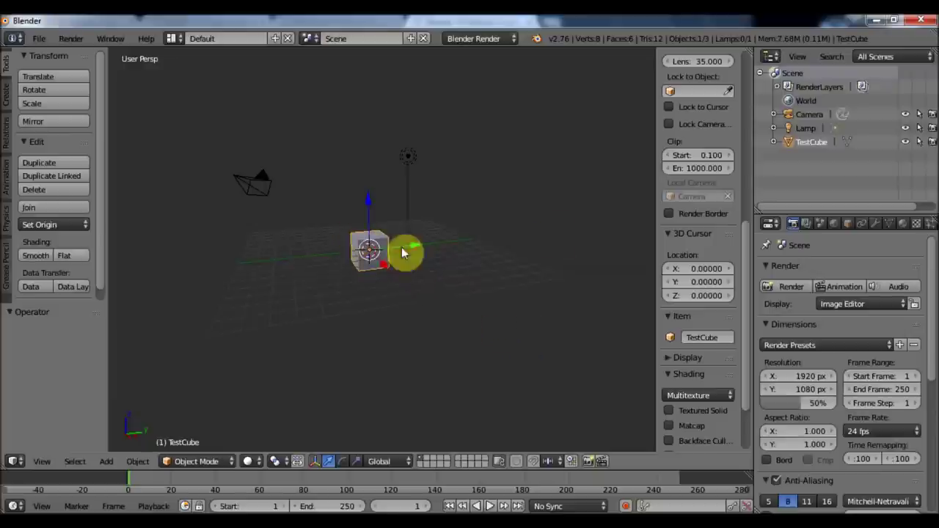
middle_click_drag(336, 235, 360, 252)
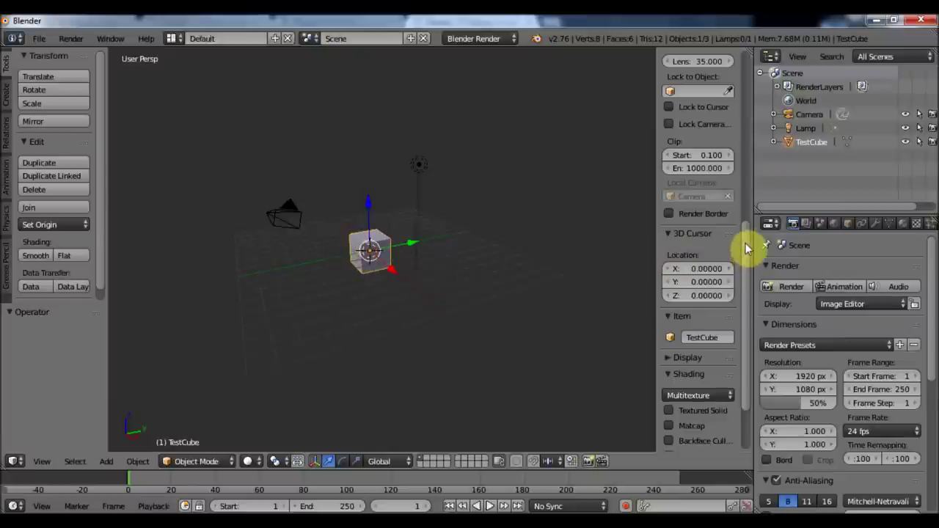
left_click_drag(748, 247, 761, 70)
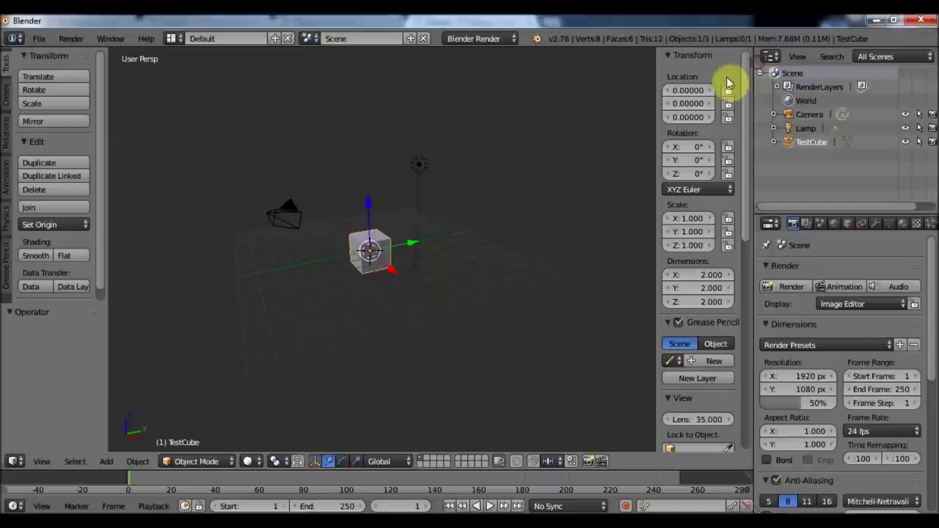
left_click_drag(654, 111, 630, 103)
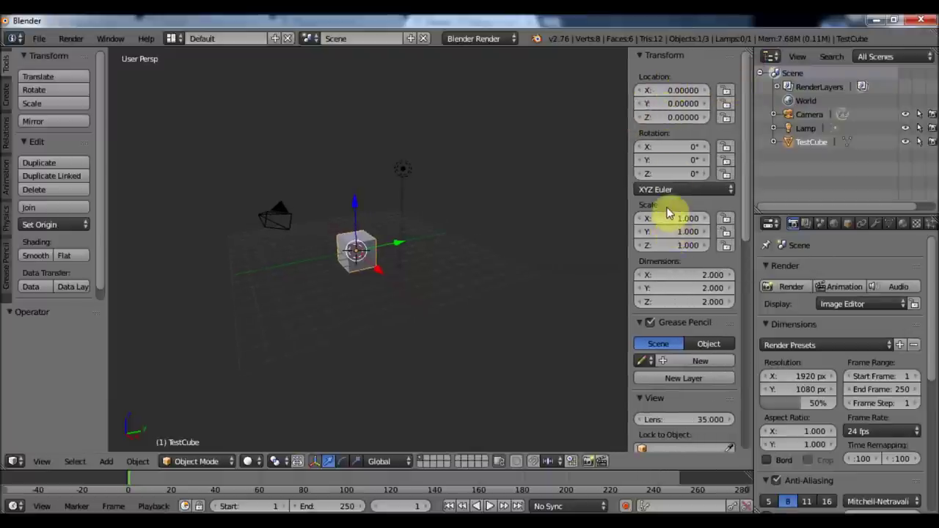
Set TestCube's location to X -0.79, Y 5.24, its rotation to X -7.1°, Y -26.7°, and its scale to X -6.23, Y 3.25, Z -2.69.
left_click_drag(668, 90, 653, 114)
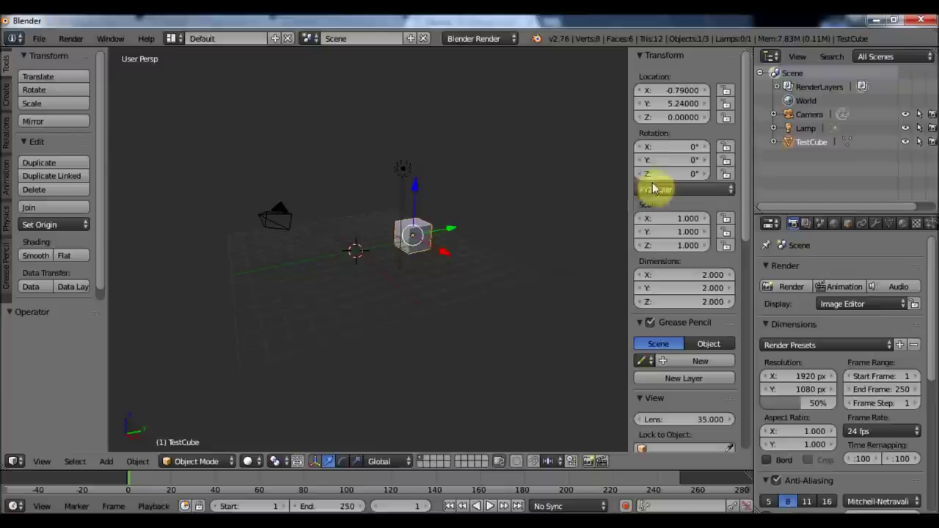
left_click_drag(682, 160, 717, 187)
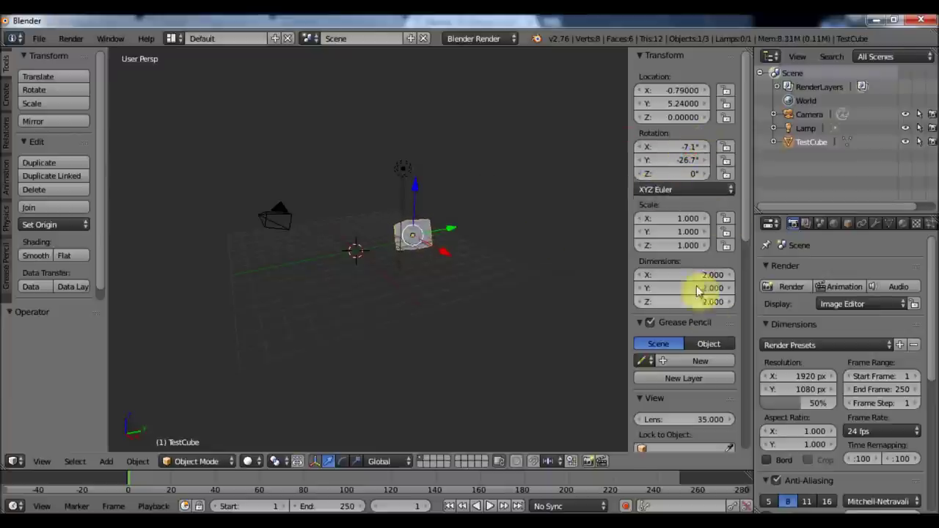
left_click_drag(650, 231, 719, 232)
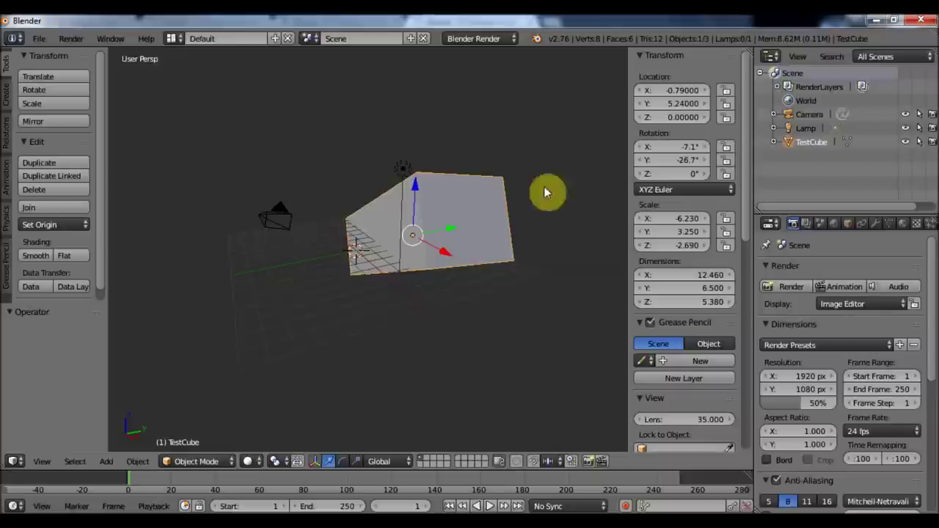
Reset all of TestCube's location, rotation and scale values to their defaults from the Transform properties.
right_click(675, 103)
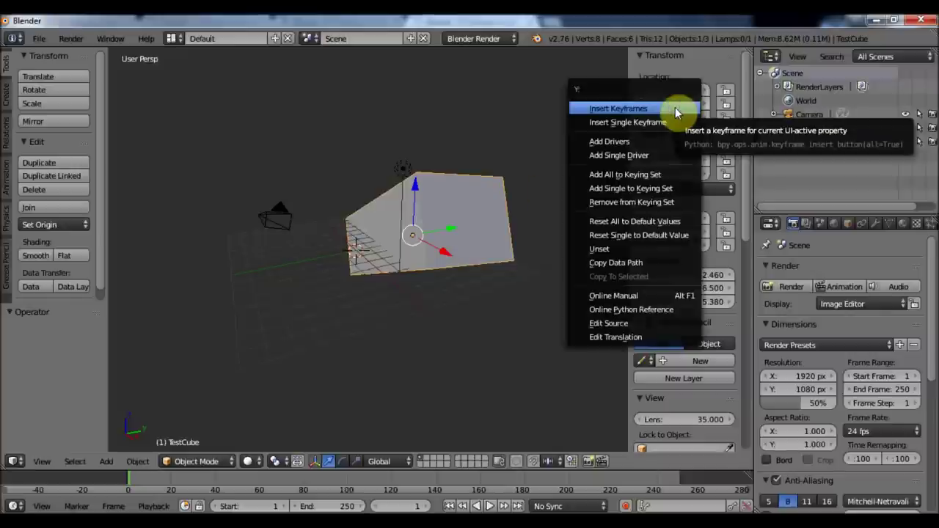
left_click(646, 221)
right_click(676, 169)
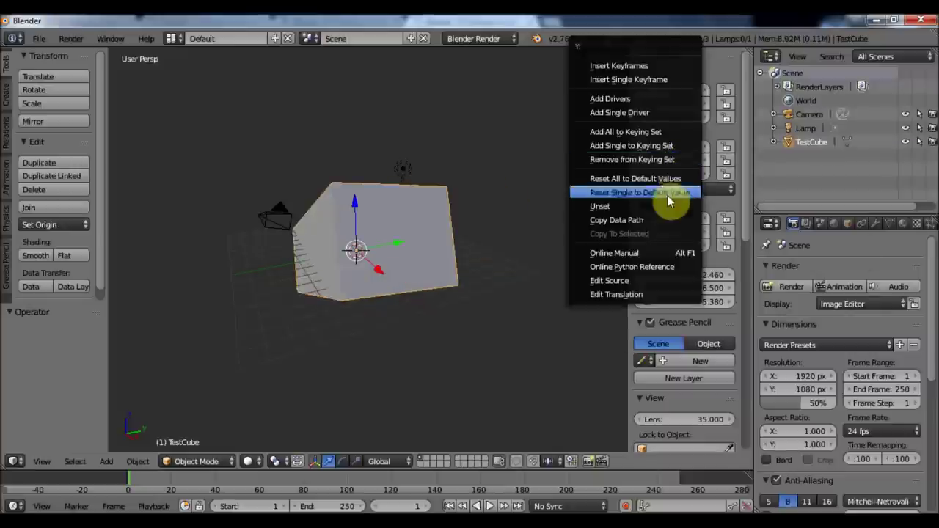
left_click(666, 179)
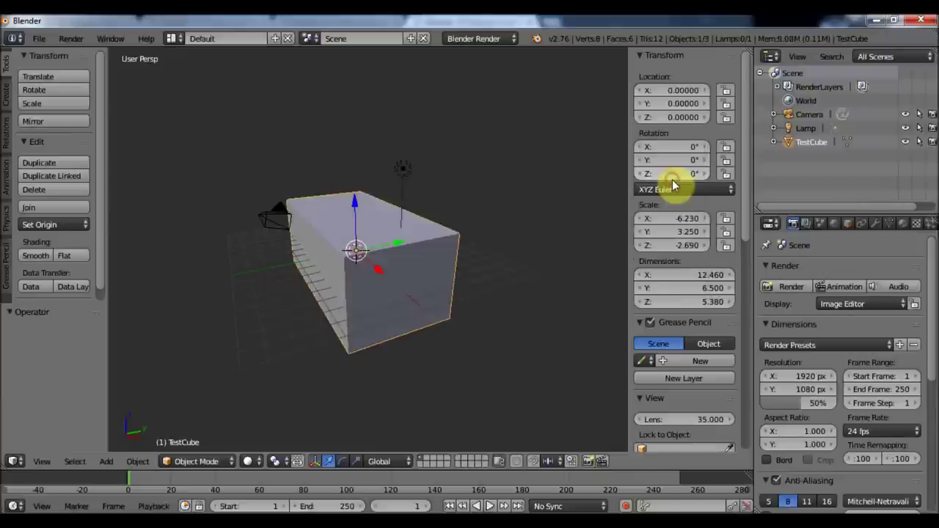
right_click(676, 246)
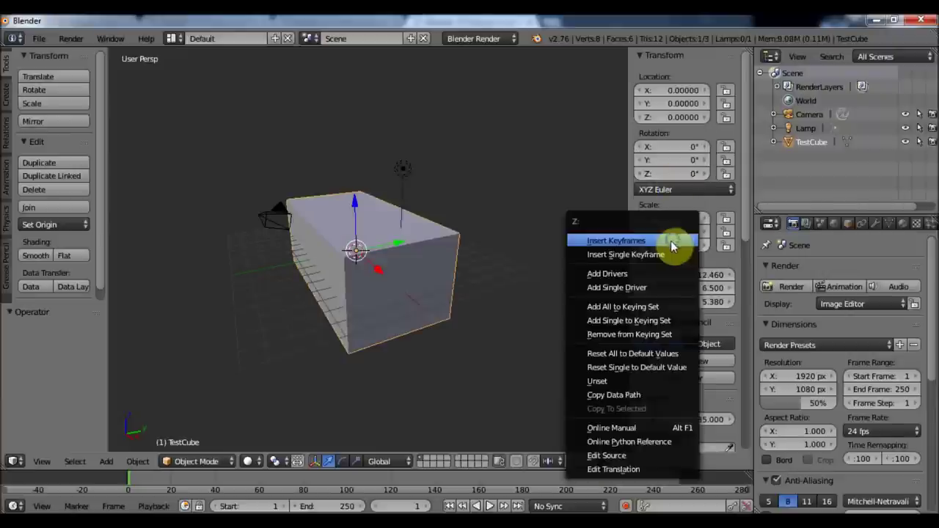
left_click(661, 354)
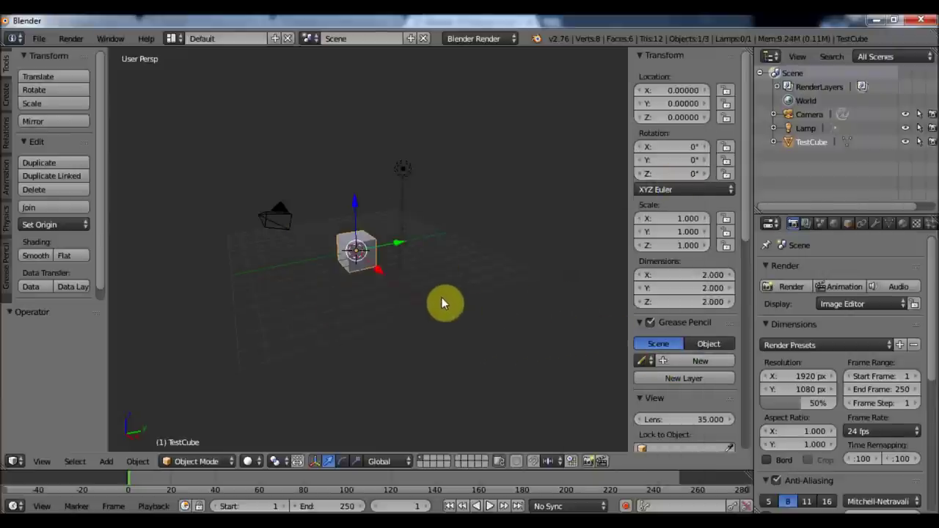
Move TestCube with the translate manipulator along each axis to about X 2.52, Y 5.91, Z 4.22.
mouse_move(384, 269)
middle_mouse_down()
mouse_move(415, 271)
mouse_move(371, 291)
mouse_move(375, 274)
middle_mouse_up()
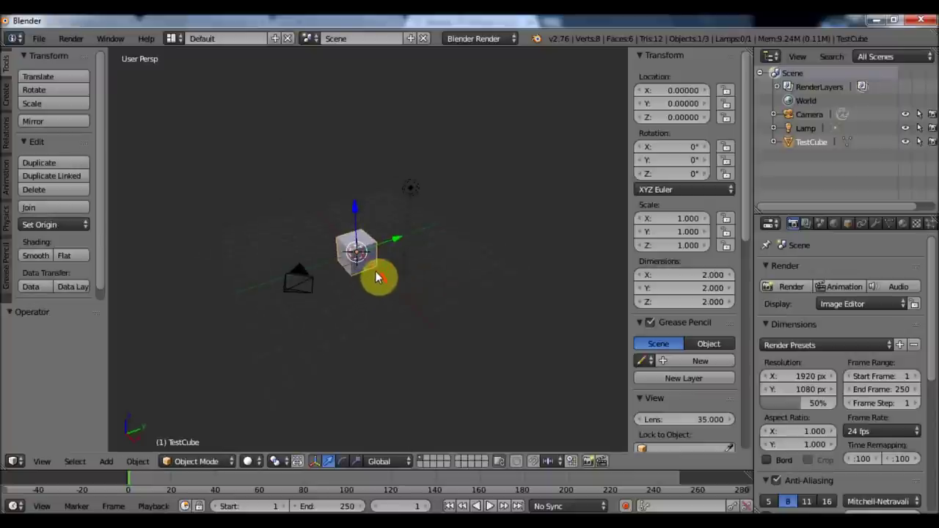
left_click_drag(375, 278, 389, 302)
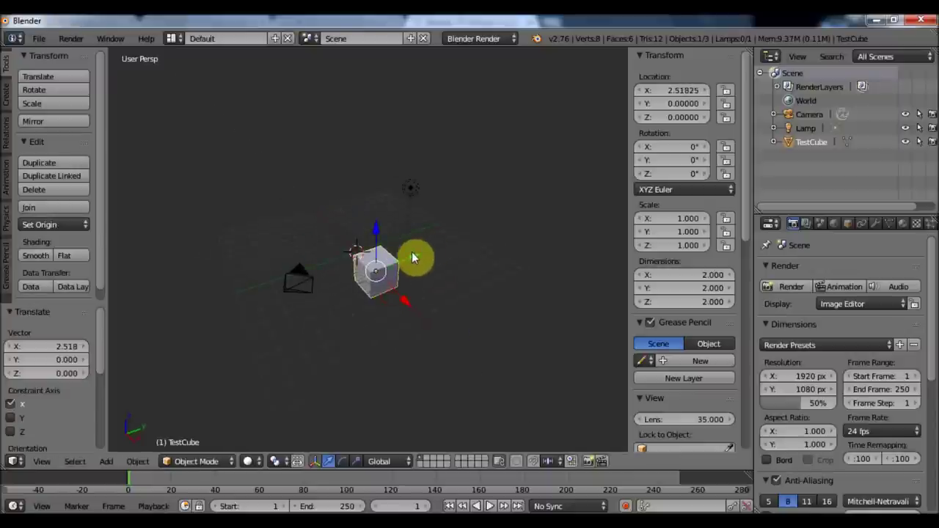
left_click_drag(411, 256, 496, 285)
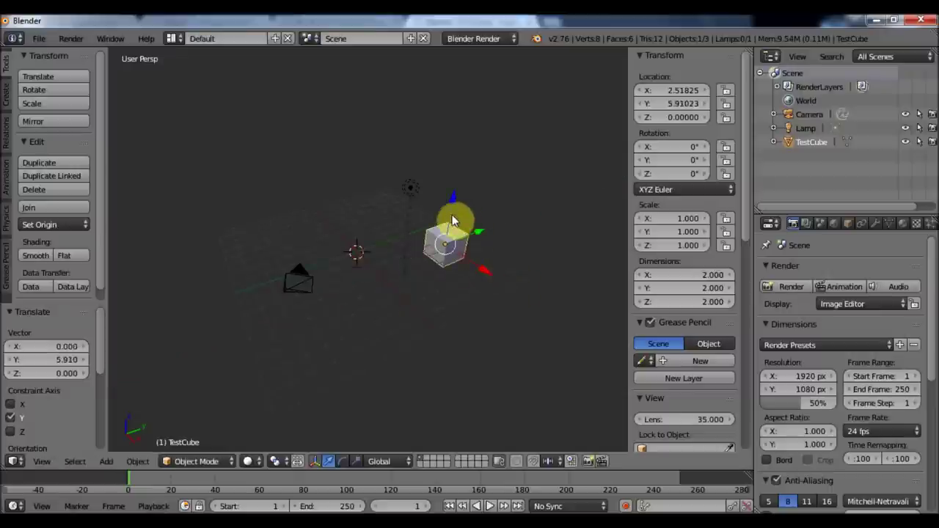
mouse_move(434, 218)
left_mouse_down()
mouse_move(452, 201)
mouse_move(457, 216)
mouse_move(455, 161)
mouse_move(443, 207)
left_mouse_up()
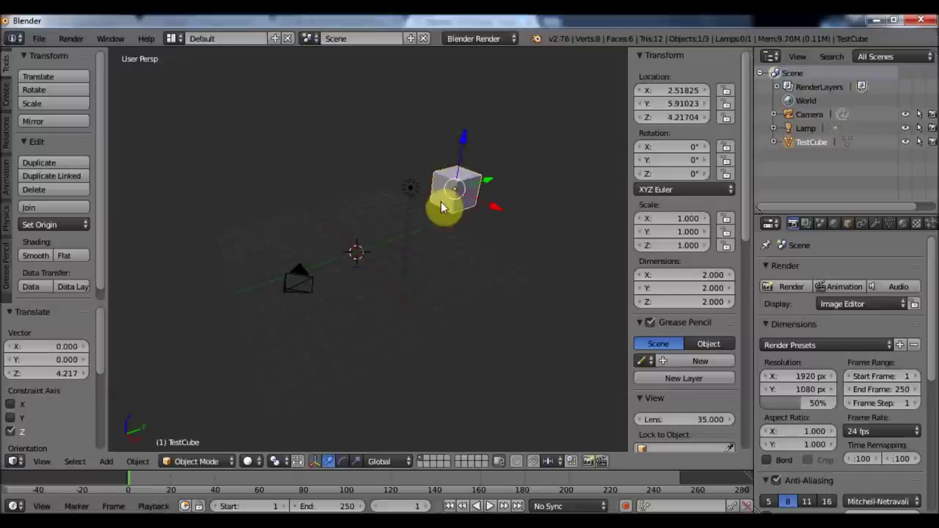
Rotate TestCube with the rotate manipulator to about X 3.5°, Z -109.7°, and stretch it with the scale manipulator by about 2.24 along Z.
left_click(343, 461)
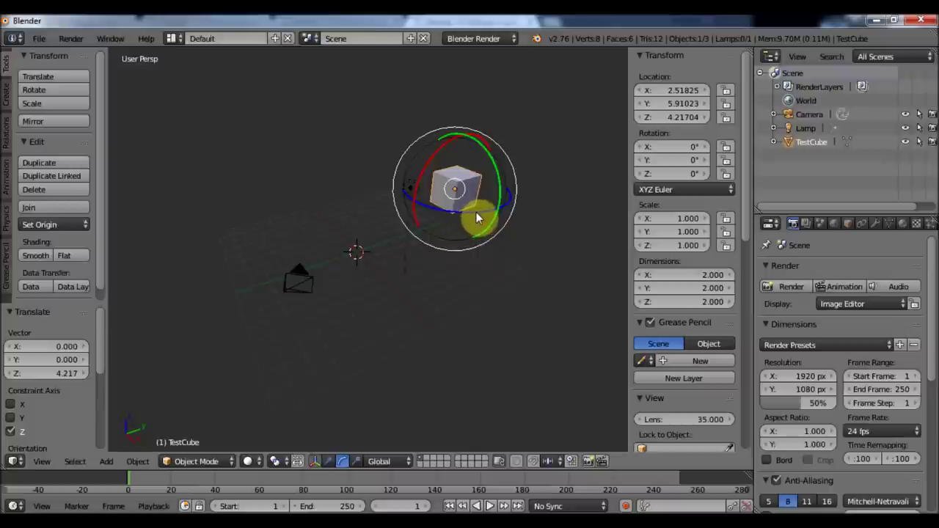
left_click_drag(478, 216, 574, 286)
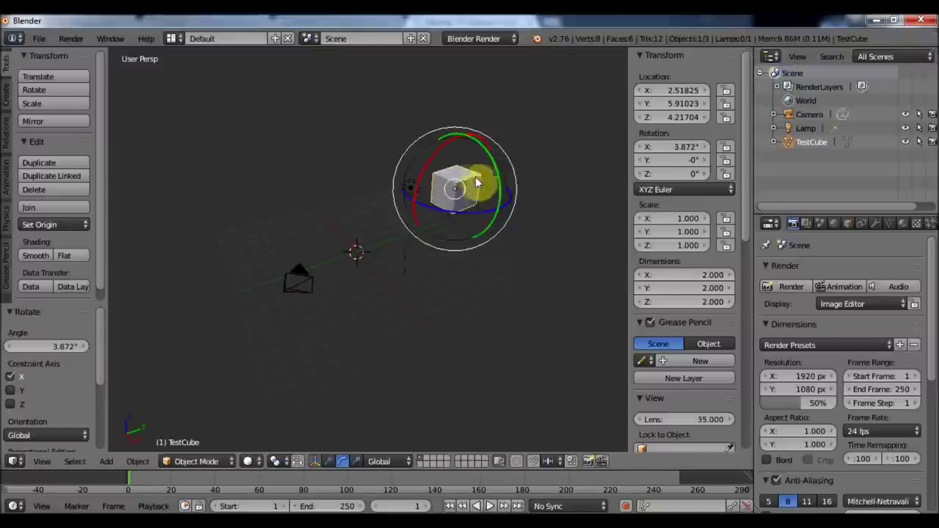
left_click_drag(488, 153, 507, 215)
left_click_drag(514, 195, 421, 288)
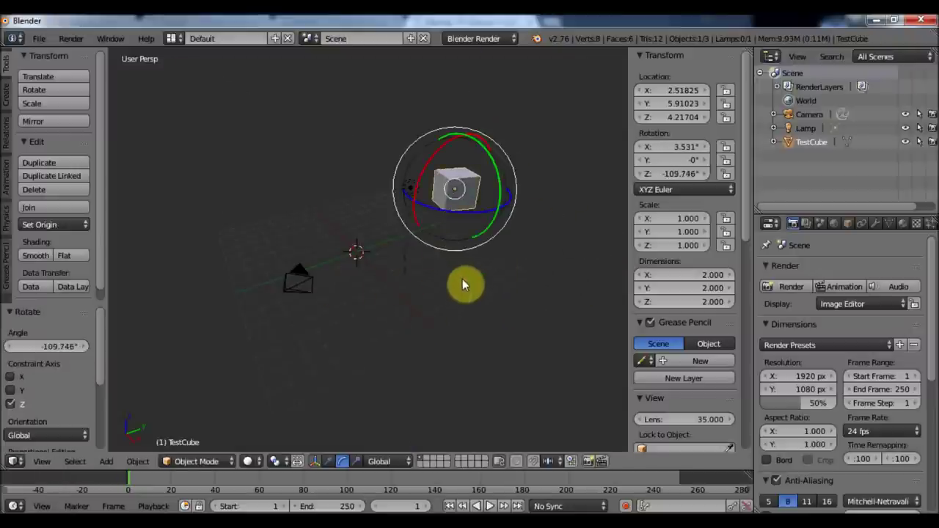
left_click(356, 461)
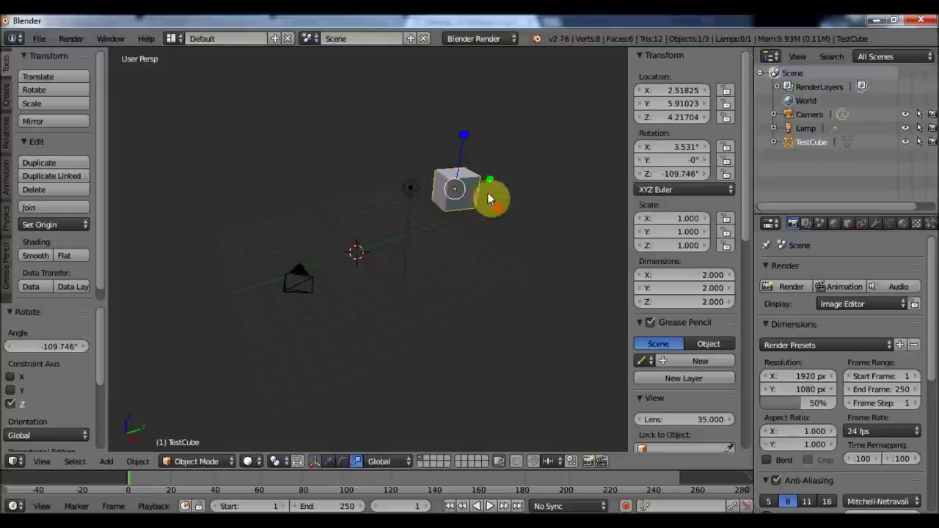
left_click_drag(464, 146, 474, 170)
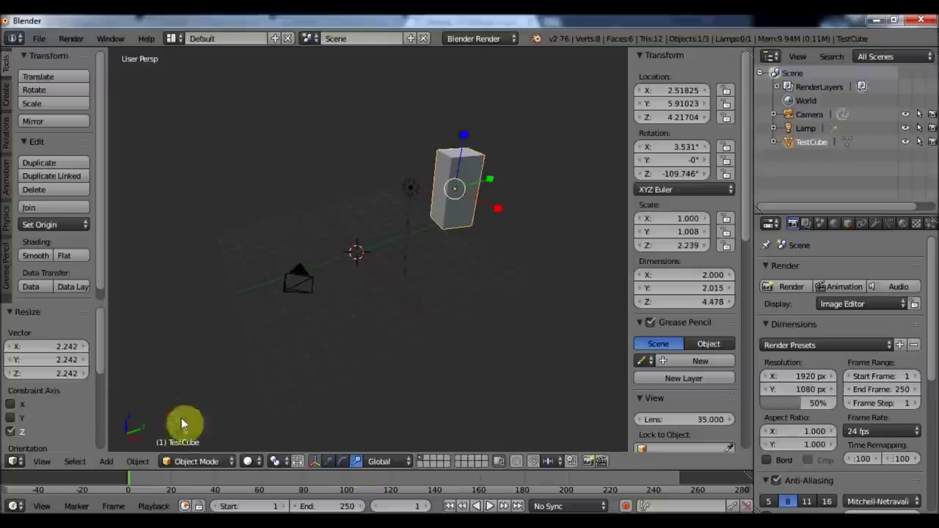
Clear TestCube's location, rotation and scale with the Clear commands.
left_click(132, 462)
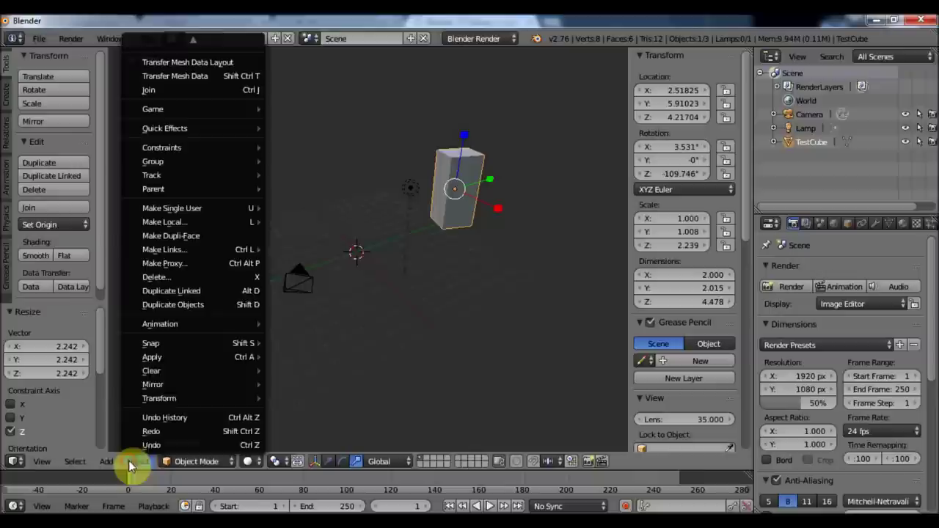
mouse_move(191, 371)
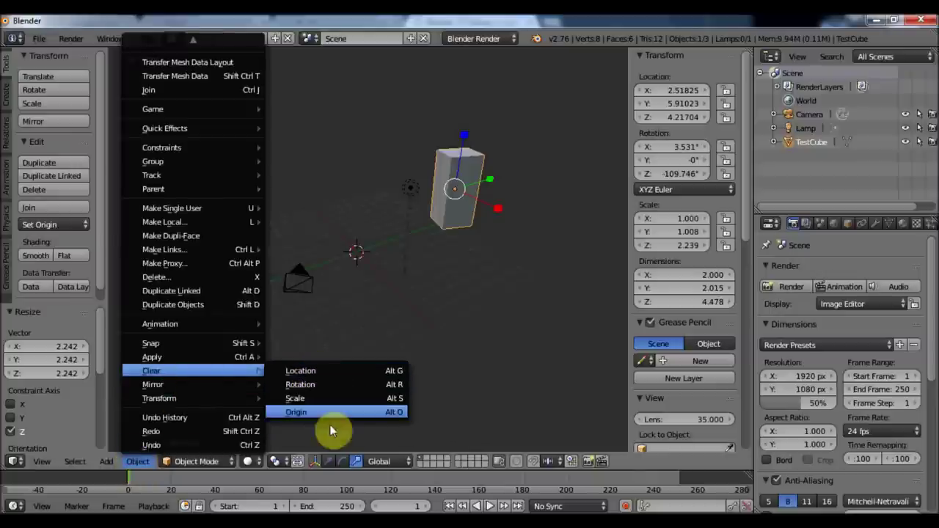
left_click(338, 373)
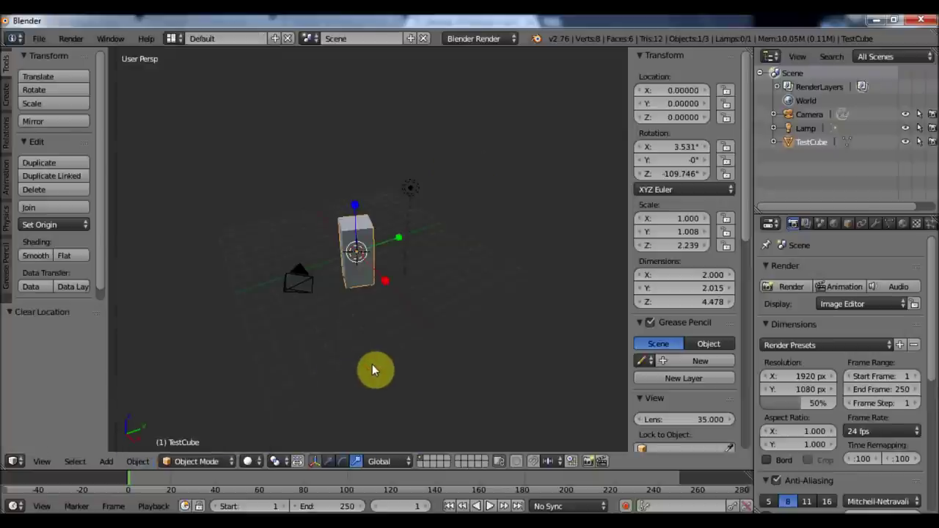
key("alt+r")
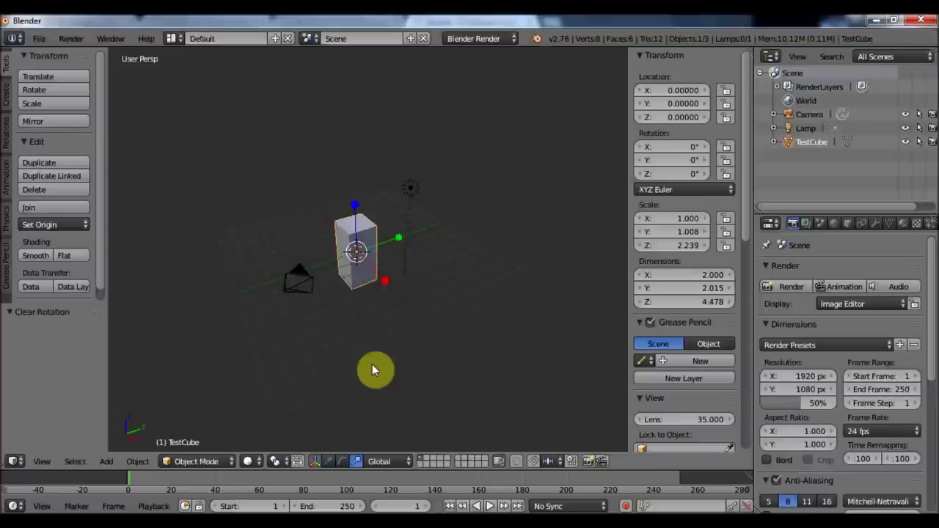
key("alt+s")
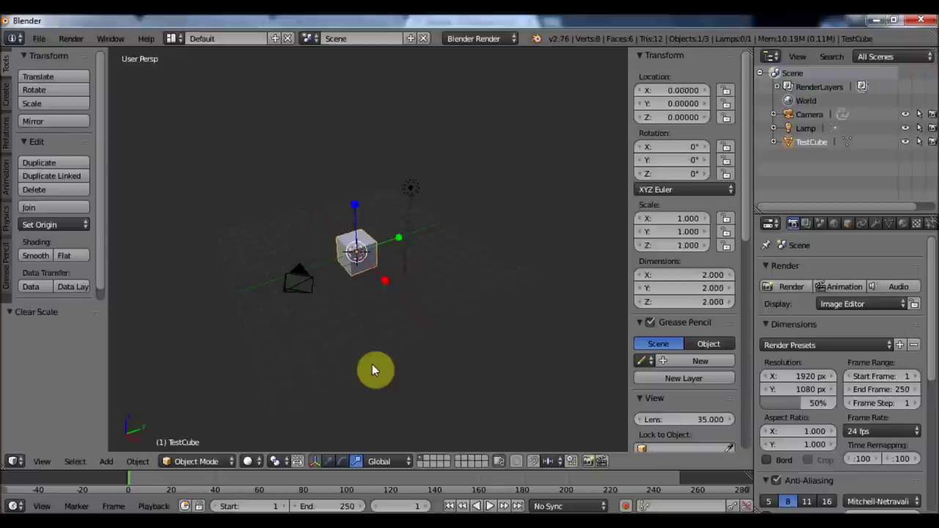
Switch back to the translate manipulator, and try a free move of TestCube in the 3D view before cancelling it.
middle_click_drag(355, 362, 365, 419)
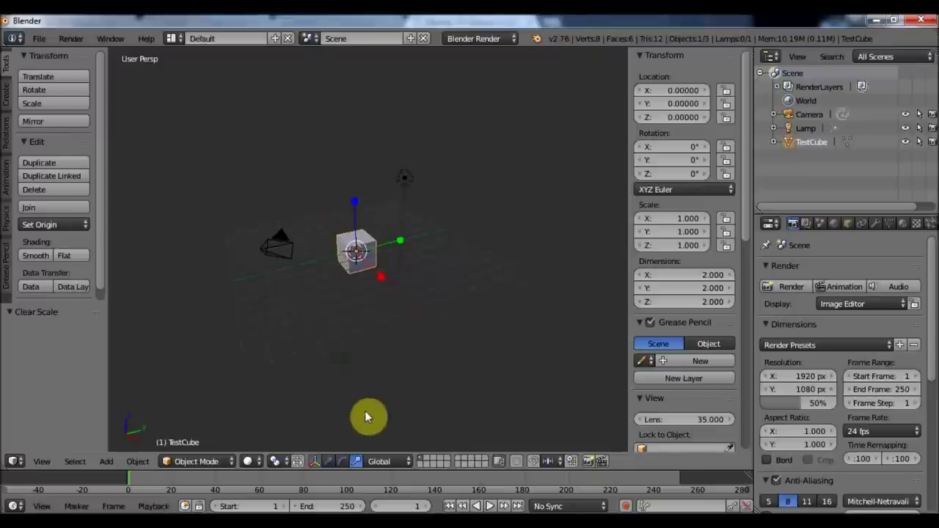
left_click(328, 460)
middle_click_drag(350, 385, 379, 394)
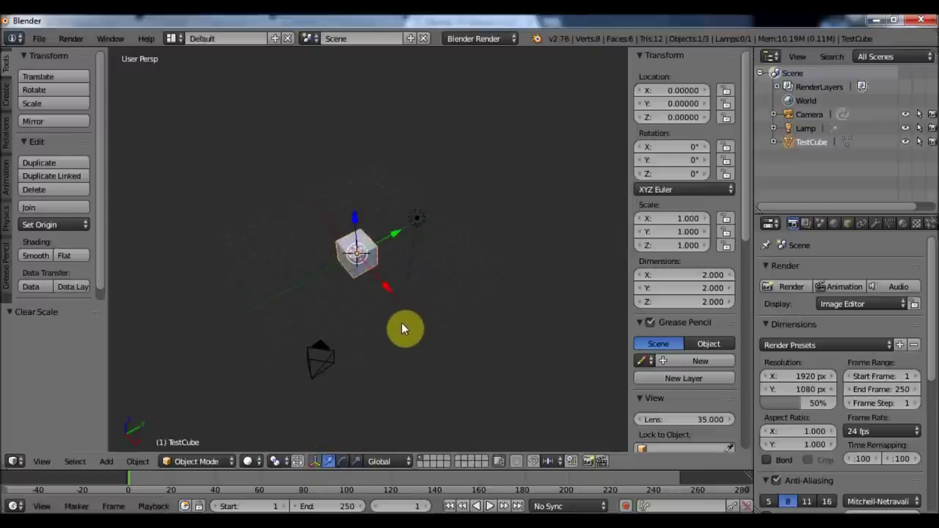
key("g")
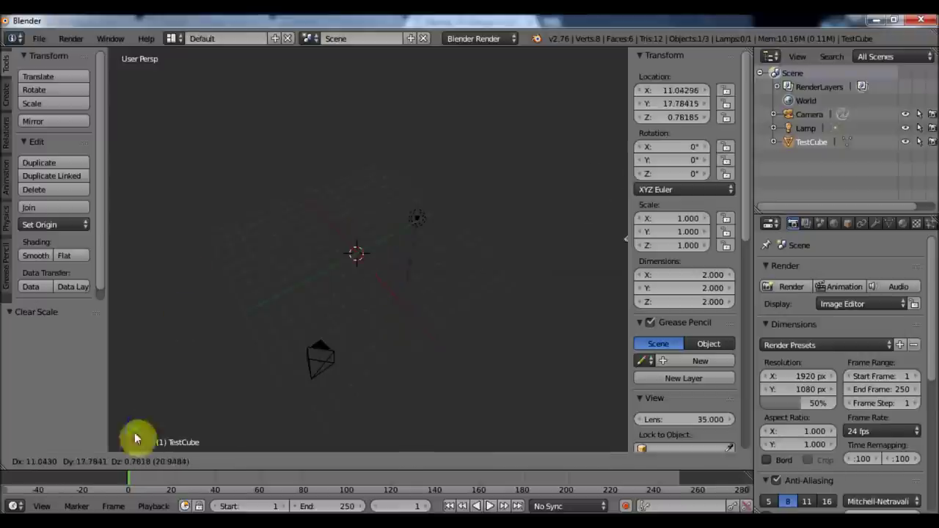
key("Escape")
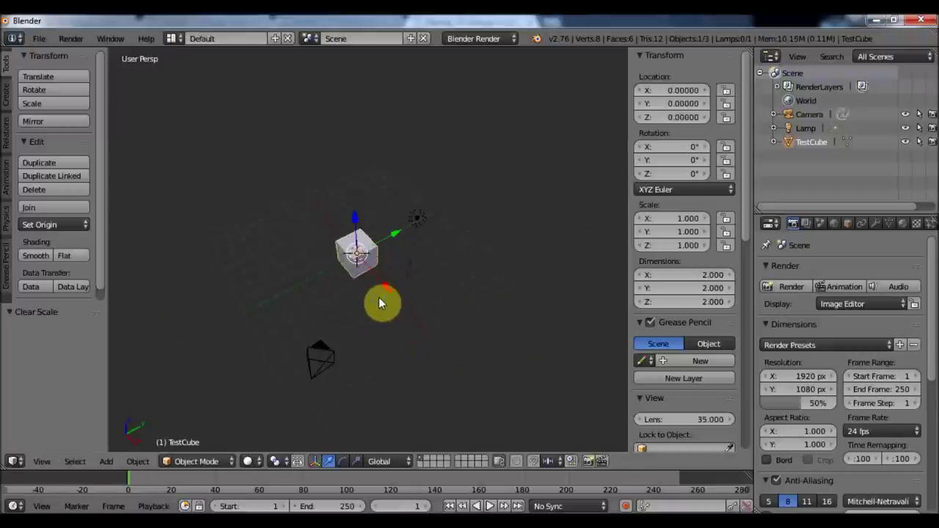
Freely rotate TestCube by about 72° and scale it uniformly by about 1.35, cancelling a second scaling attempt.
key("r")
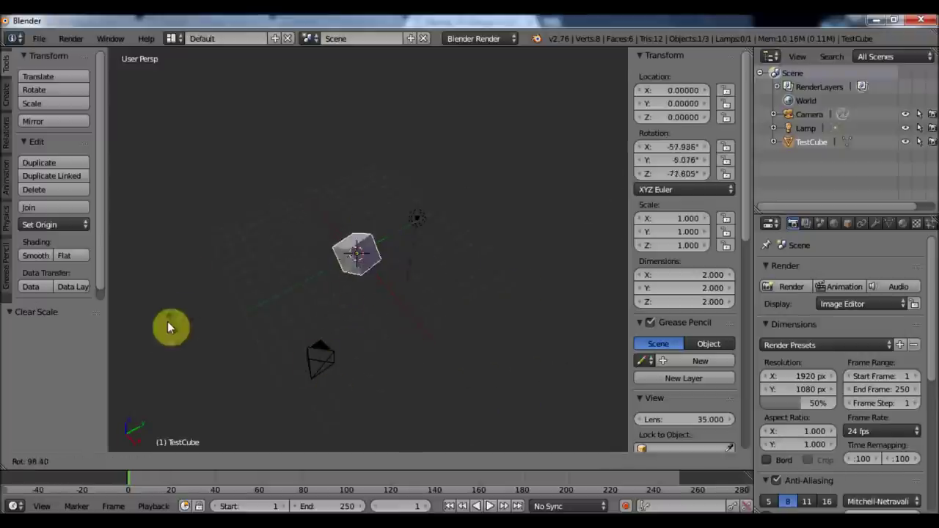
left_click(213, 396)
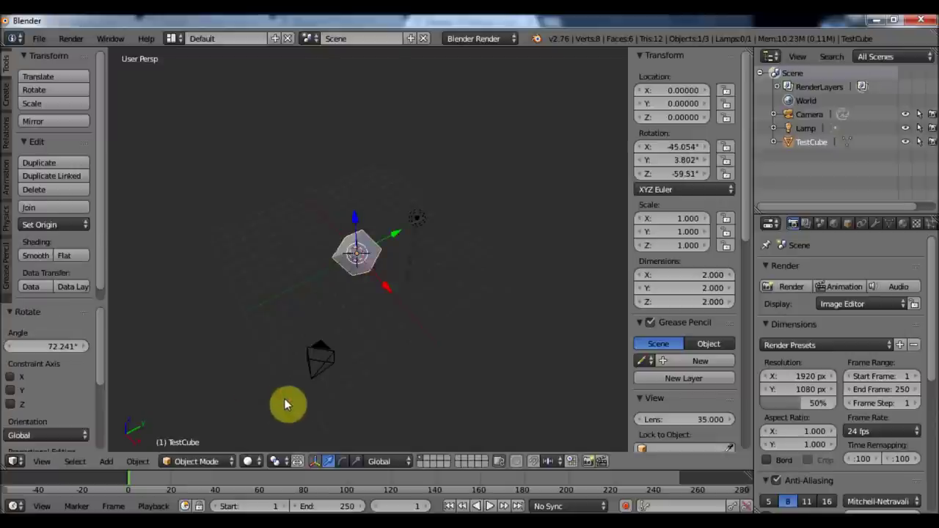
key("s")
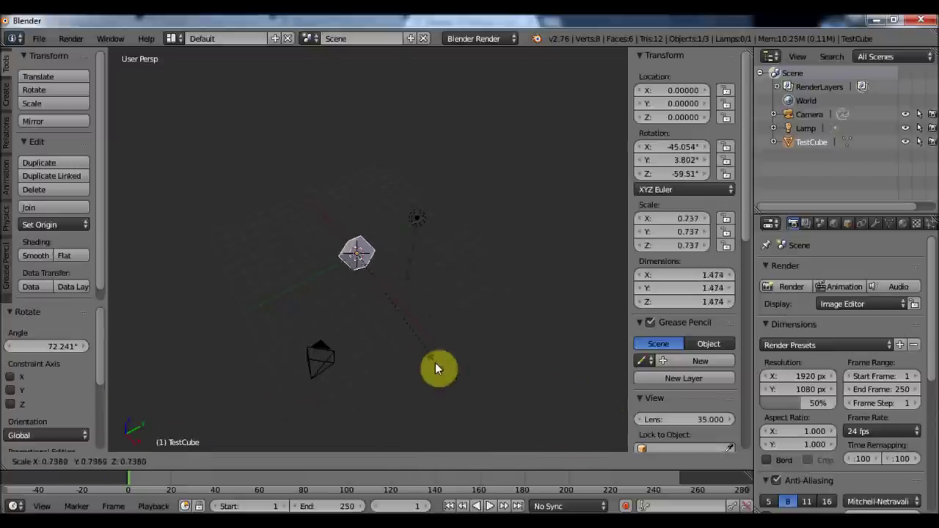
left_click(550, 408)
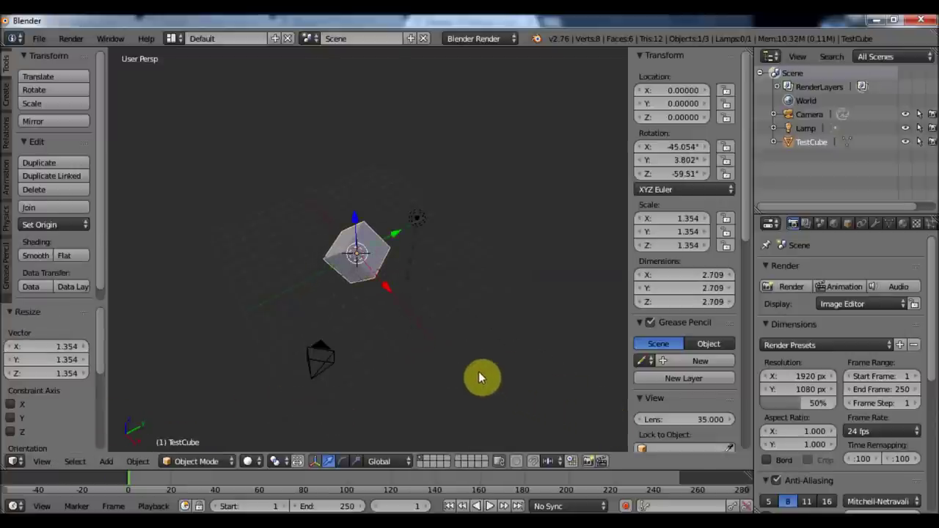
key("s")
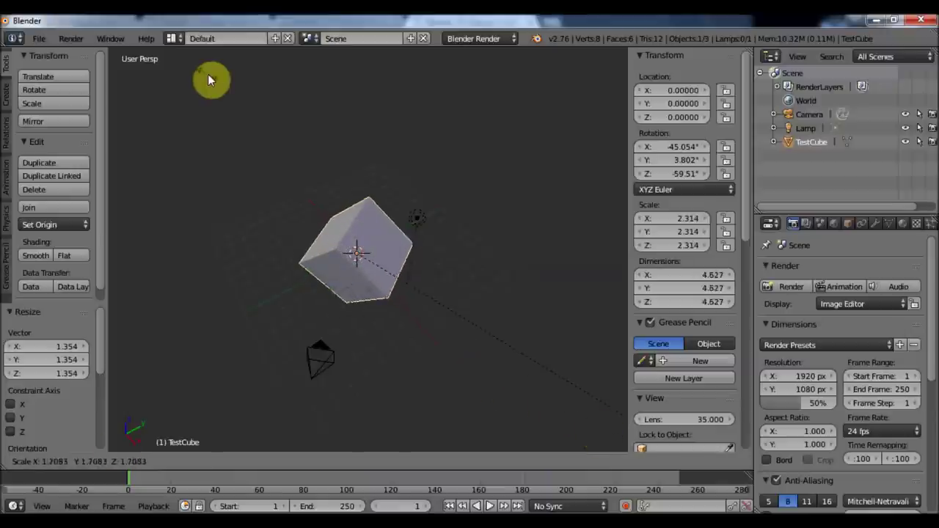
key("Escape")
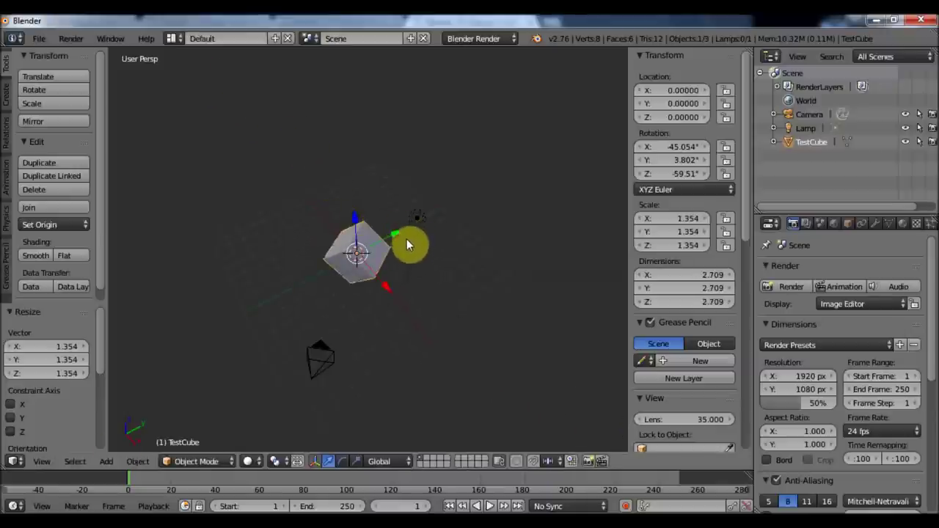
Clear TestCube's scale and rotation.
key("alt+s")
key("alt+r")
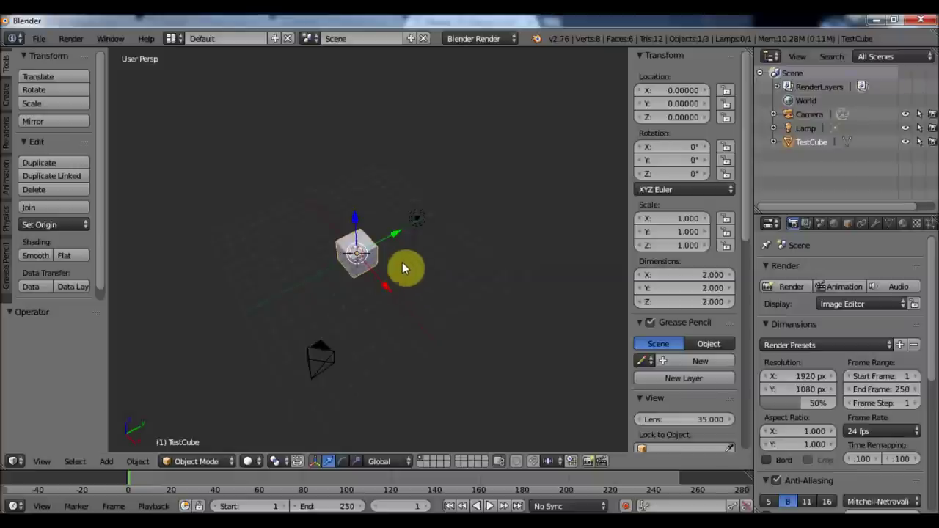
Try a move of TestCube constrained to the global X axis.
middle_click_drag(376, 302, 416, 275)
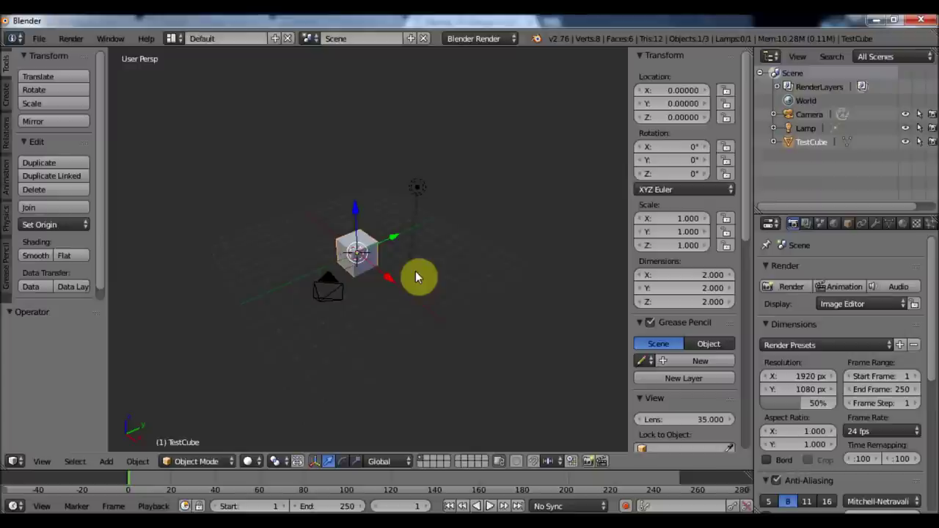
key("g")
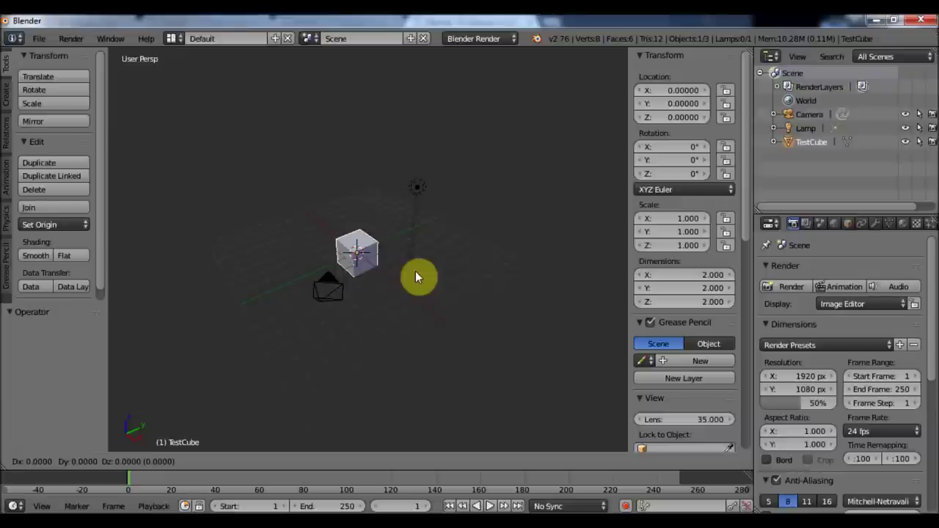
key("x")
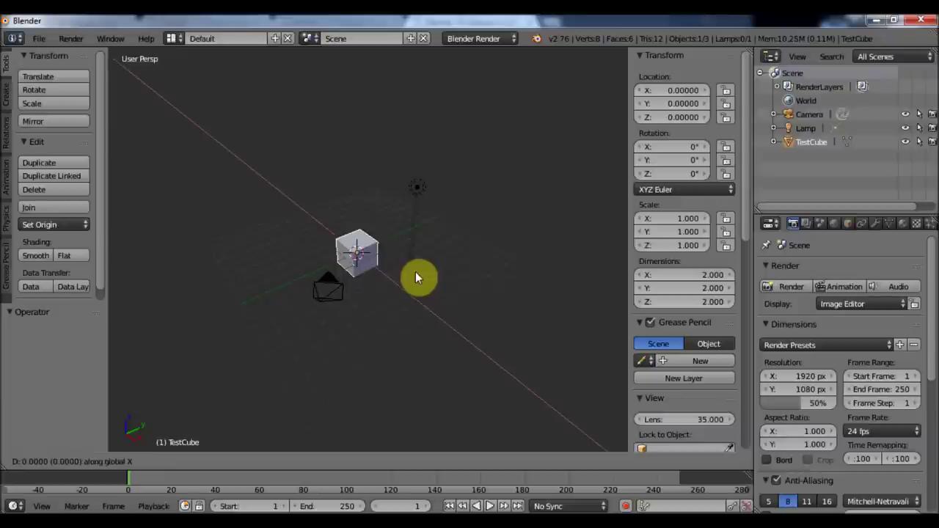
key("0")
key("Return")
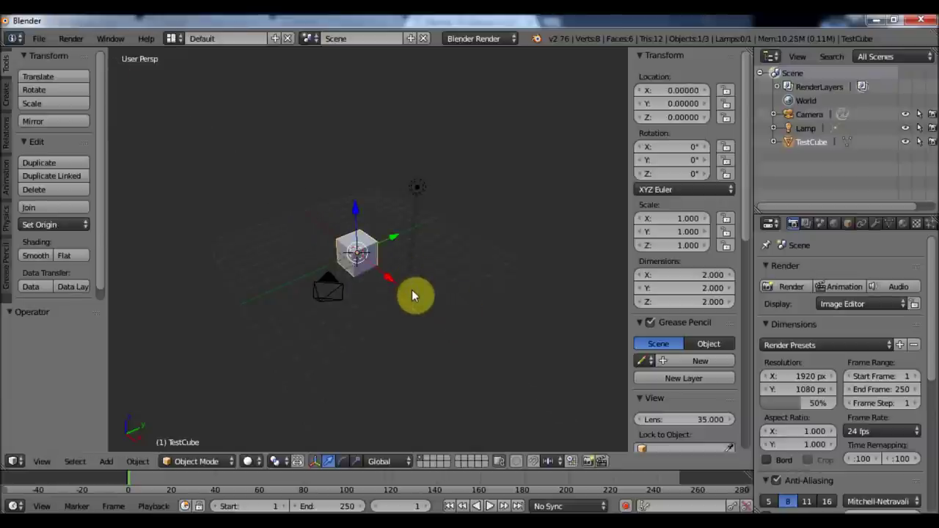
Rotate TestCube about -61° around the global Z axis.
key("r")
key("z")
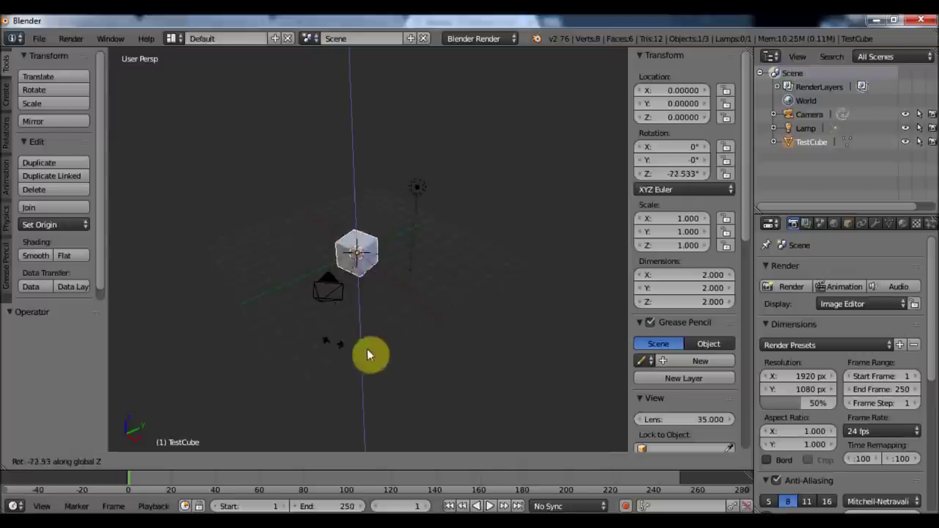
key("Escape")
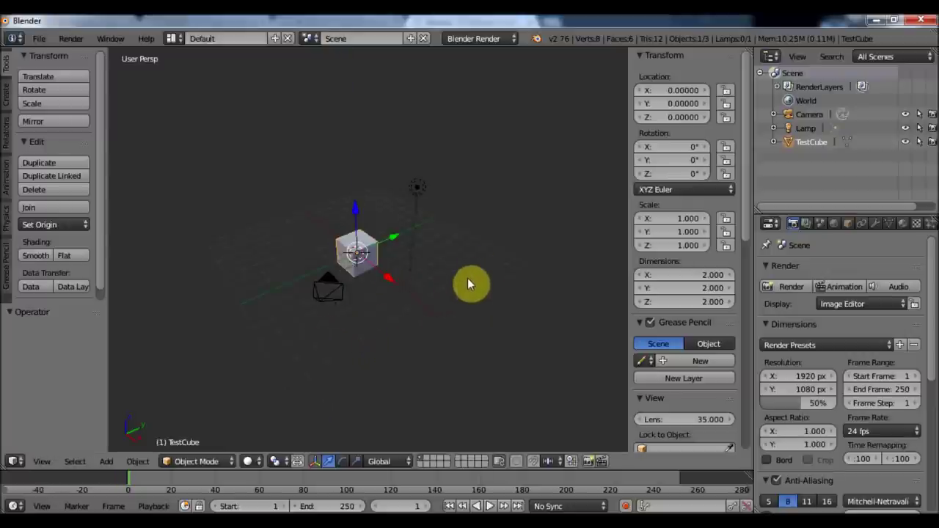
key("r")
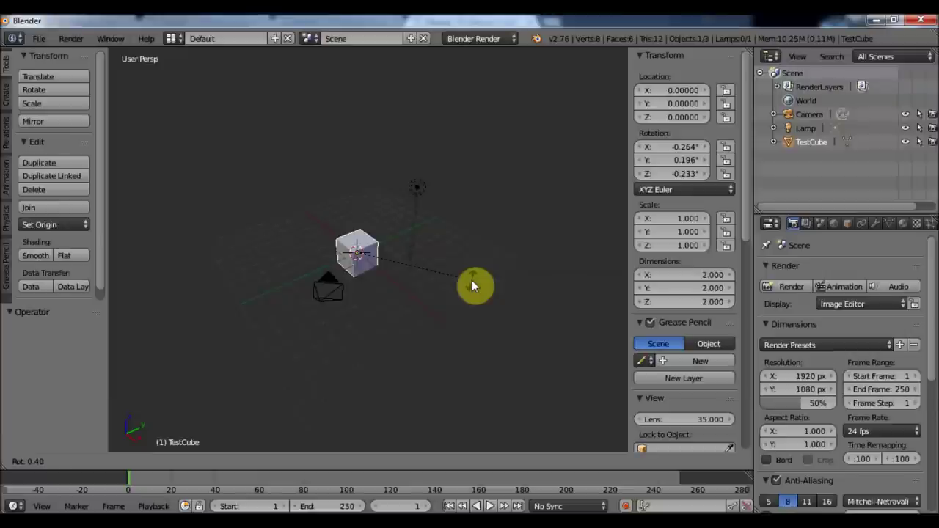
key("z")
left_click(389, 371)
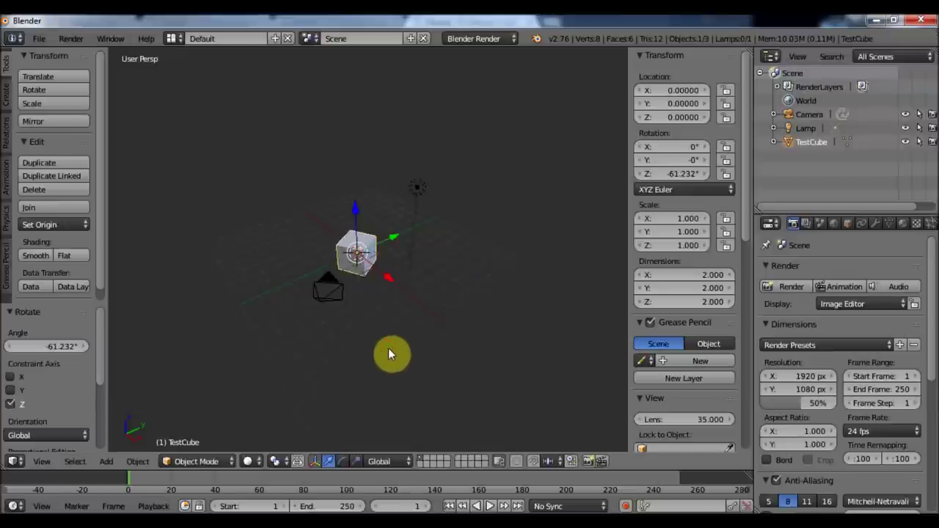
Change the transform orientation from Global to Local for the rotated TestCube.
middle_click_drag(388, 293, 451, 323)
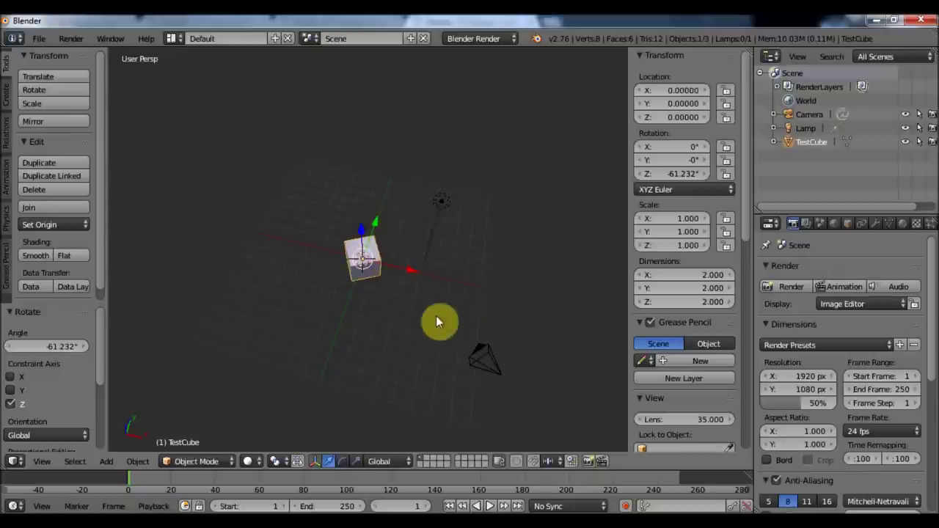
middle_click_drag(384, 317, 408, 296)
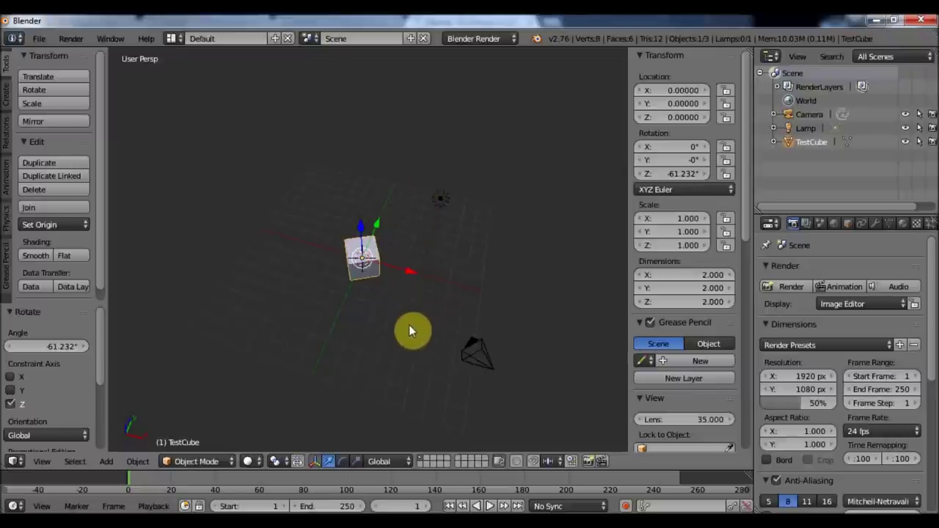
left_click(383, 461)
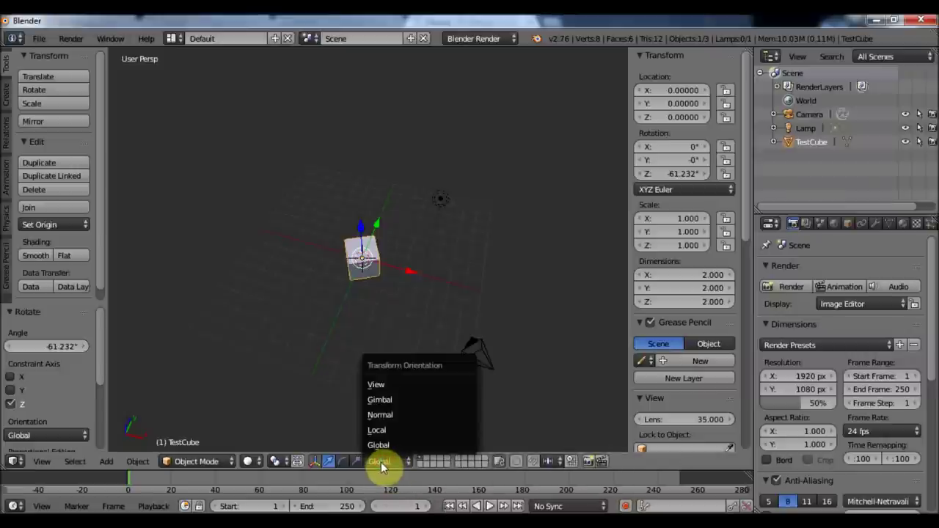
left_click(388, 430)
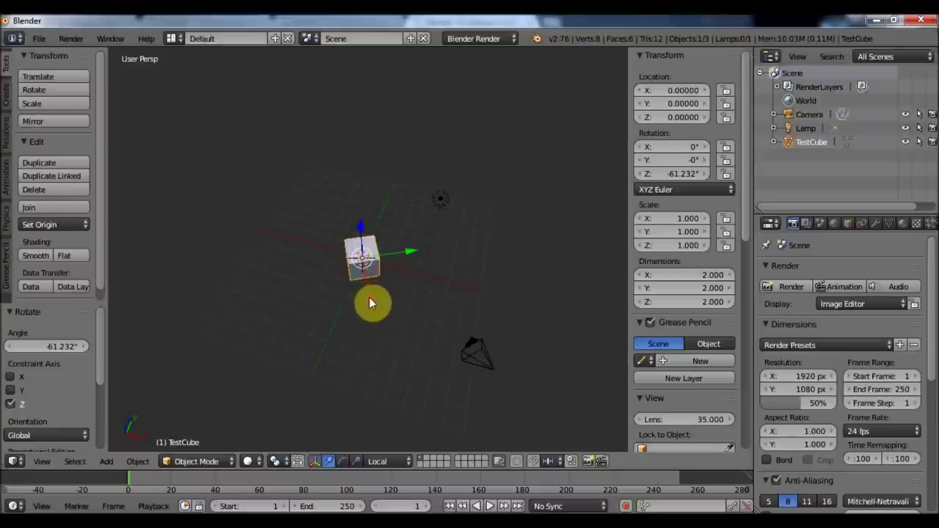
Select the camera and examine the direction of its local axes from several angles.
middle_click_drag(404, 289, 457, 253)
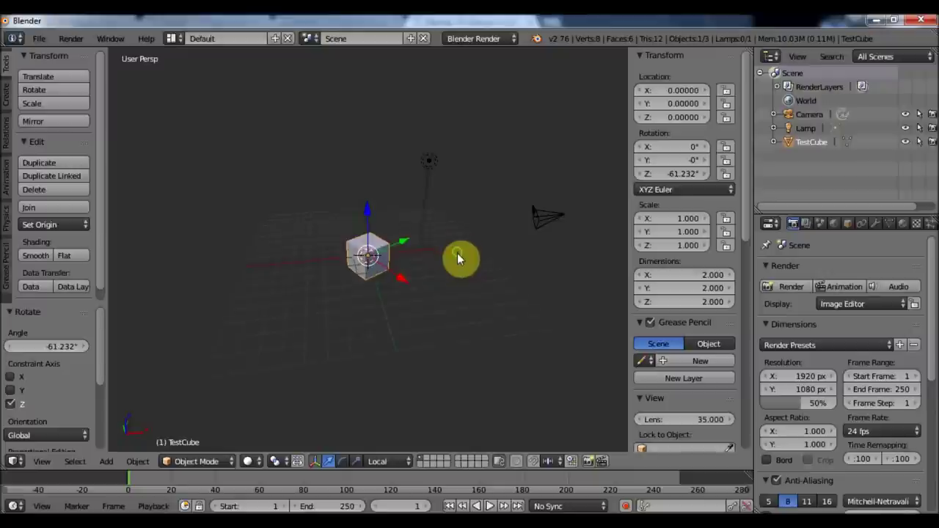
right_click(539, 223)
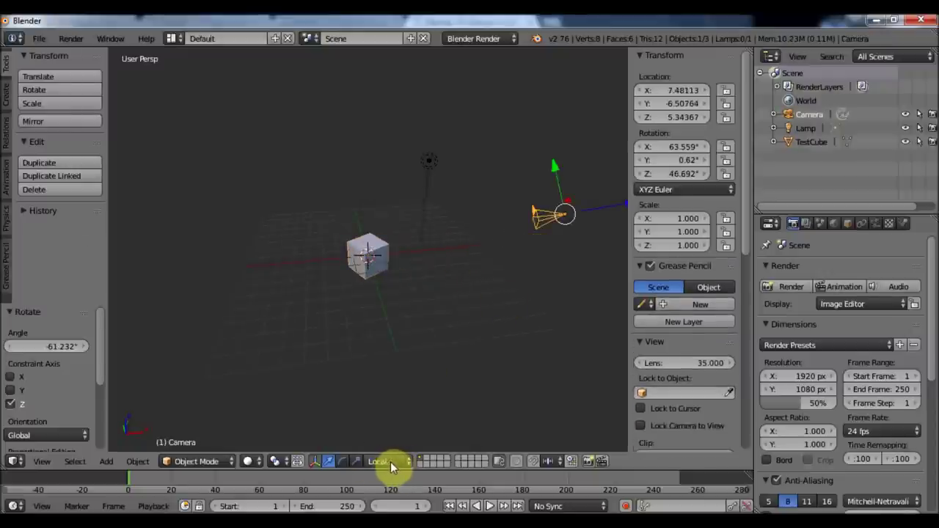
middle_click_drag(477, 320, 486, 297)
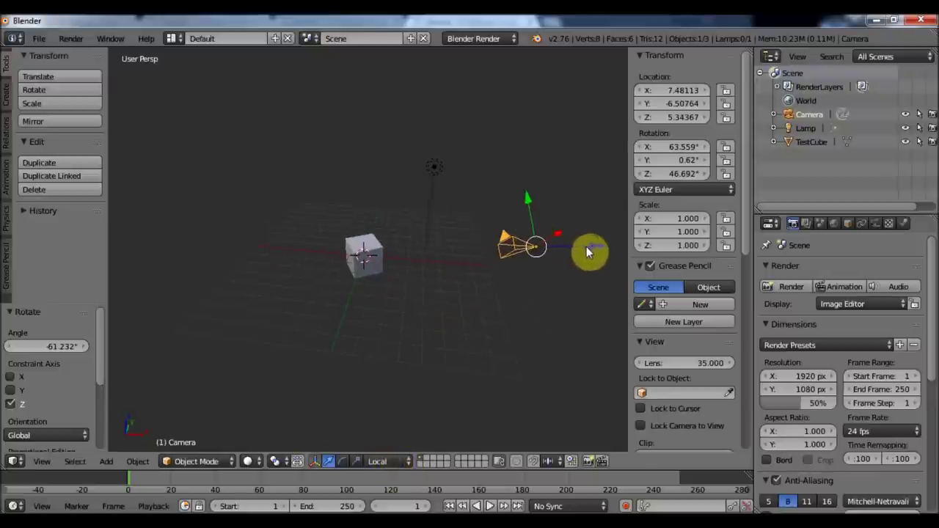
middle_click_drag(573, 246, 465, 252)
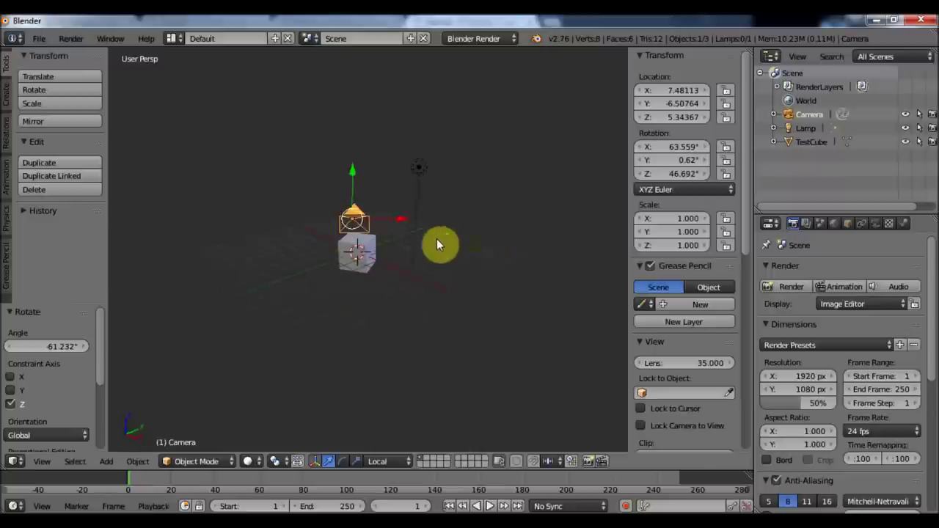
mouse_move(388, 224)
middle_mouse_down()
mouse_move(369, 218)
mouse_move(380, 231)
middle_mouse_up()
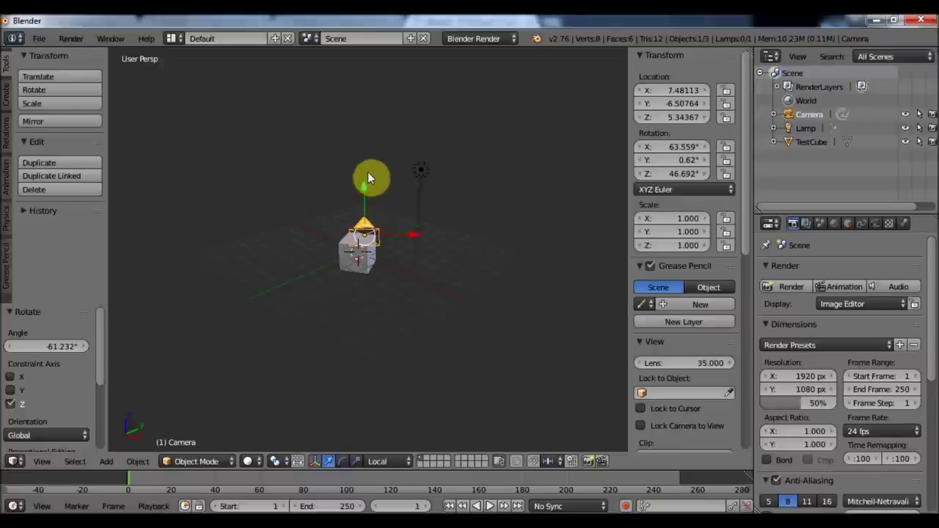
middle_click_drag(346, 174, 463, 253)
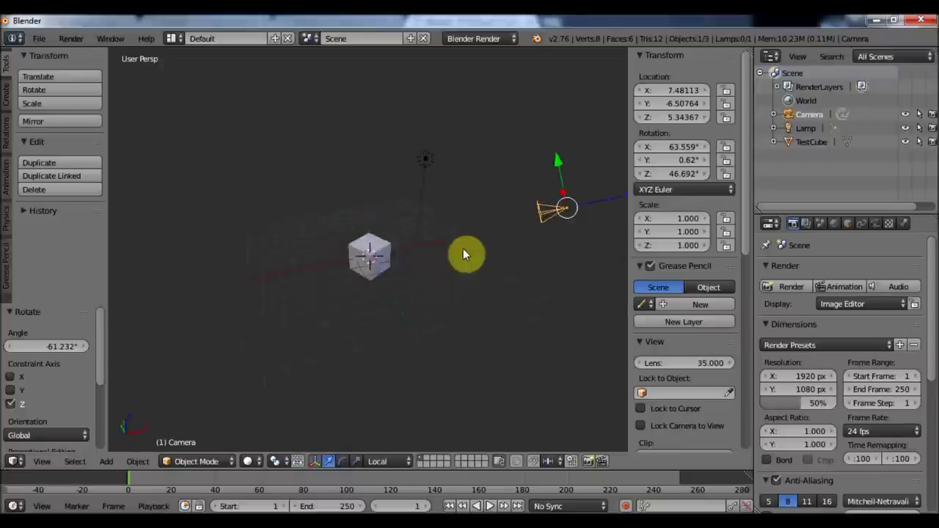
Move the camera about -2.63 units along its local Z axis, bringing it closer to TestCube.
key("g")
key("z")
key("z")
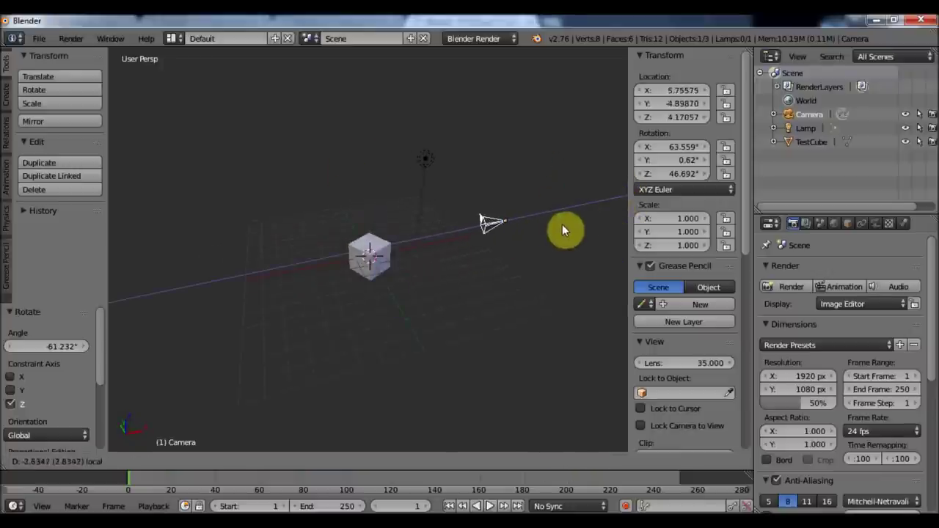
left_click(562, 225)
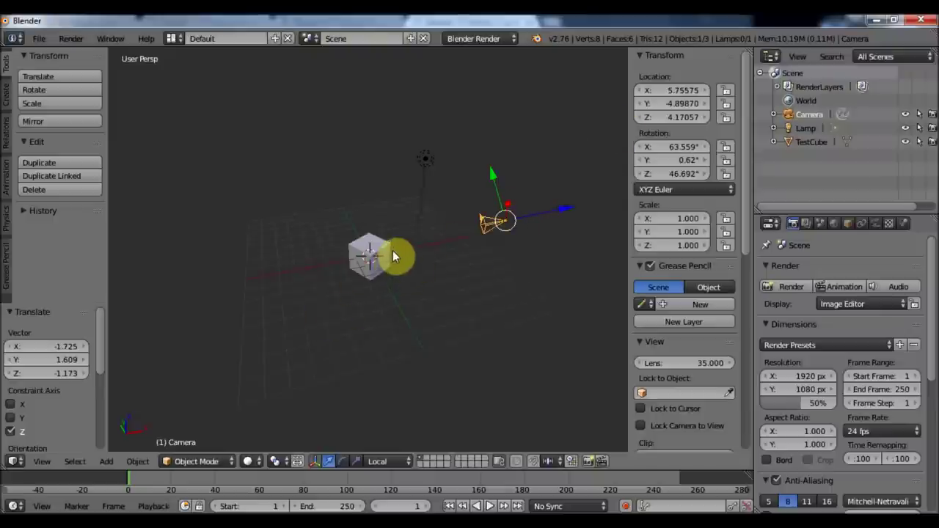
Select TestCube and rotate it about -537° around its local X axis.
right_click(385, 273)
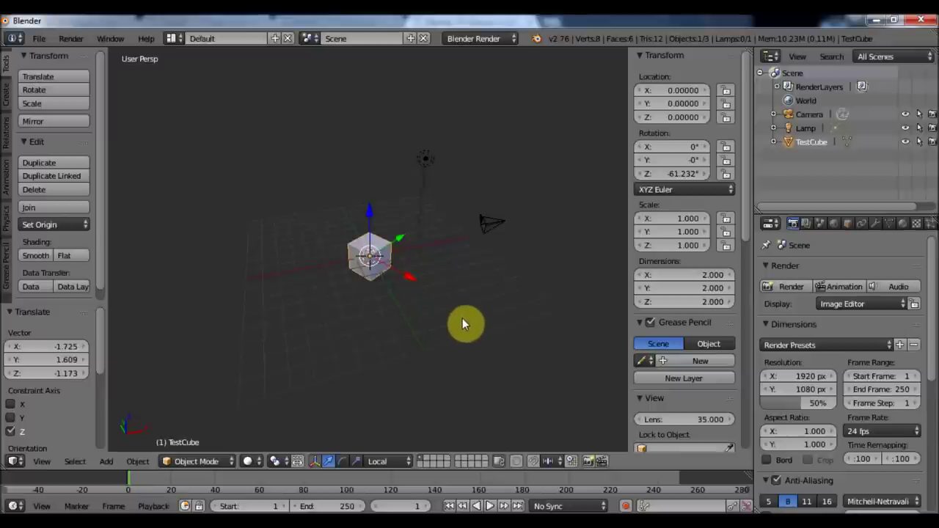
key("r")
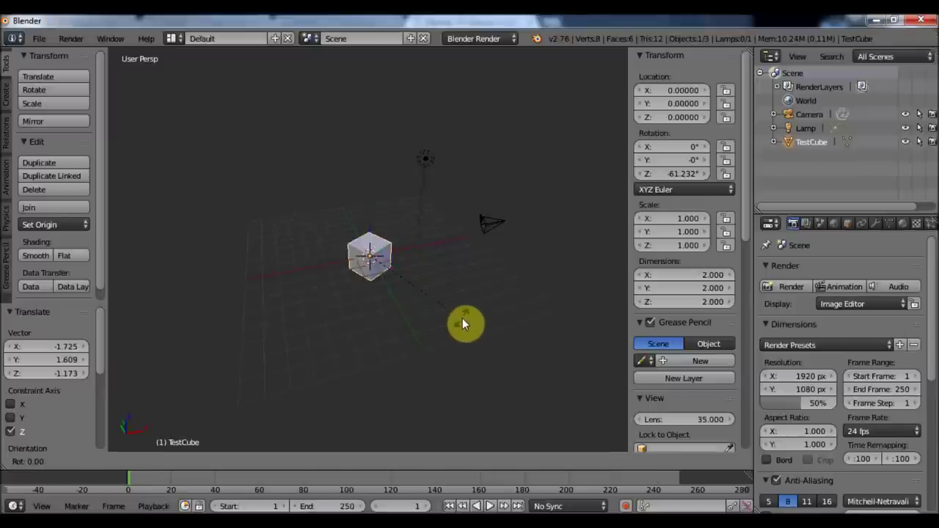
key("x")
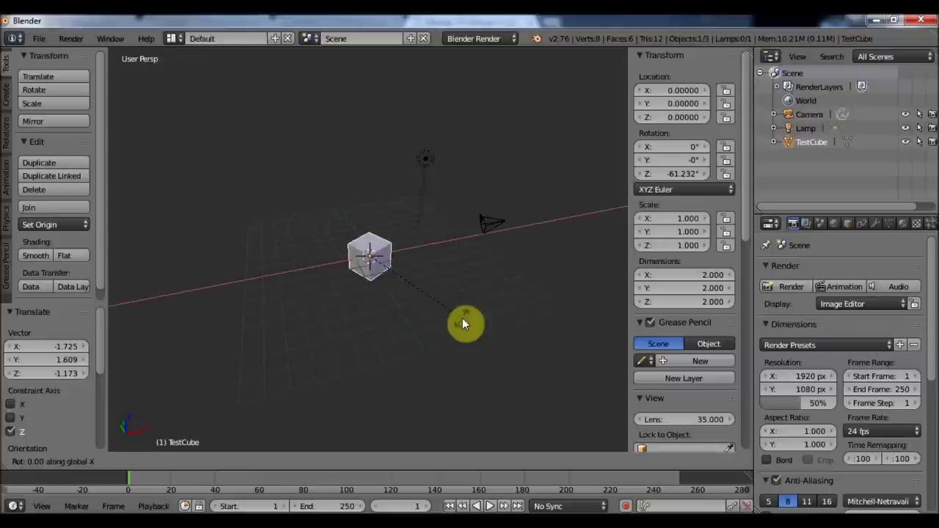
key("x")
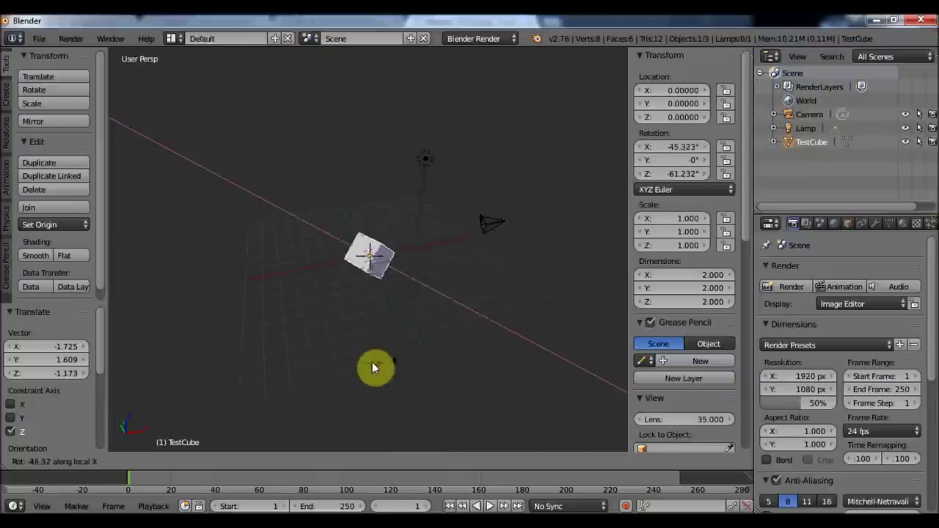
left_click(346, 246)
middle_click_drag(415, 270, 353, 269)
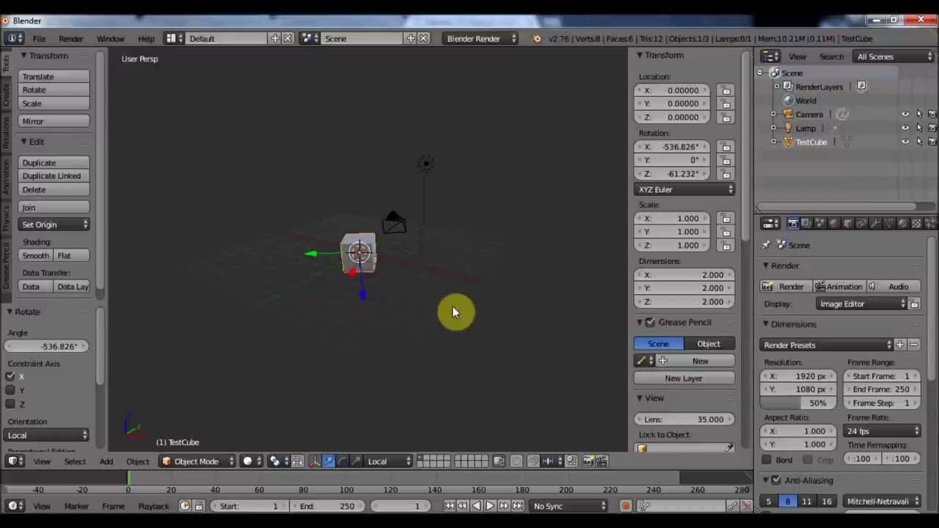
Clear TestCube's location, rotation and scale.
key("alt+g")
key("alt+r")
key("alt+s")
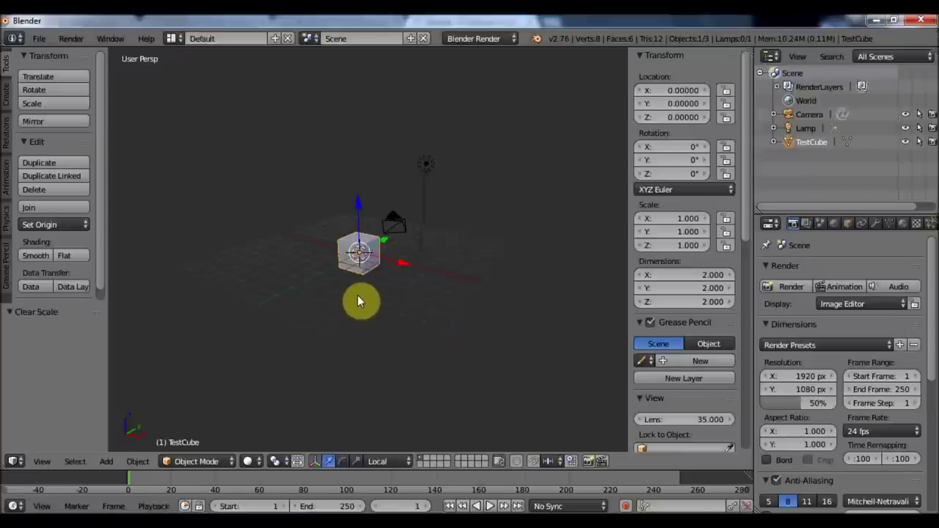
Select the lamp and TestCube together, with TestCube active, and set the pivot point to Median Point.
middle_click_drag(394, 311, 421, 323)
middle_click_drag(353, 318, 394, 211)
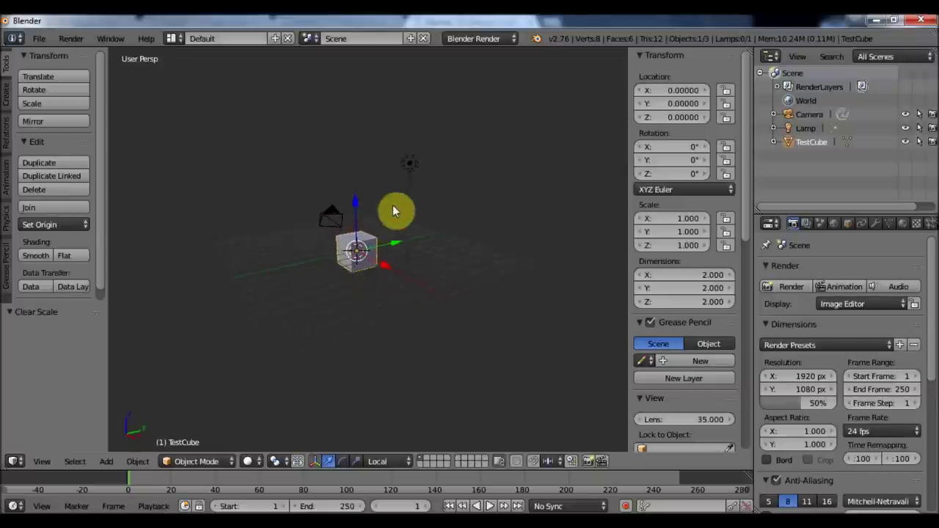
left_click(414, 167, "shift")
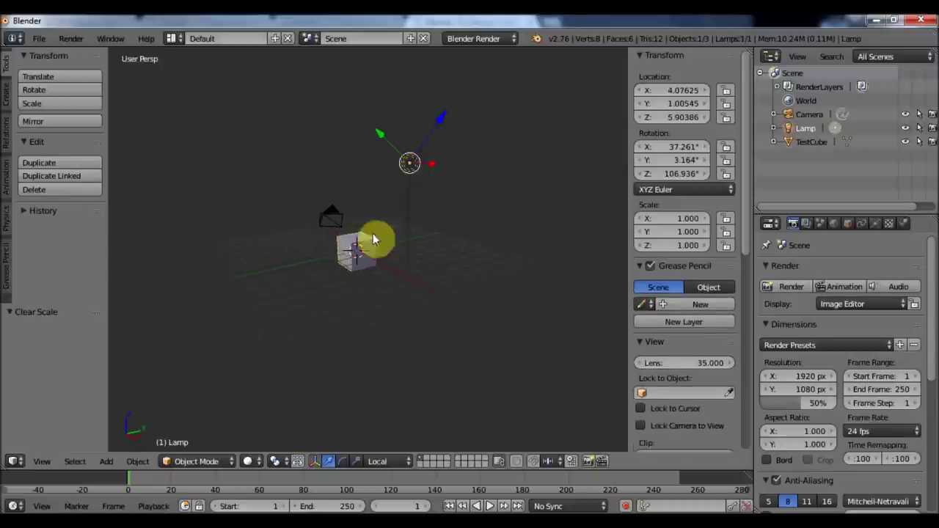
left_click(367, 250, "shift")
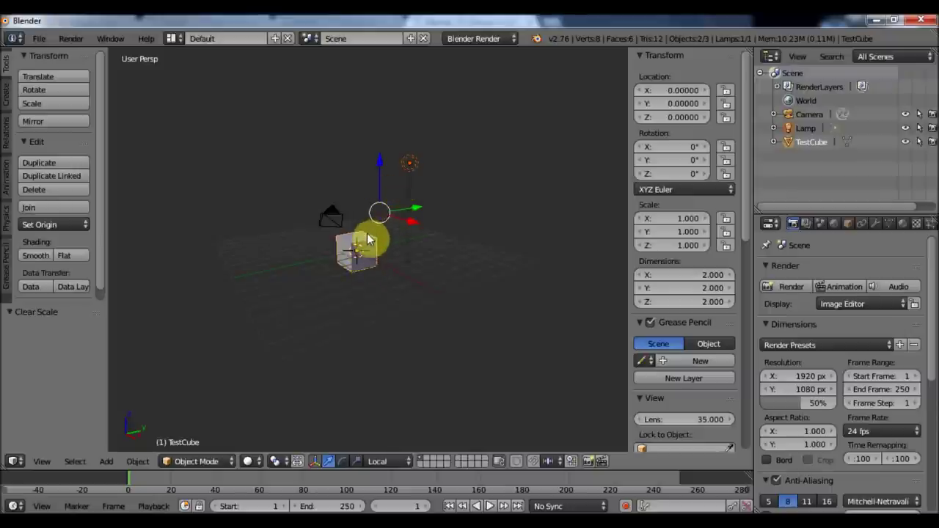
left_click(281, 463)
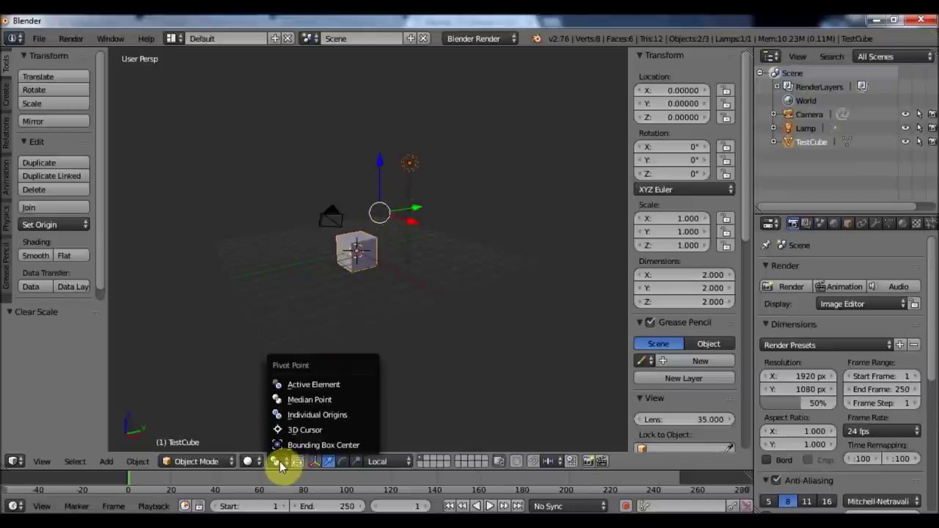
left_click(311, 400)
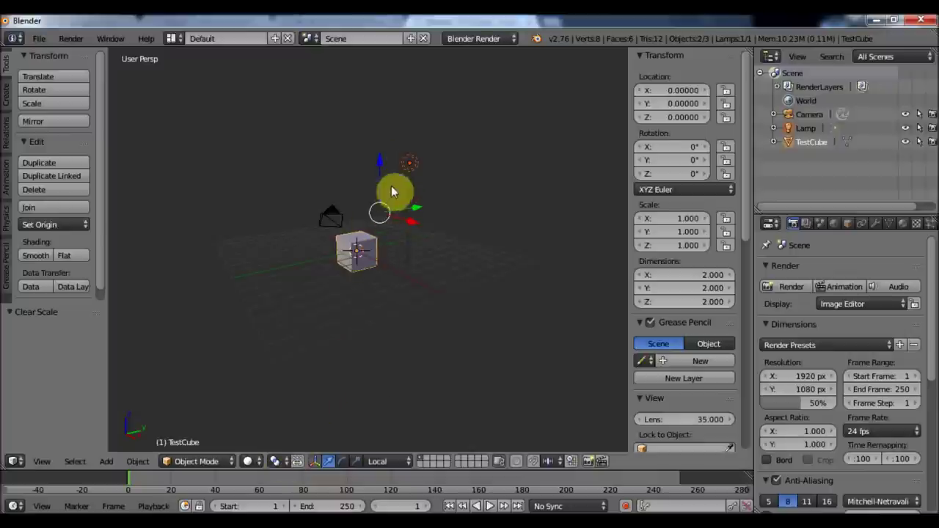
Set the transform orientation to Global and move the lamp and TestCube up about 1.69 units along Z.
left_click_drag(379, 179, 377, 151)
key("ctrl+z")
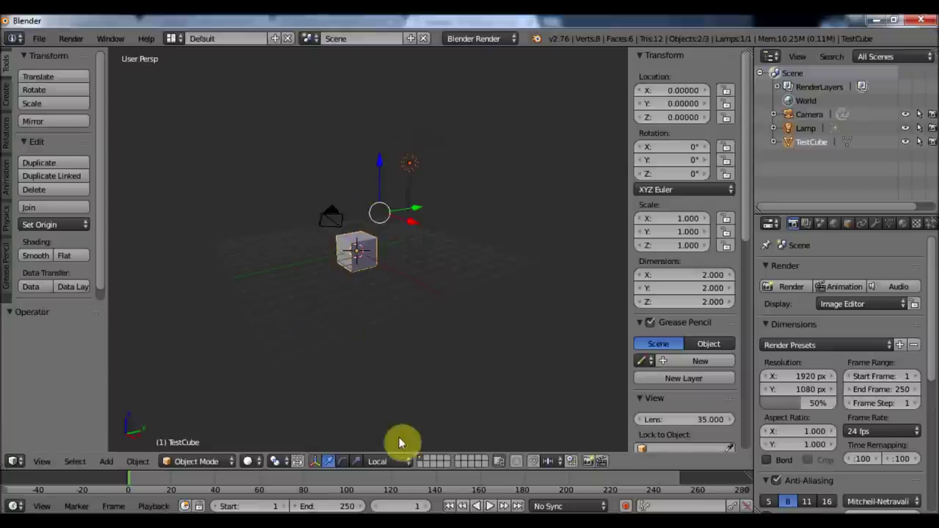
left_click(391, 461)
left_click(407, 444)
left_click_drag(378, 146, 396, 134)
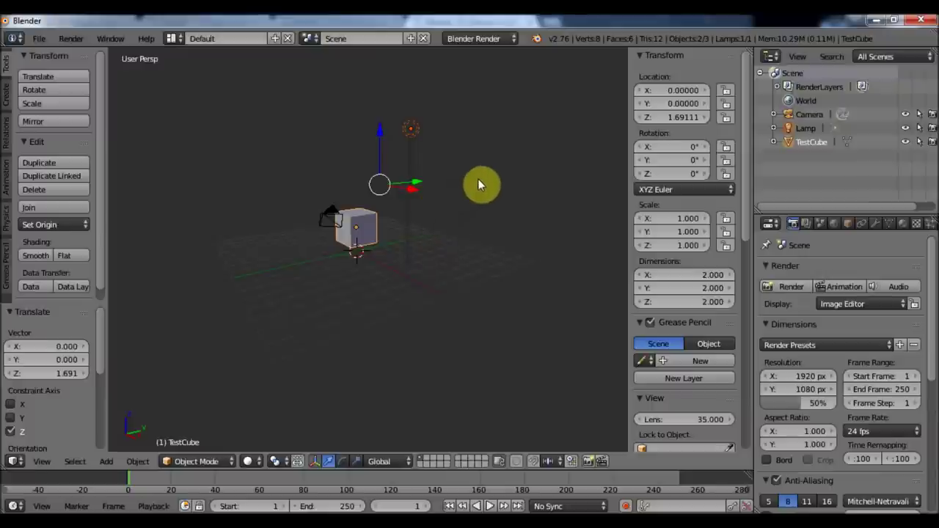
Try a free rotation of the lamp and TestCube around their median point, cancelling it.
key("r")
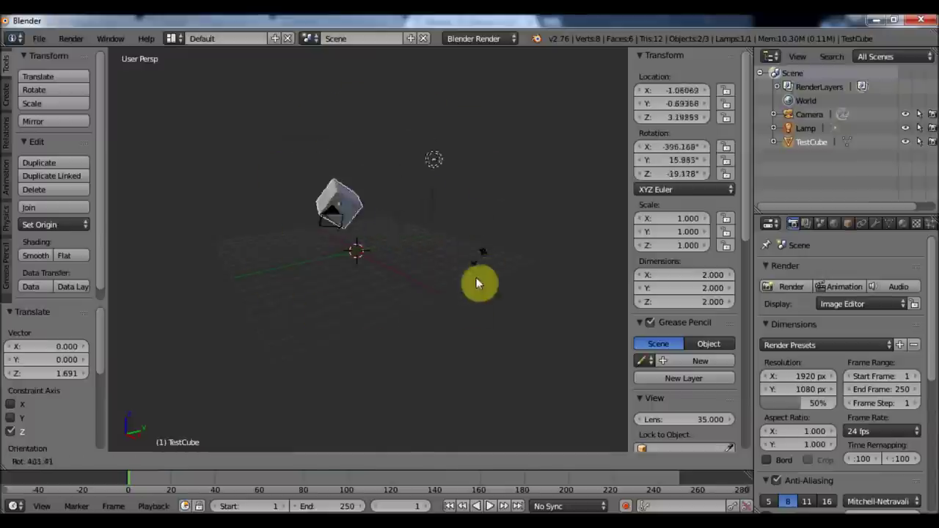
right_click(338, 143)
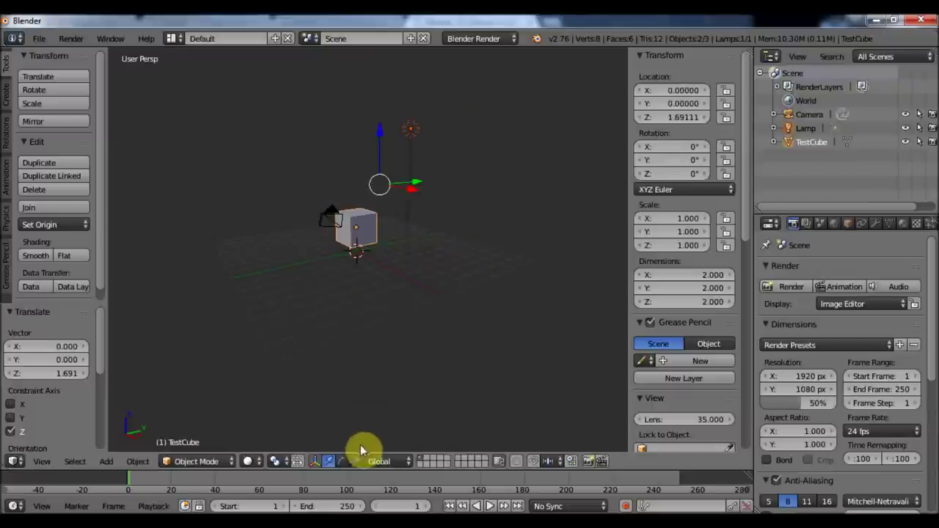
Set the pivot point to Individual Origins and freely rotate the lamp and TestCube by about 1385°, each around its own origin.
left_click(278, 461)
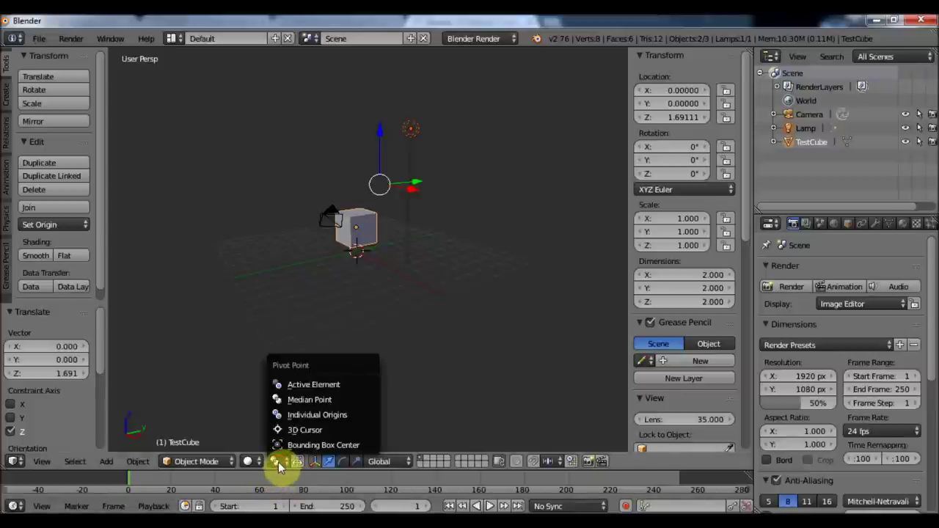
left_click(310, 414)
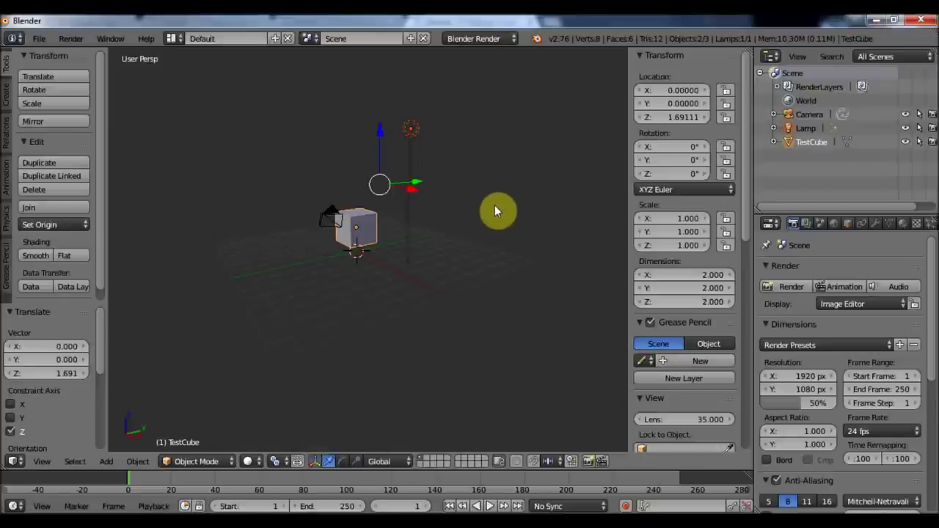
key("r")
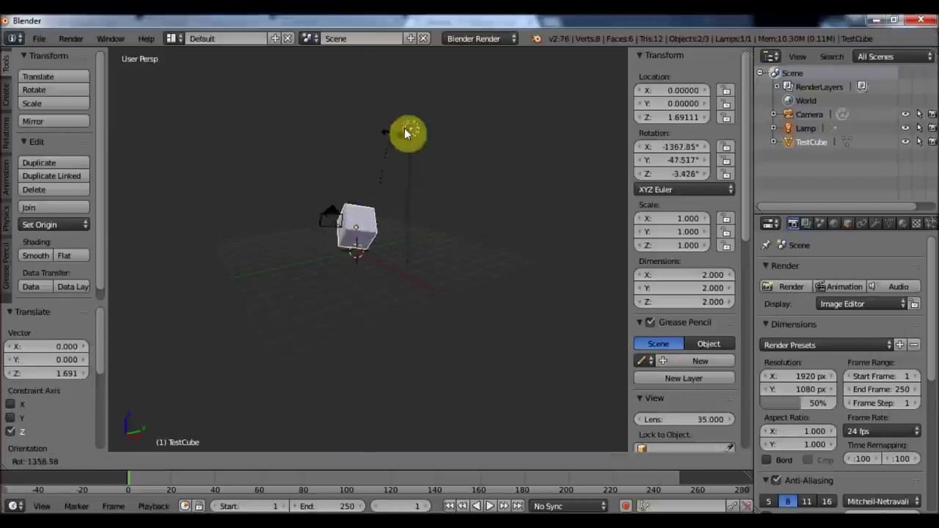
left_click(424, 131)
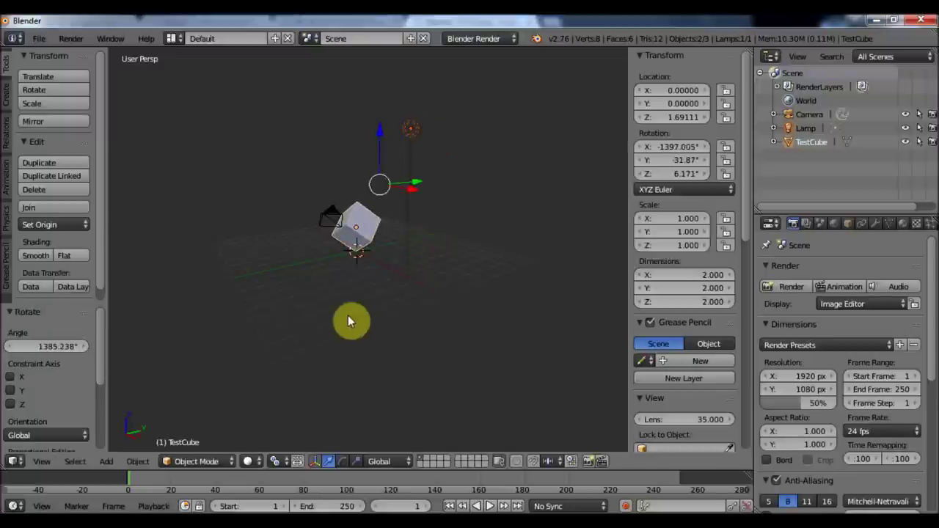
Undo the last rotation and the upward Z move of the lamp and TestCube.
key("alt+r")
key("alt+g")
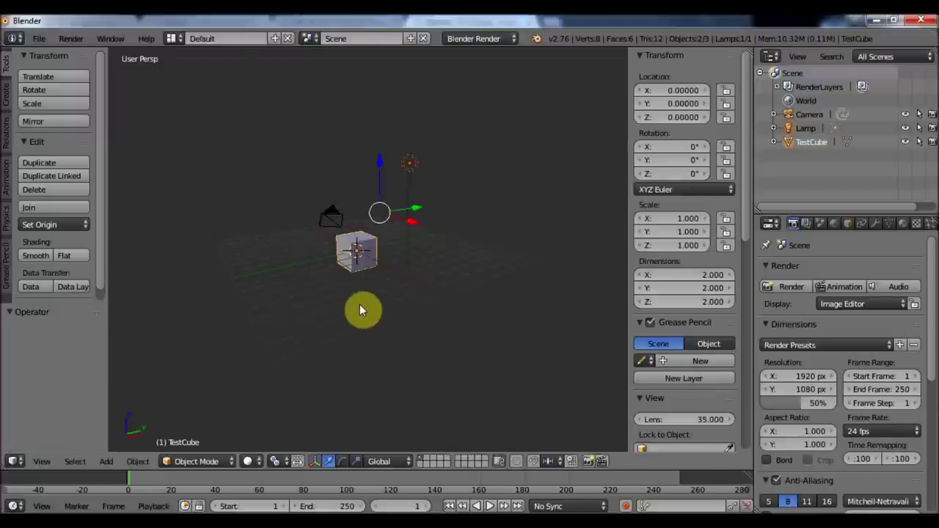
middle_click_drag(375, 309, 353, 327)
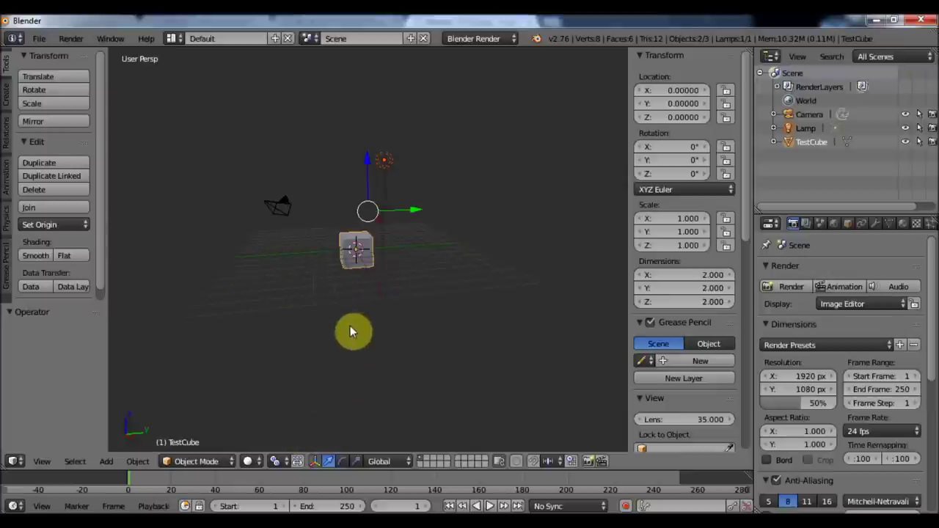
Place the 3D cursor at several spots around TestCube, ending at about X 1.18, Y 11.74, Z 3.63, and check its location values.
left_click(185, 250)
left_click(229, 346)
left_click(394, 371)
left_click(462, 303)
left_click(522, 195)
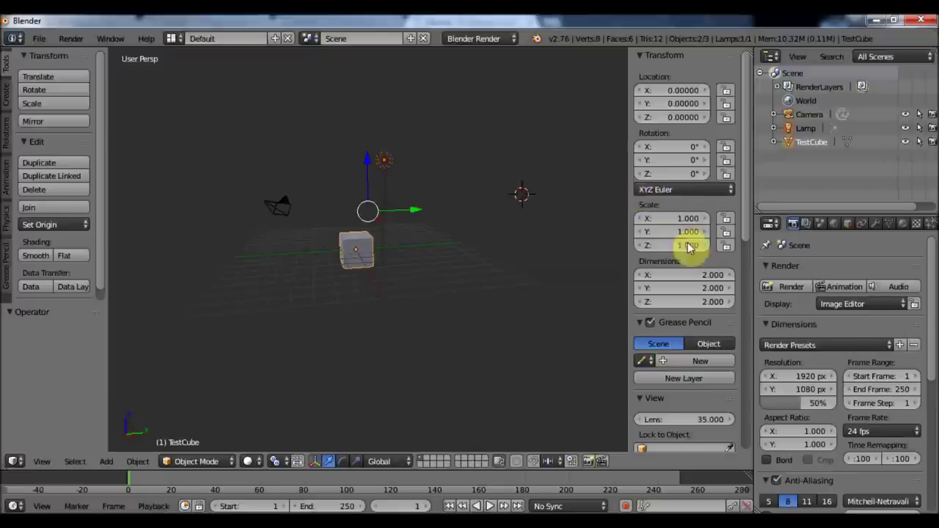
scroll(686, 294, "down", 8)
scroll(688, 300, "down", 5)
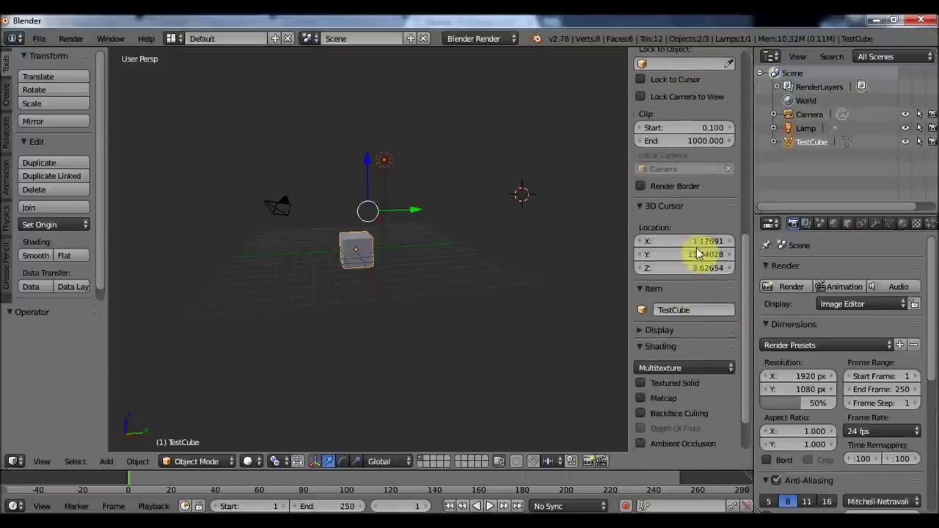
middle_click_drag(616, 268, 585, 243)
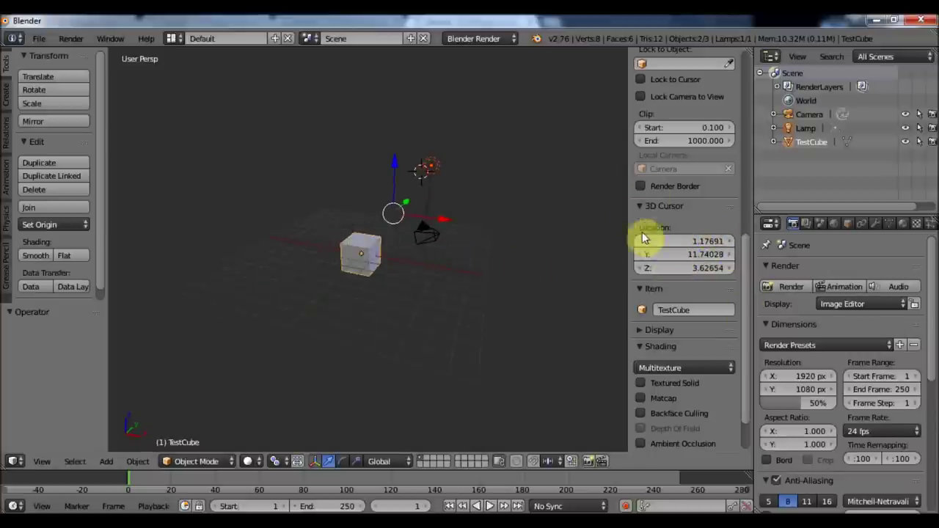
Set the pivot point to 3D Cursor and try scaling and rotating the lamp and TestCube around it, cancelling both transforms.
left_click(275, 460)
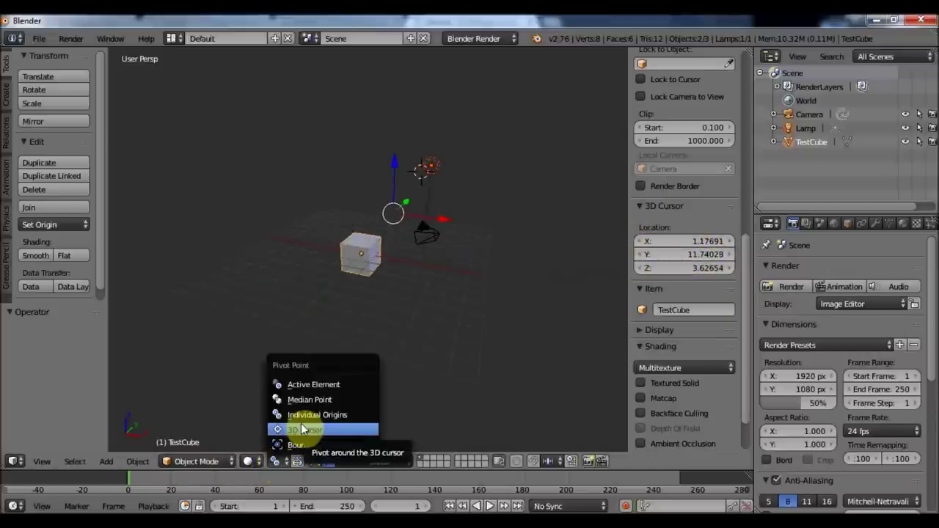
left_click(301, 430)
middle_click_drag(301, 427, 263, 288)
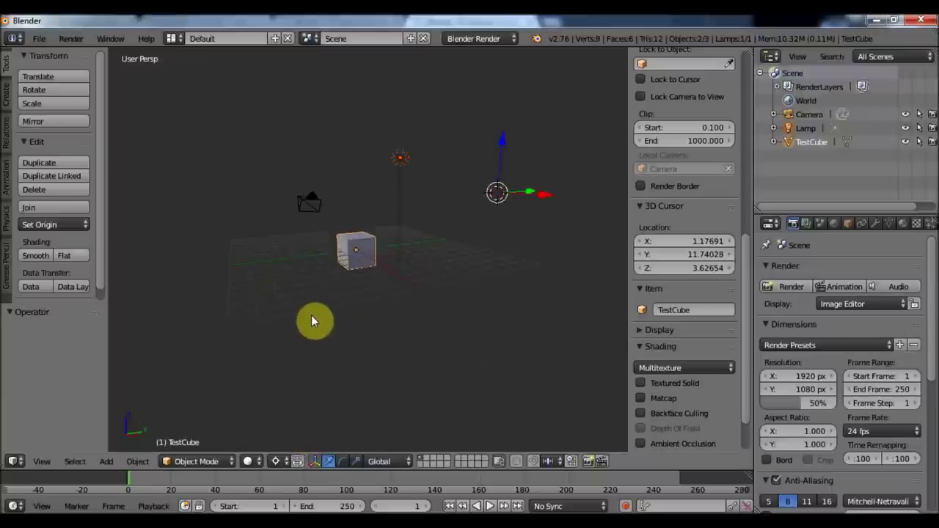
key("s")
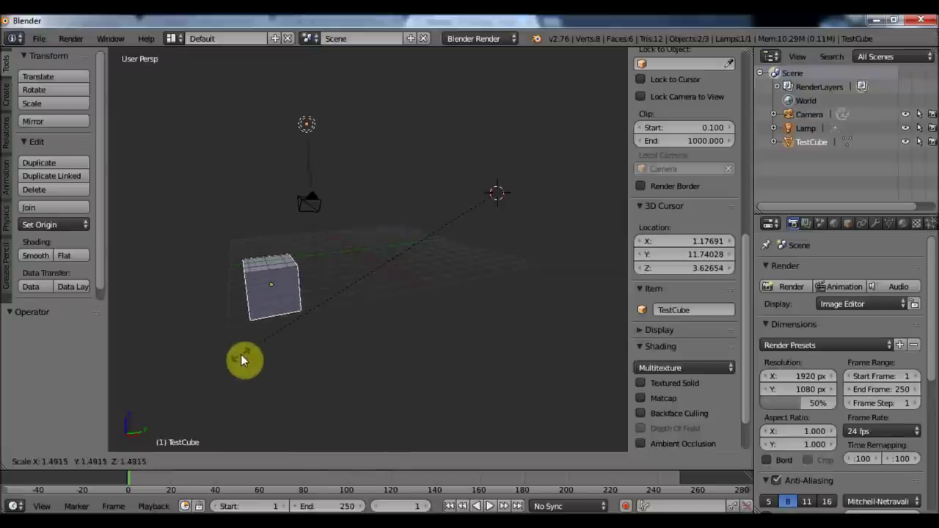
key("Escape")
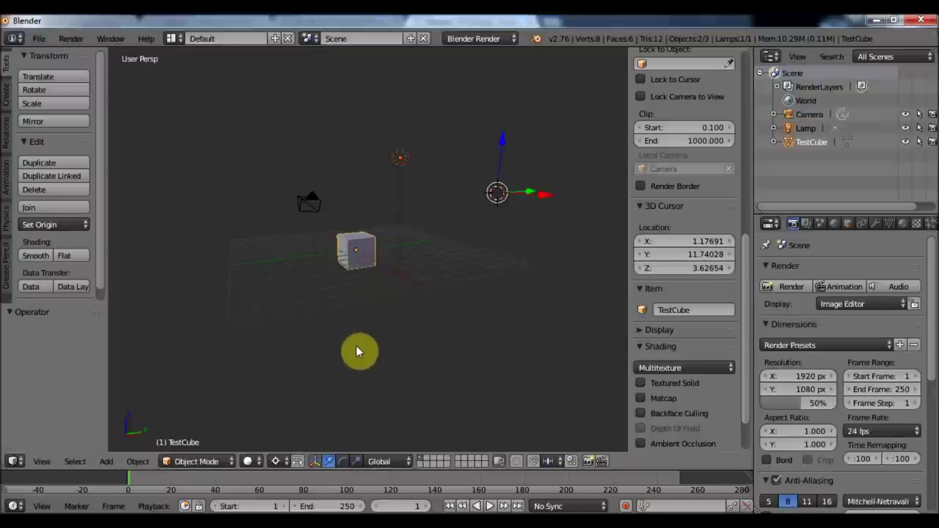
key("r")
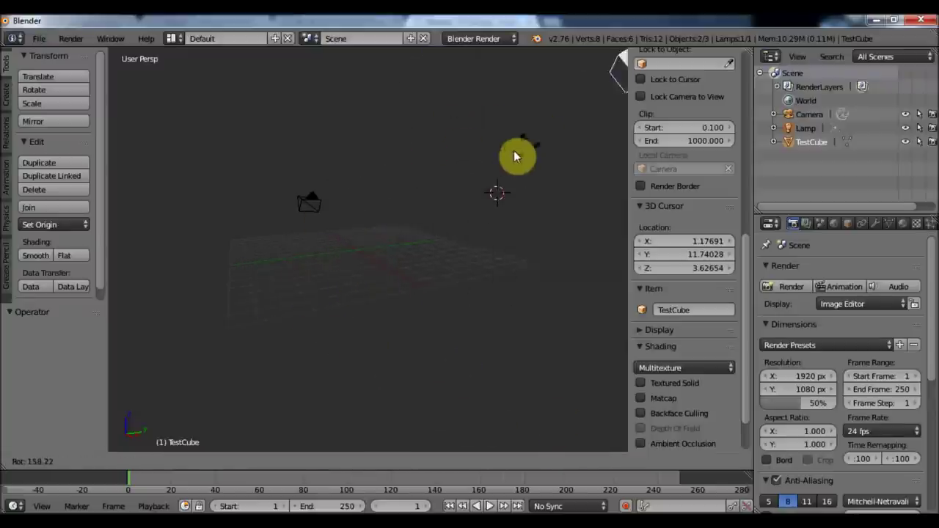
key("Escape")
Snap the 3D cursor to the scene center and set the pivot point to Median Point.
middle_click_drag(368, 275, 379, 311)
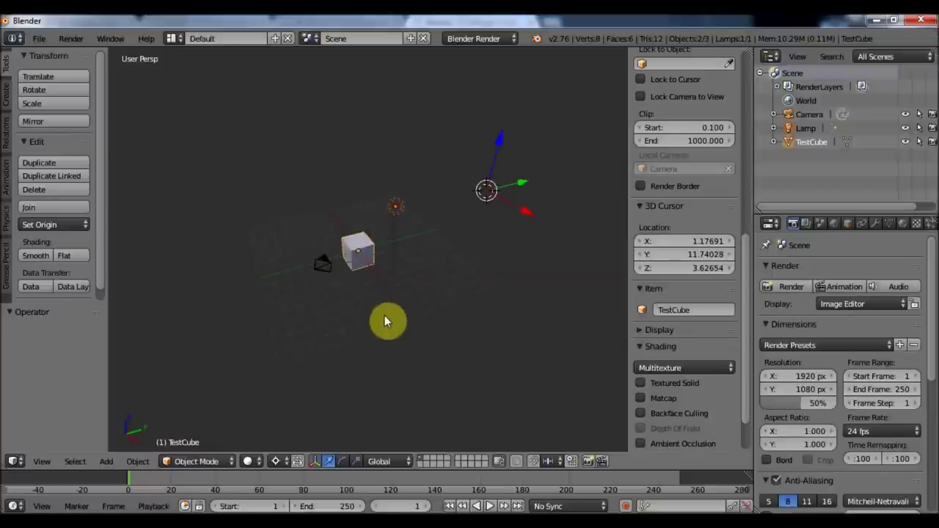
key("shift+s")
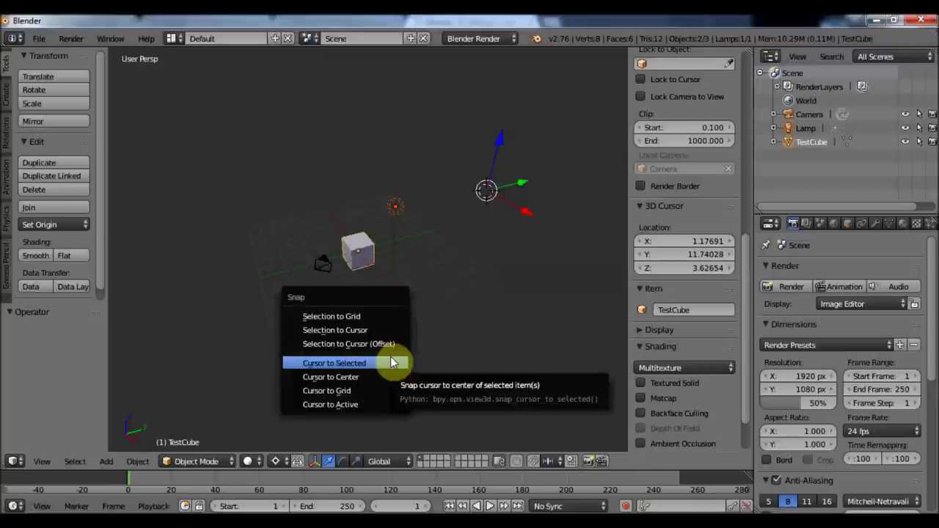
left_click(341, 378)
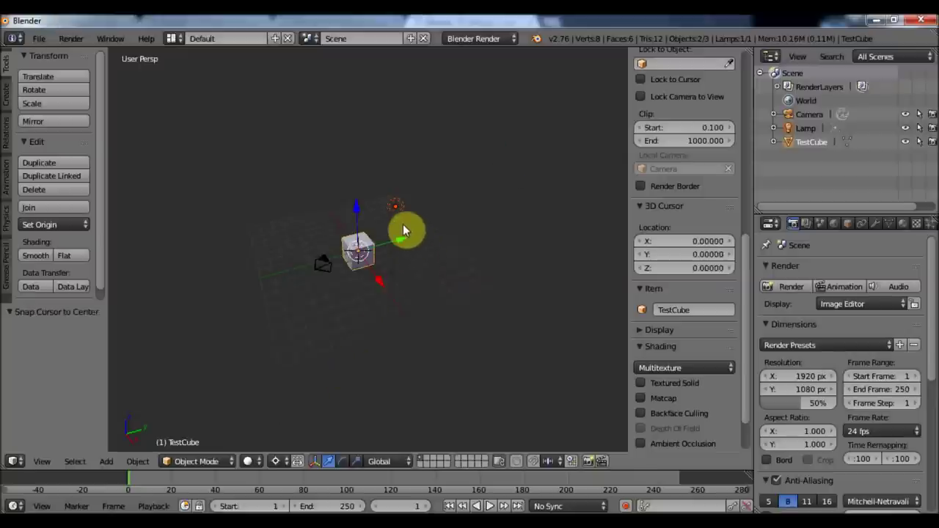
middle_click_drag(383, 300, 409, 302)
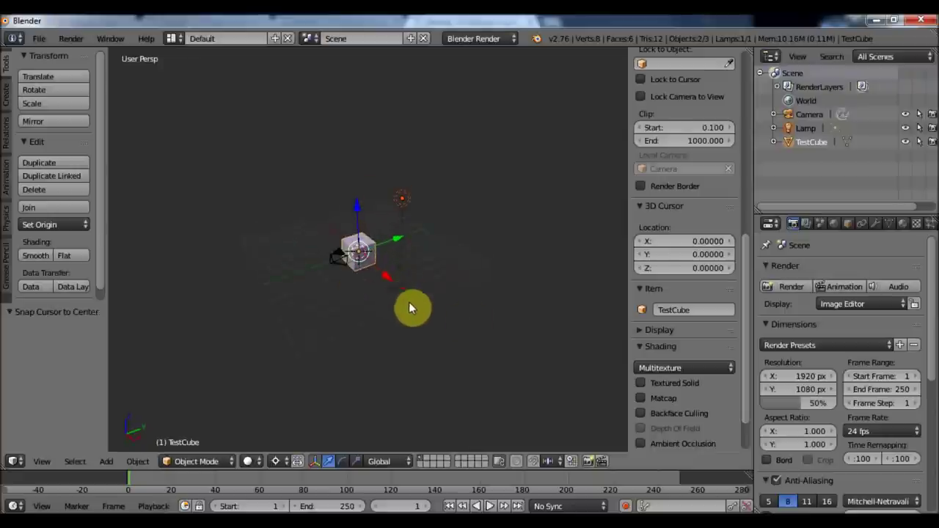
left_click(277, 461)
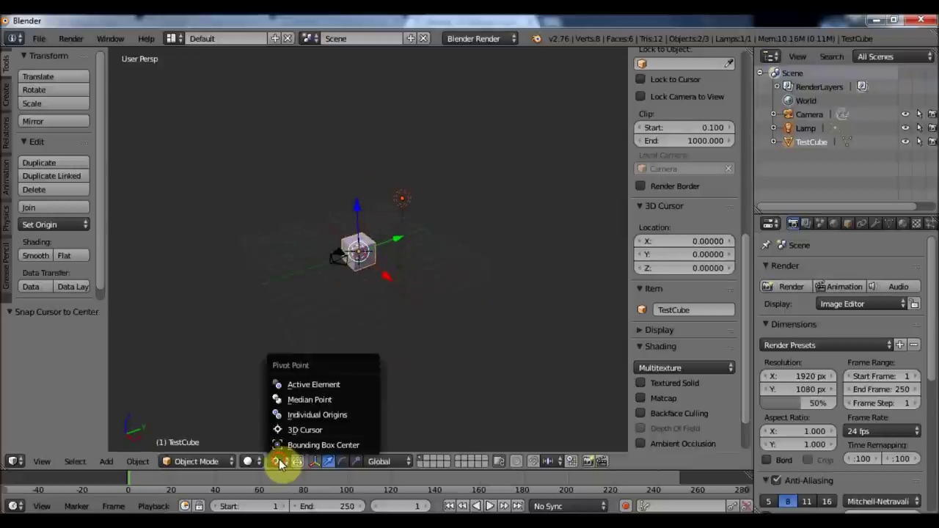
left_click(295, 399)
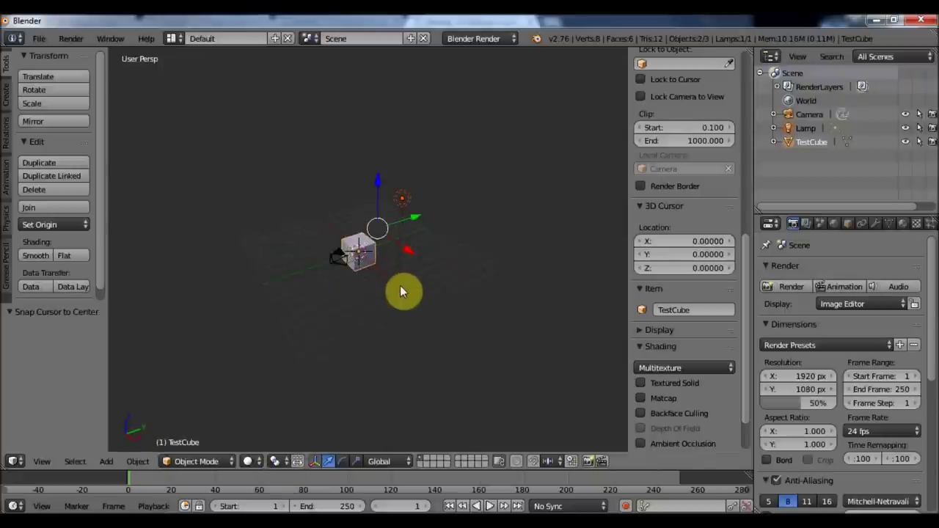
Toggle the selection of all objects until nothing is selected, and narrow the viewport's properties sidebar.
key("a")
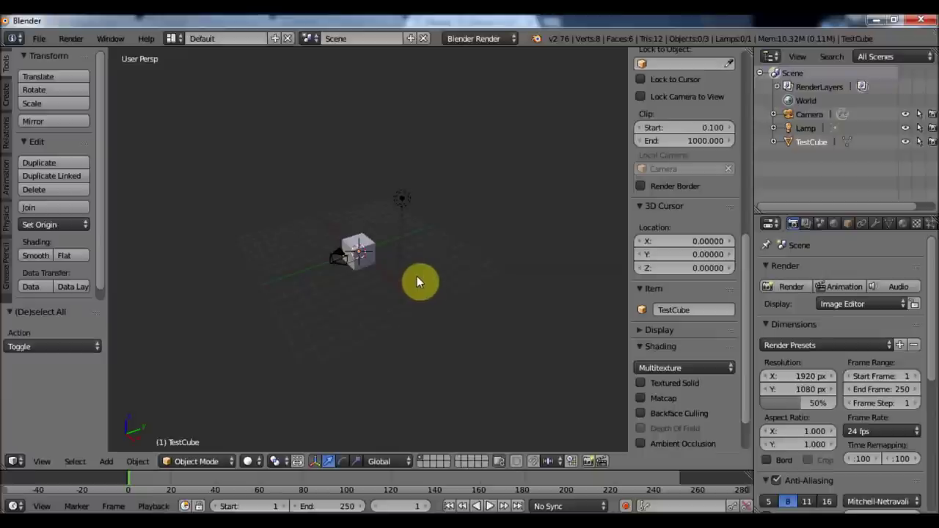
key("a")
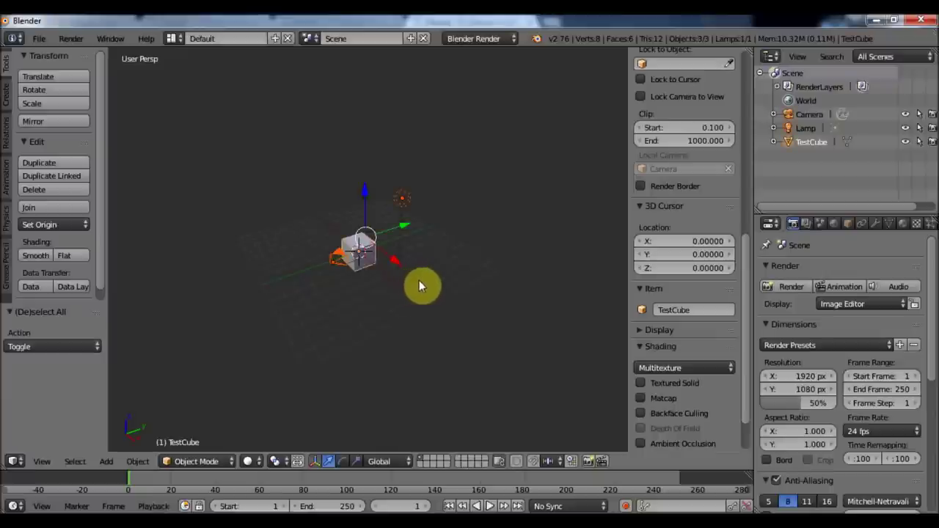
middle_click_drag(458, 294, 414, 286)
left_click_drag(628, 236, 653, 231)
middle_click_drag(444, 268, 477, 252)
key("a")
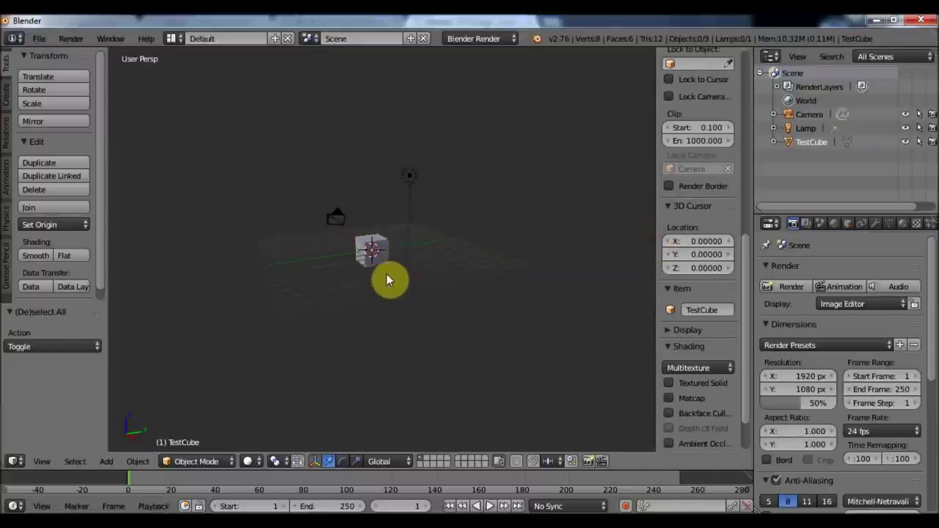
Select TestCube and the lamp together and delete both objects.
right_click(380, 239)
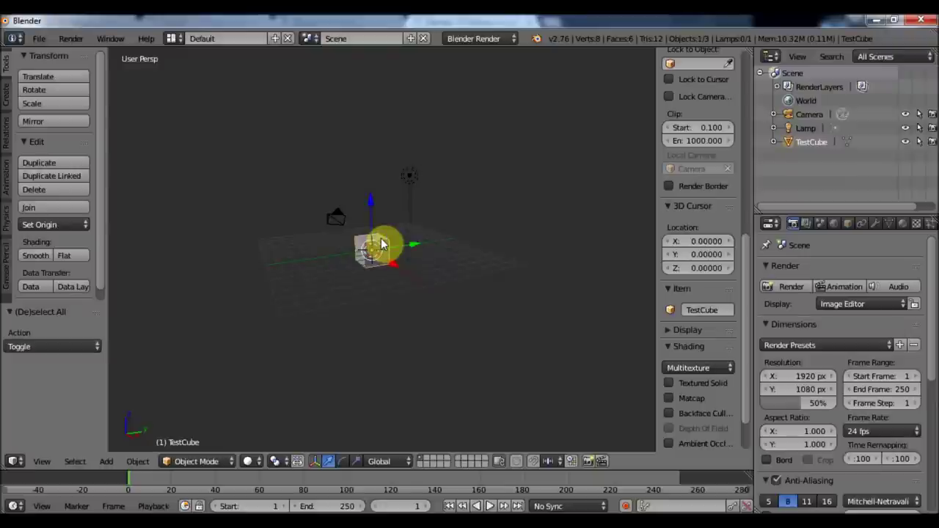
right_click(407, 175)
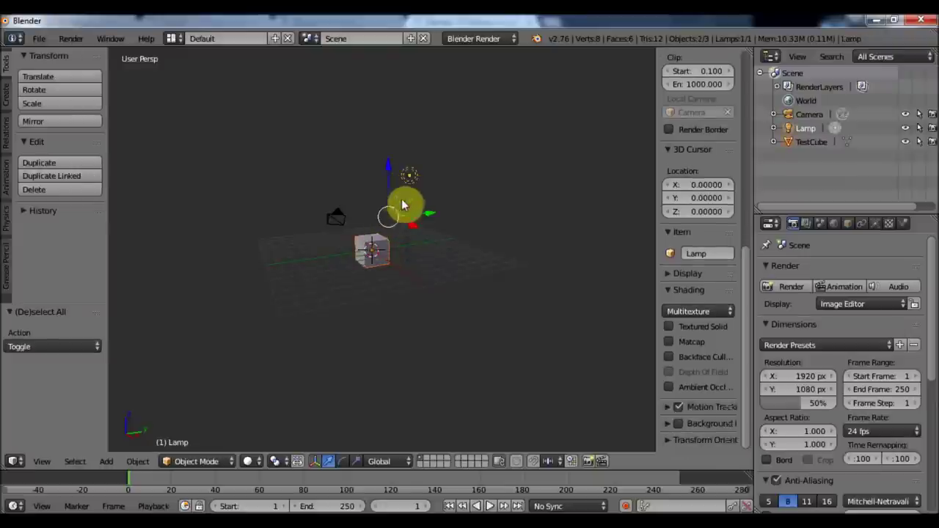
key("x")
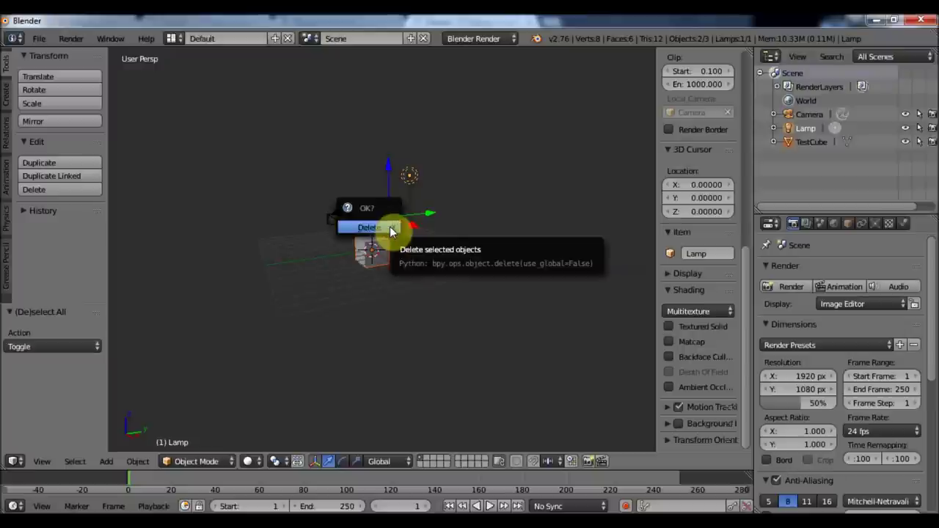
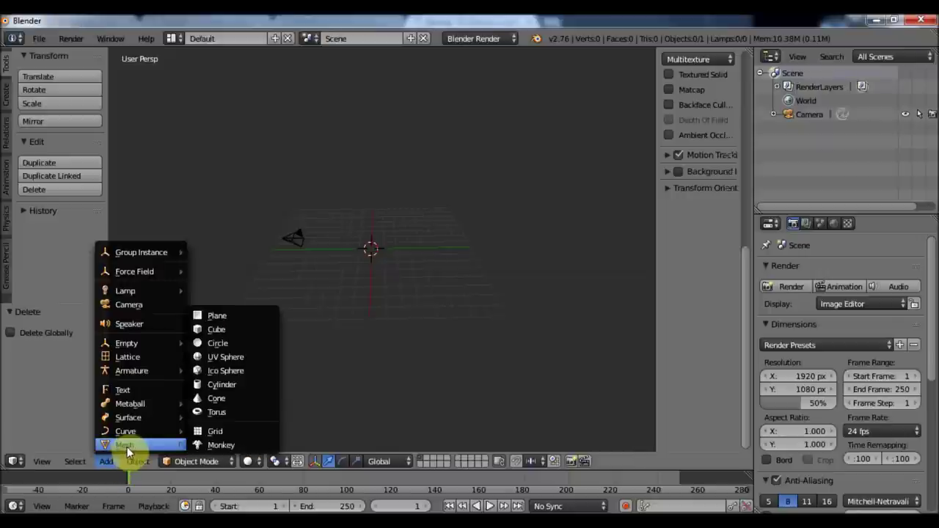
Add a cube mesh at the scene center and rename it Datacube.
left_click(248, 333)
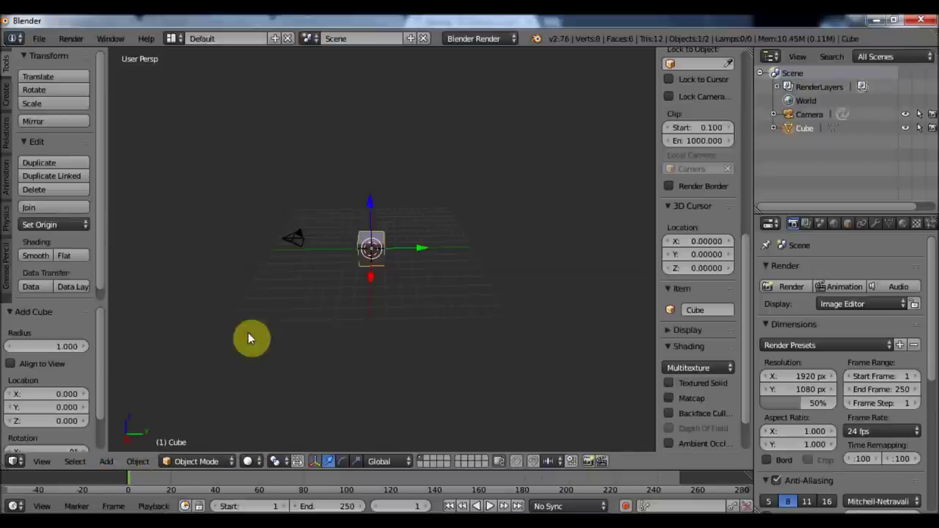
middle_click_drag(349, 301, 392, 306)
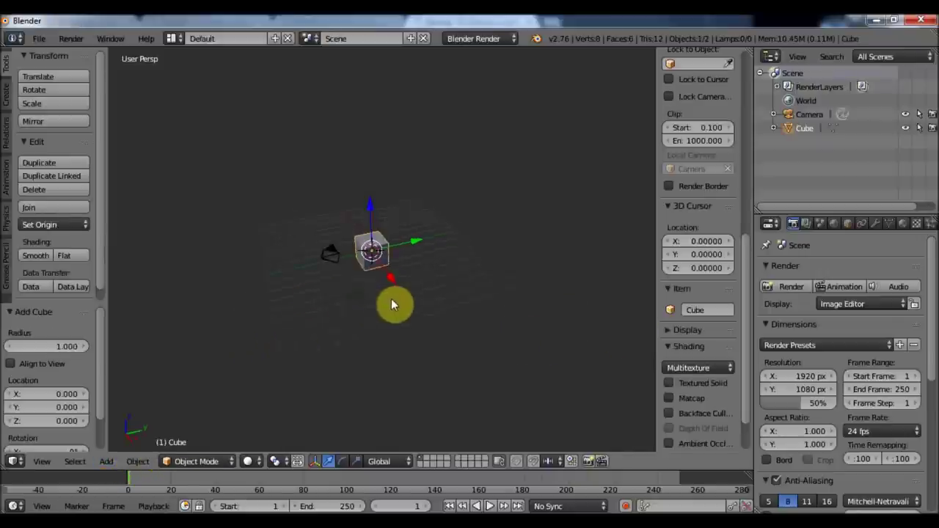
left_click(706, 309)
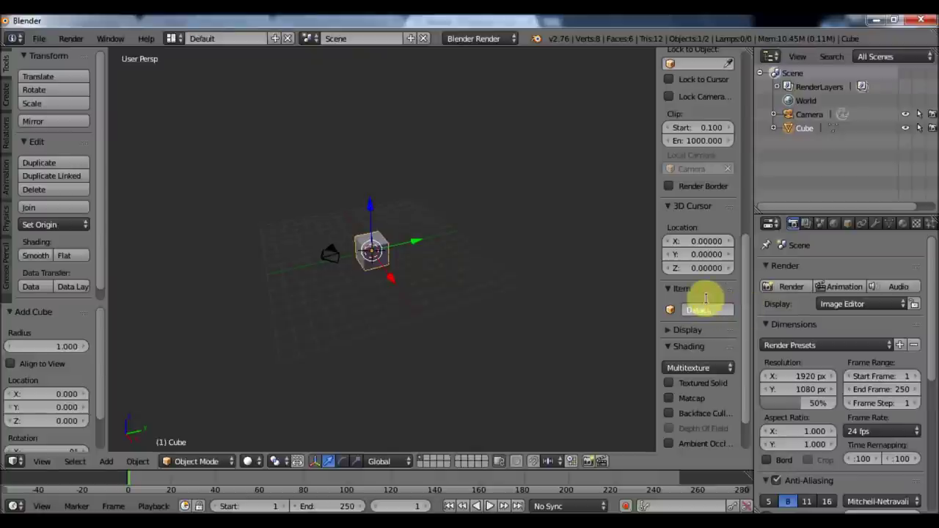
key("Return")
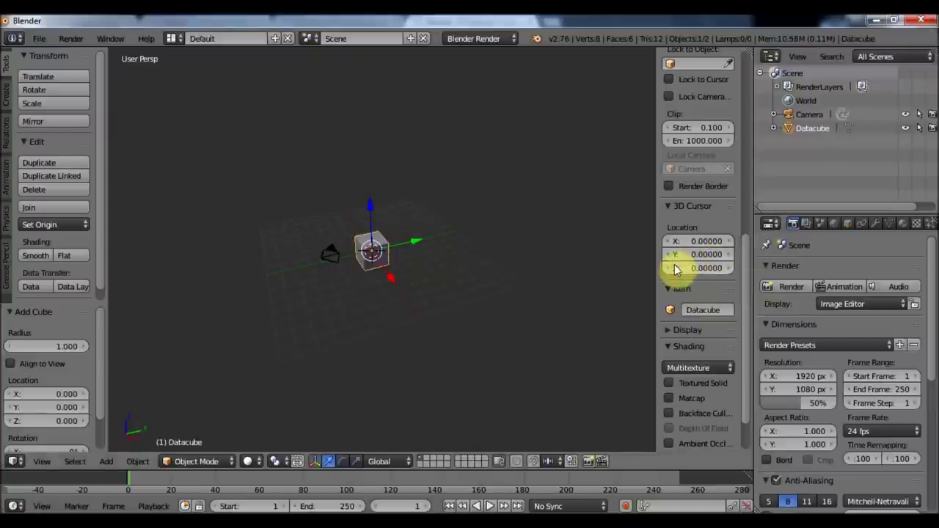
left_click_drag(653, 272, 603, 269)
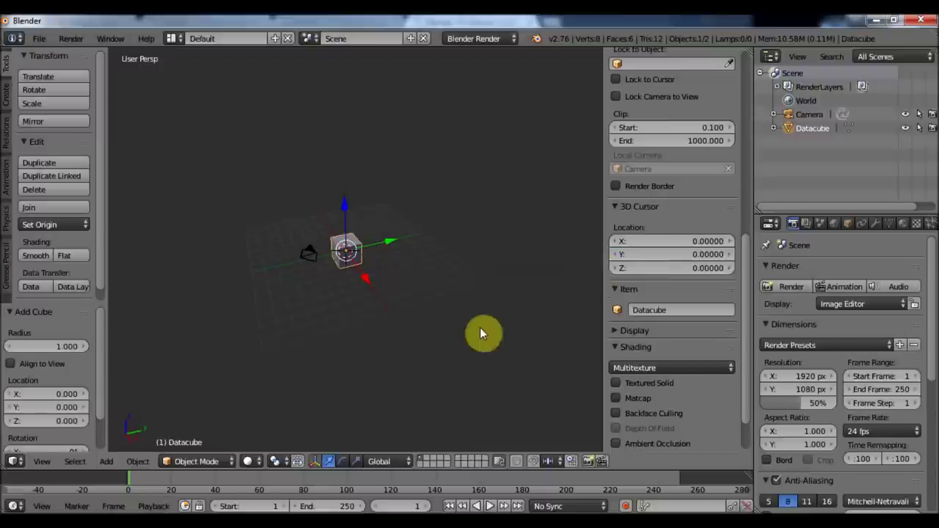
scroll(473, 329, "up", 3)
middle_click_drag(465, 330, 399, 289)
scroll(447, 306, "down", 3)
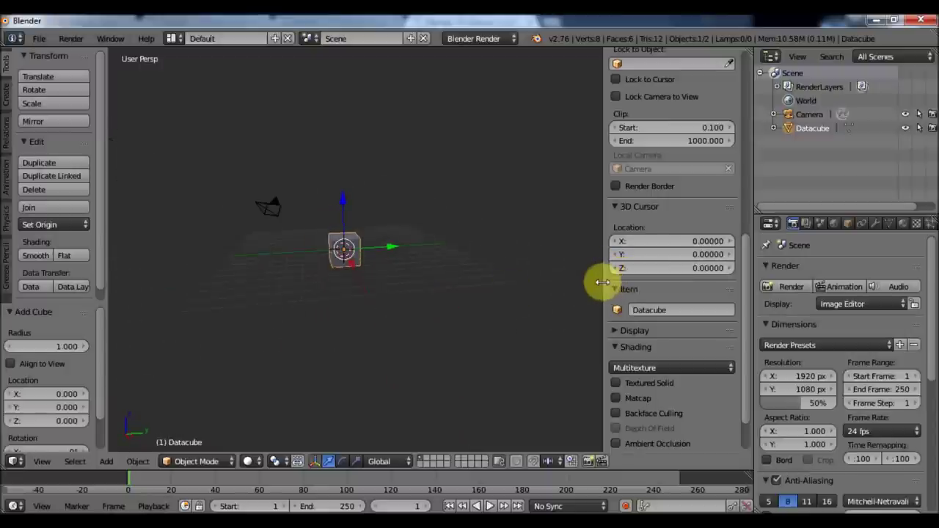
left_click_drag(604, 279, 661, 287)
middle_click_drag(623, 300, 560, 326)
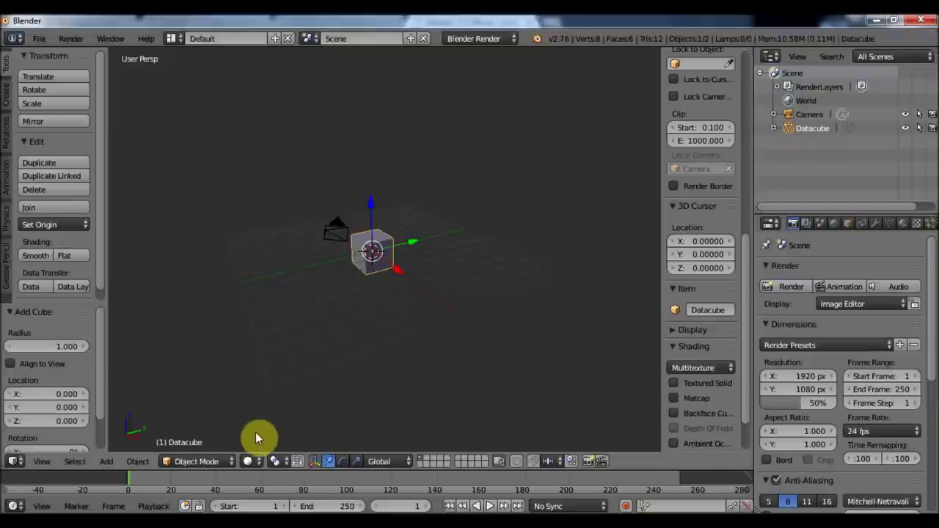
middle_click_drag(385, 298, 280, 326)
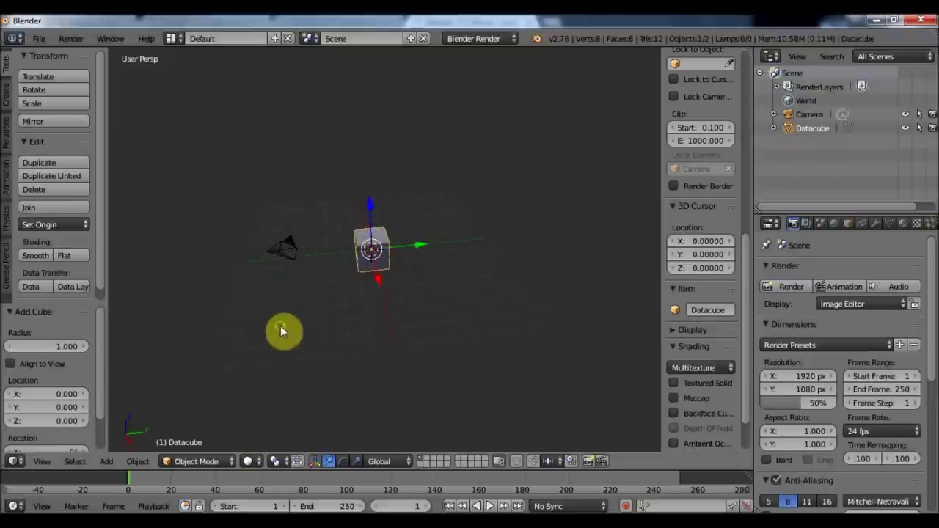
Switch Datacube to Edit Mode and select the upper front corner vertex on its negative Y side.
left_click(218, 462)
left_click(212, 430)
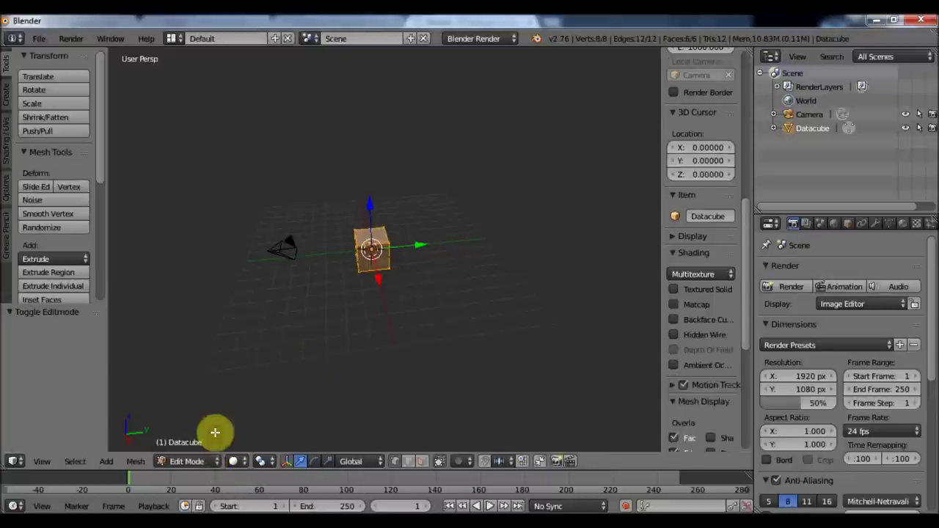
middle_click_drag(333, 361, 330, 355)
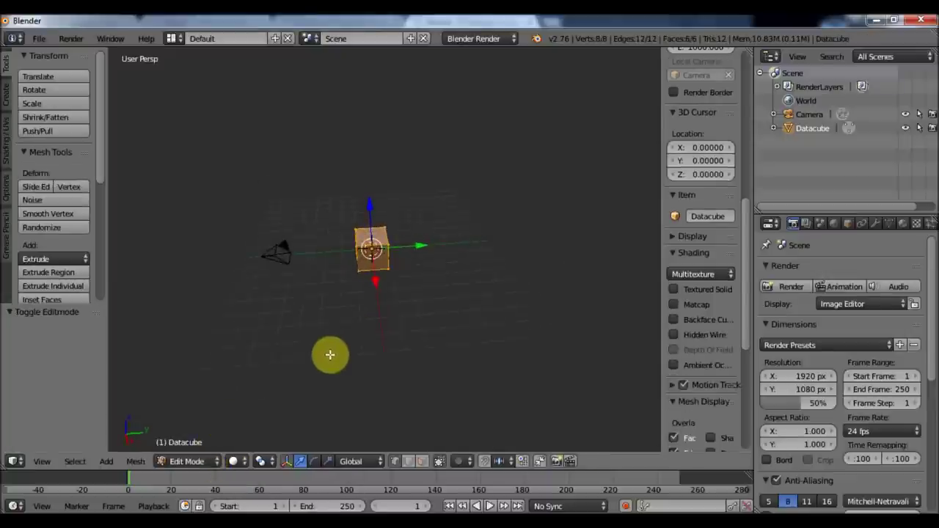
scroll(375, 346, "up", 4)
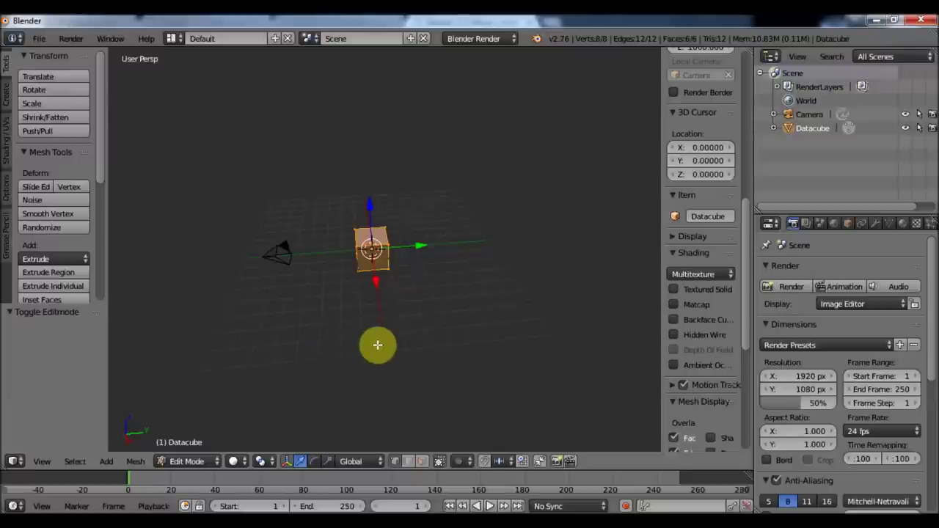
right_click(393, 242)
right_click(335, 247)
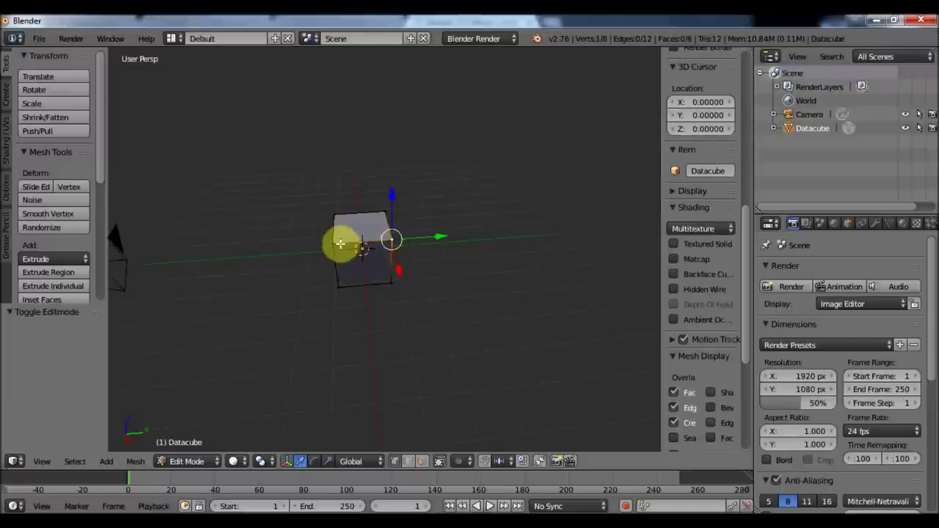
Pull the selected corner vertex about 2.7 units along negative Y, and undo the move.
key("e")
left_click(251, 259)
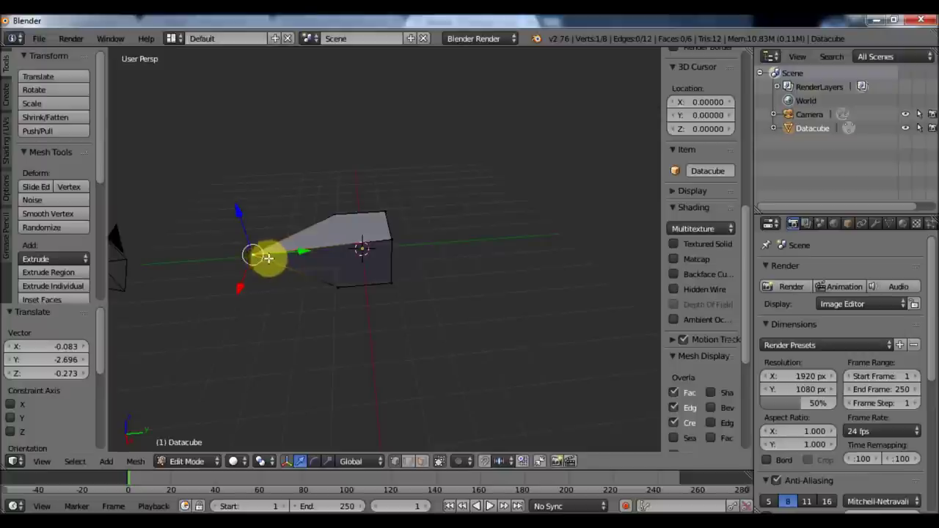
key("ctrl+z")
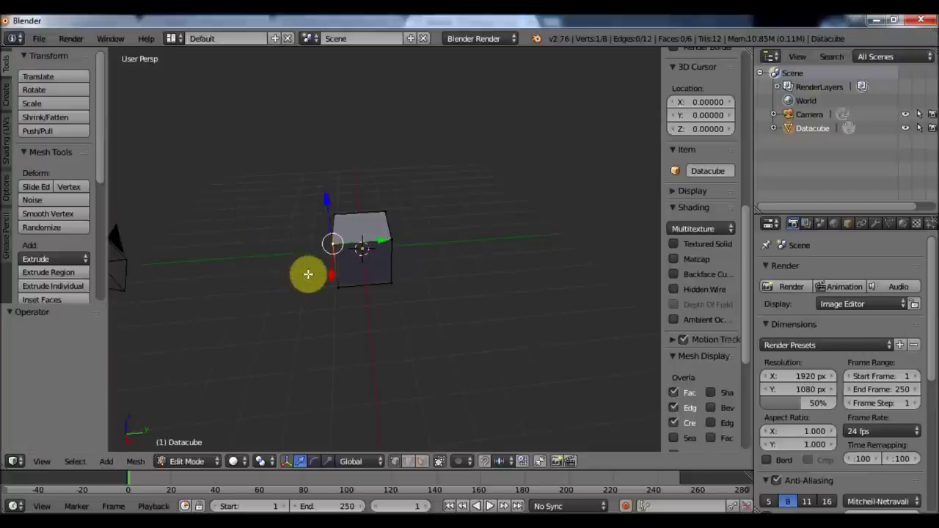
Move the corner vertex about 3 units along negative Y, toggle to Object Mode and back to Edit Mode, and undo the move.
key("e")
left_click(255, 295)
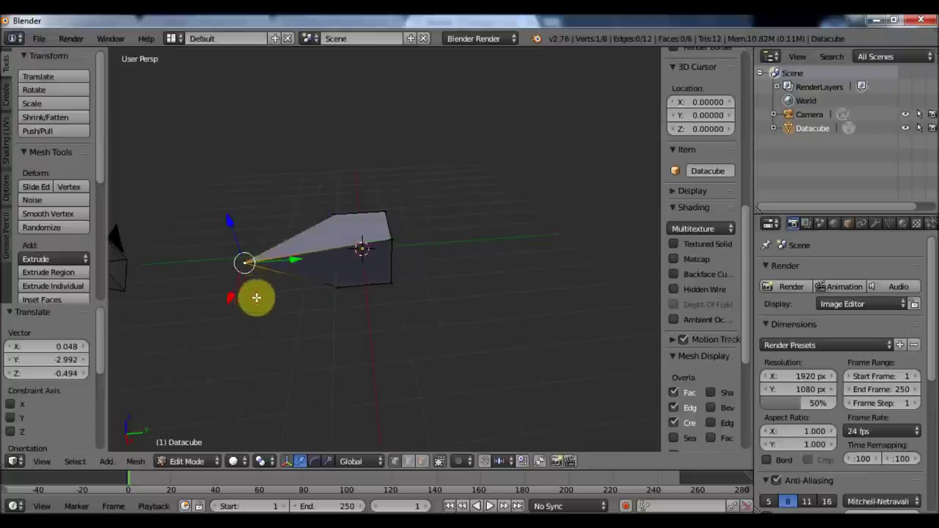
key("Tab")
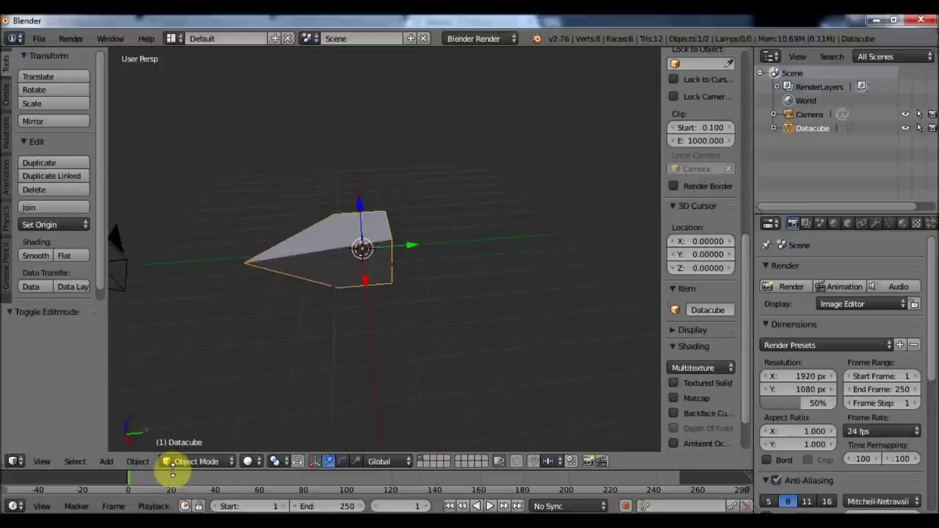
key("Tab")
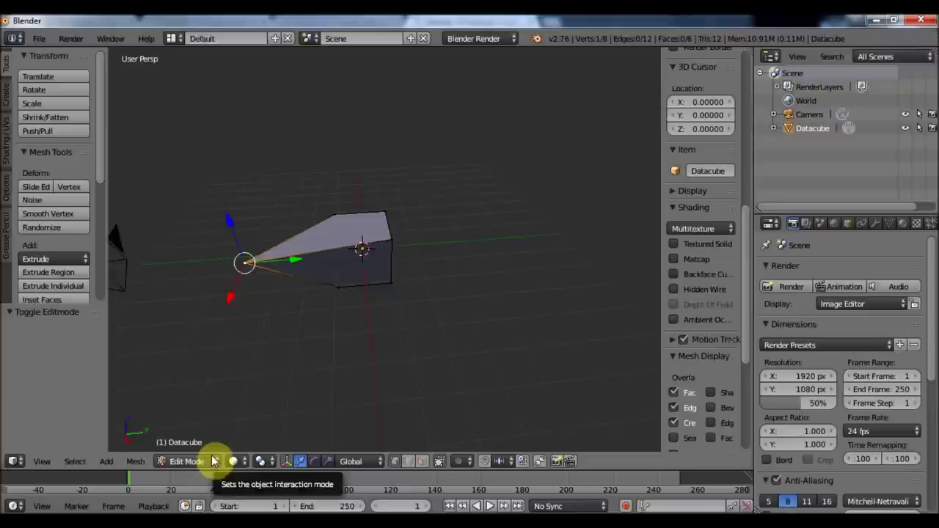
key("ctrl+z")
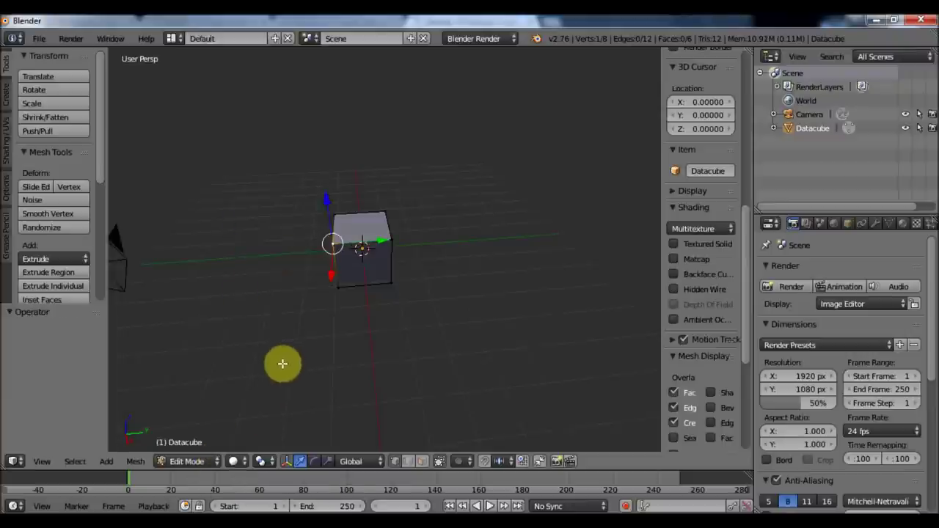
Return Datacube to Object Mode.
left_click(210, 462)
left_click(189, 445)
middle_click_drag(308, 359, 333, 338)
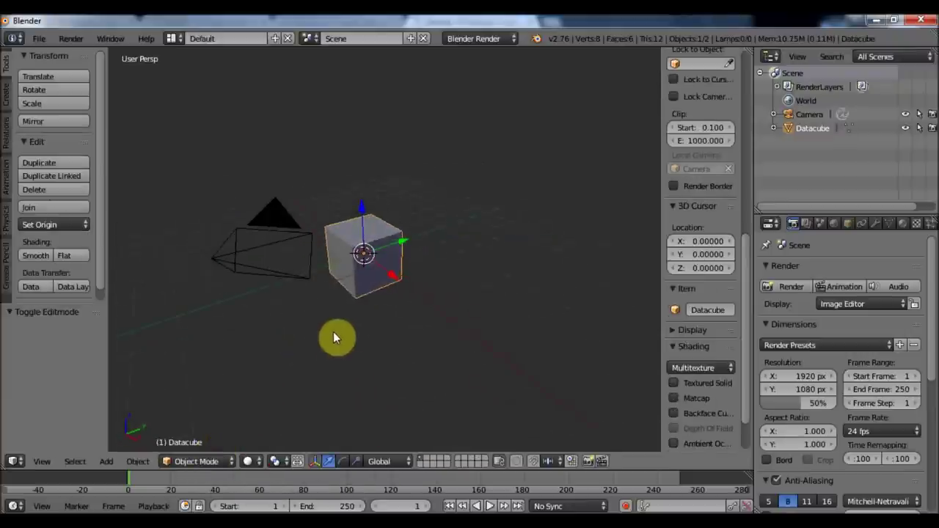
scroll(345, 323, "down", 3)
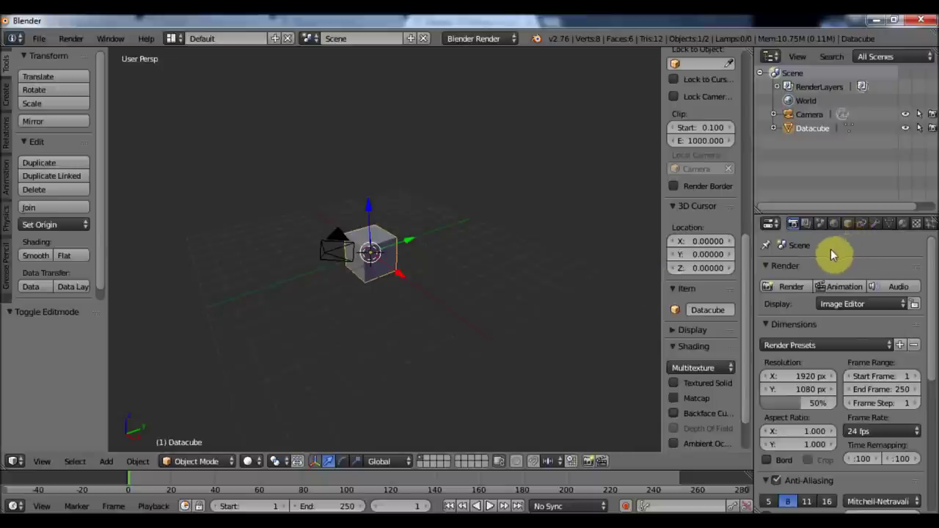
Hide the viewport's properties sidebar and widen the Outliner and Properties editors.
key("n")
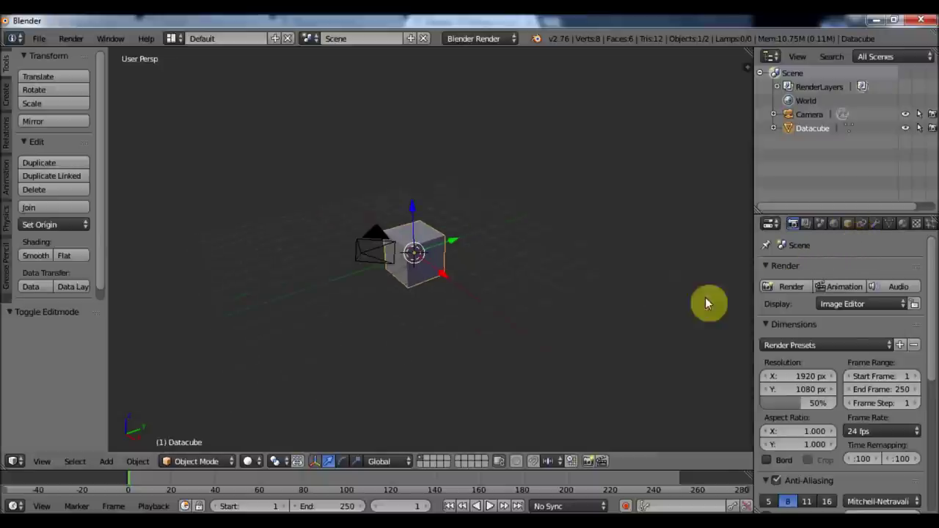
middle_click_drag(603, 294, 538, 265)
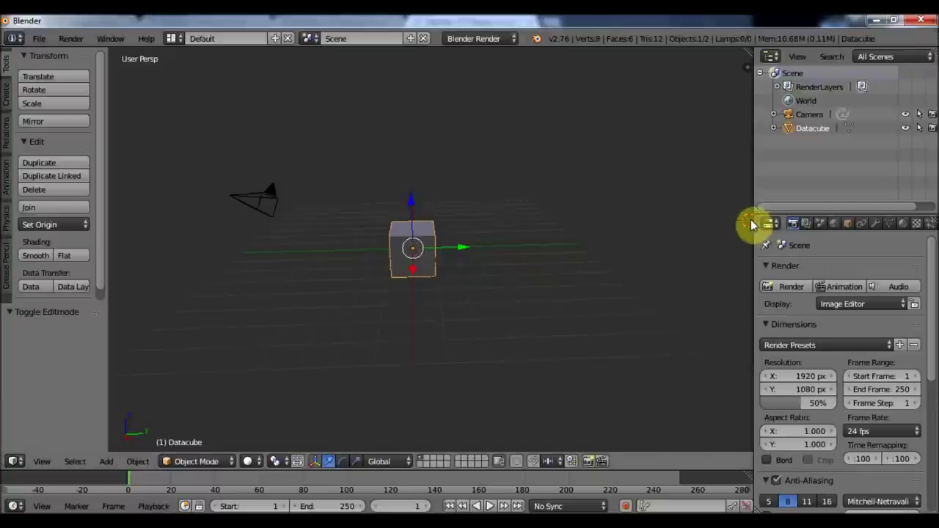
left_click_drag(752, 222, 691, 222)
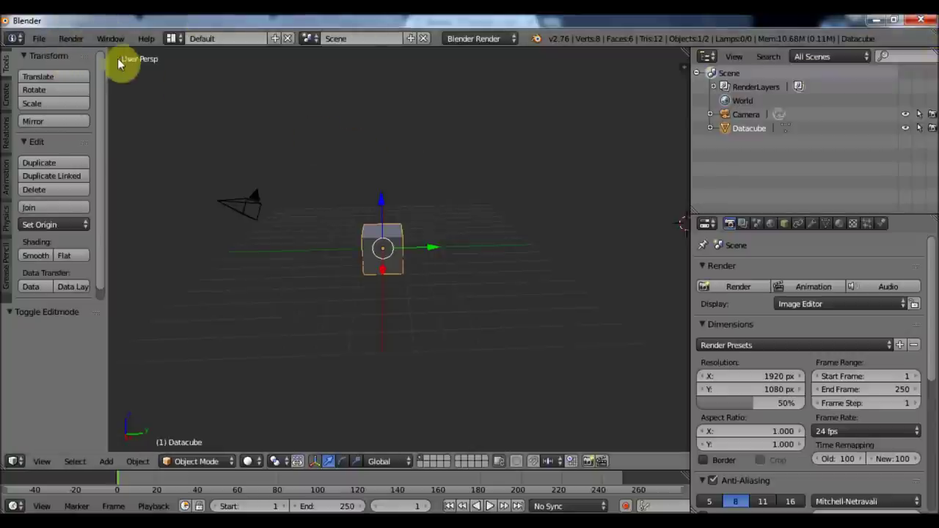
Save the scene as Basics.blend in the VoxelizerTutorial\Tutorial\Basics folder, replacing the existing file.
left_click(38, 38)
left_click(75, 142)
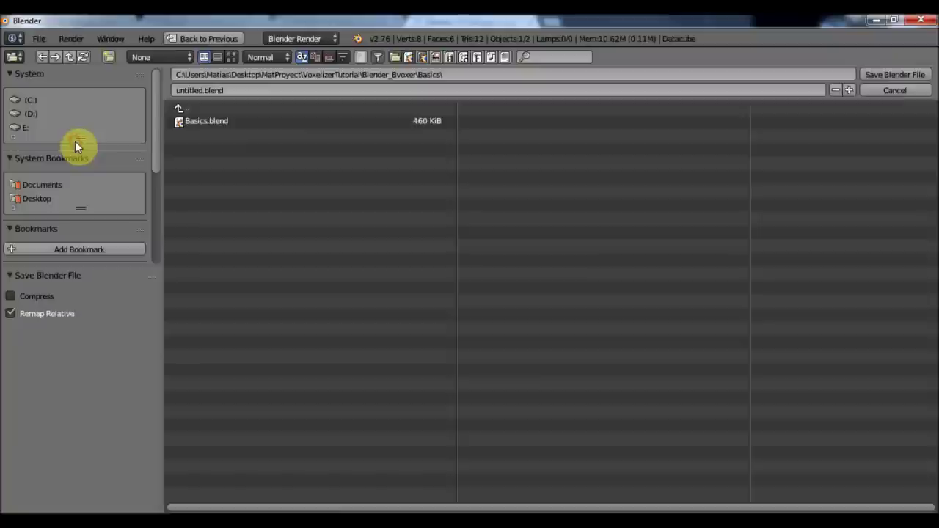
left_click(211, 110)
left_click(206, 110)
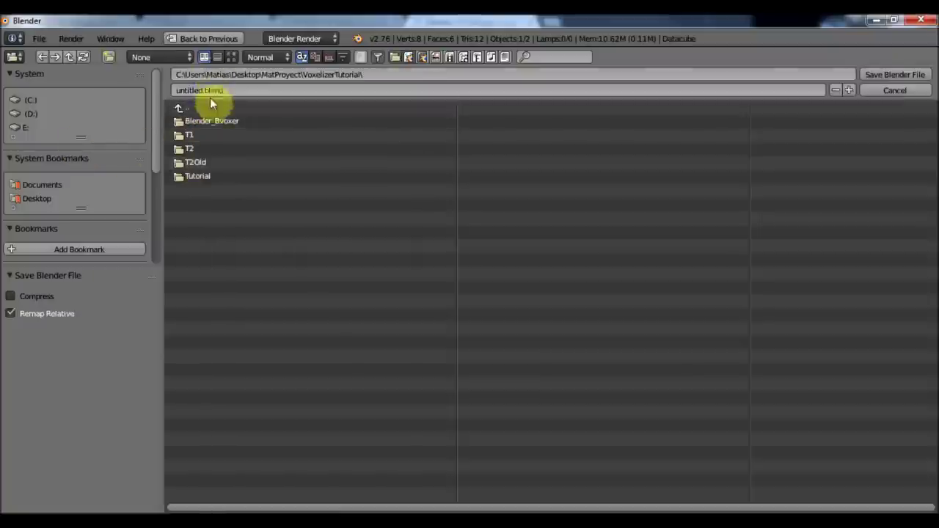
left_click(202, 176)
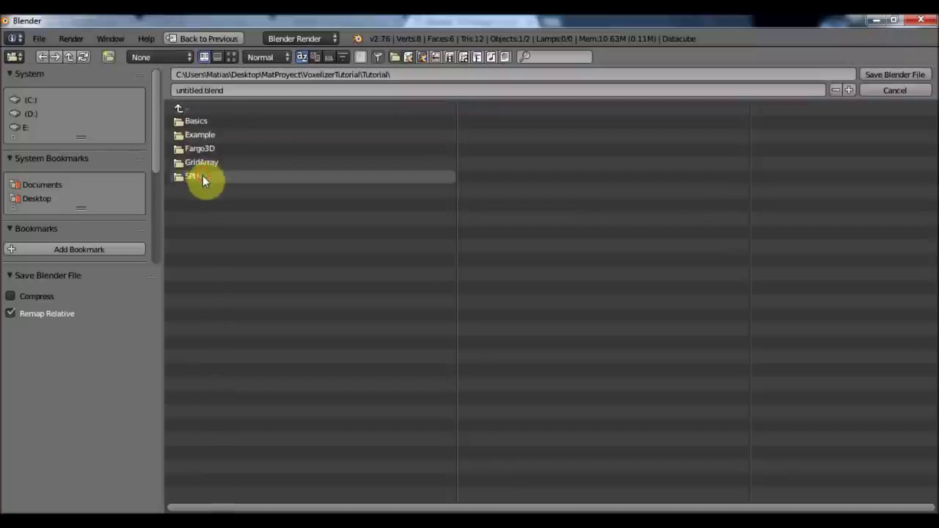
left_click(207, 119)
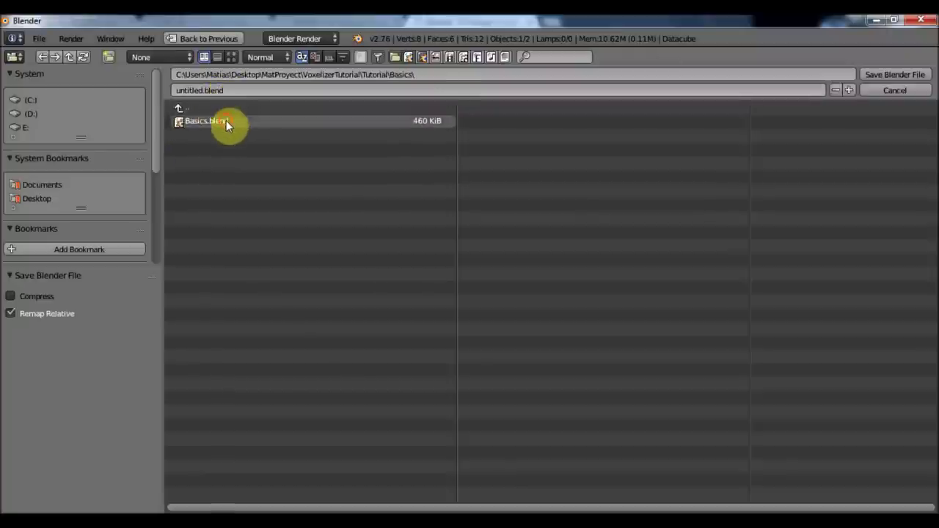
left_click(220, 121)
left_click(913, 75)
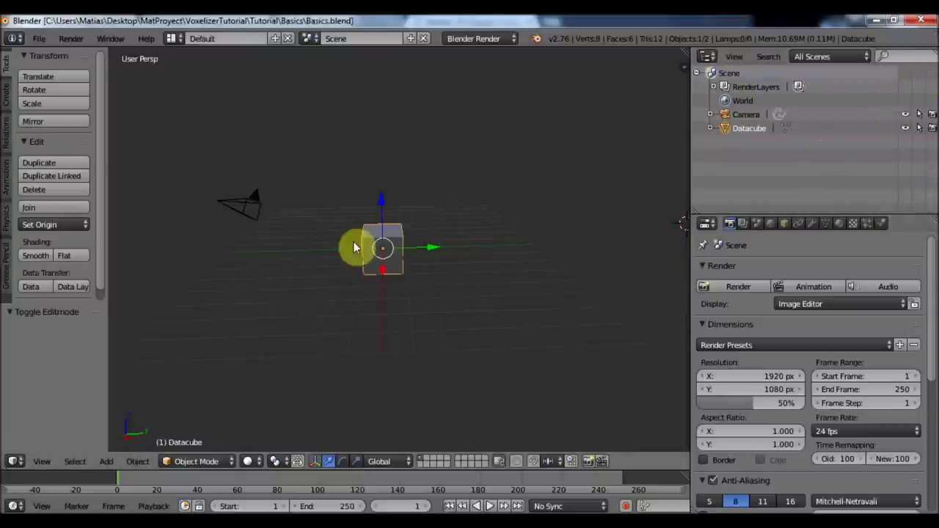
Create a new material on Datacube and name it VoxelMaterial.
left_click(840, 224)
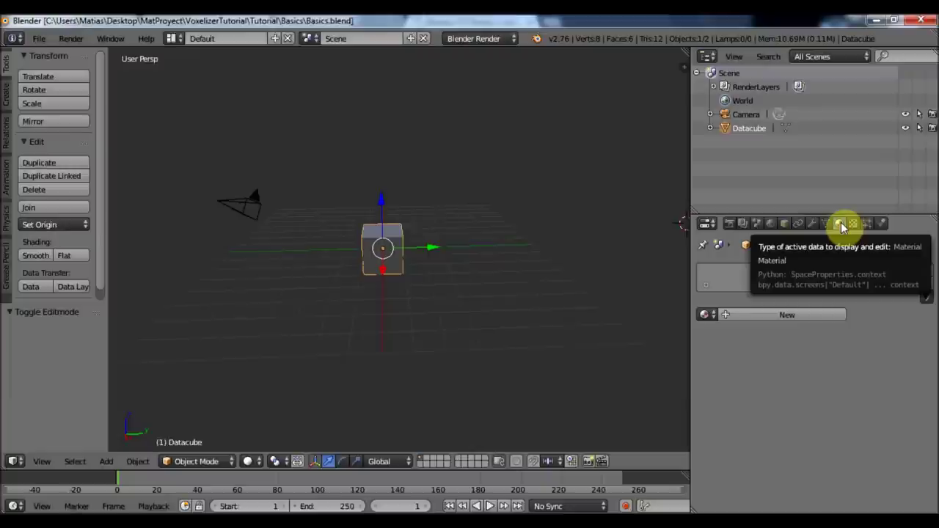
left_click(776, 316)
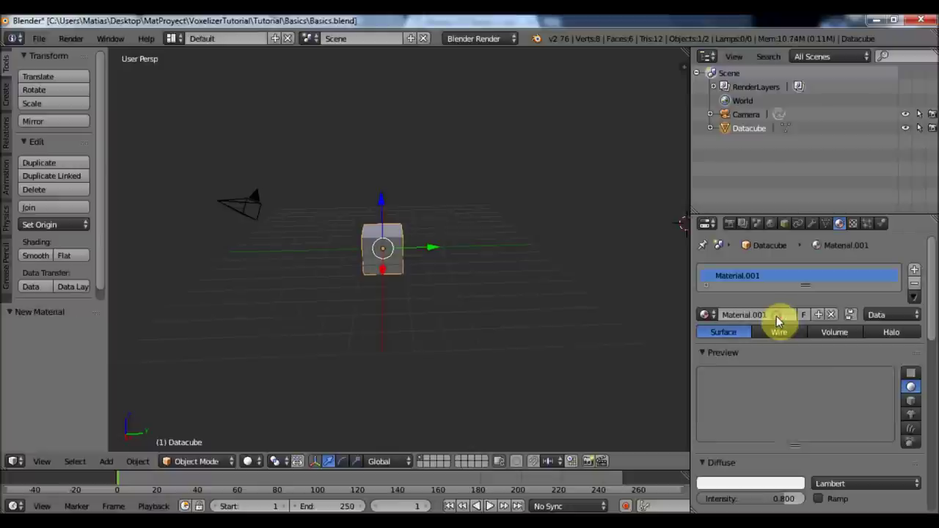
left_click(766, 314)
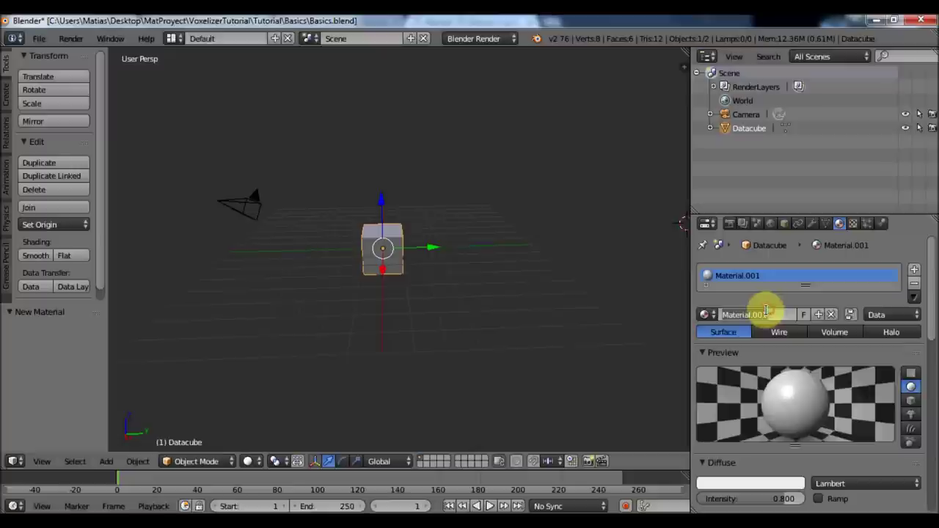
type("VoxelMate")
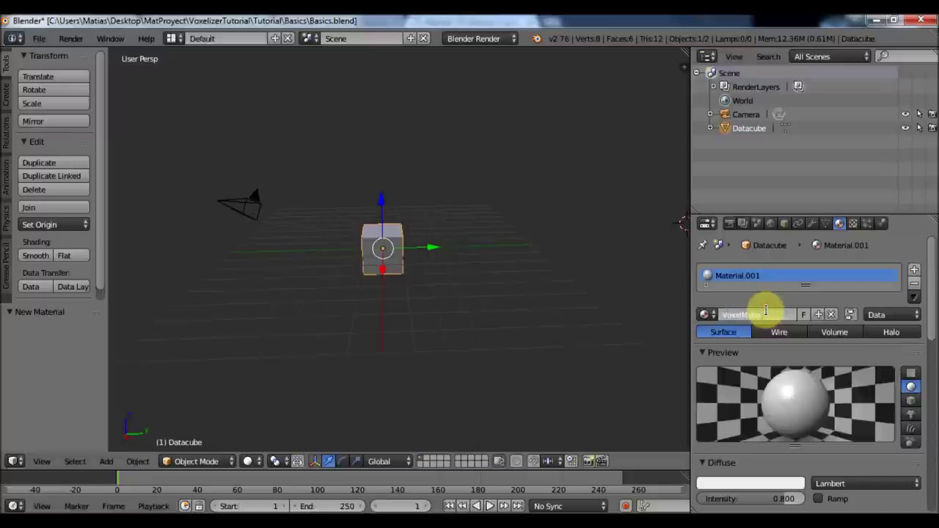
type("rial")
key("Return")
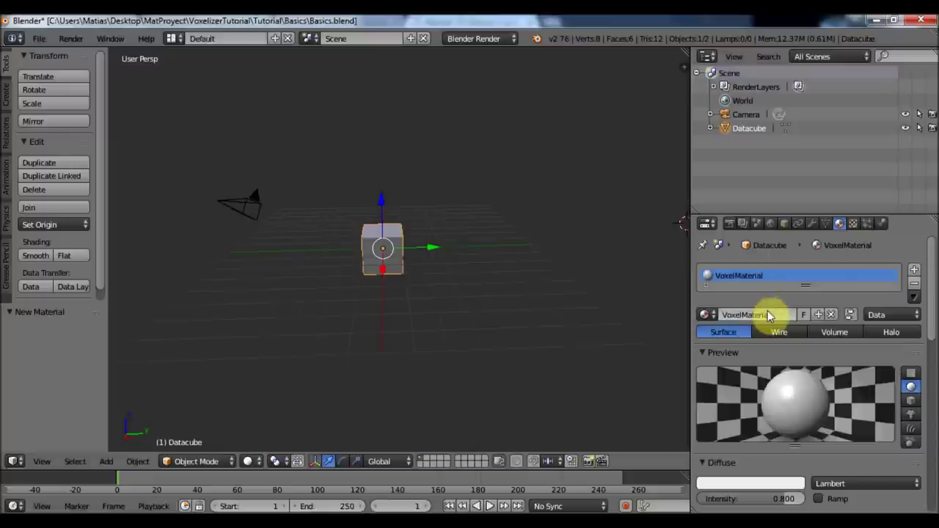
Make VoxelMaterial a Volume material with a density of 0 and a density scale of 2.0.
left_click(831, 334)
scroll(826, 353, "down", 1)
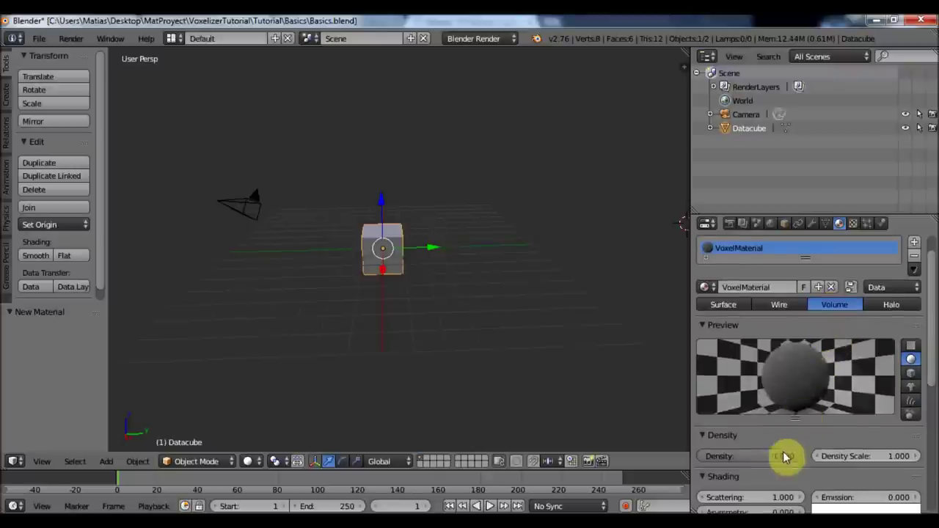
type("0")
key("Return")
left_click(851, 456)
type("1.0")
key("Return")
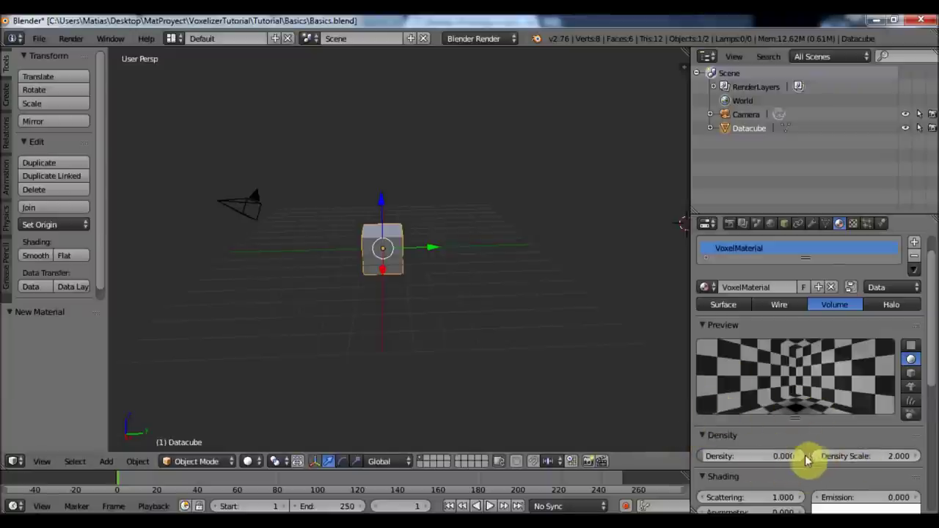
scroll(776, 464, "down", 2)
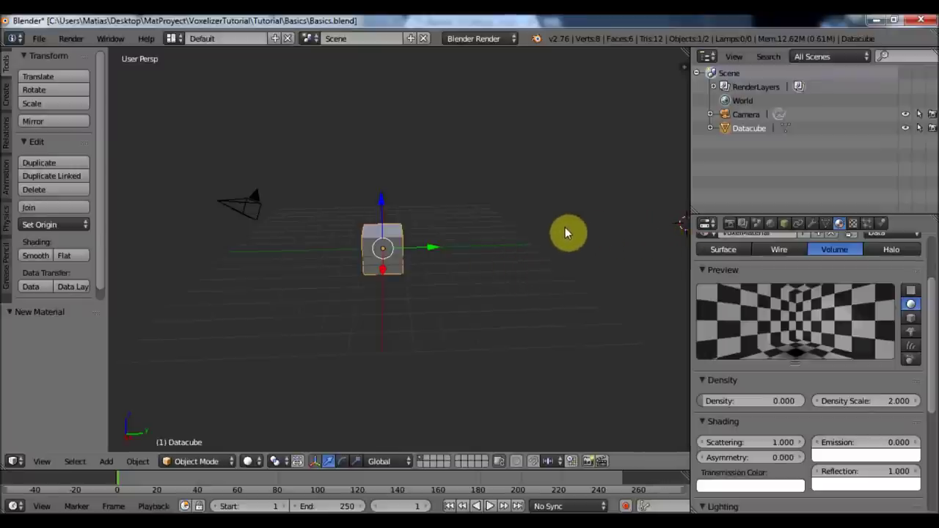
Add a new texture to VoxelMaterial and name it VoxelDataTexture.
middle_click_drag(566, 233, 612, 241)
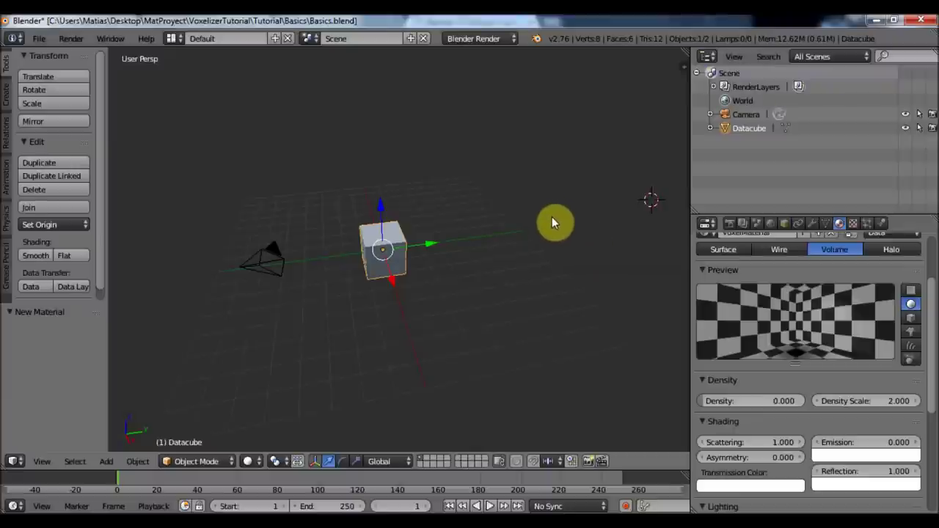
left_click(855, 225)
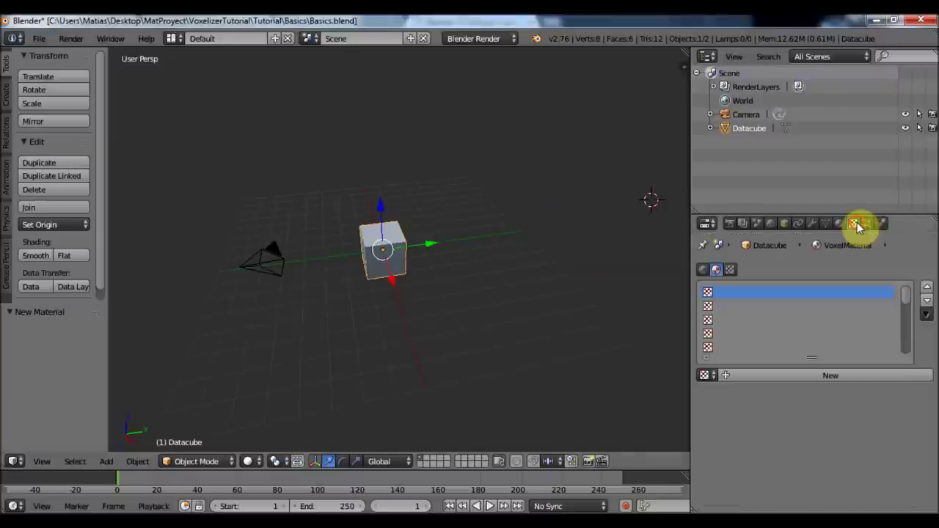
left_click(833, 377)
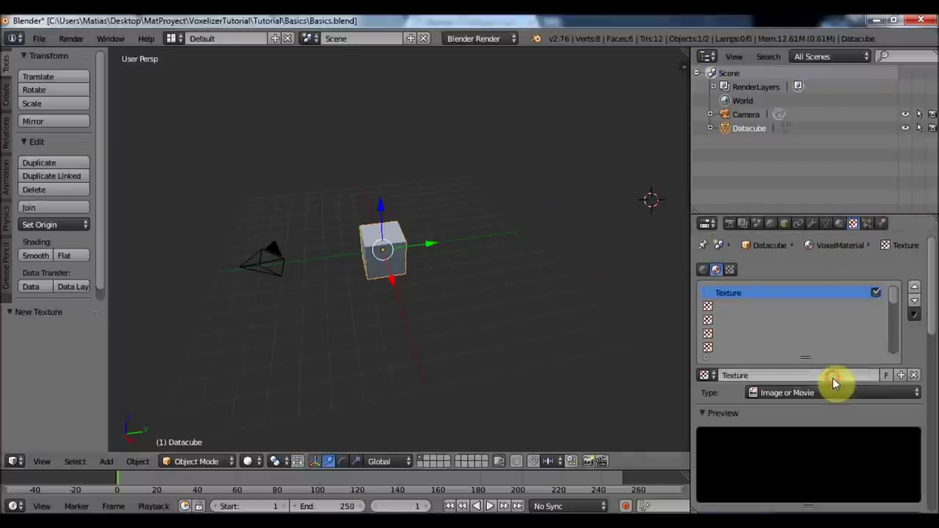
left_click(791, 377)
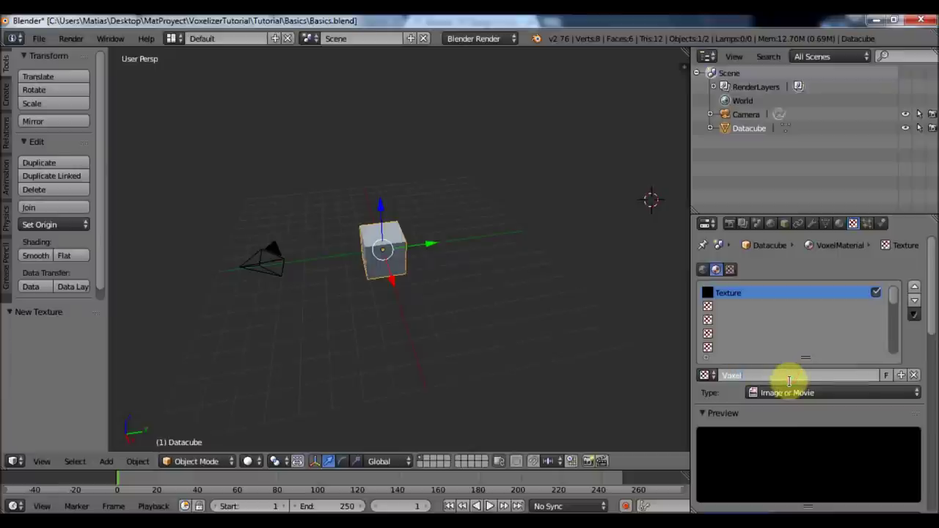
type("VoxelData")
key("Return")
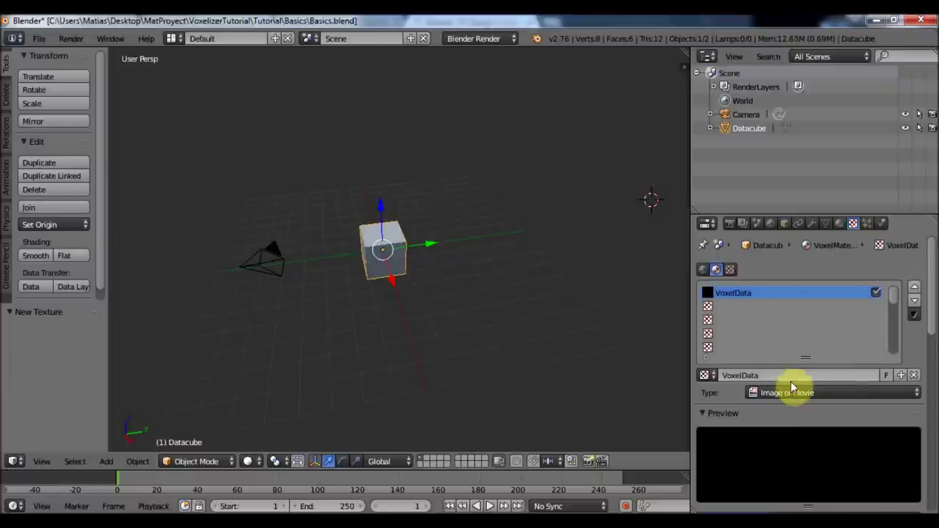
left_click(798, 372)
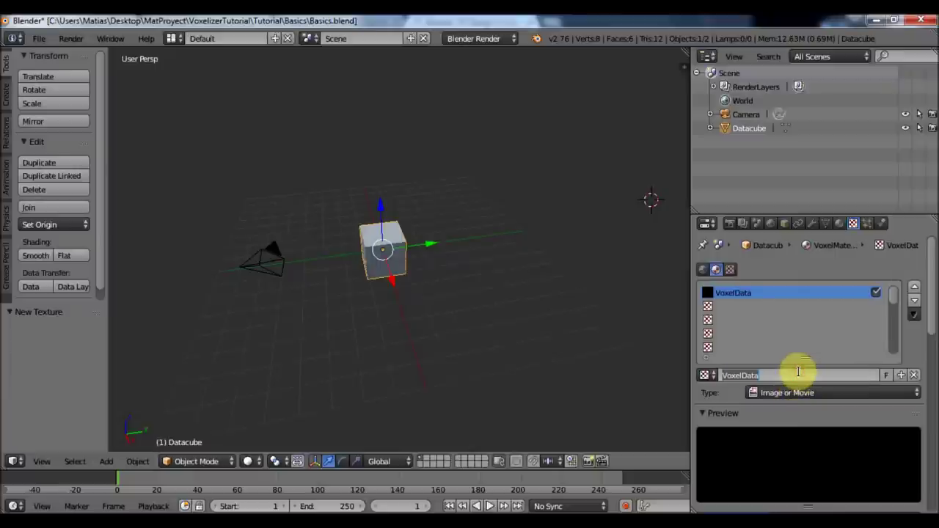
key("End")
type("Texture")
key("Return")
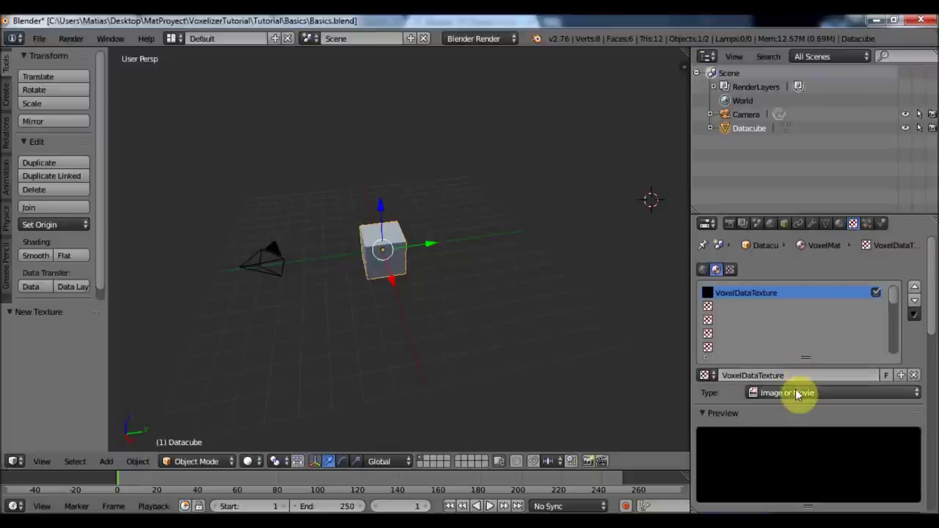
Set VoxelDataTexture's type to Voxel Data and its file format to Blender Voxel.
left_click(794, 394)
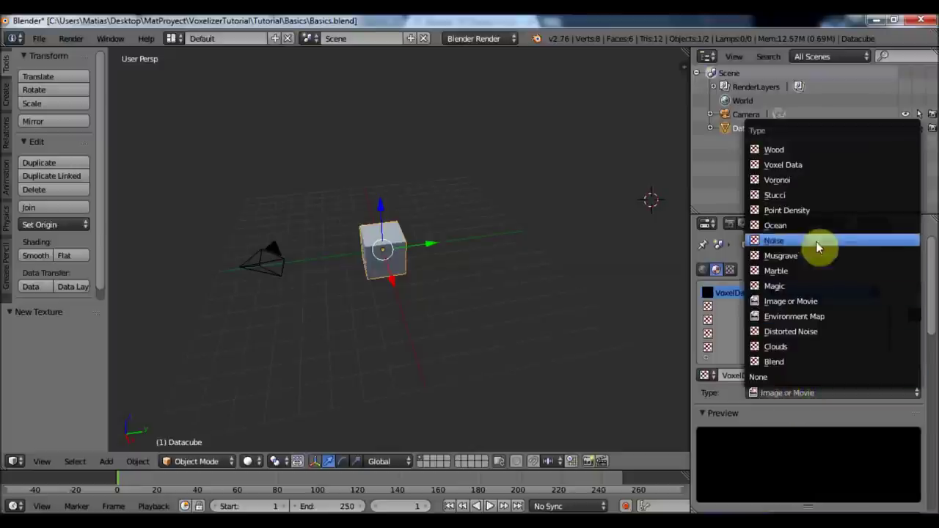
left_click(807, 166)
scroll(842, 341, "down", 1)
scroll(836, 352, "up", 2)
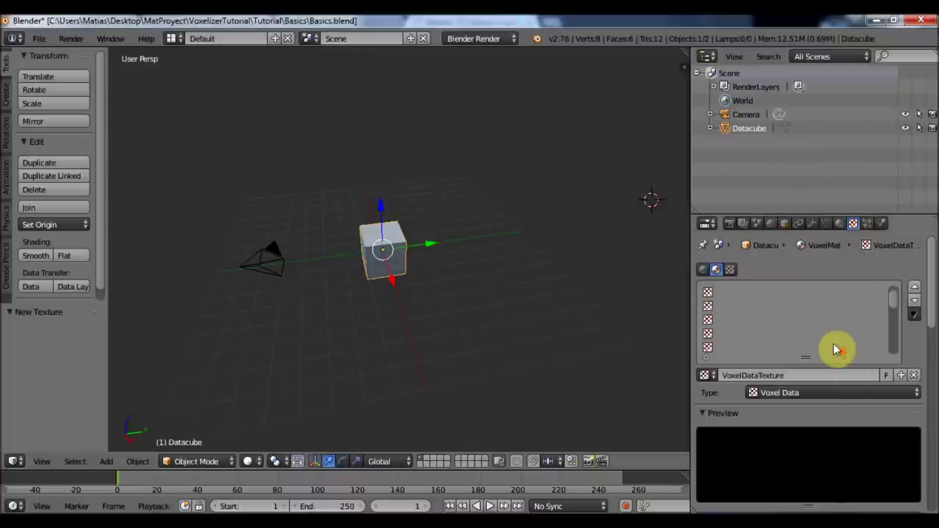
scroll(872, 441, "down", 8)
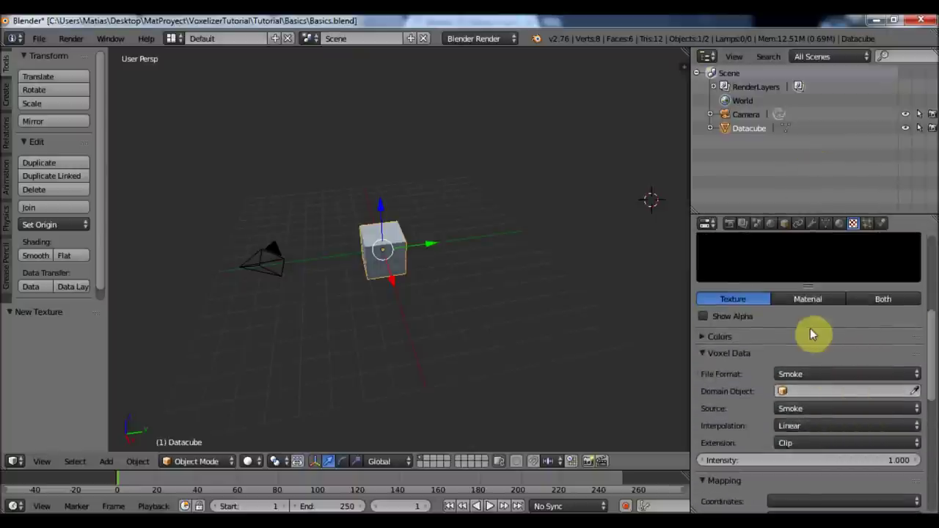
scroll(813, 329, "down", 1)
left_click(792, 348)
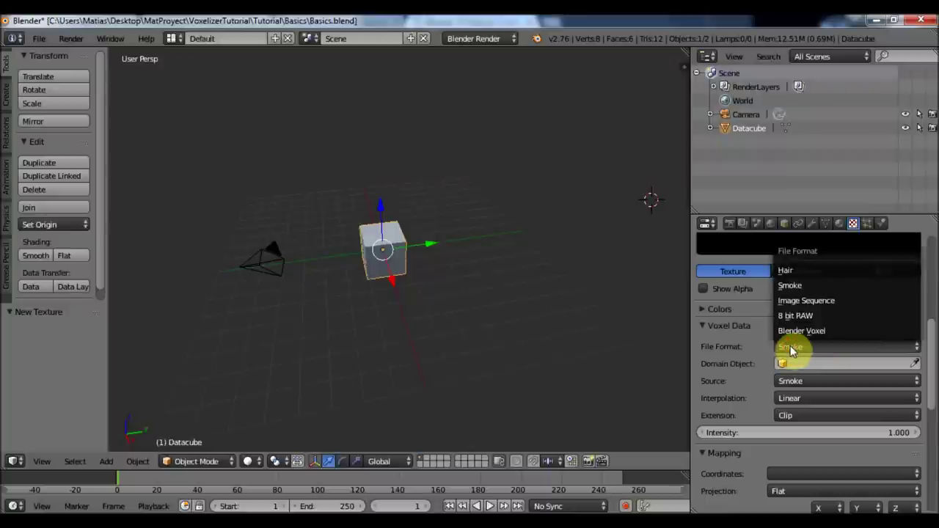
left_click(796, 331)
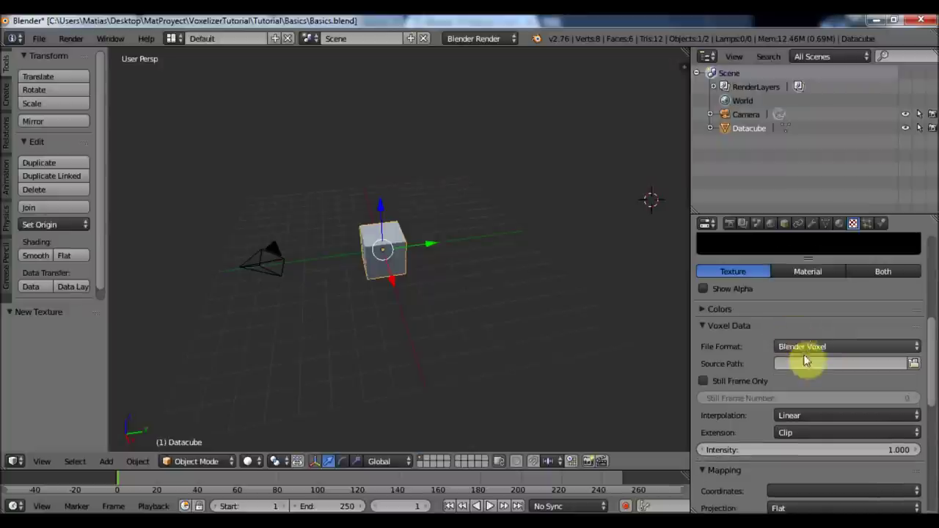
Load SPH_HR.bvox from the Tutorial\SPH folder as the voxel texture's source file.
left_click(915, 365)
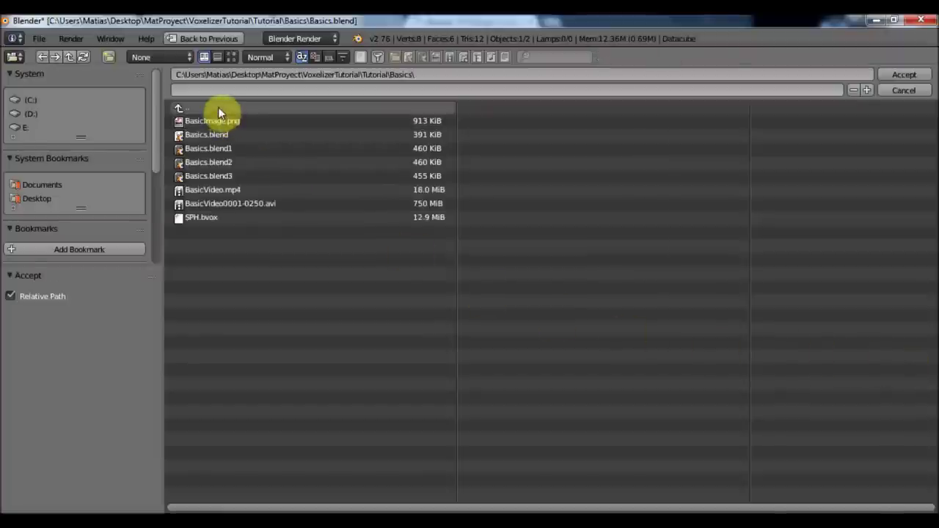
left_click(218, 107)
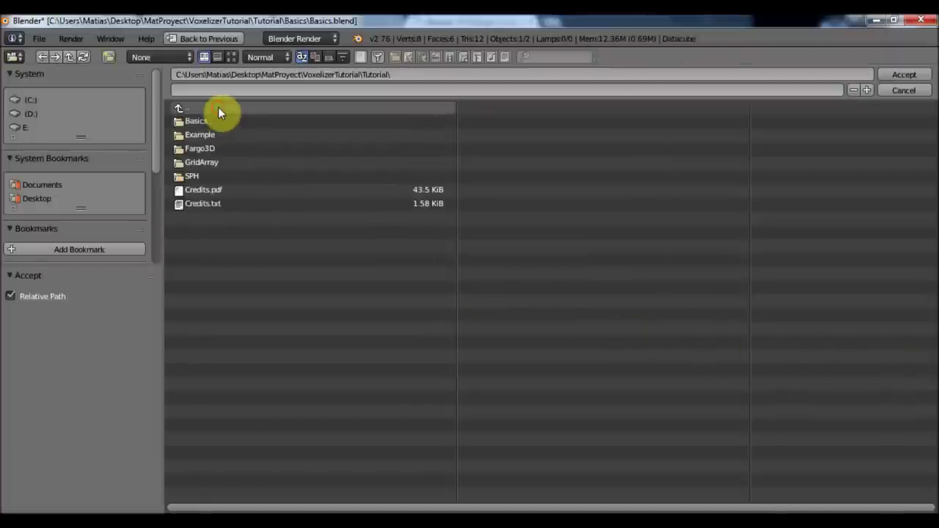
left_click(205, 178)
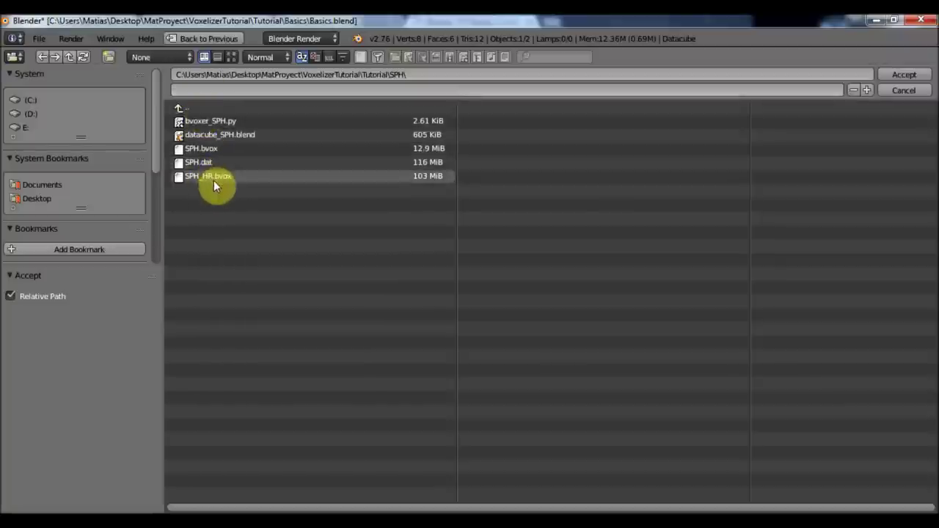
double_click(213, 178)
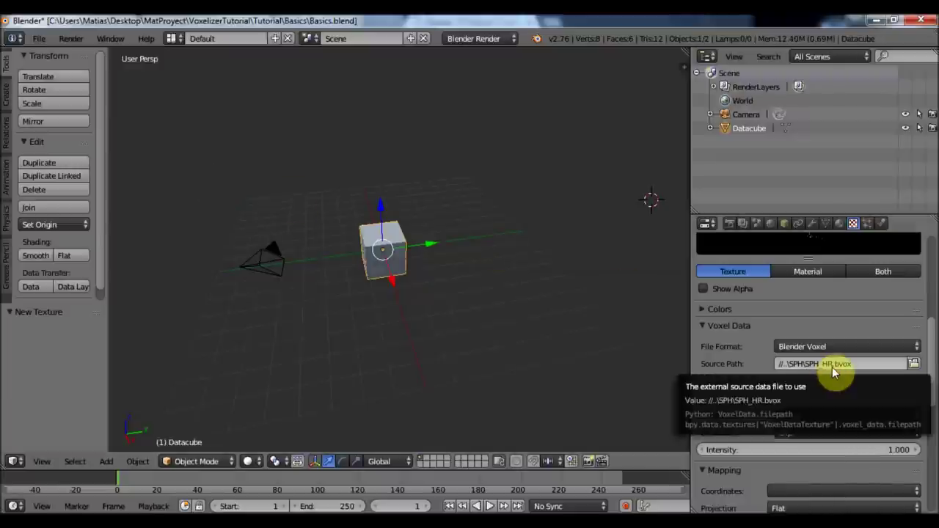
Browse the Basics folder and its parent Tutorial folder from the voxel texture's source path, keeping SPH_HR.bvox as the source.
scroll(835, 381, "down", 1)
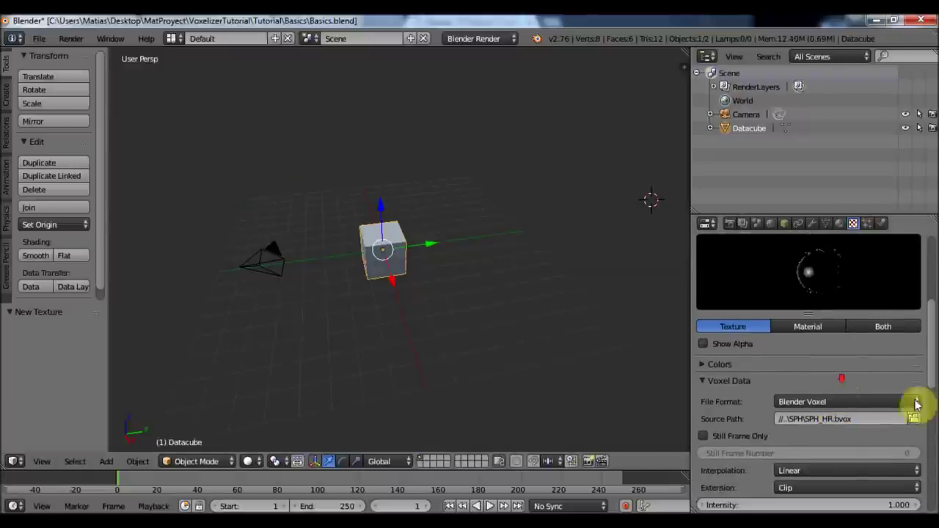
left_click(913, 417)
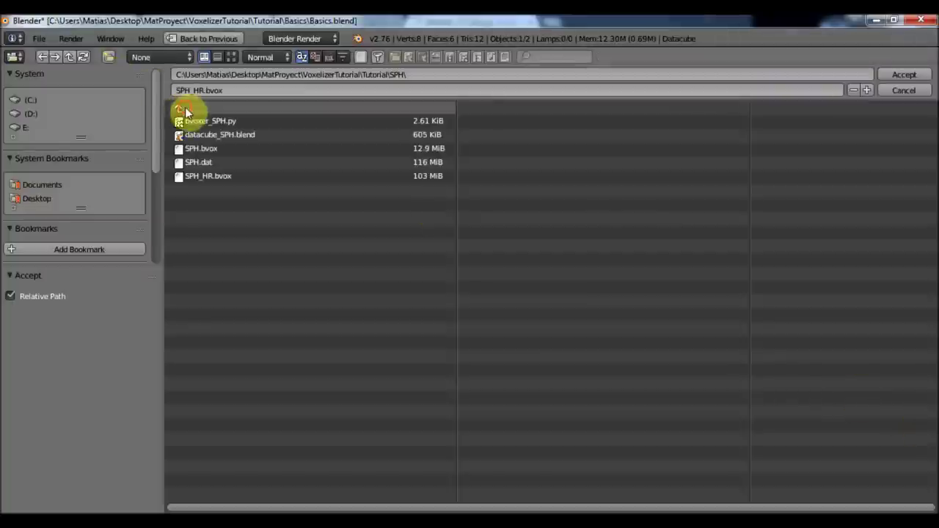
left_click(180, 110)
left_click(192, 120)
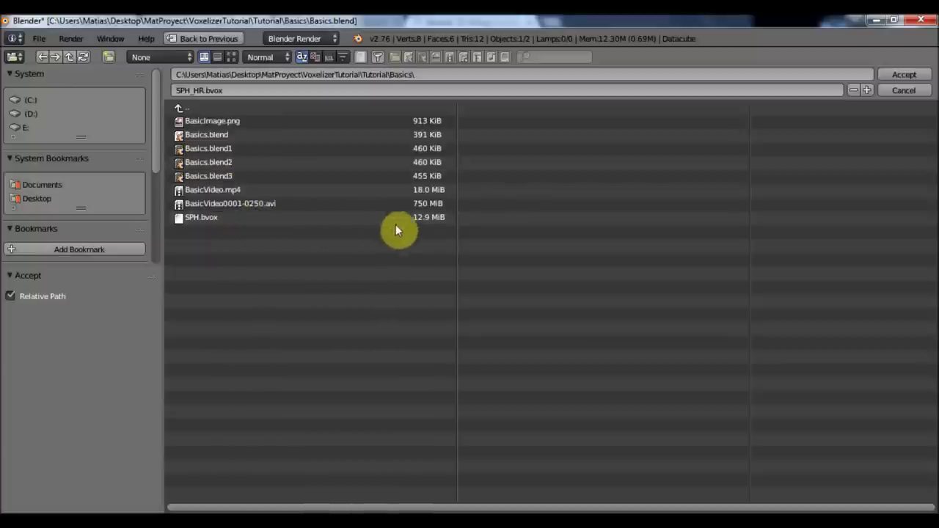
left_click(180, 109)
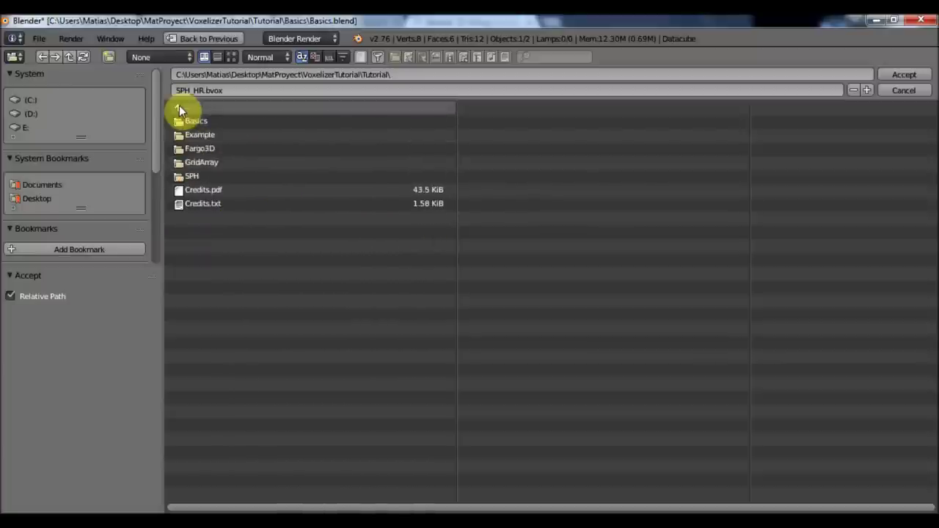
left_click(181, 110)
left_click(907, 76)
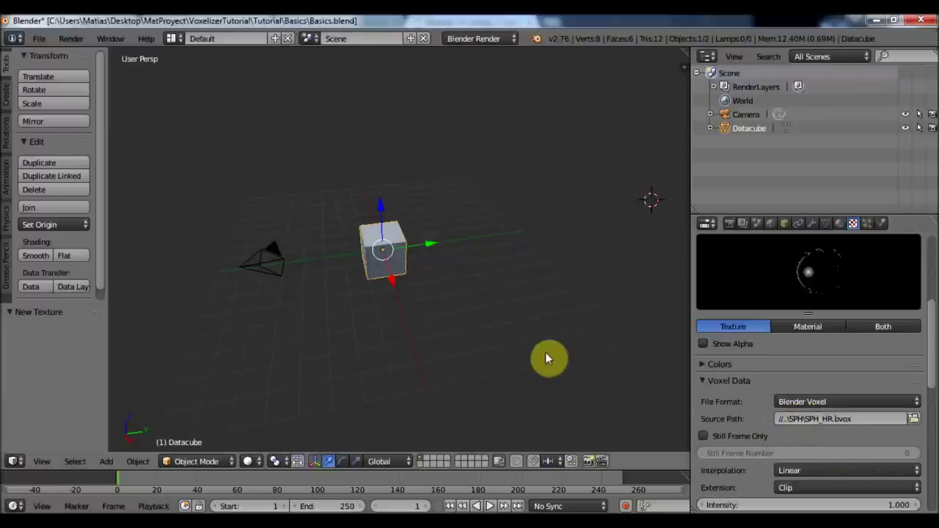
mouse_move(436, 276)
middle_mouse_down()
mouse_move(486, 286)
mouse_move(443, 270)
middle_mouse_up()
mouse_move(497, 291)
middle_mouse_down()
mouse_move(520, 284)
mouse_move(498, 306)
middle_mouse_up()
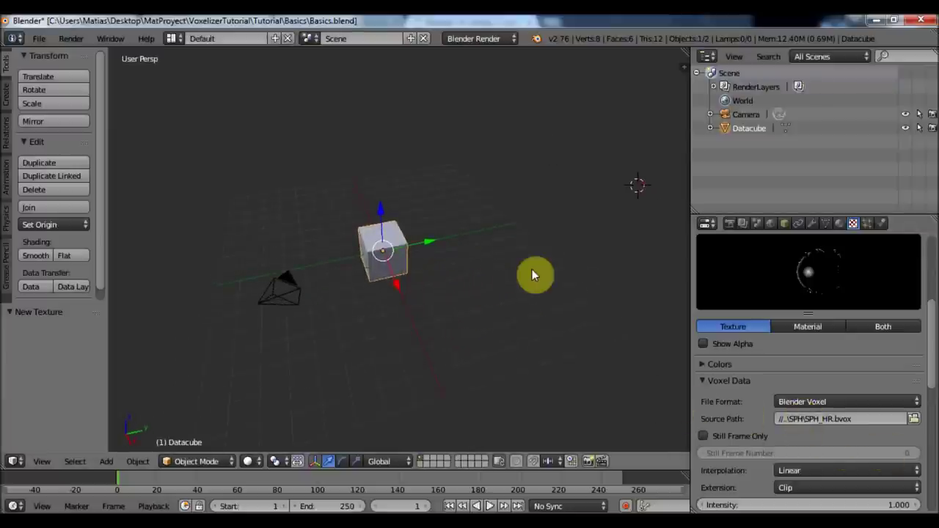
middle_click_drag(429, 301, 452, 291)
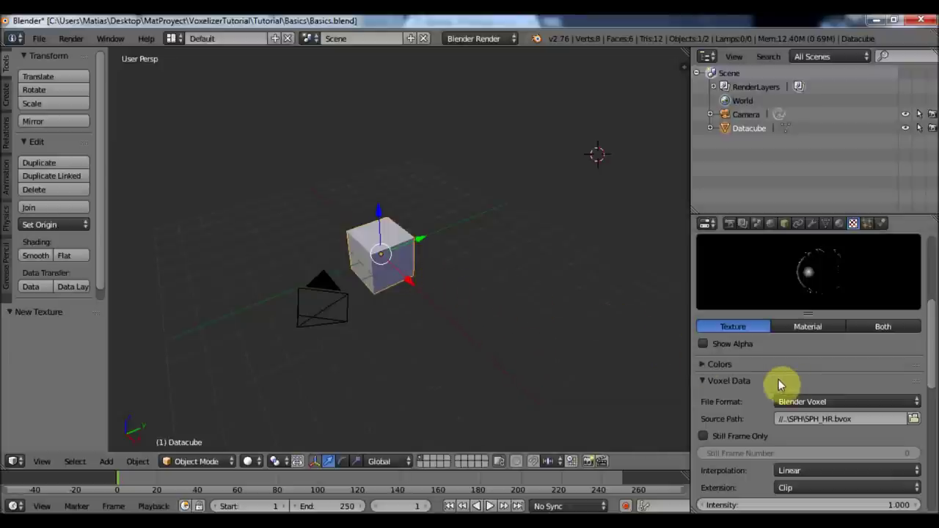
Restrict the voxel data to a still frame only, using still frame number 1.
scroll(780, 383, "down", 3)
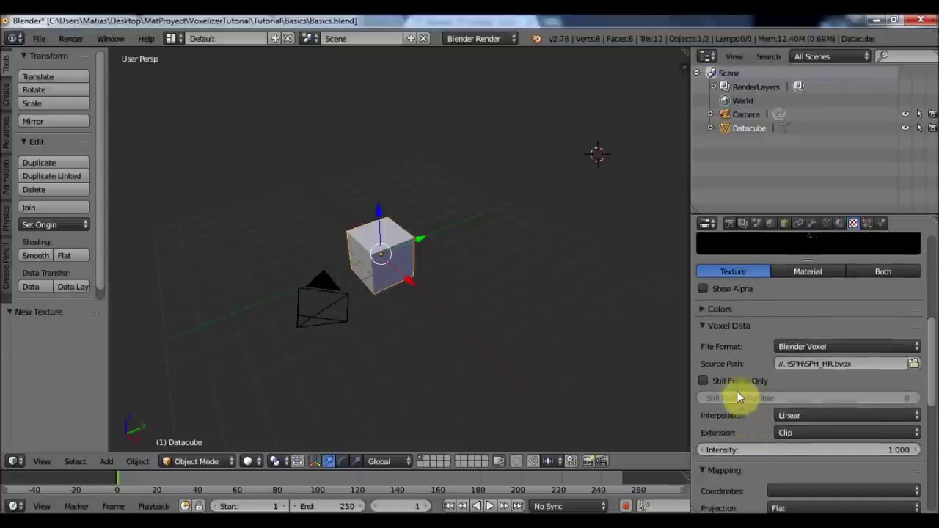
left_click(734, 382)
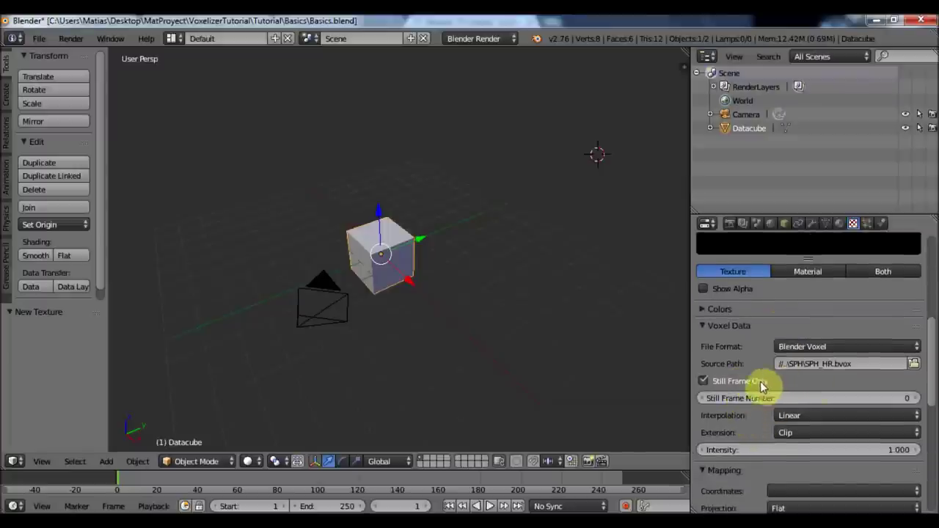
left_click(916, 399)
scroll(914, 400, "up", 3)
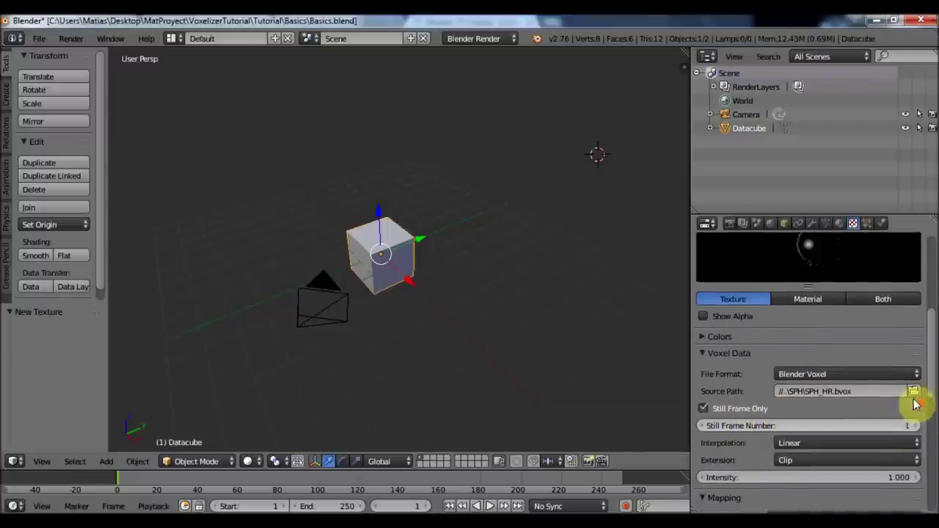
scroll(899, 397, "down", 3)
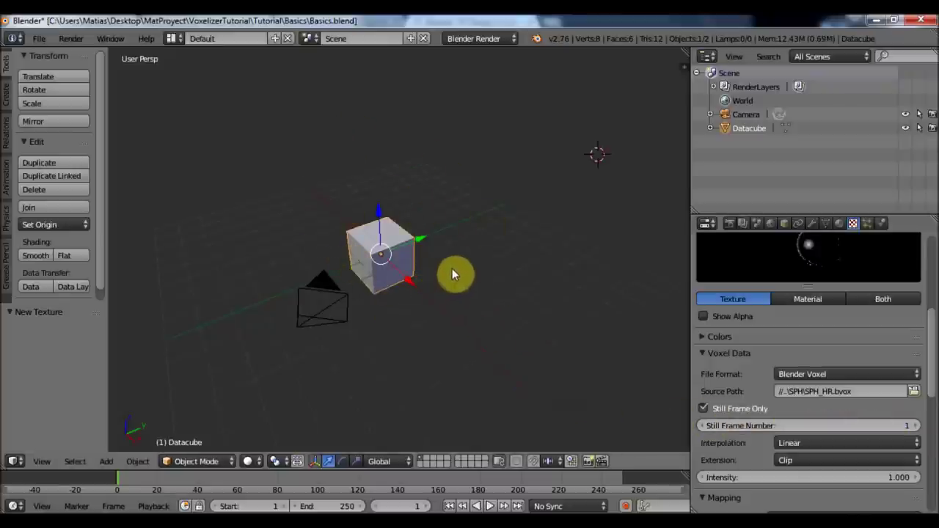
Map VoxelDataTexture with Generated coordinates.
scroll(837, 395, "down", 1)
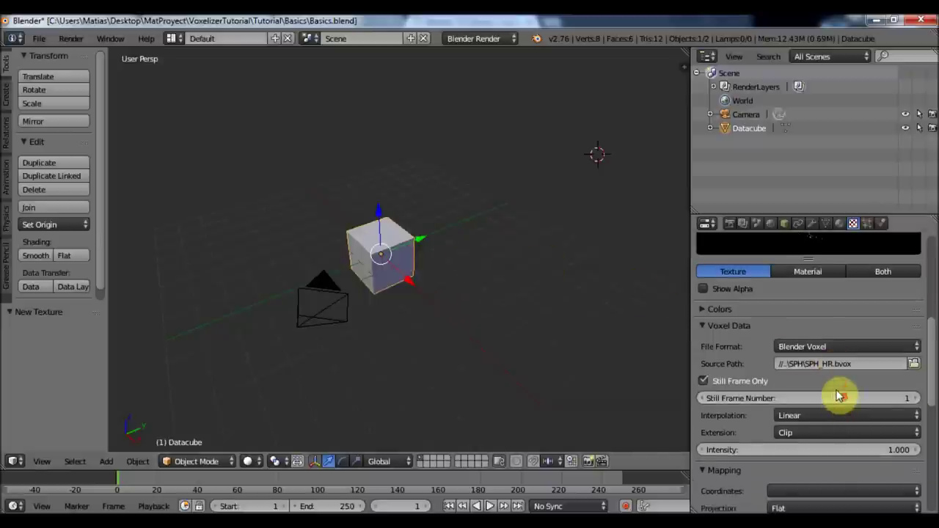
scroll(829, 385, "down", 4)
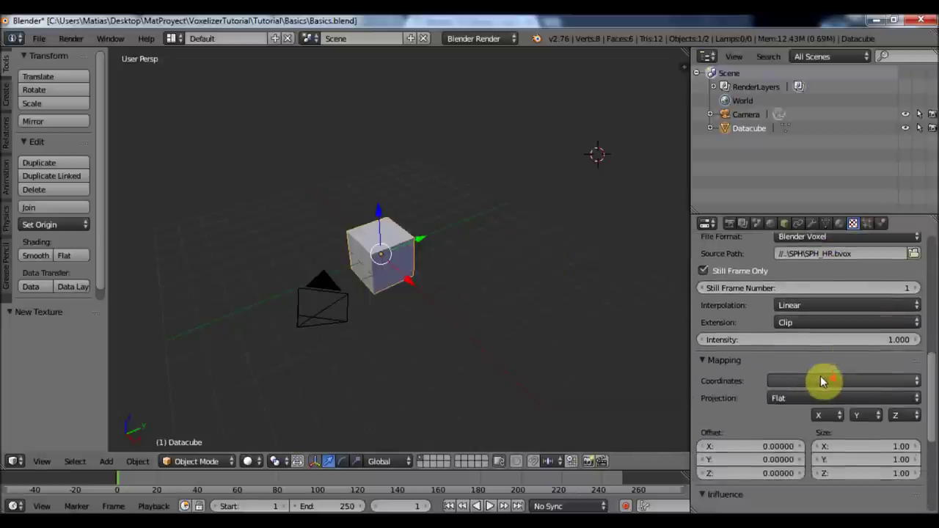
scroll(803, 399, "down", 3)
scroll(805, 360, "up", 1)
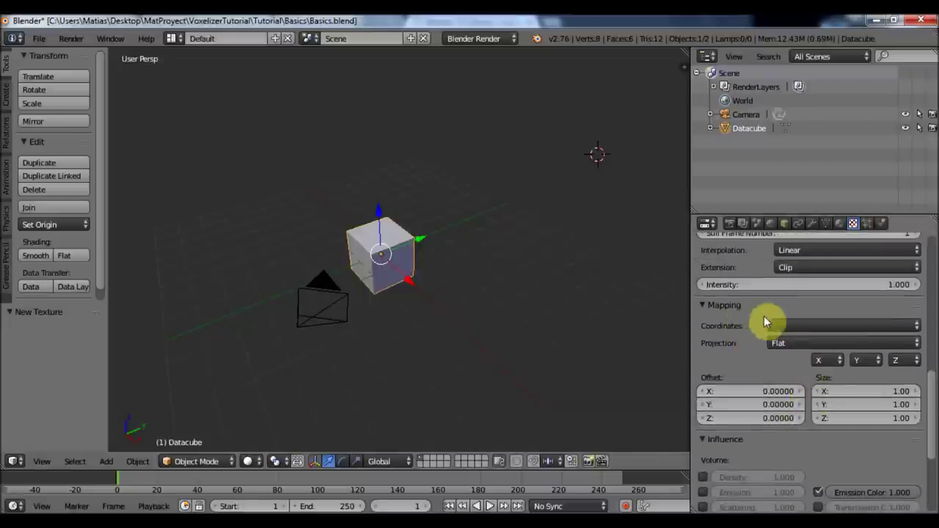
left_click(777, 324)
left_click(787, 277)
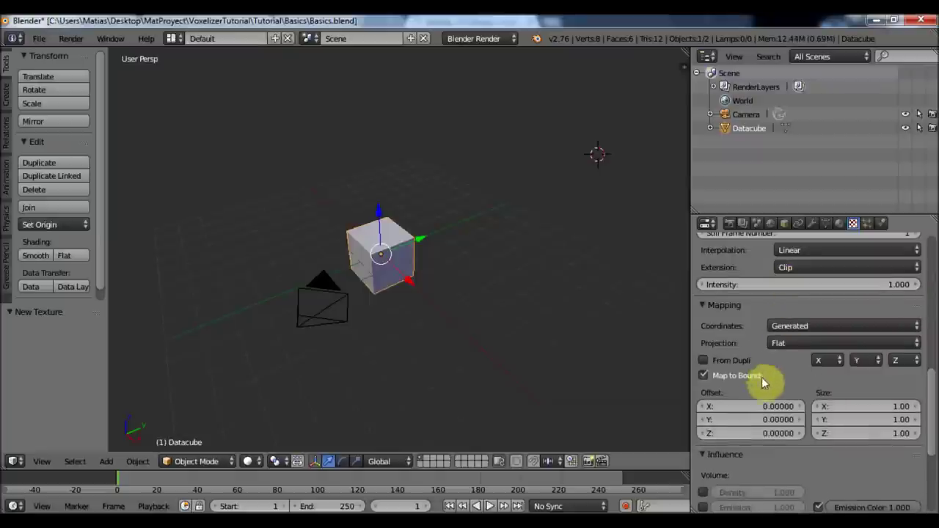
Make VoxelDataTexture influence the volume's Density and Emission.
scroll(844, 376, "down", 1)
scroll(927, 400, "down", 2)
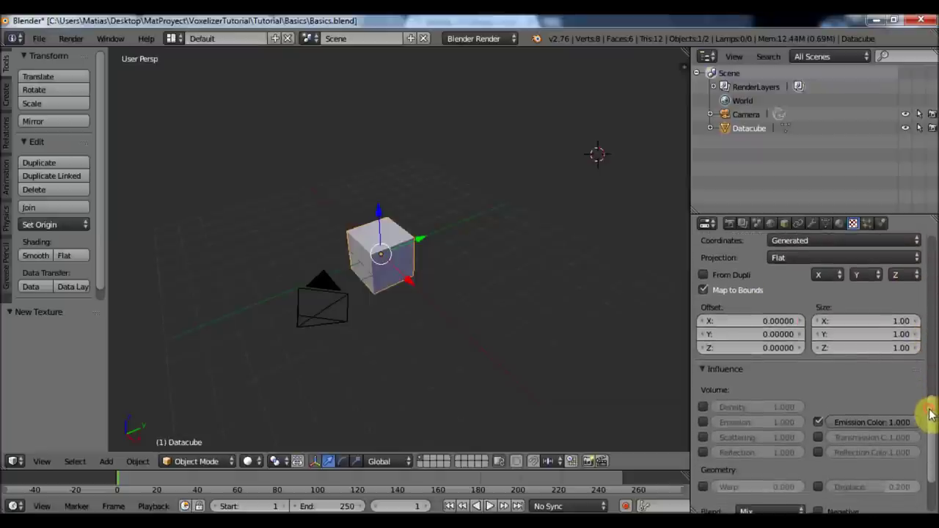
left_click(702, 408)
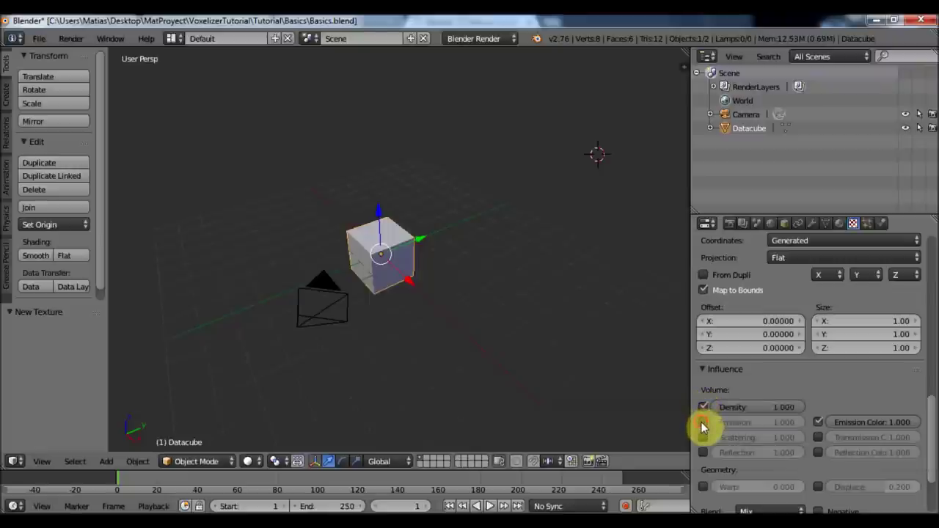
left_click(702, 424)
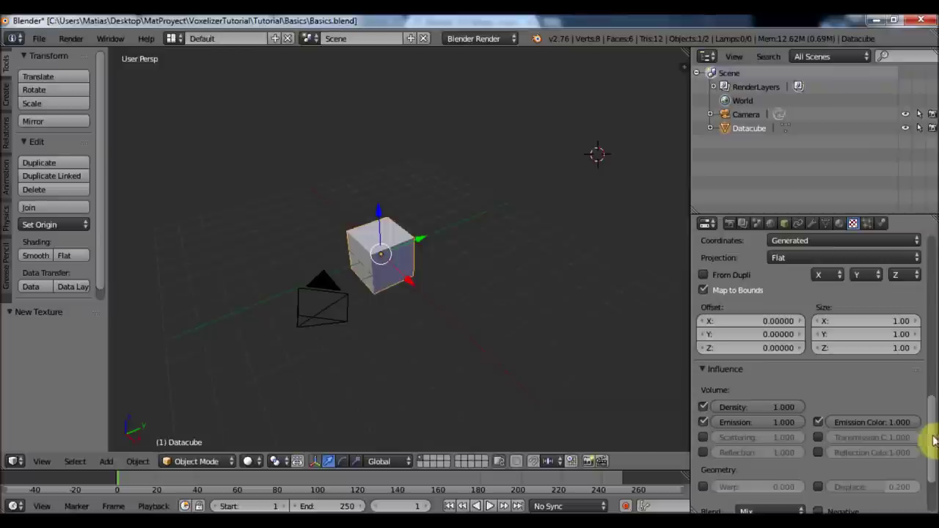
left_click_drag(931, 439, 932, 272)
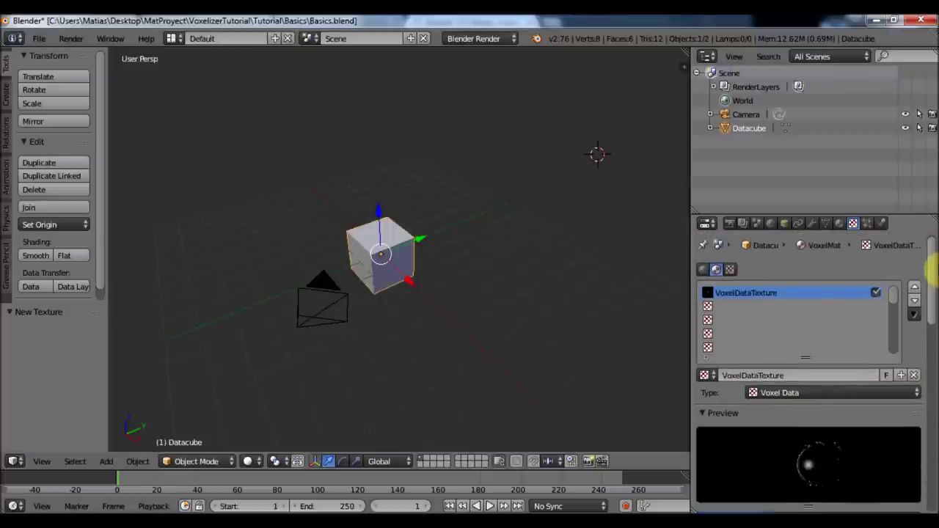
Preview Datacube in Rendered viewport shading, and switch the viewport back to Solid shading.
left_click(250, 462)
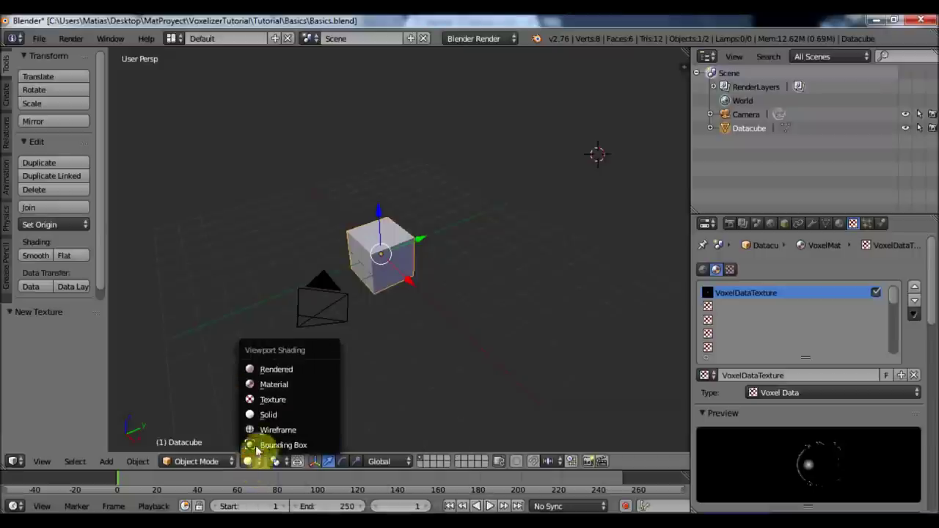
left_click(296, 376)
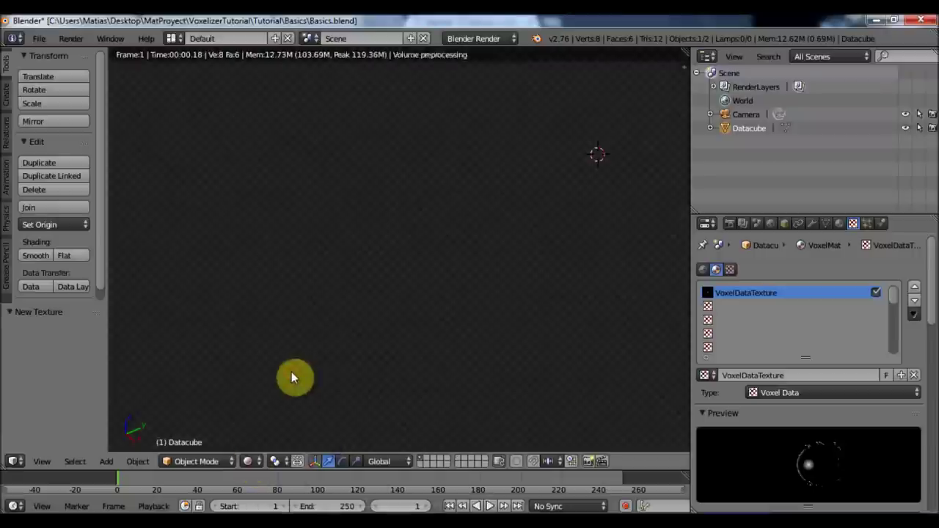
scroll(410, 316, "up", 1)
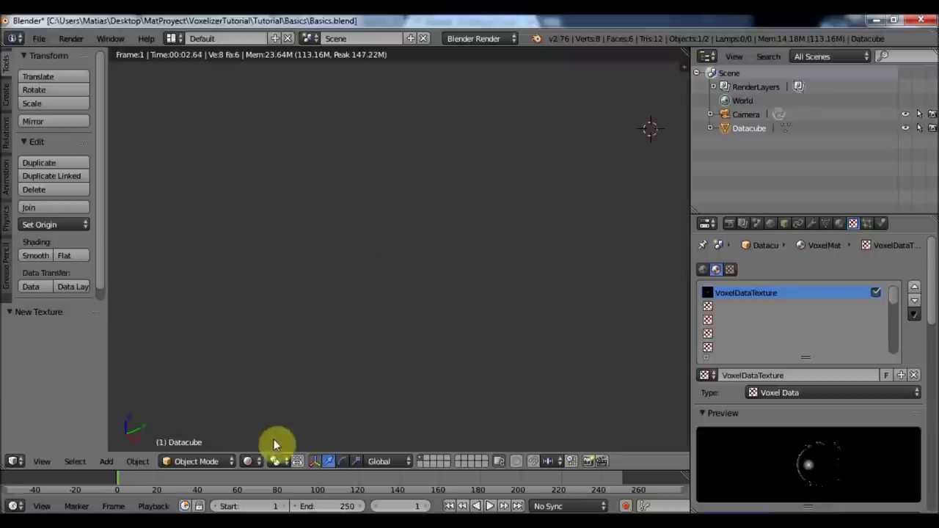
left_click(253, 461)
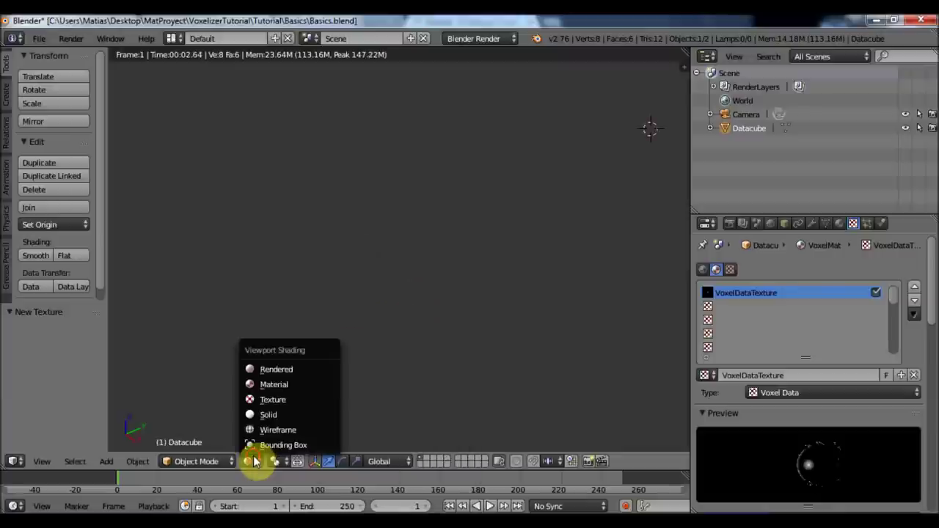
left_click(278, 417)
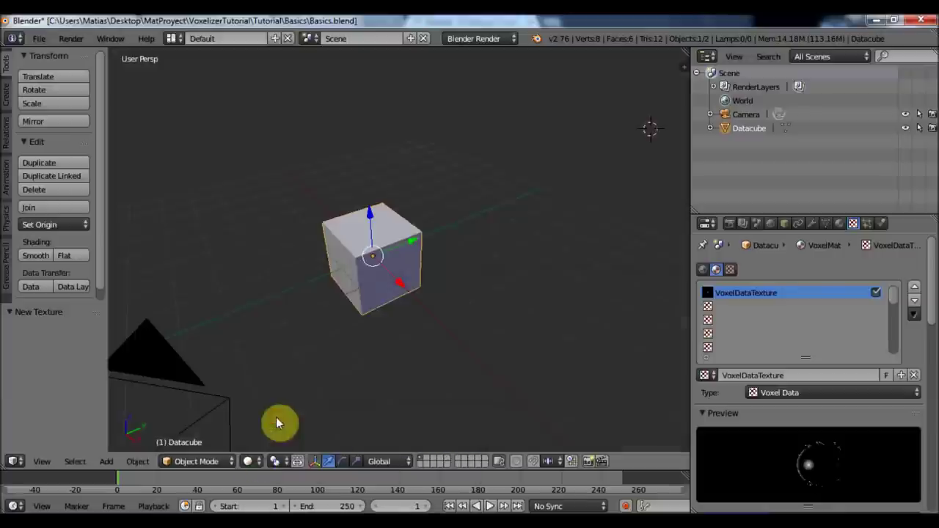
Set the world's horizon color to dark blue and enable Blend Sky.
left_click(771, 224)
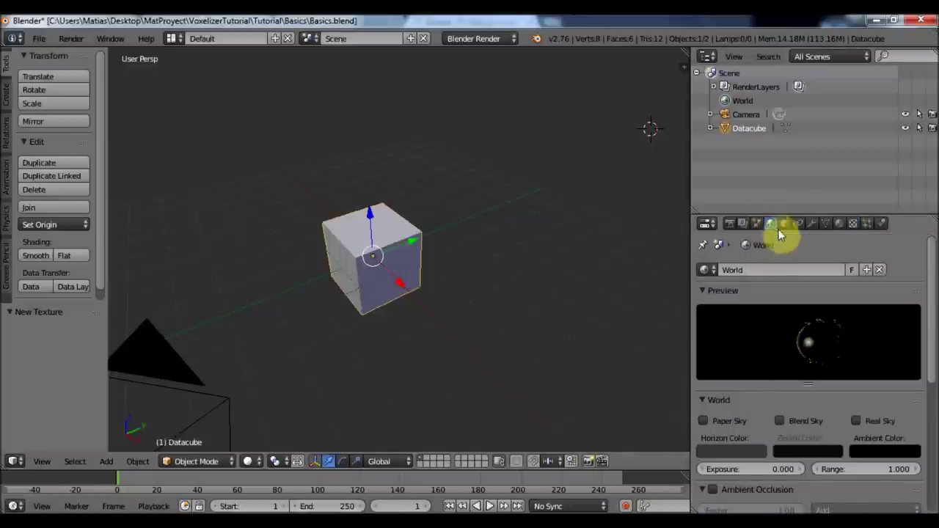
left_click(712, 449)
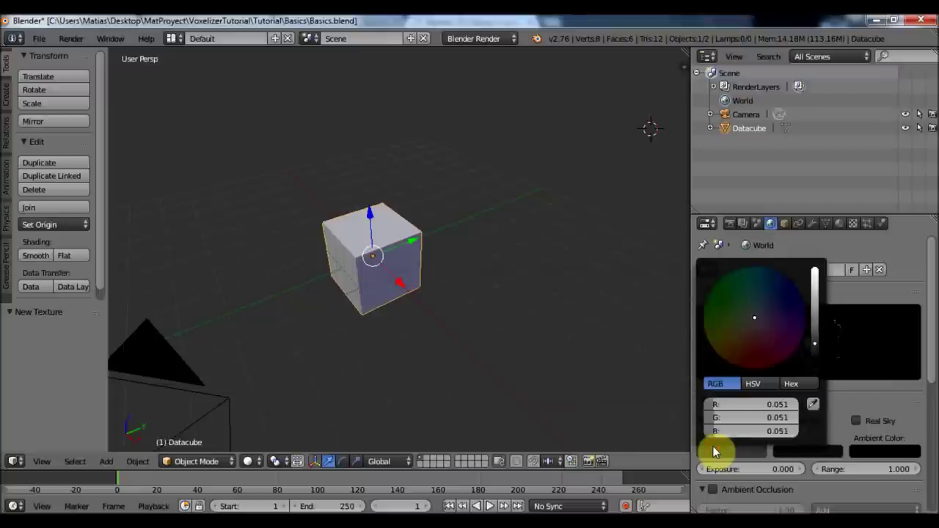
left_click(798, 297)
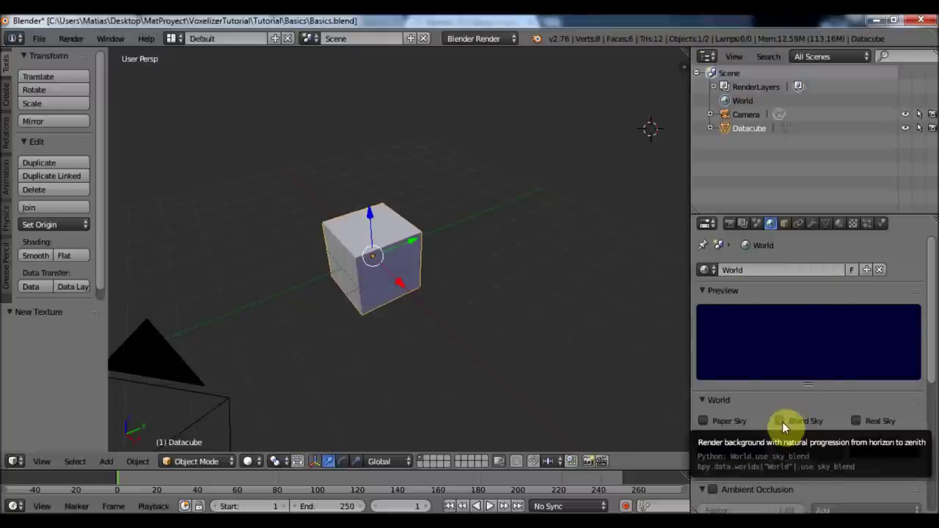
left_click(782, 422)
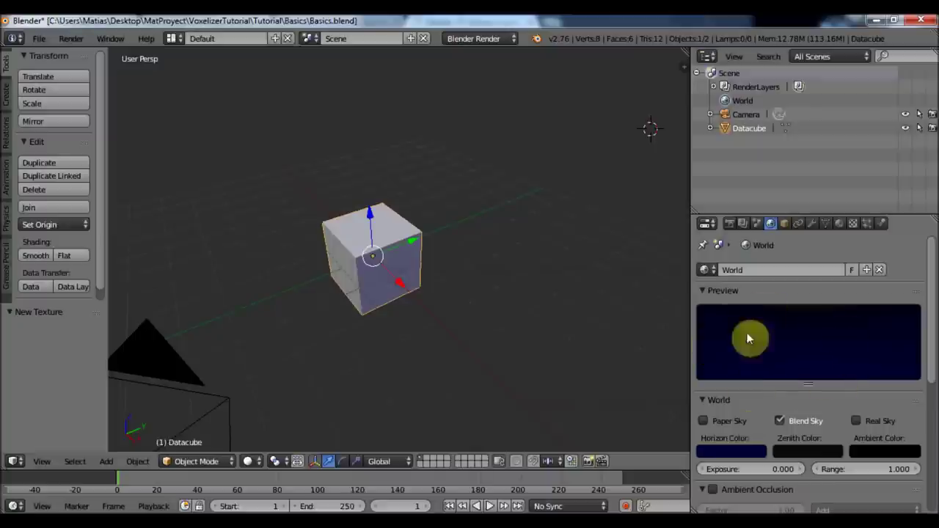
Keep the world's zenith color black and darken the horizon color to a blue value of 0.040.
left_click(810, 450)
left_click_drag(833, 359, 833, 365)
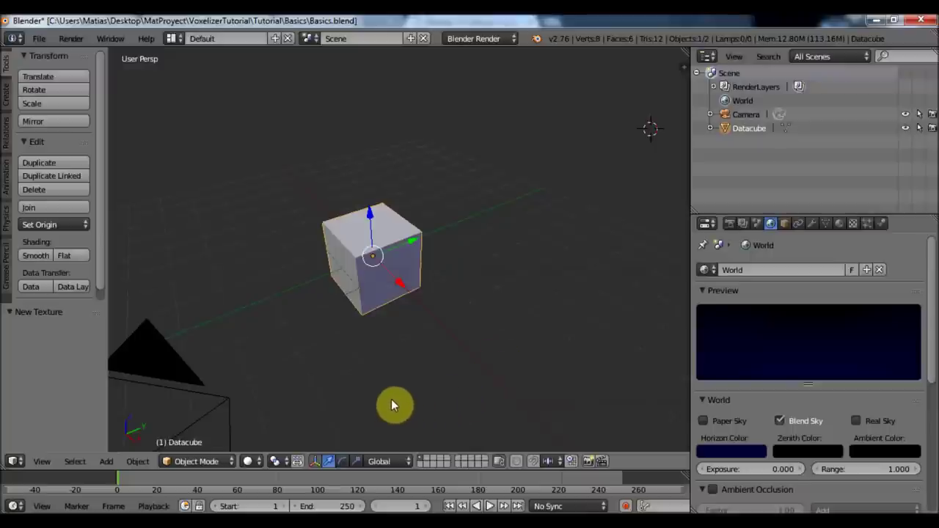
left_click(706, 450)
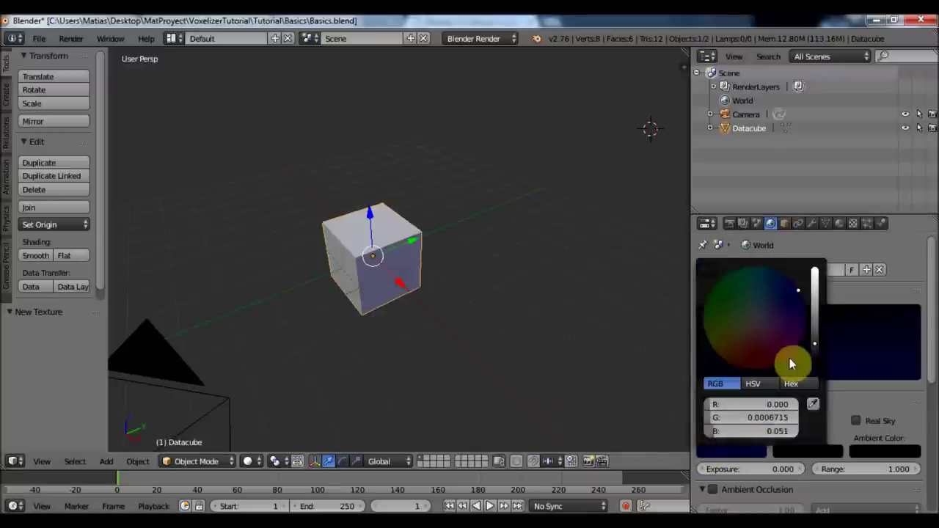
left_click_drag(813, 343, 811, 348)
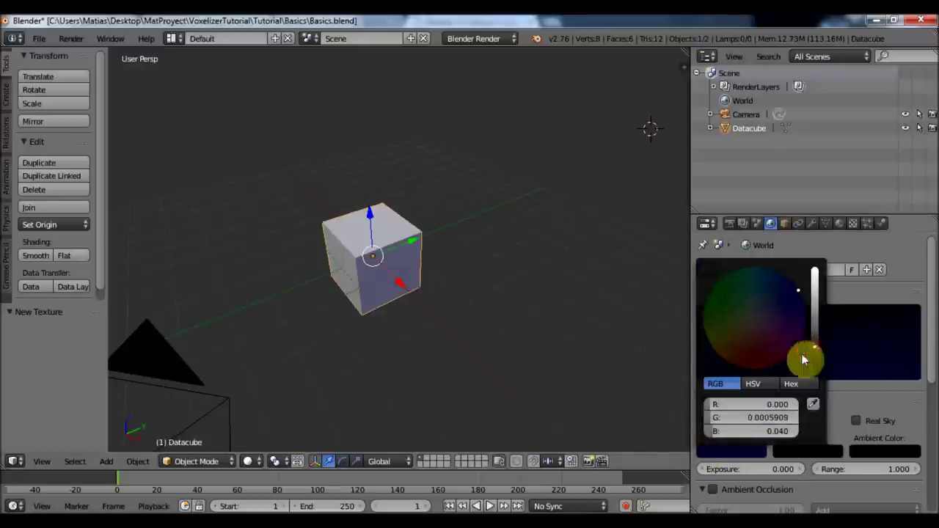
Preview the blended sky background in Rendered viewport shading, and return the viewport to Solid shading.
left_click(250, 465)
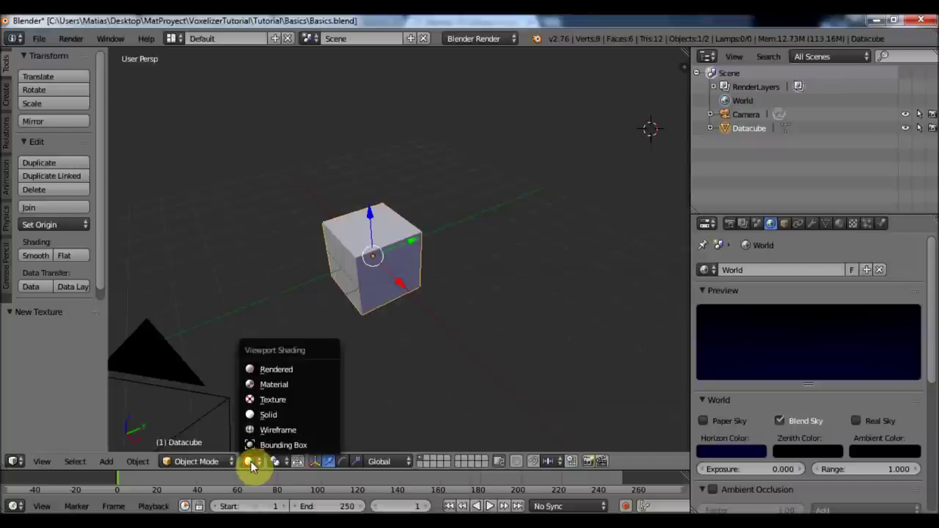
key("r")
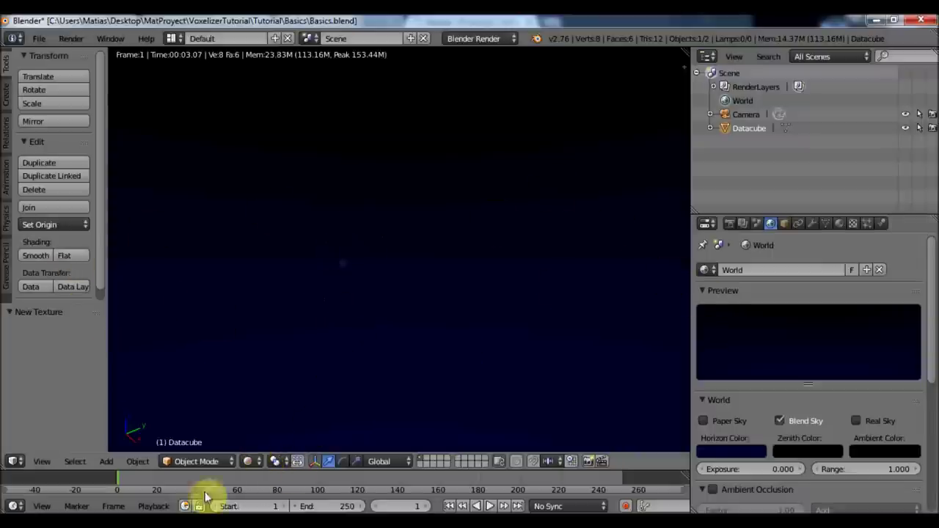
left_click(250, 462)
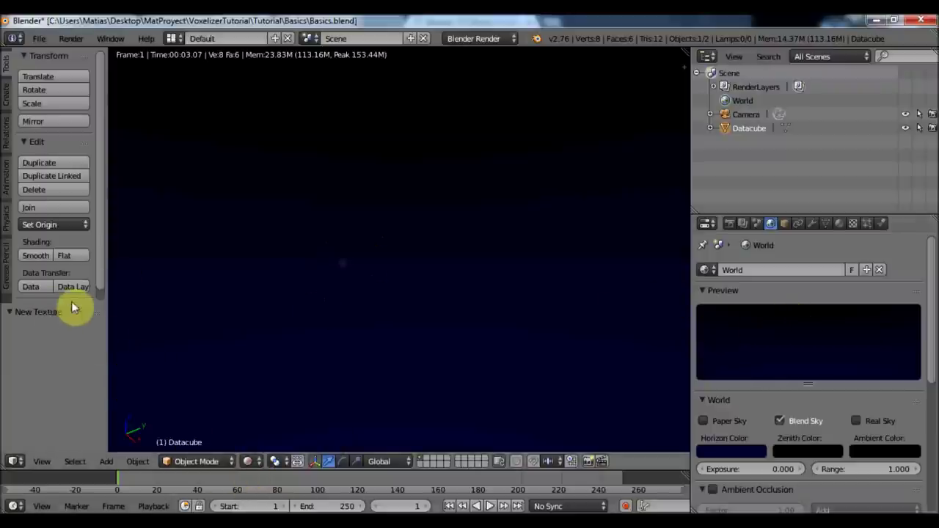
left_click(250, 462)
key("s")
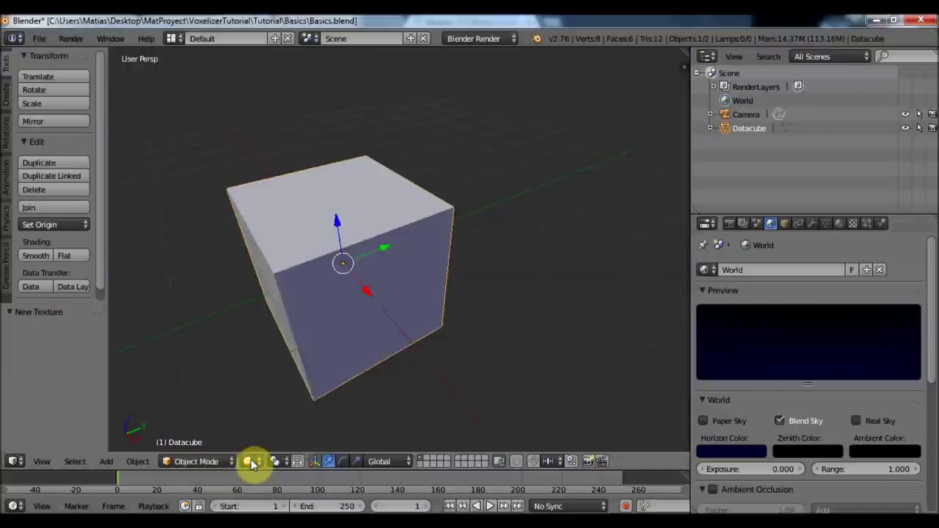
Select the camera and Datacube together with Datacube active, and set the pivot point to Active Element.
scroll(367, 340, "down", 5)
mouse_move(368, 336)
middle_mouse_down()
mouse_move(331, 318)
mouse_move(374, 302)
middle_mouse_up()
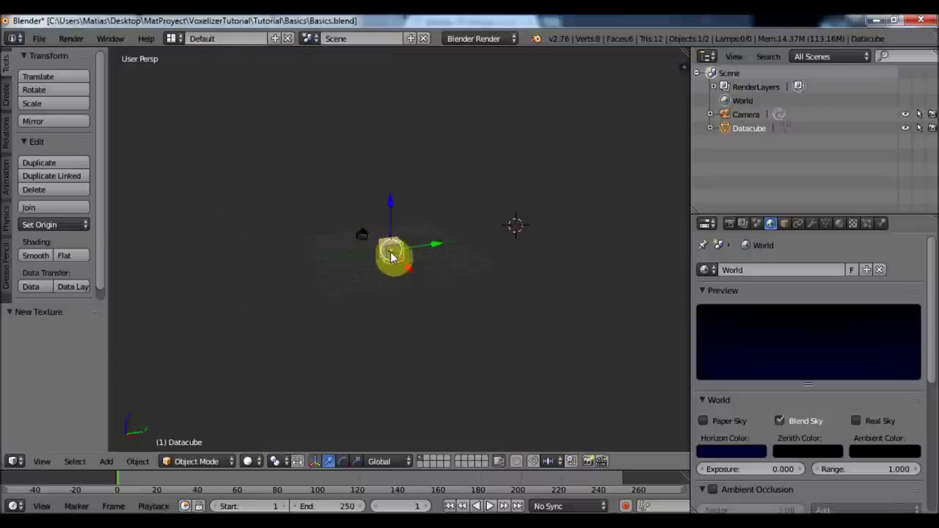
right_click(362, 238, "shift")
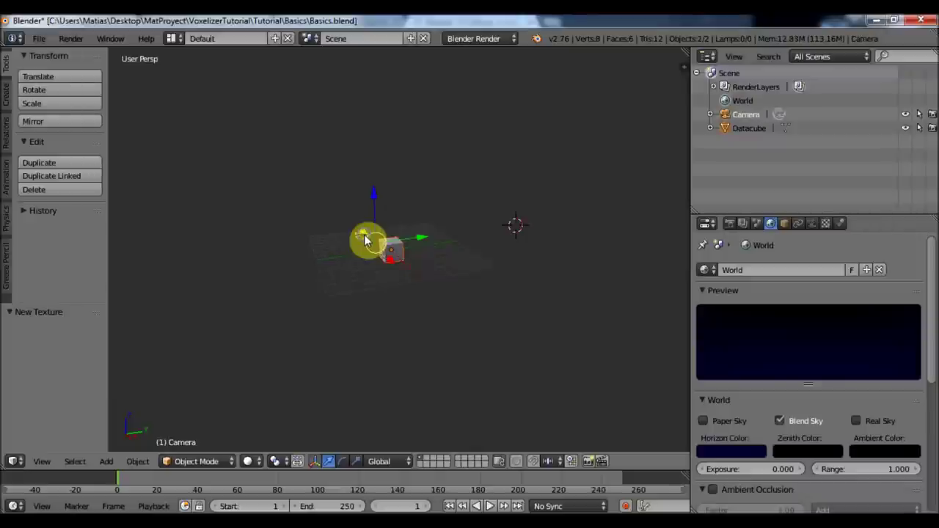
right_click(399, 254, "shift")
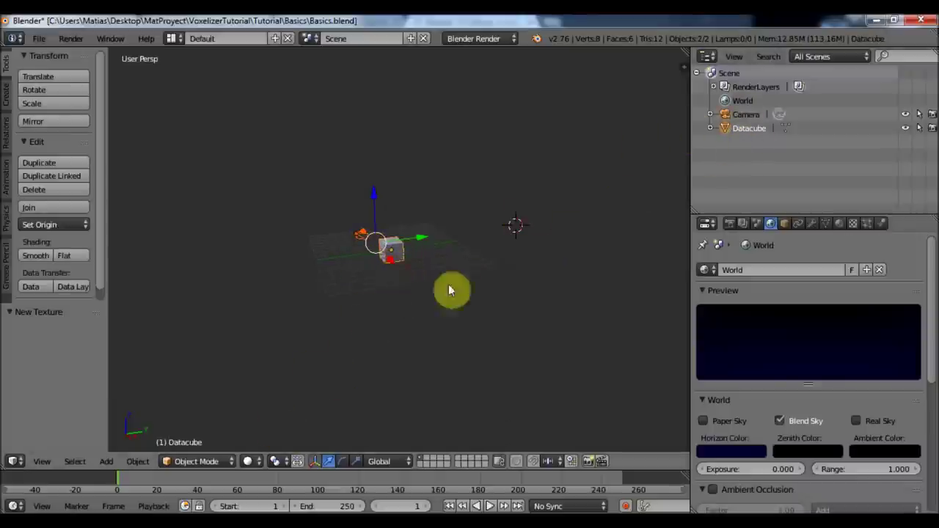
scroll(388, 256, "up", 2)
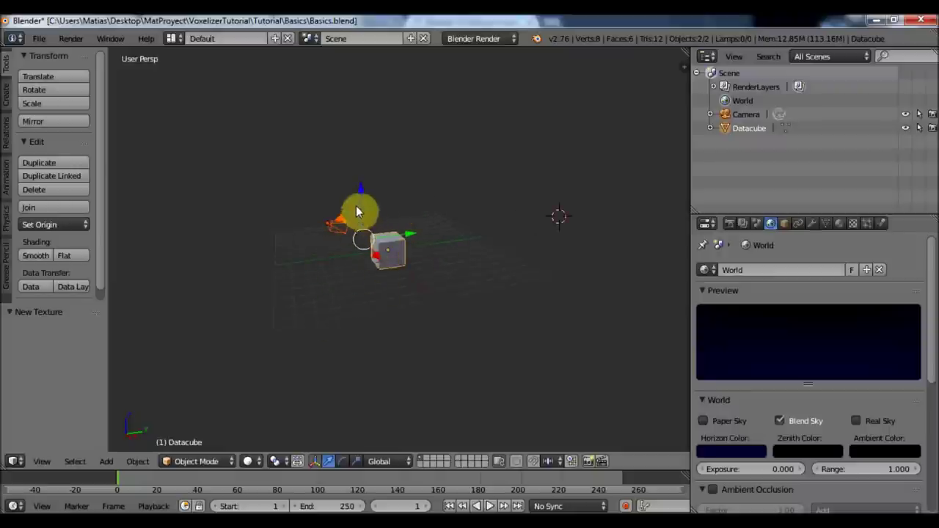
left_click(282, 466)
left_click(335, 384)
Scale the camera and Datacube up about Datacube by a factor of 5.459, and again by 2.035.
scroll(444, 266, "down", 1)
scroll(444, 266, "down", 1)
key("s")
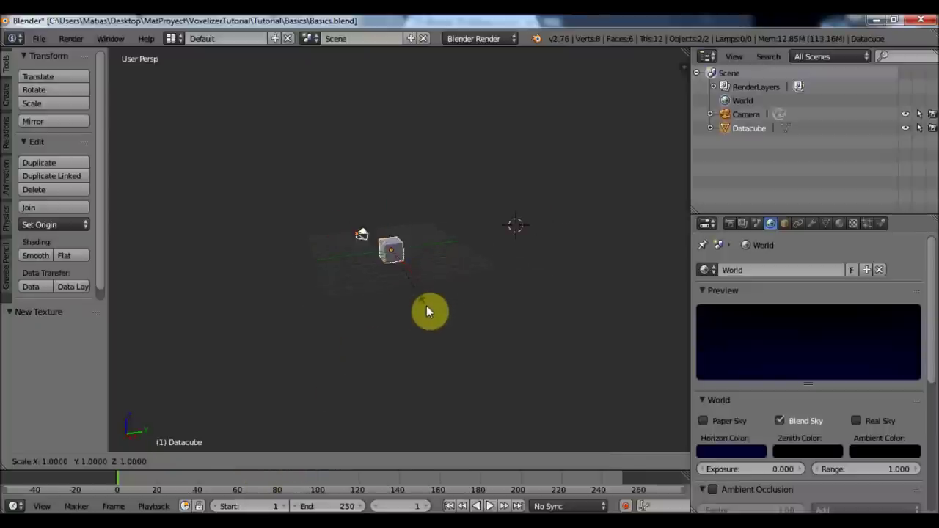
scroll(235, 167, "down", 6)
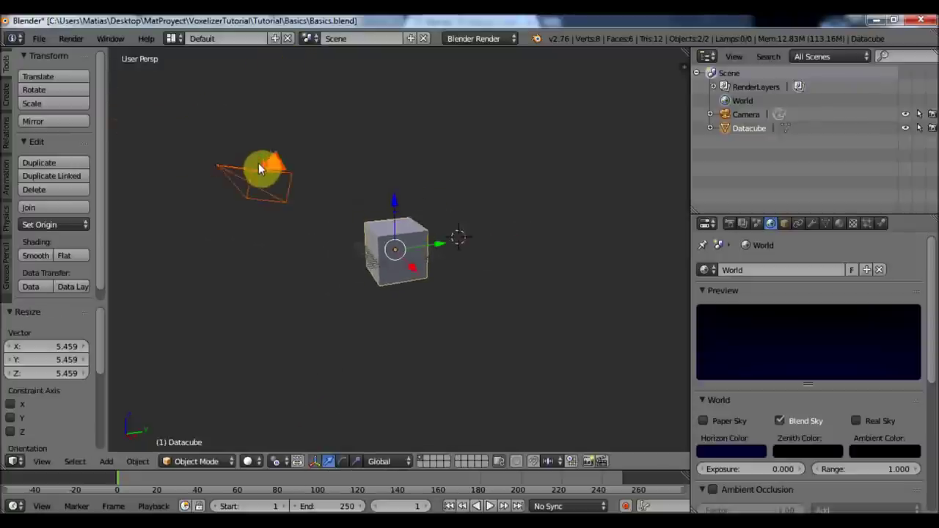
middle_click_drag(301, 213, 252, 470)
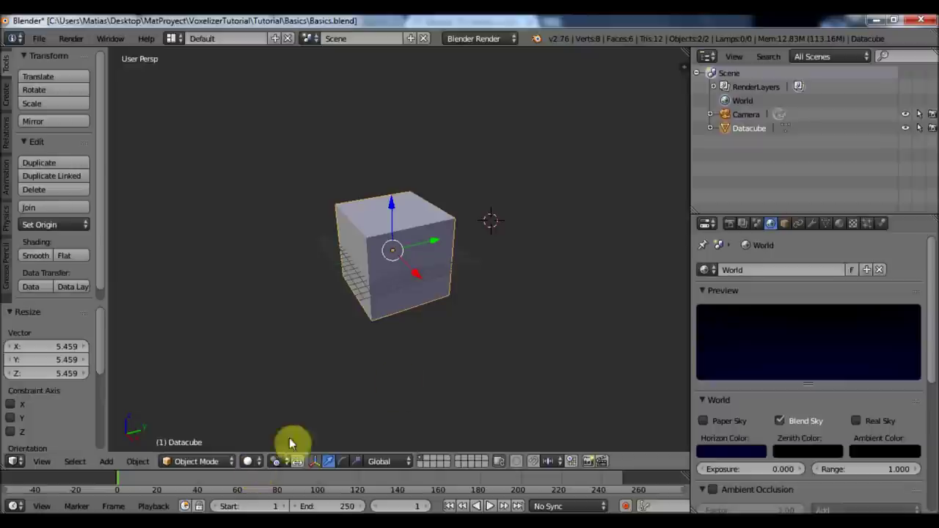
key("s")
left_click(356, 385)
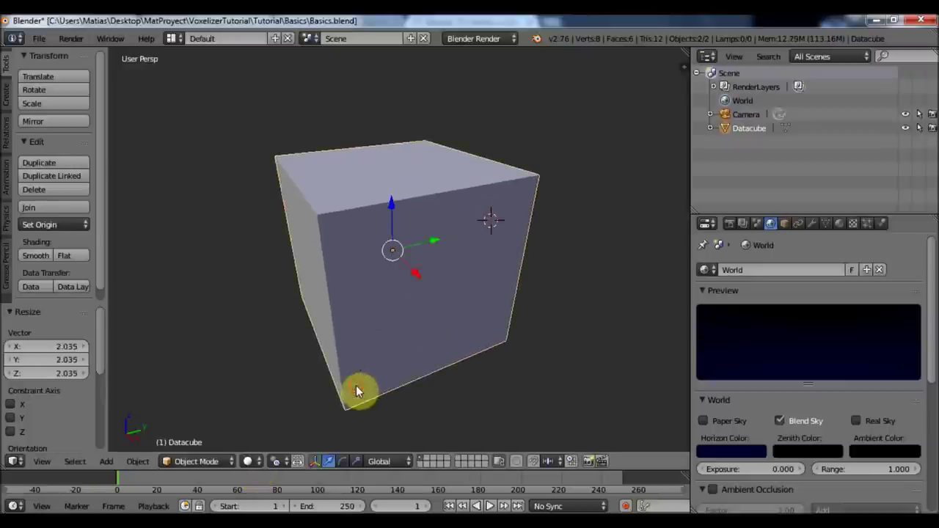
Check the enlarged Datacube's volume in Rendered viewport shading, and switch the viewport back to Solid.
left_click(249, 461)
left_click(297, 376)
scroll(429, 309, "up", 2)
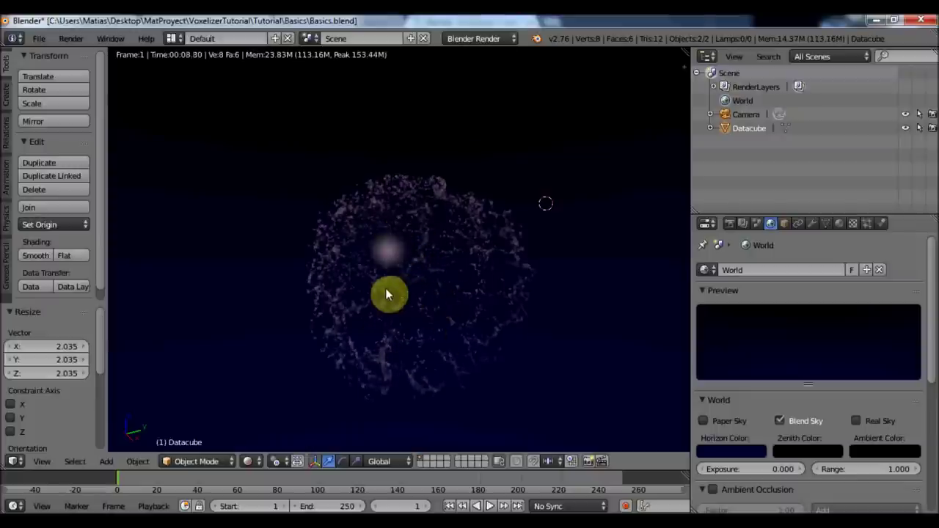
left_click(251, 462)
left_click(268, 415)
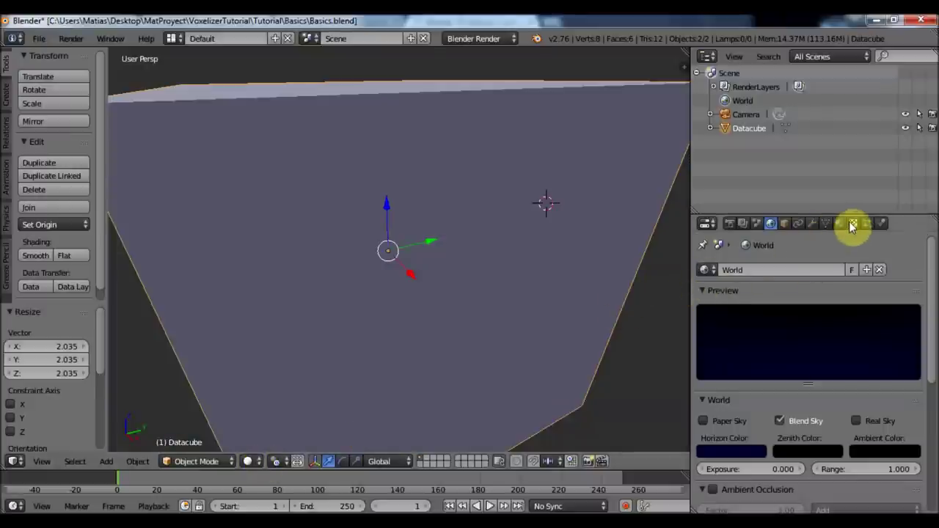
Enable the color ramp in VoxelDataTexture's color settings.
left_click(840, 224)
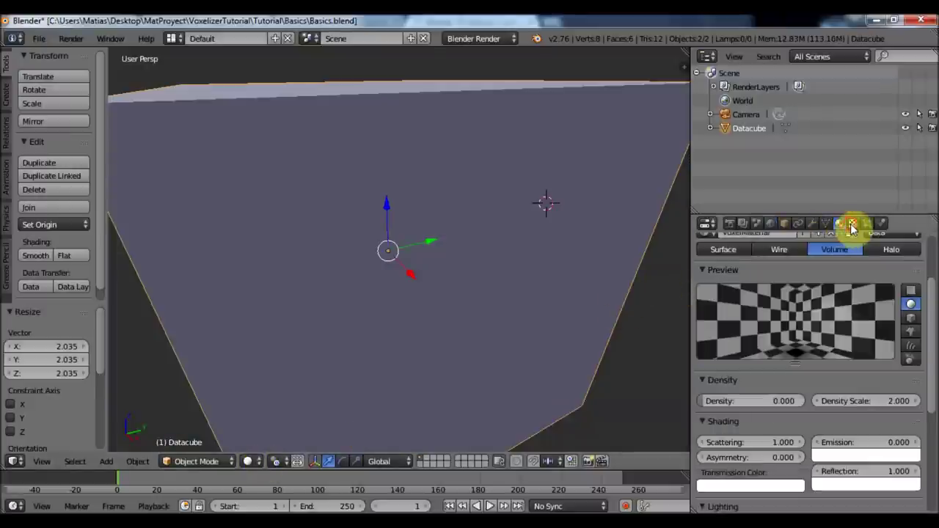
left_click(852, 225)
scroll(845, 423, "down", 3)
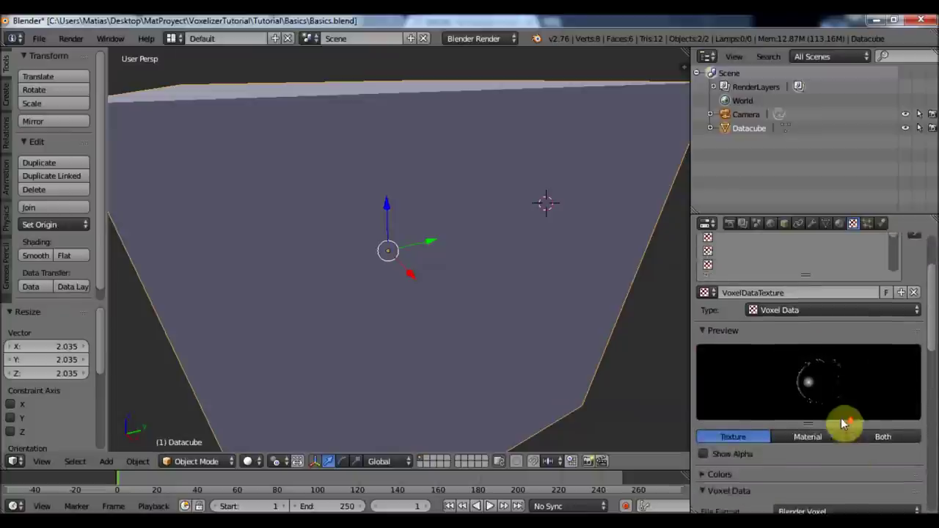
scroll(844, 424, "down", 5)
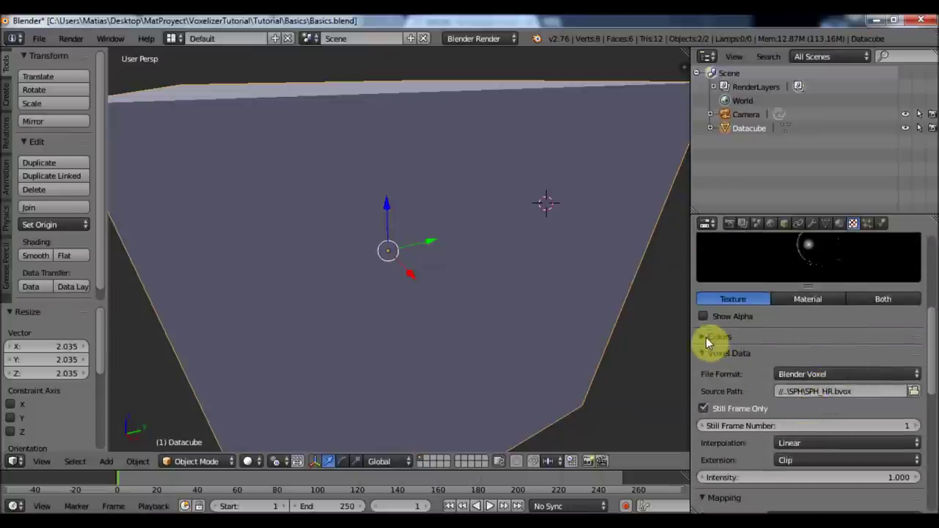
left_click(702, 336)
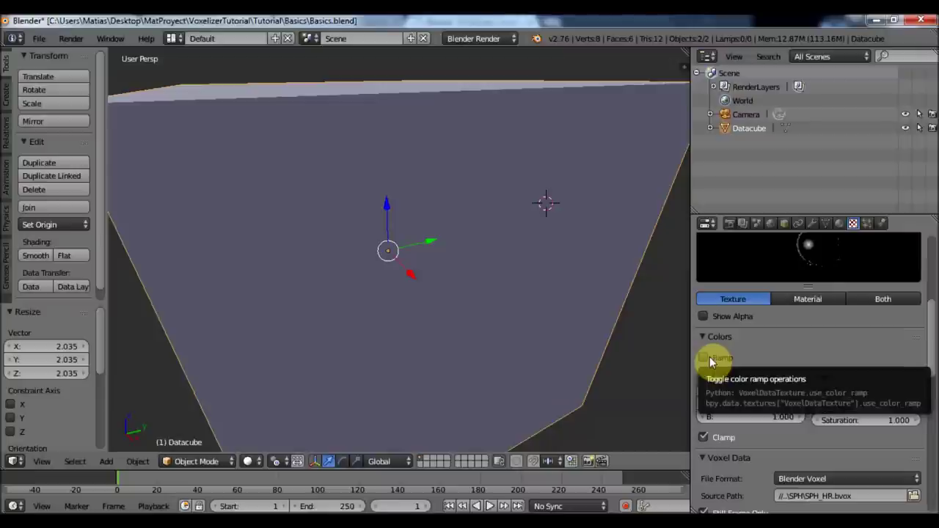
left_click(702, 358)
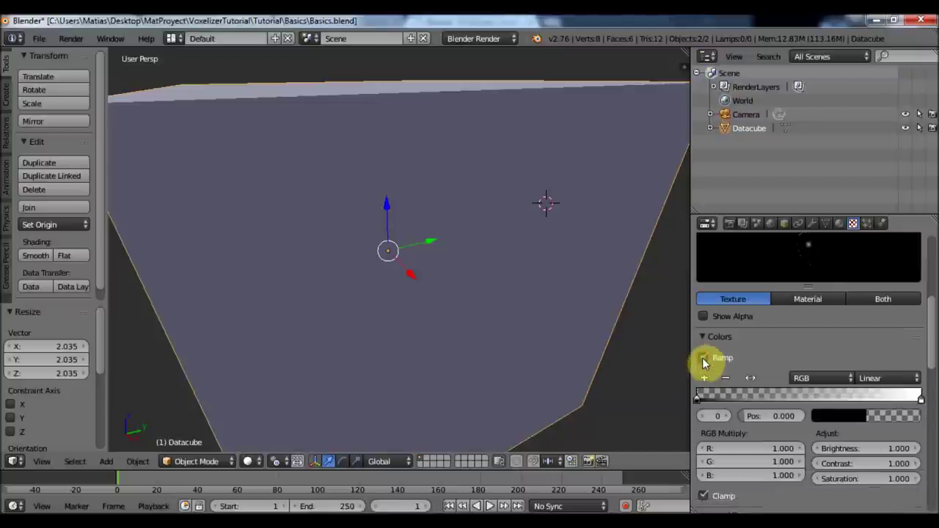
Change the white end stop of VoxelDataTexture's color ramp to pure red.
scroll(707, 357, "down", 4)
scroll(797, 356, "up", 2)
scroll(932, 350, "down", 1)
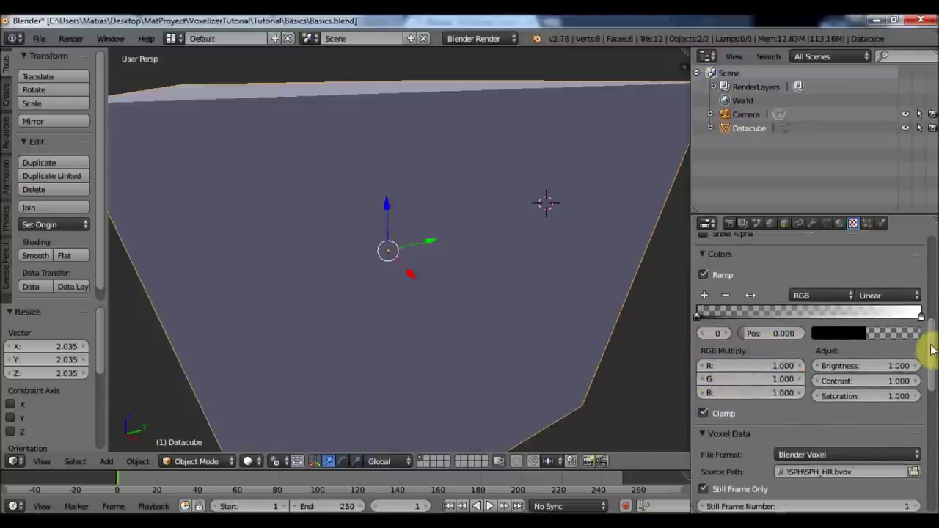
scroll(931, 347, "up", 1)
mouse_move(921, 342)
left_mouse_down()
mouse_move(895, 350)
mouse_move(924, 343)
left_mouse_up()
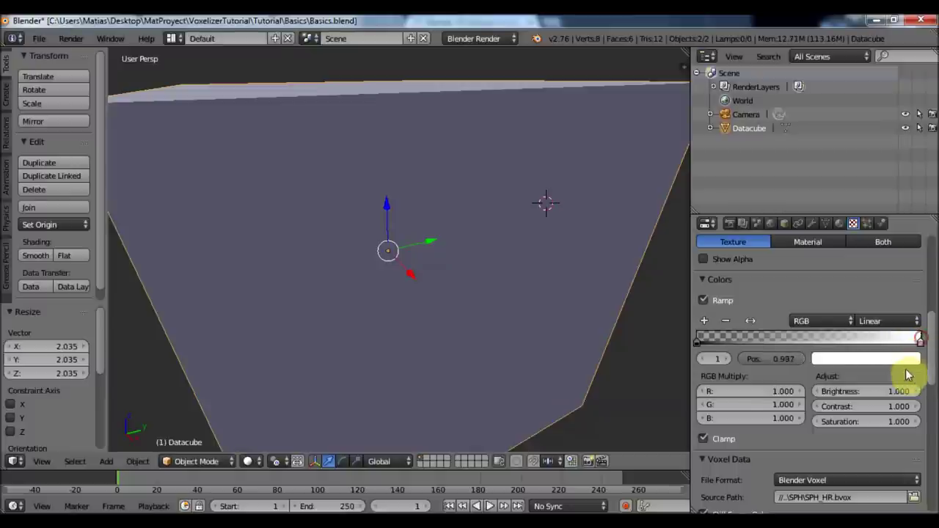
left_click(906, 360)
left_click(851, 263)
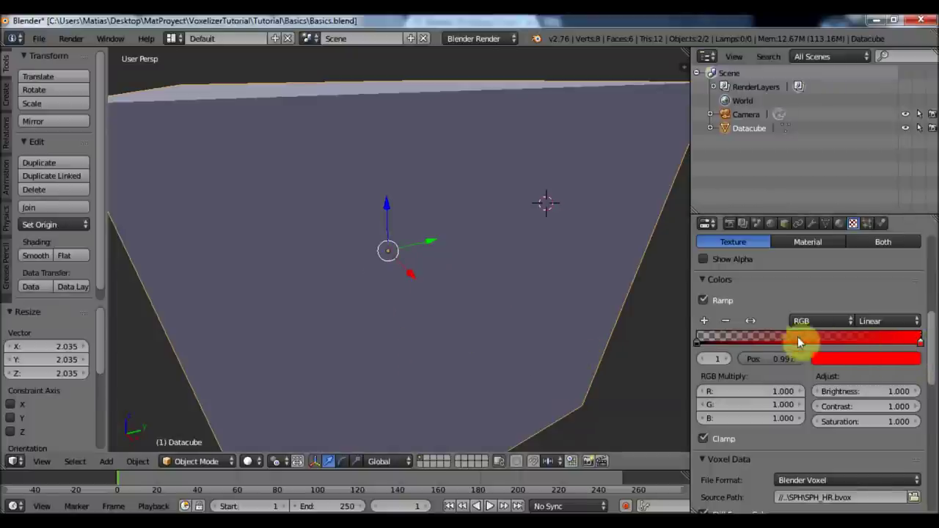
Add a color ramp stop at position 0.498, color it yellow with R 0.500, G 0.366, B 0.000, and adjust its alpha.
left_click(704, 322)
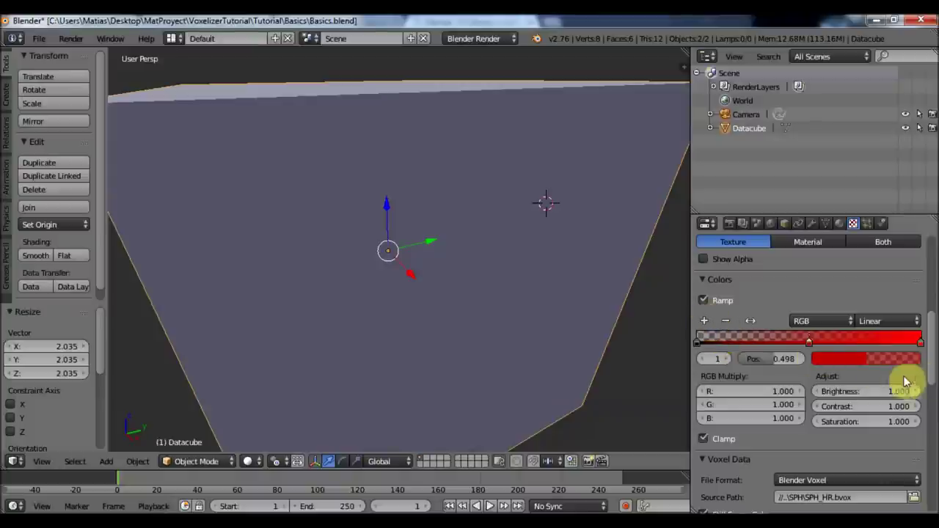
left_click(847, 358)
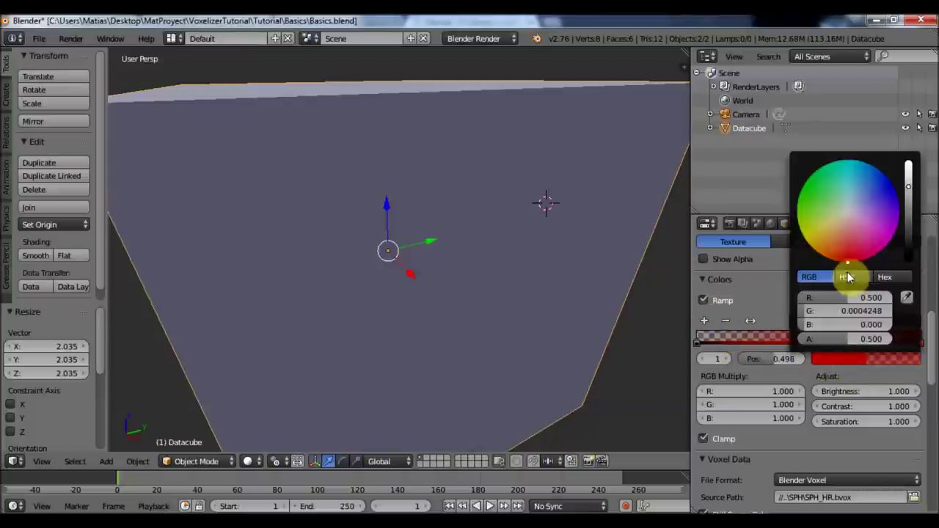
left_click_drag(820, 250, 809, 243)
left_click_drag(874, 339, 880, 339)
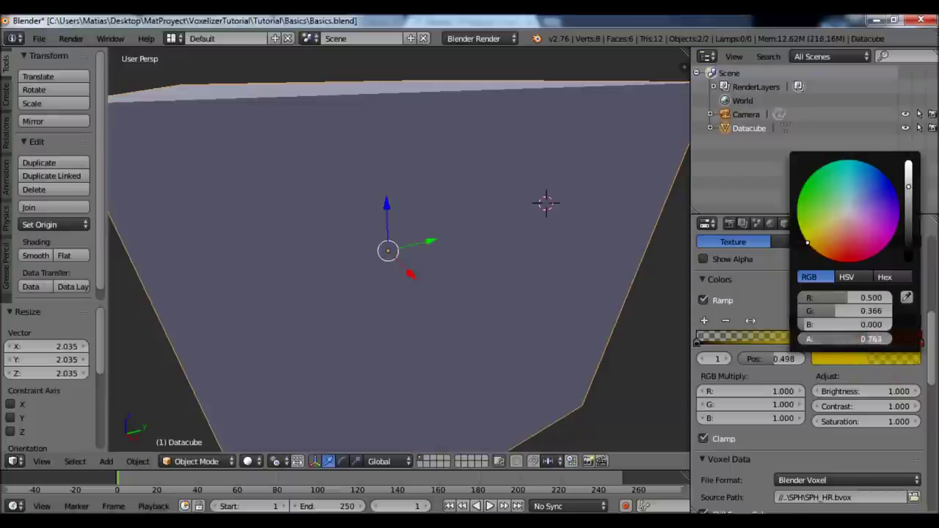
left_click_drag(874, 339, 857, 345)
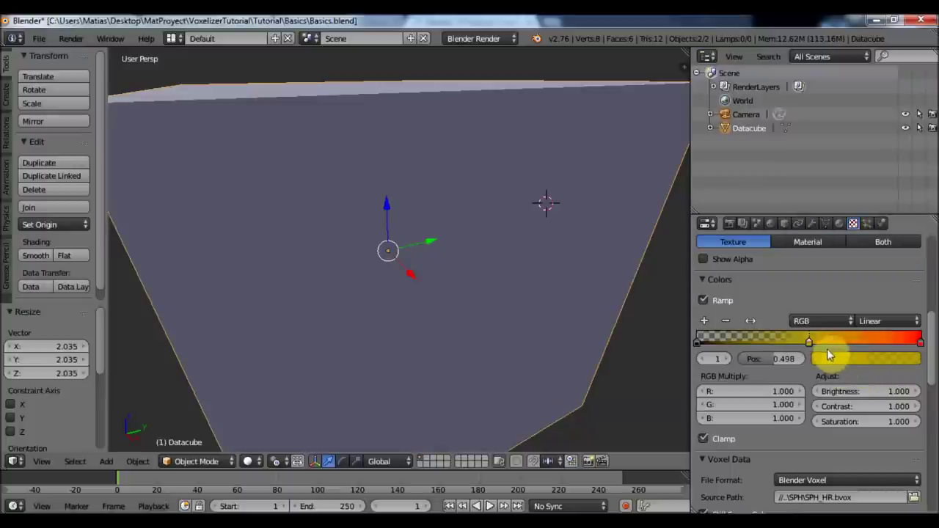
left_click(837, 360)
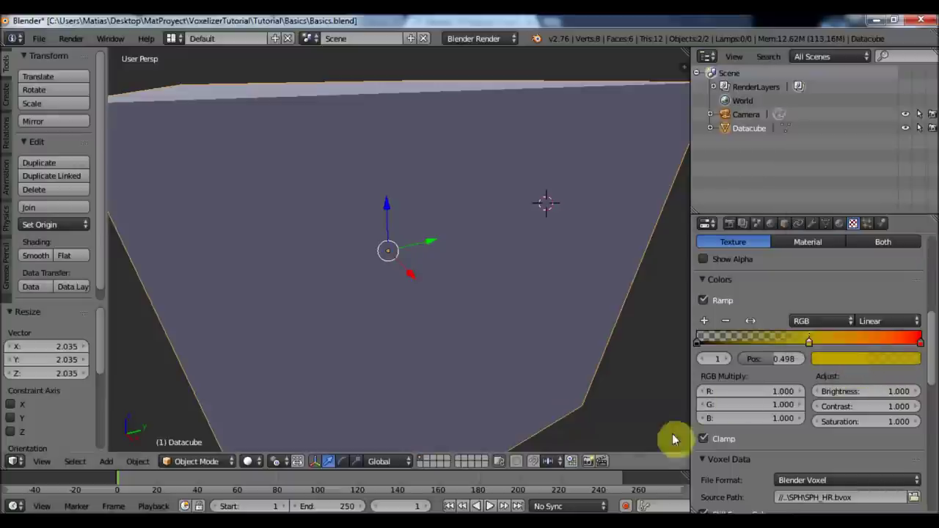
Add a color ramp stop at position 0.249 and color it orange-brown with R 0.250, G 0.055, B 0.003.
left_click(706, 323)
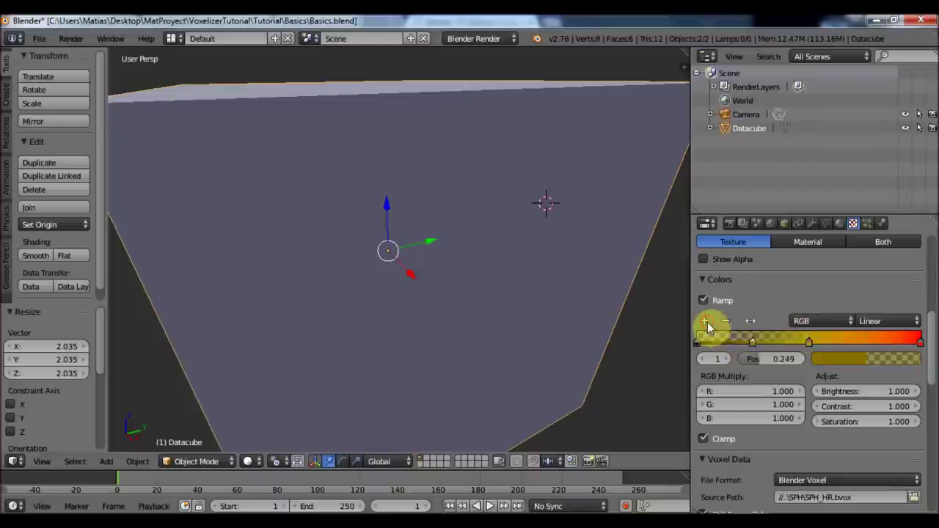
left_click(862, 358)
left_click_drag(856, 246, 837, 247)
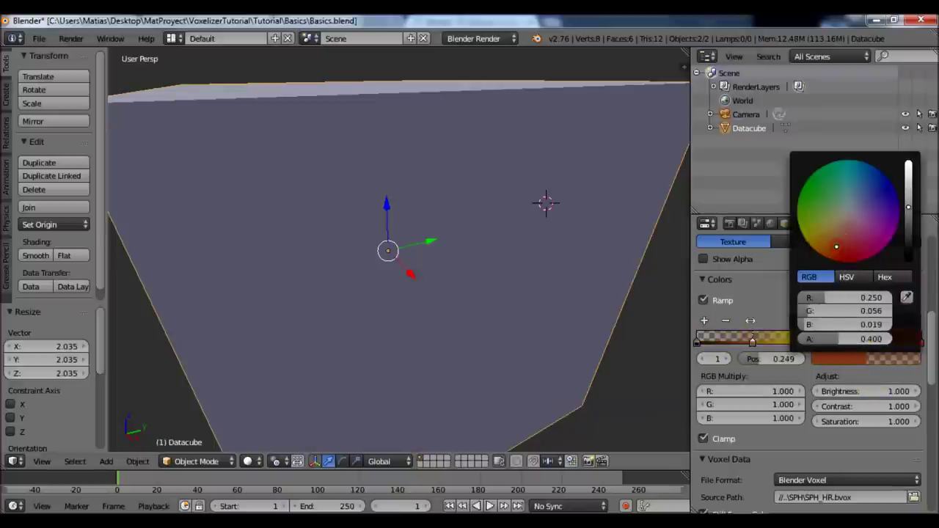
left_click_drag(838, 245, 833, 248)
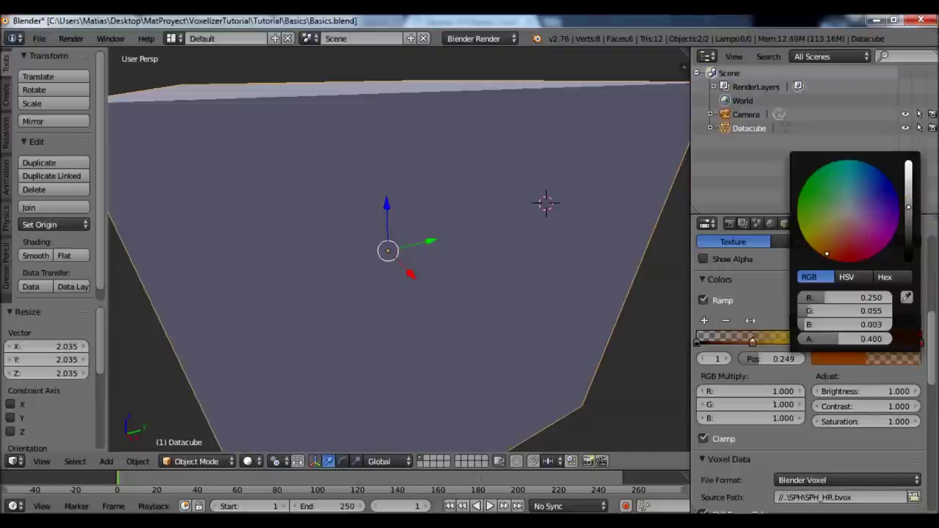
left_click(877, 358)
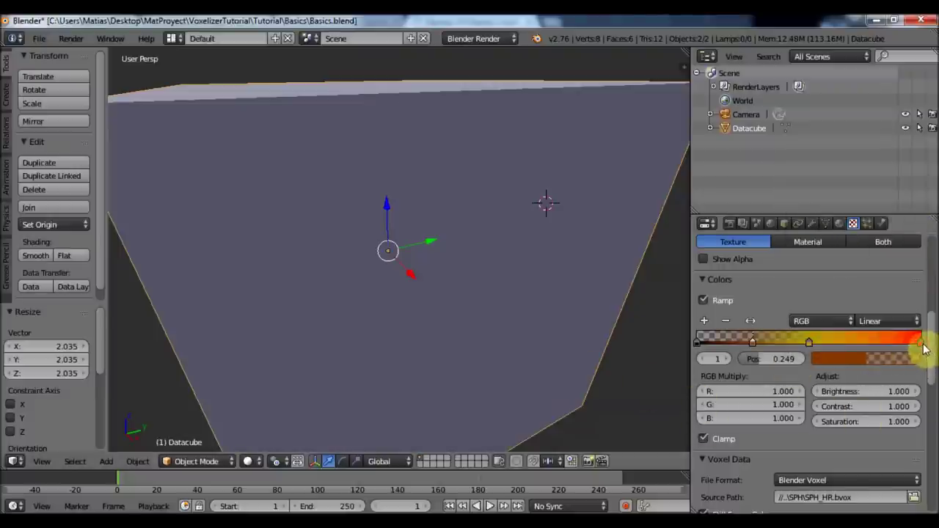
Shift the ramp's red stop to about two thirds of its length, the yellow stop to just under 0.4, and the orange-brown stop to 0.246.
left_click_drag(920, 342, 820, 356)
left_click(807, 343)
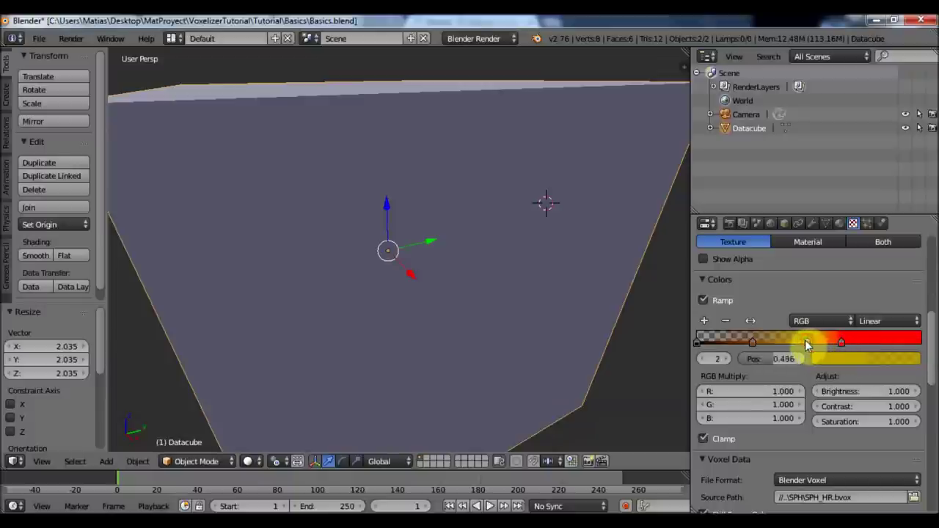
left_click_drag(791, 345, 783, 344)
left_click(749, 342)
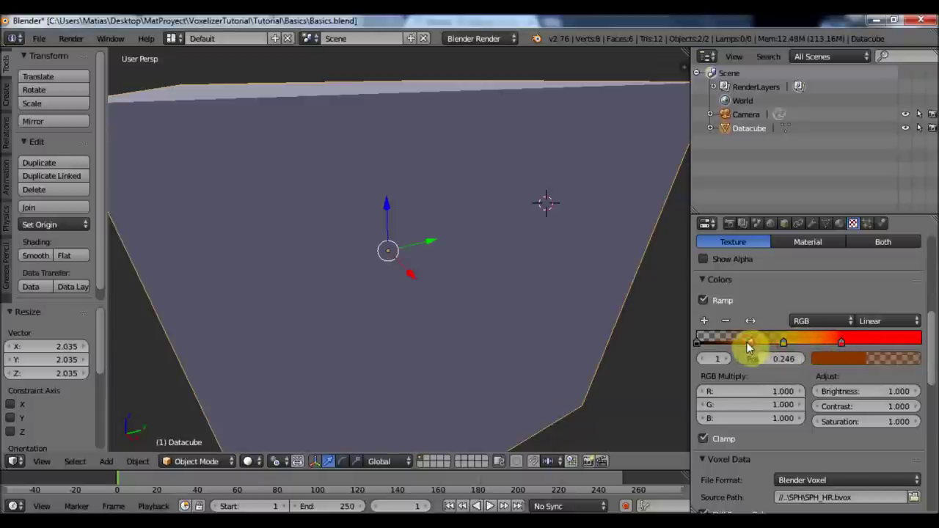
Move the ramp's transparent black stop to position 0.070.
left_click(699, 344)
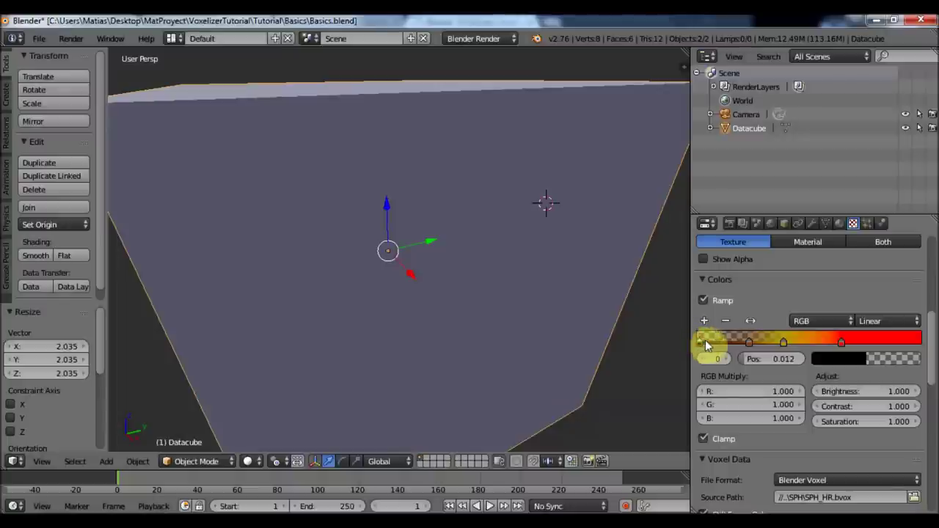
left_click_drag(706, 345, 724, 344)
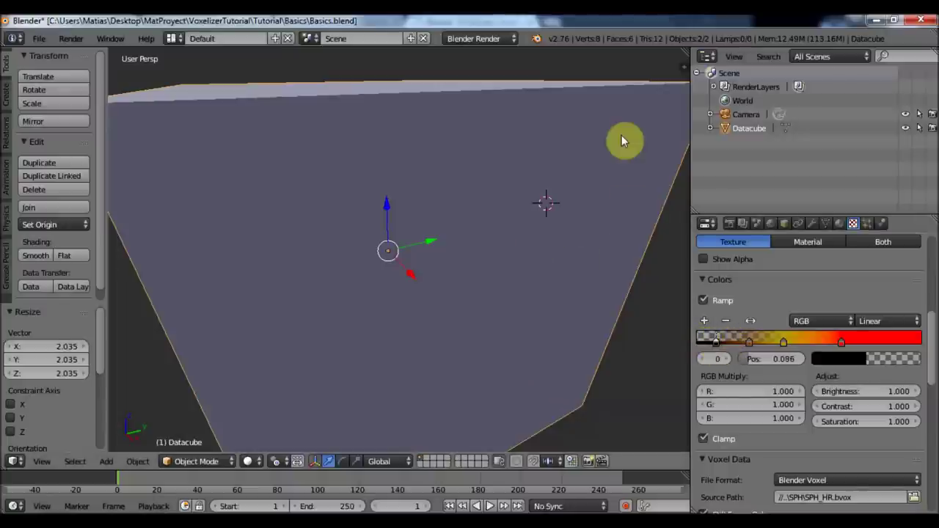
scroll(604, 393, "down", 4)
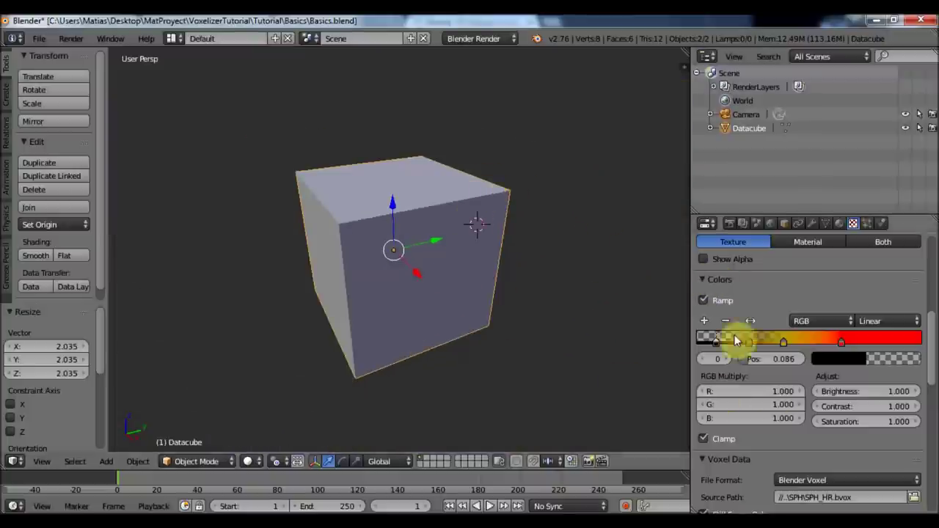
left_click_drag(719, 342, 713, 350)
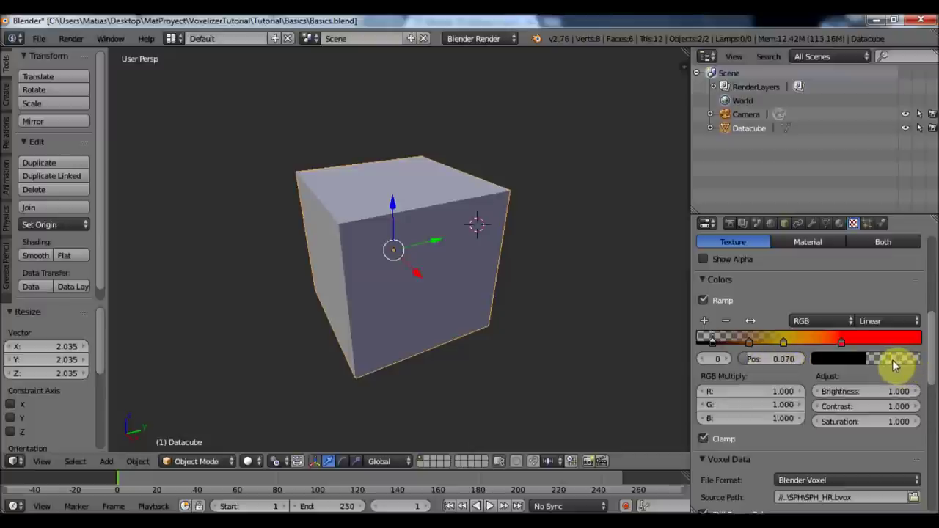
Display the viewport in Rendered shading and inspect Datacube's colored volume from the front, right and top views.
left_click(248, 463)
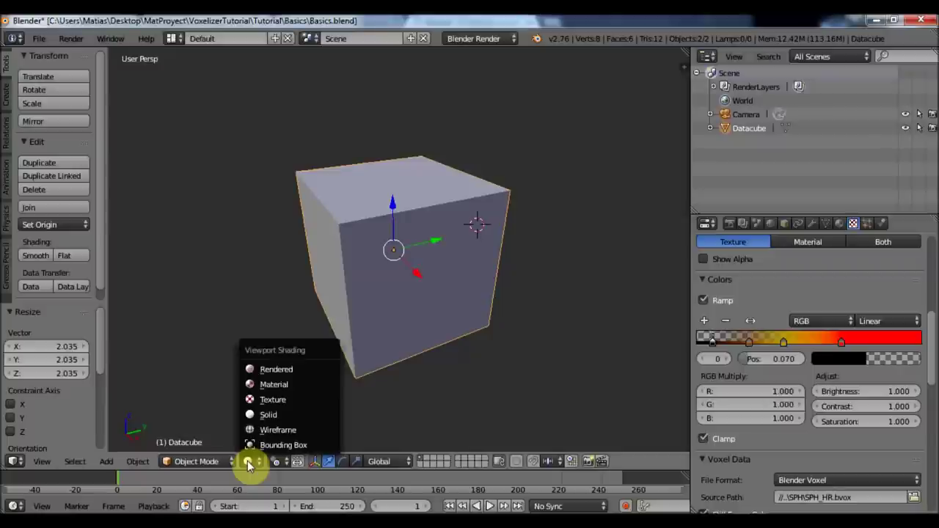
left_click(275, 369)
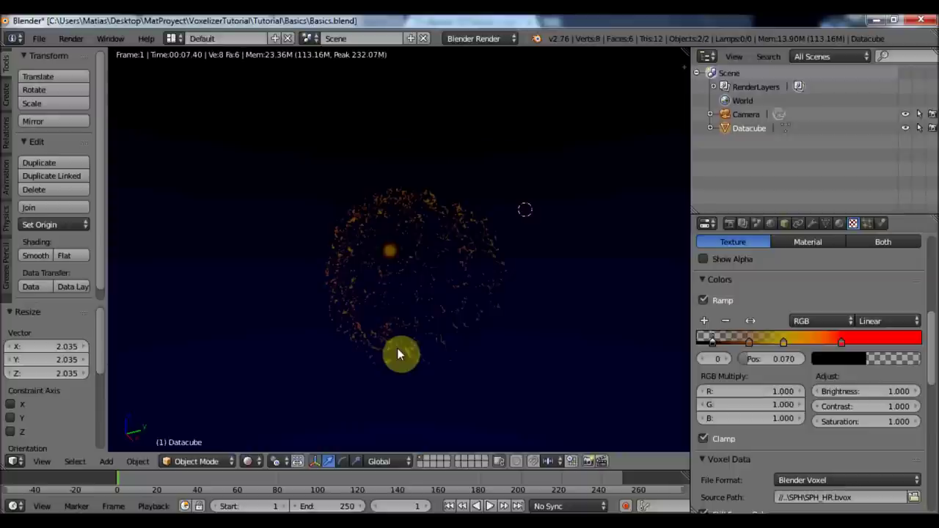
key("KP_1")
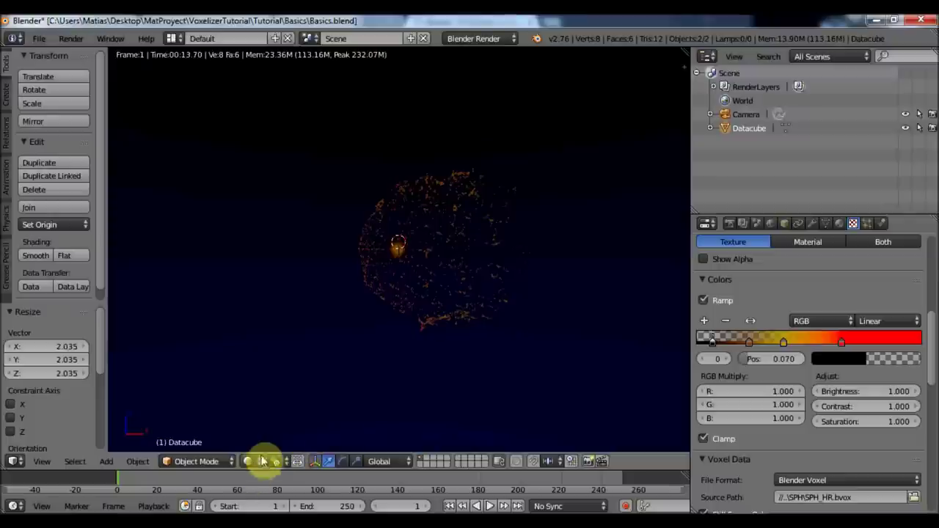
key("KP_3")
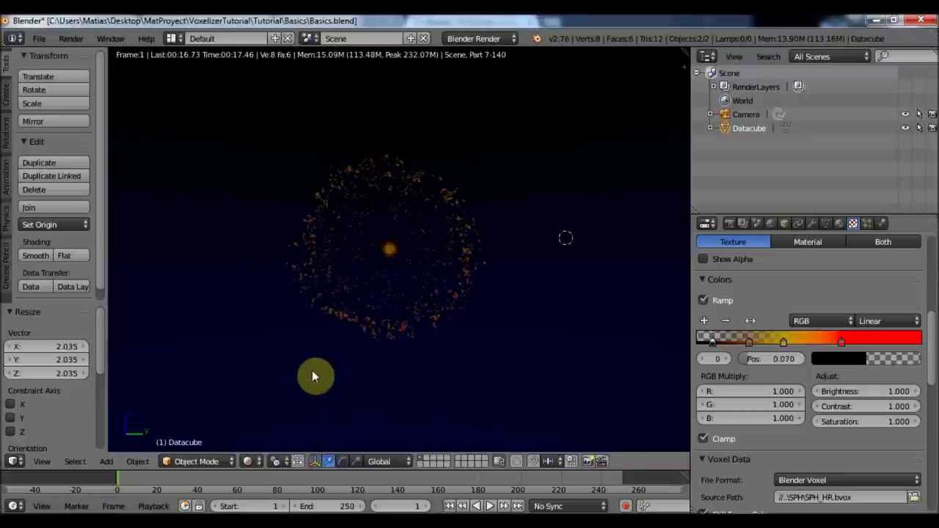
key("KP_7")
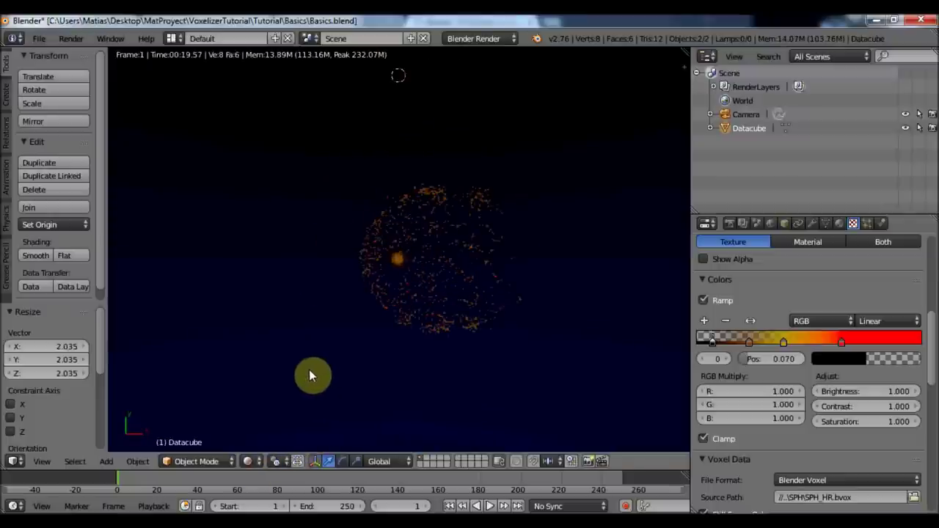
Check the Emulate Numpad option in the user preferences' input settings, and close the preferences window.
left_click(43, 40)
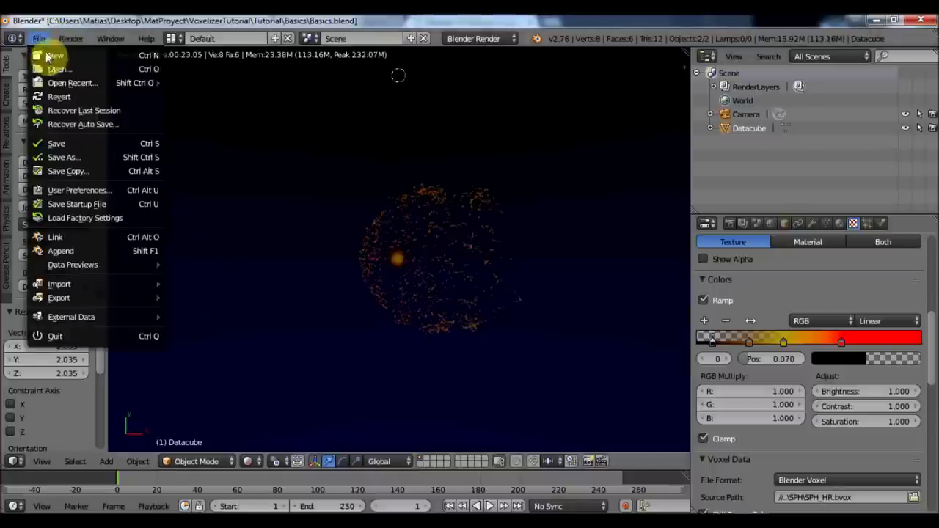
left_click(72, 186)
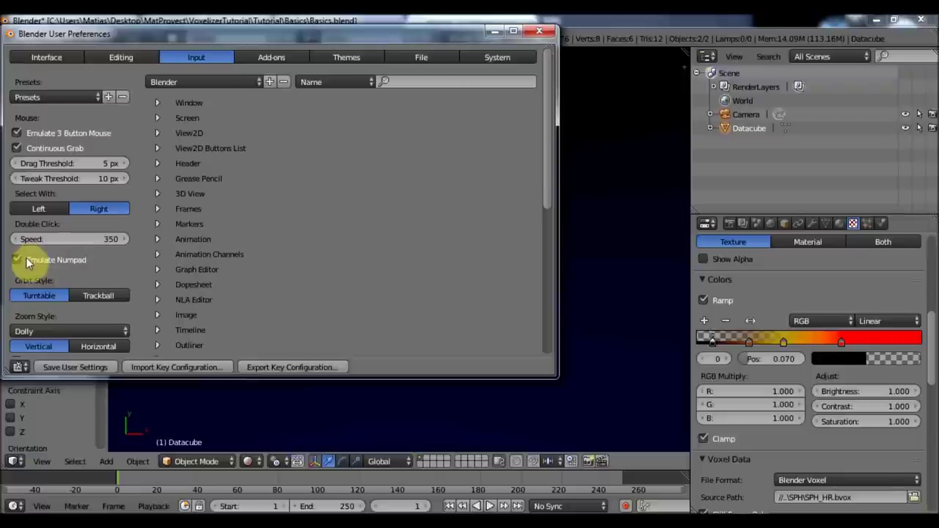
left_click(533, 32)
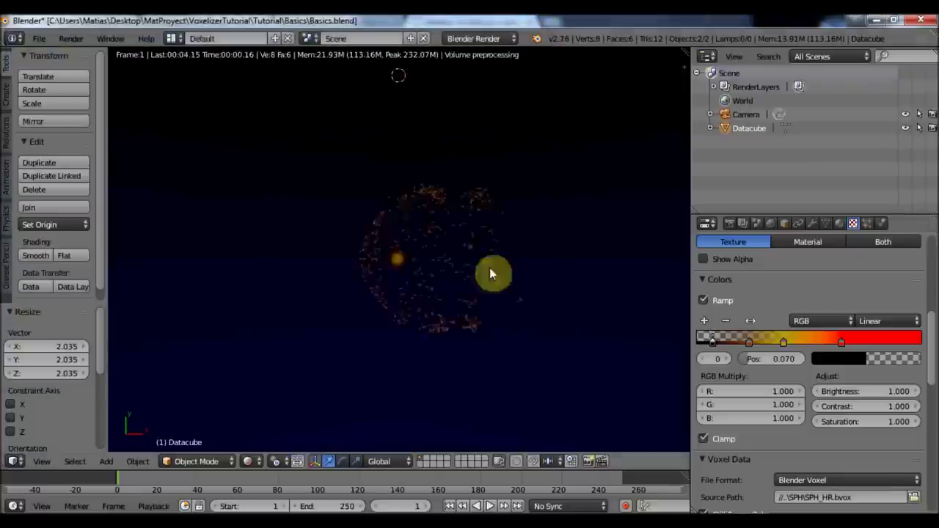
Examine the rendered particle volume up close from the top view.
scroll(453, 344, "up", 5)
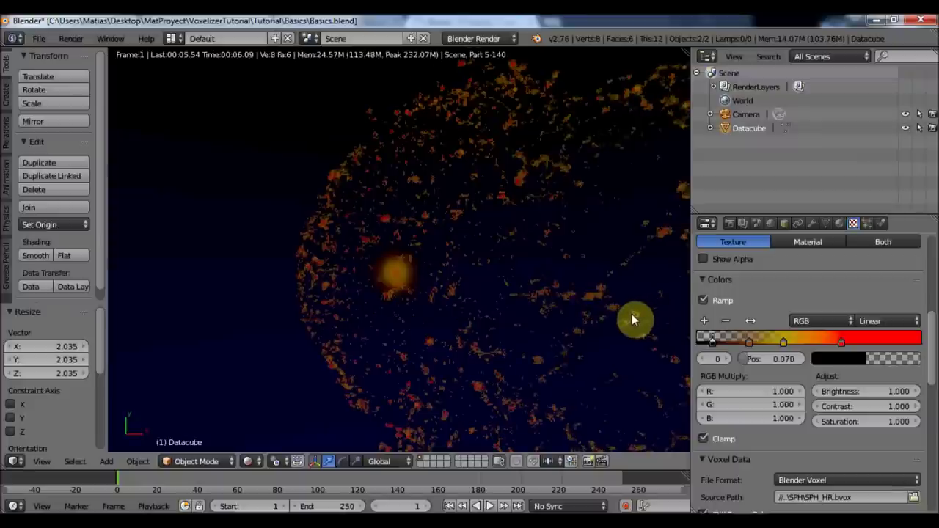
scroll(558, 304, "up", 3)
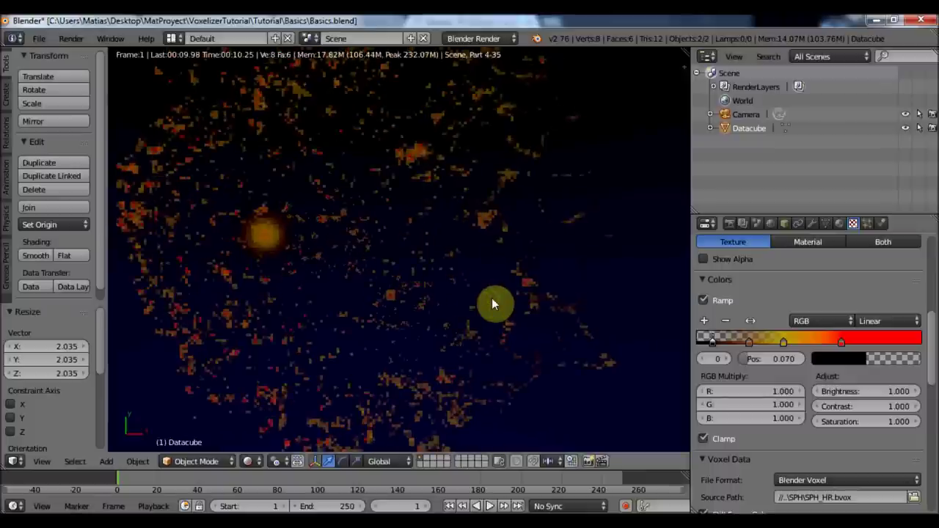
Move the brown, yellow and red colour ramp stops to 0.182, 0.324 and 0.765, and set the texture contrast to 1.2.
left_click(743, 344)
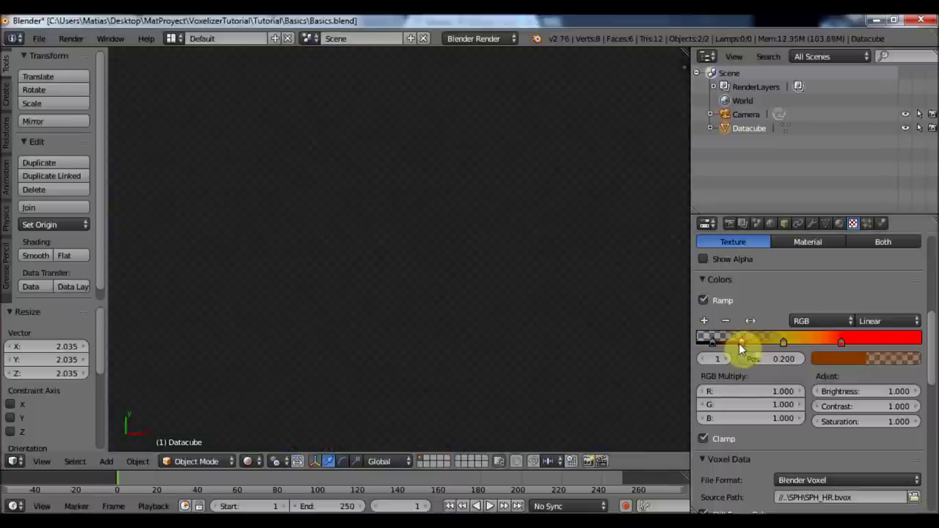
left_click_drag(739, 350, 737, 349)
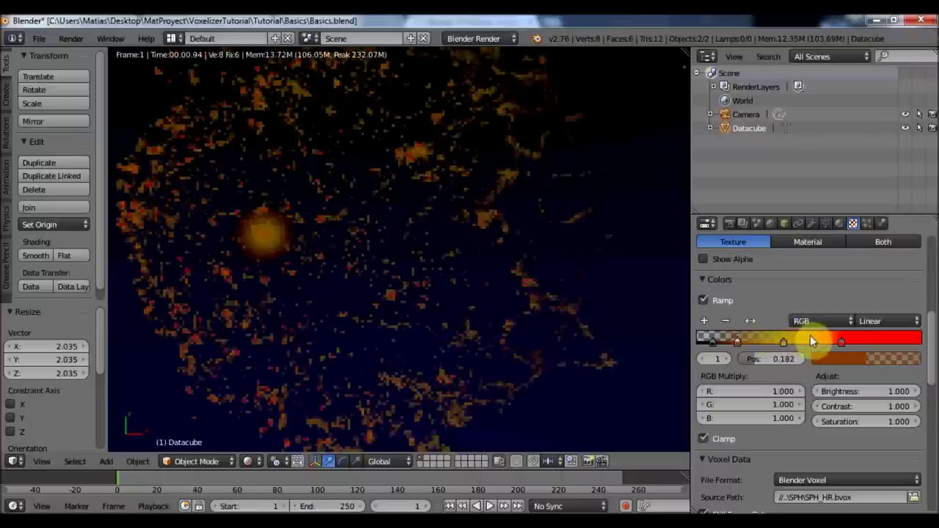
left_click_drag(779, 342, 770, 341)
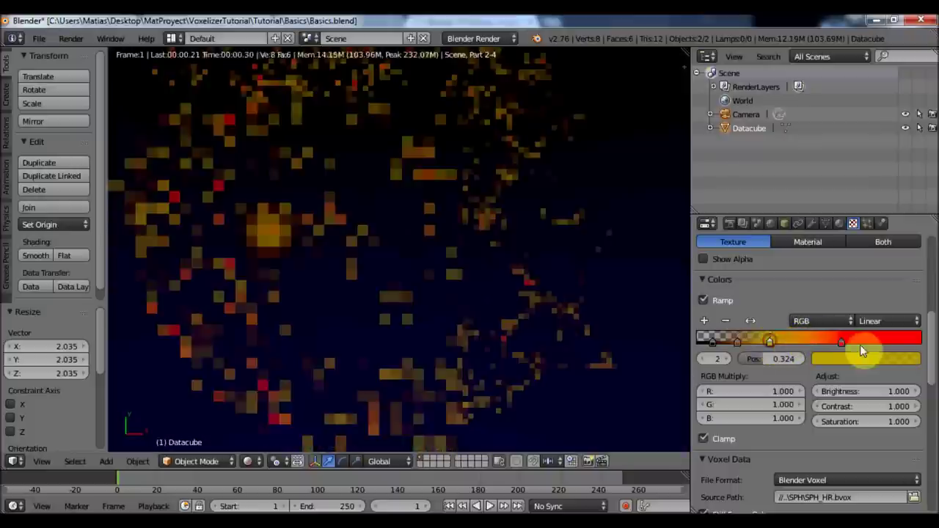
left_click_drag(841, 341, 868, 339)
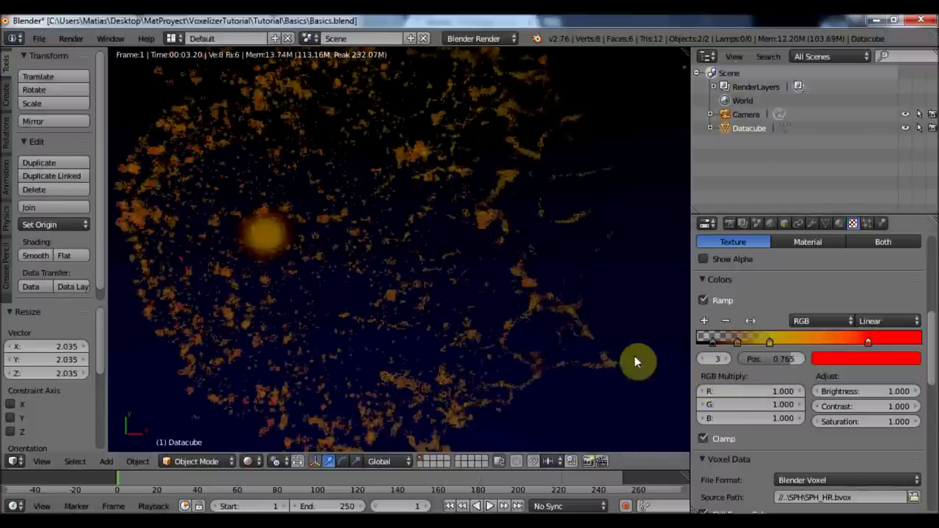
left_click(919, 407)
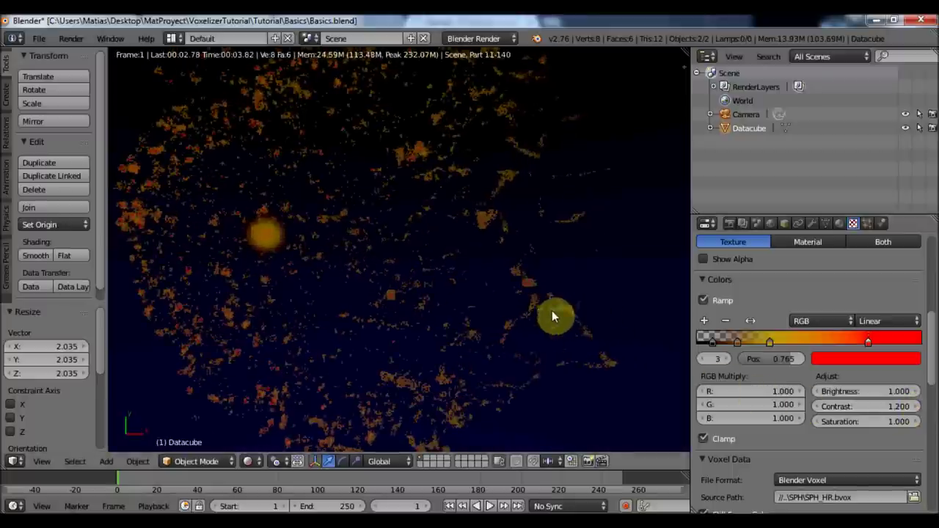
middle_click_drag(464, 270, 457, 343)
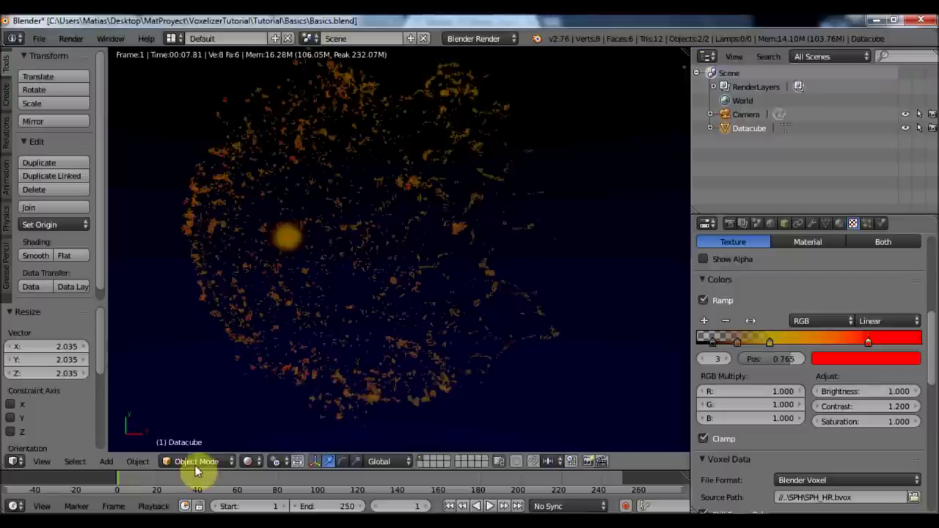
Switch the viewport to solid shading and look at the datacube through the camera.
left_click(249, 462)
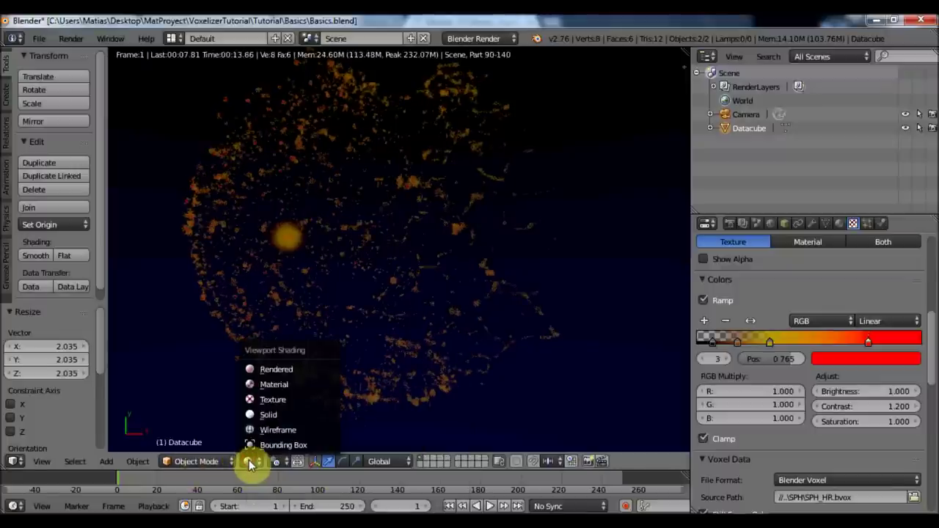
left_click(268, 415)
scroll(351, 281, "down", 5)
mouse_move(351, 281)
middle_mouse_down()
mouse_move(257, 326)
mouse_move(336, 209)
mouse_move(533, 147)
mouse_move(585, 168)
middle_mouse_up()
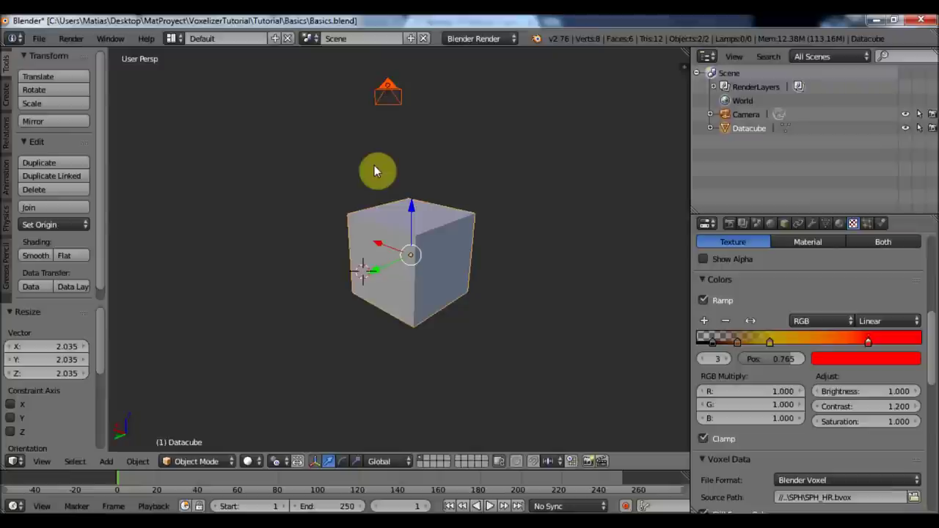
key("KP_0")
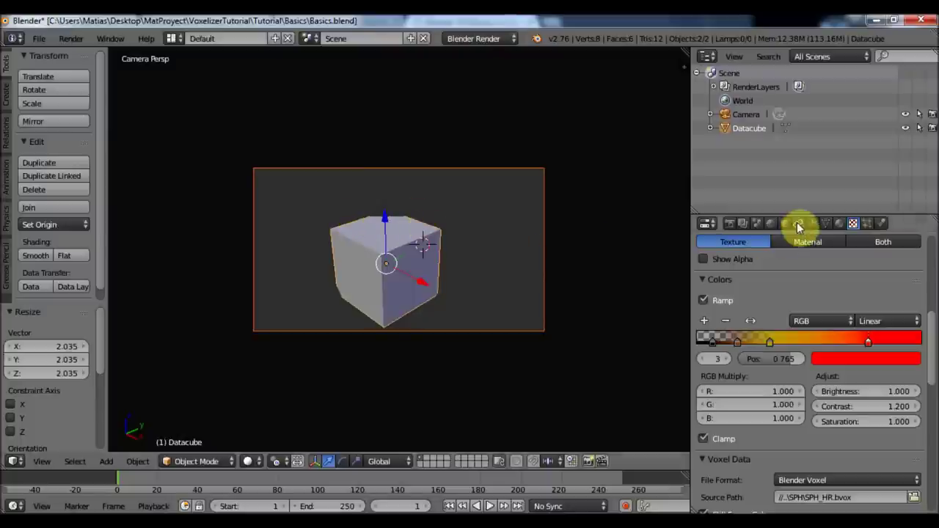
Select the camera and set its clipping end distance to 200.
left_click(763, 116)
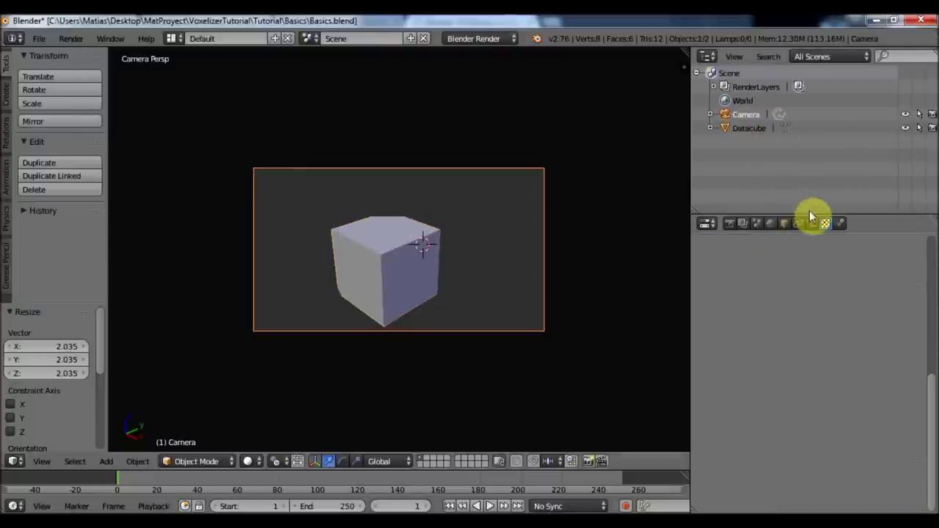
left_click(812, 220)
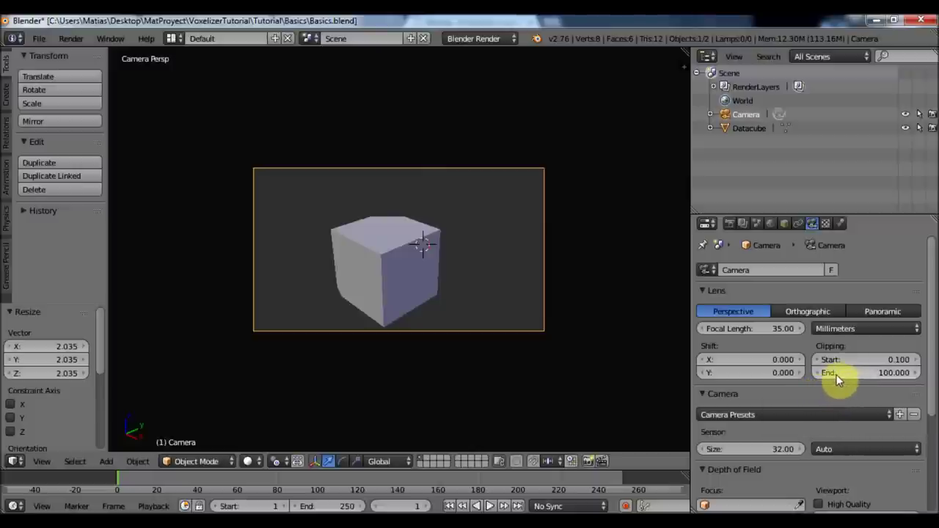
left_click_drag(836, 378, 841, 378)
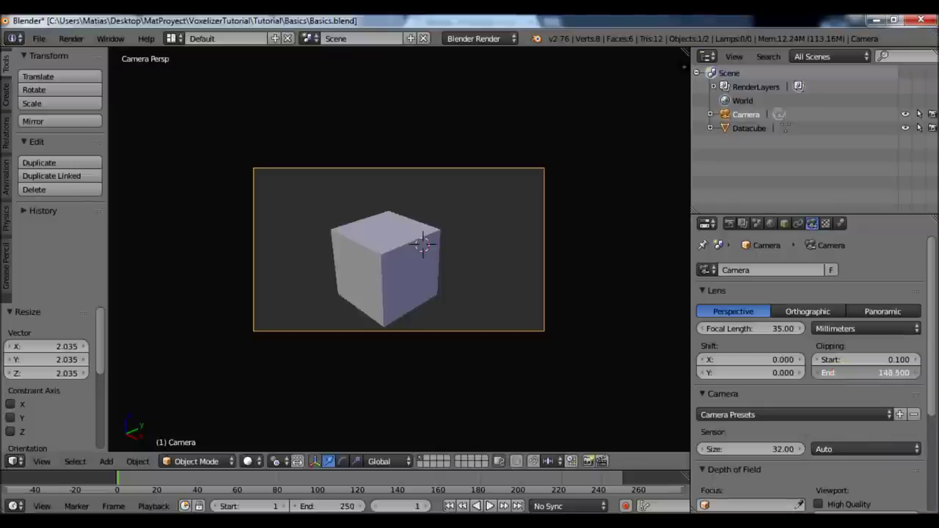
left_click_drag(841, 378, 849, 383)
left_click(845, 374)
type("200")
key("Return")
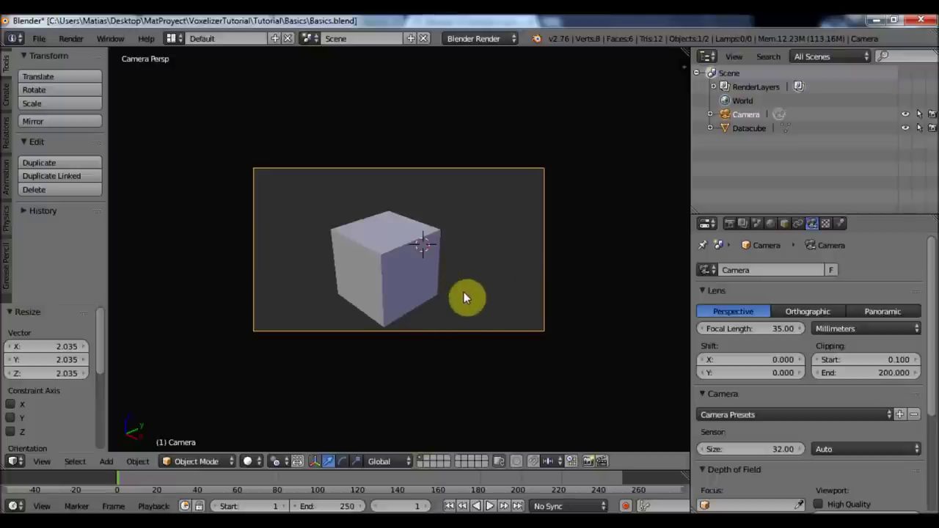
Align the camera to a close front view of the datacube, previewing the framing with rendered shading.
key("KP_0")
middle_click_drag(413, 292, 604, 288)
middle_click_drag(498, 293, 545, 295)
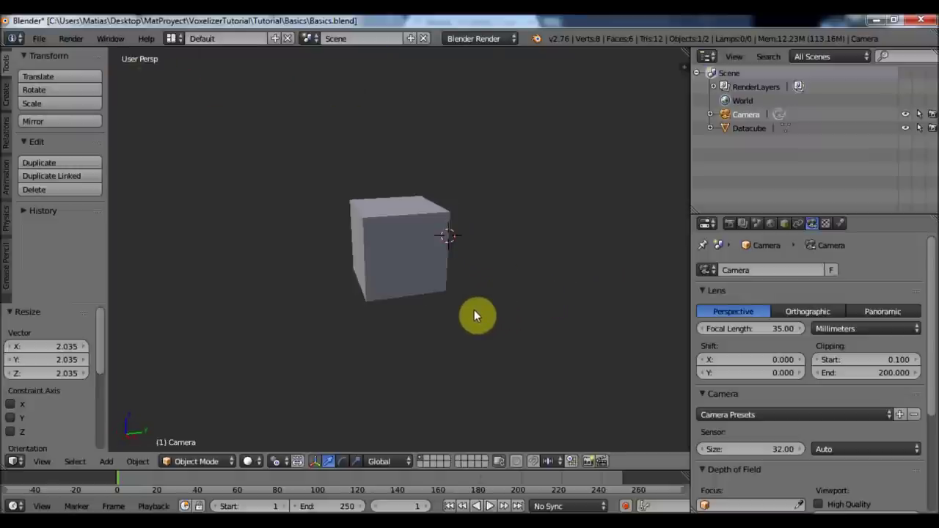
key("KP_1")
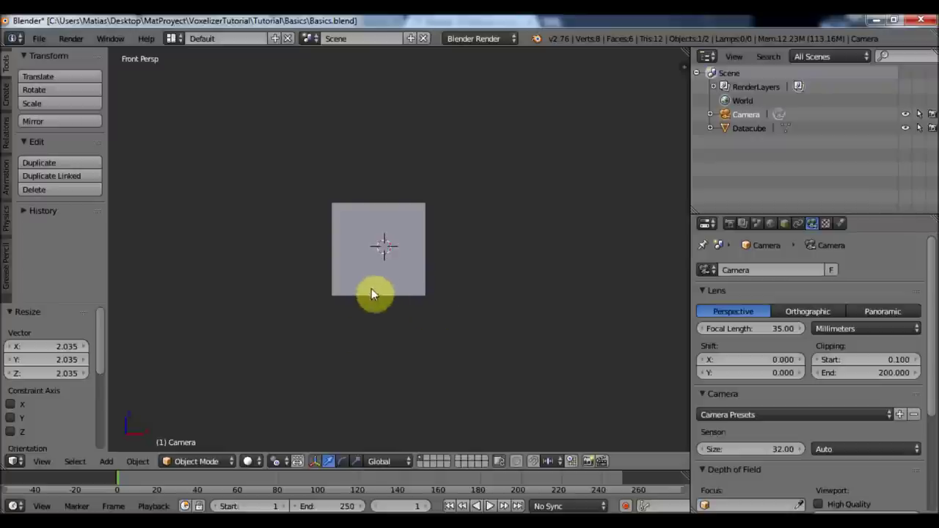
left_click(247, 461)
left_click(279, 369)
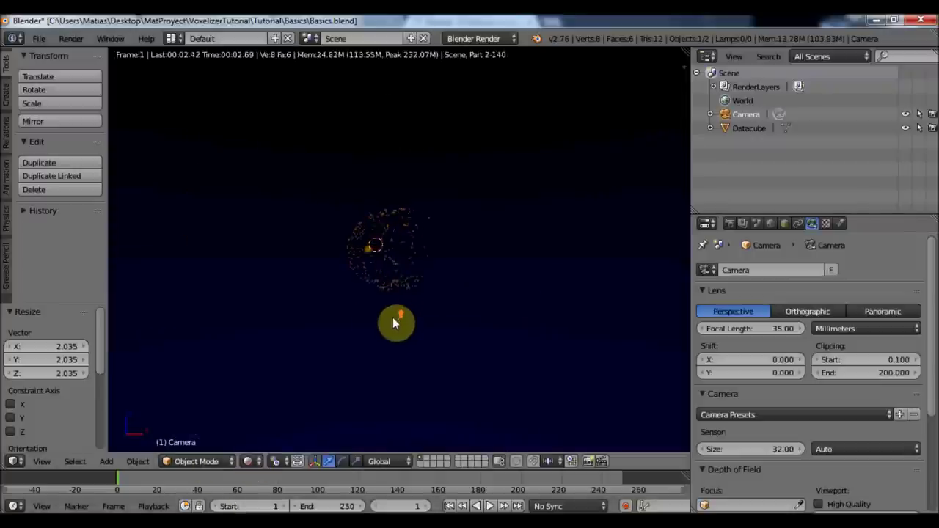
left_click(251, 462)
left_click(279, 365)
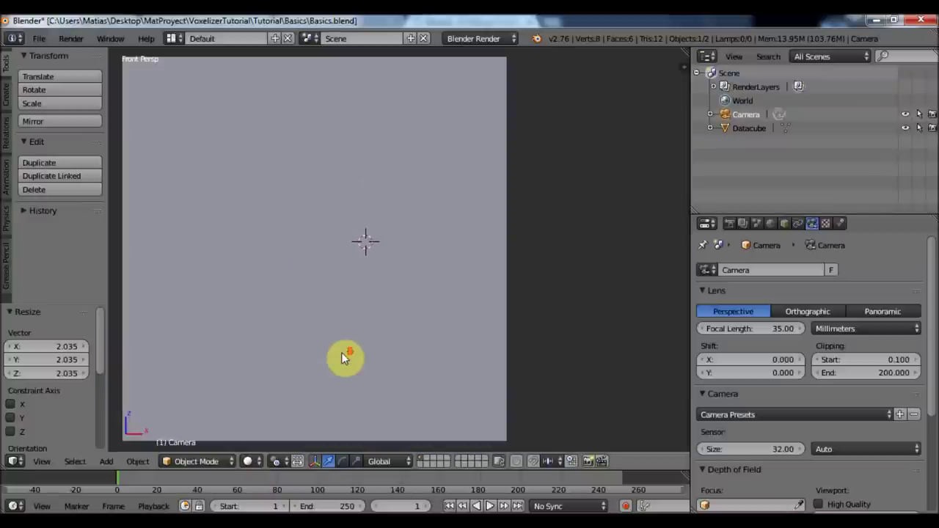
key("ctrl+alt+KP_0")
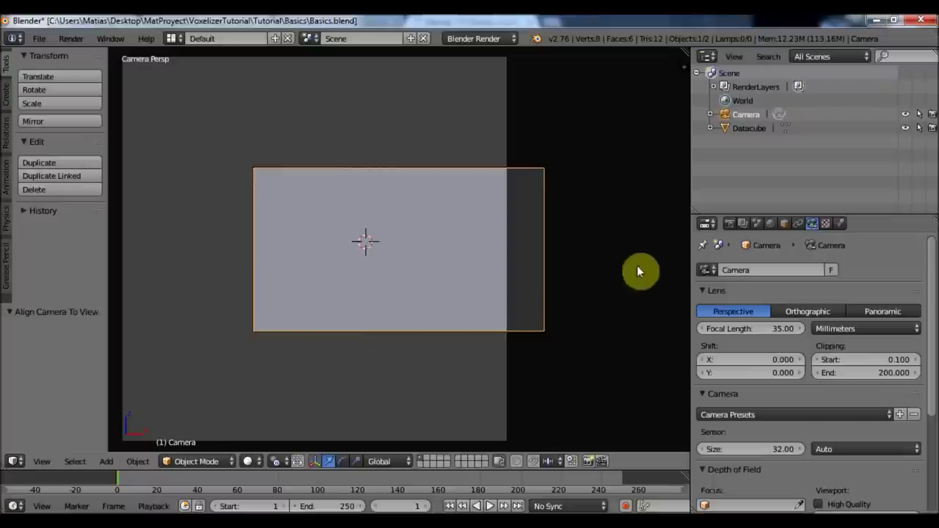
Set the render resolution to 1024 by 1024 px at 100% scale.
left_click(728, 224)
left_click(742, 372)
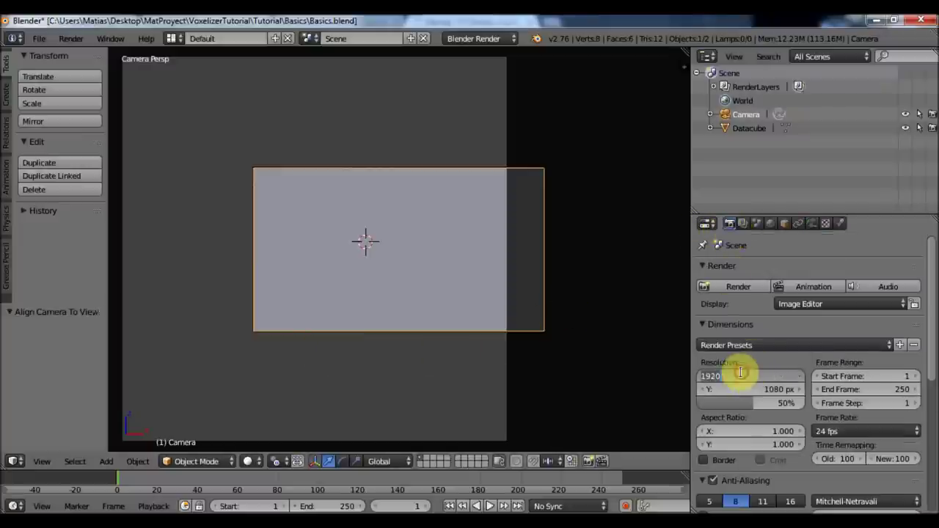
type("1")
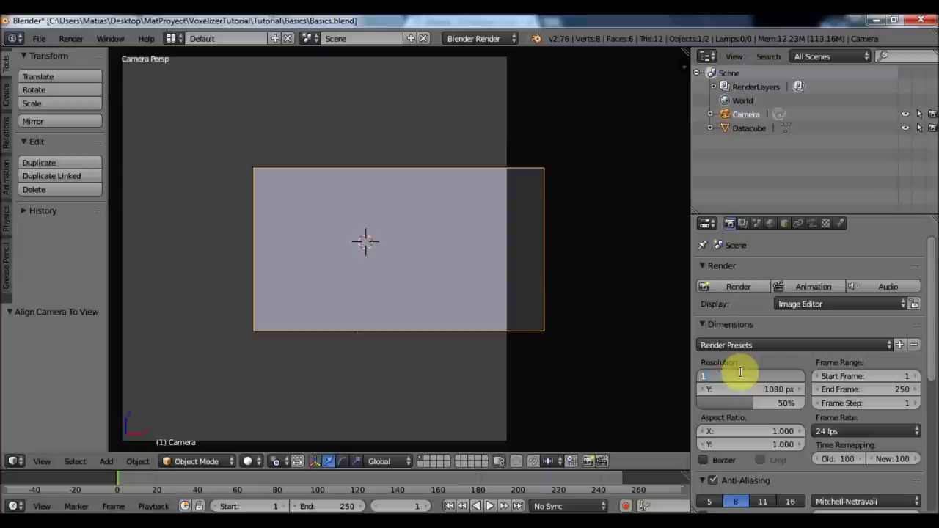
type("024")
key("Return")
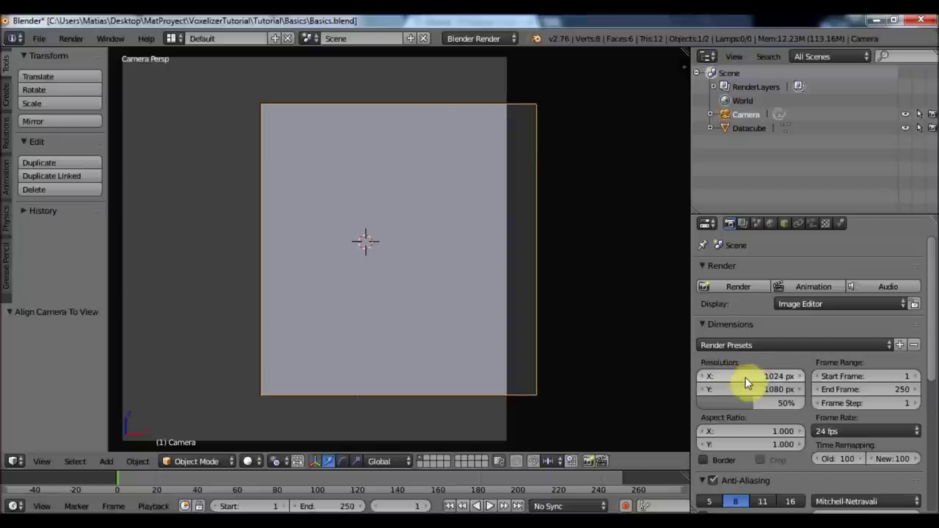
left_click(748, 387)
type("1024")
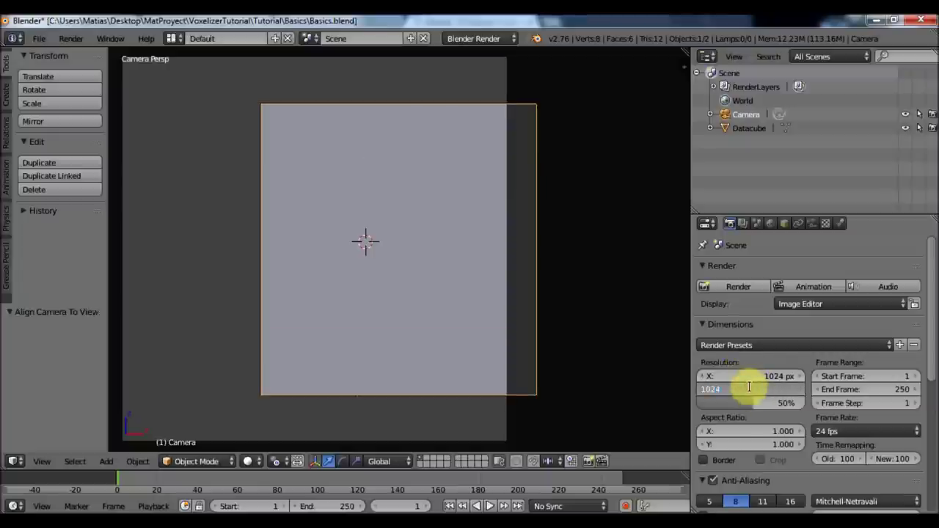
key("Return")
left_click(757, 410)
type("100")
key("Return")
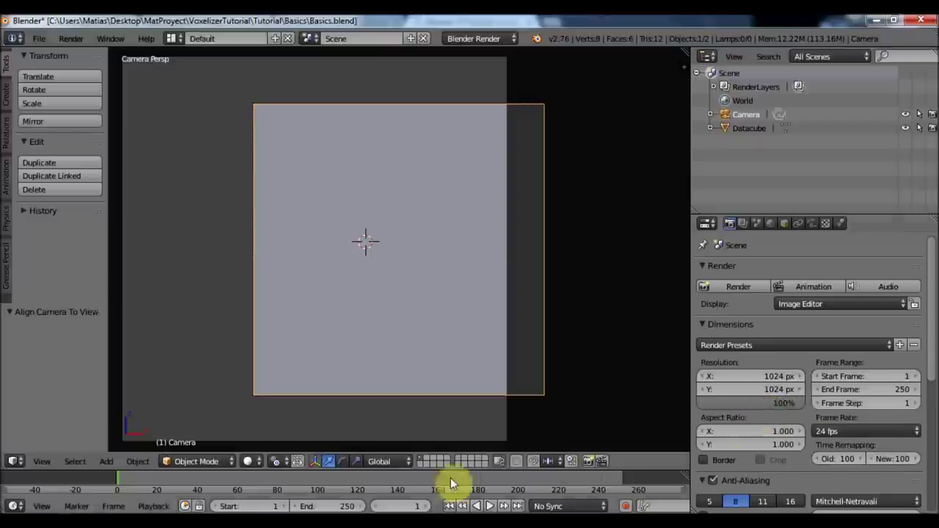
Turn on rendered shading and move the camera about -1.43 along its local X axis to centre the data.
left_click(248, 461)
key("r")
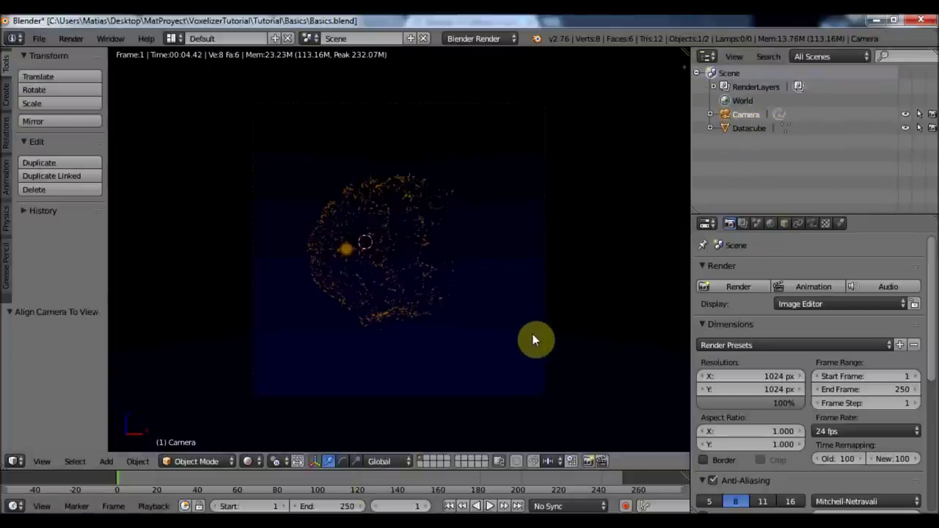
key("g")
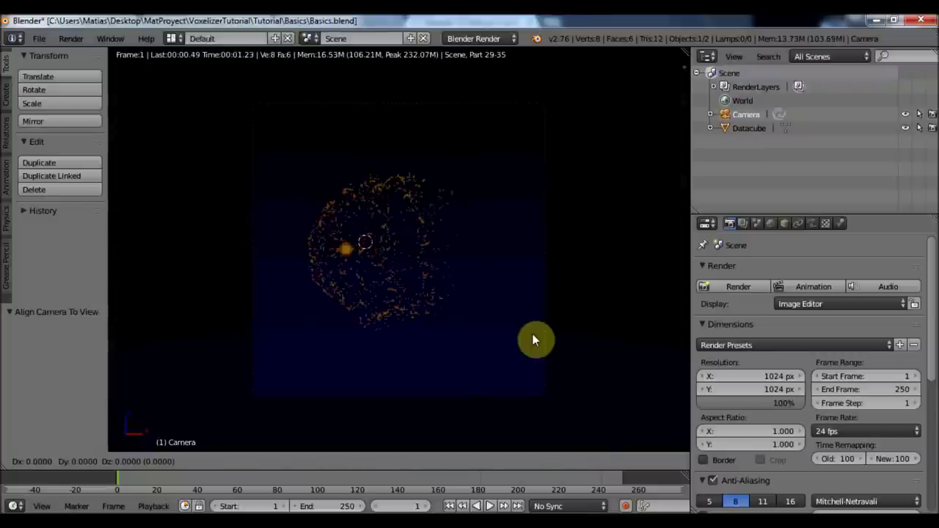
key("x")
key("x")
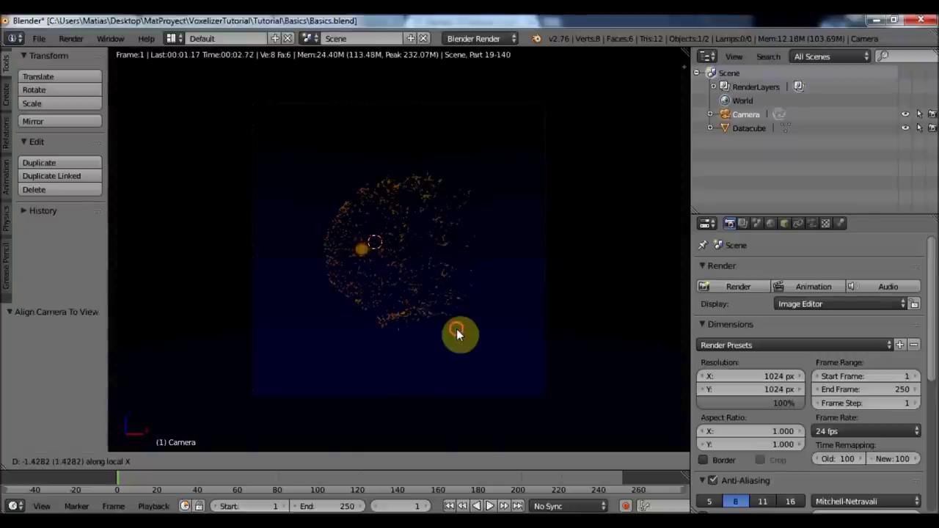
left_click(456, 331)
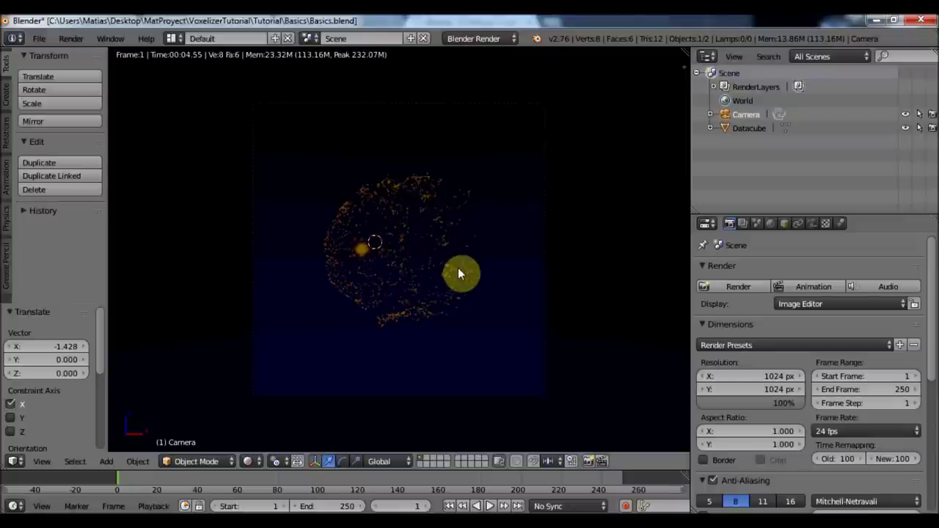
Move the camera about -9.71 along its local Z axis, closer to the data, and save the file.
key("g")
key("z")
key("z")
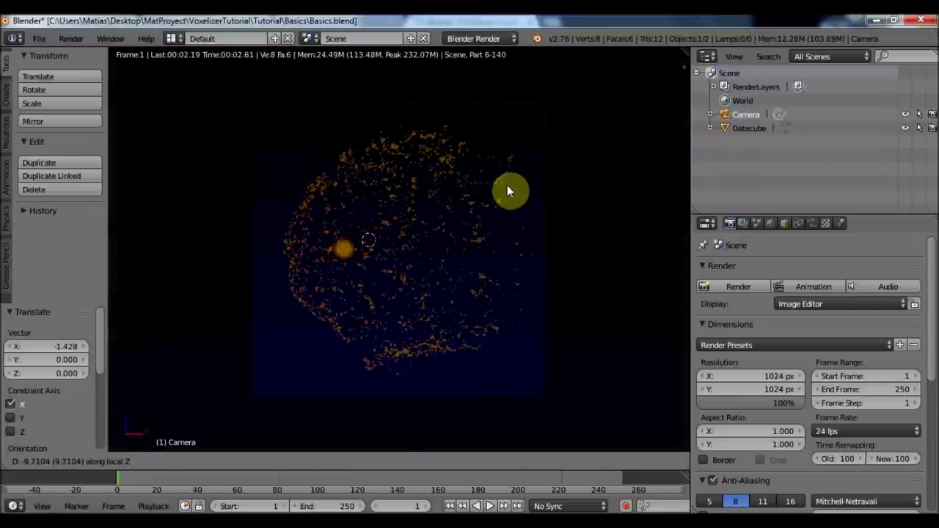
left_click(507, 185)
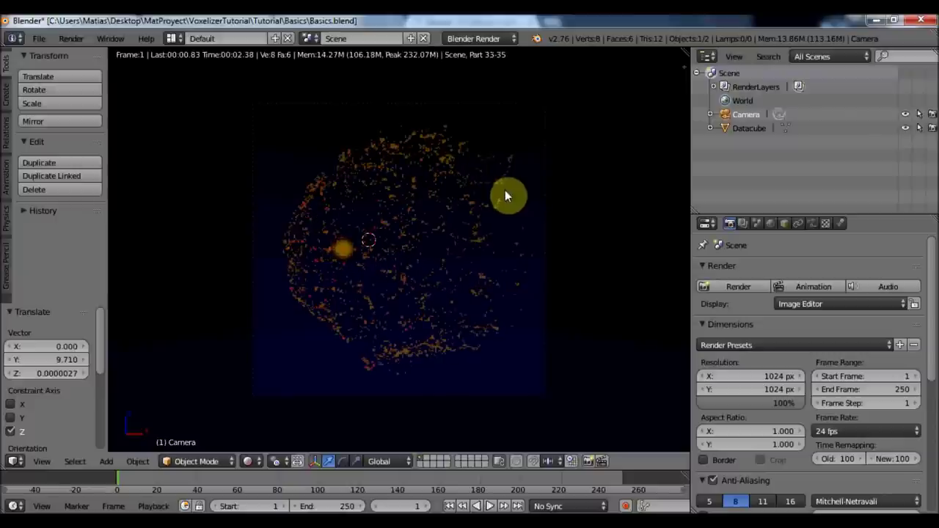
left_click(41, 41)
left_click(41, 39)
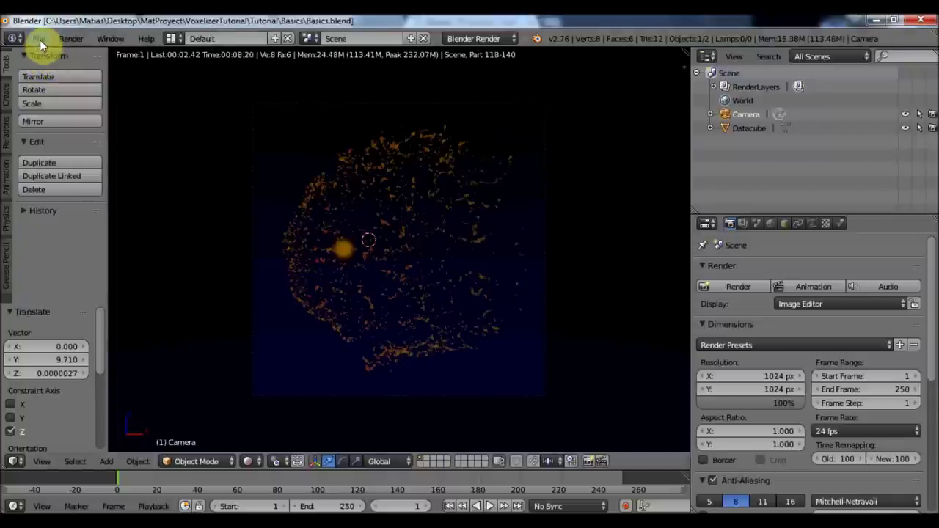
Show the backup .blend files in the Basics folder while browsing for a file, and leave without opening any.
left_click(40, 40)
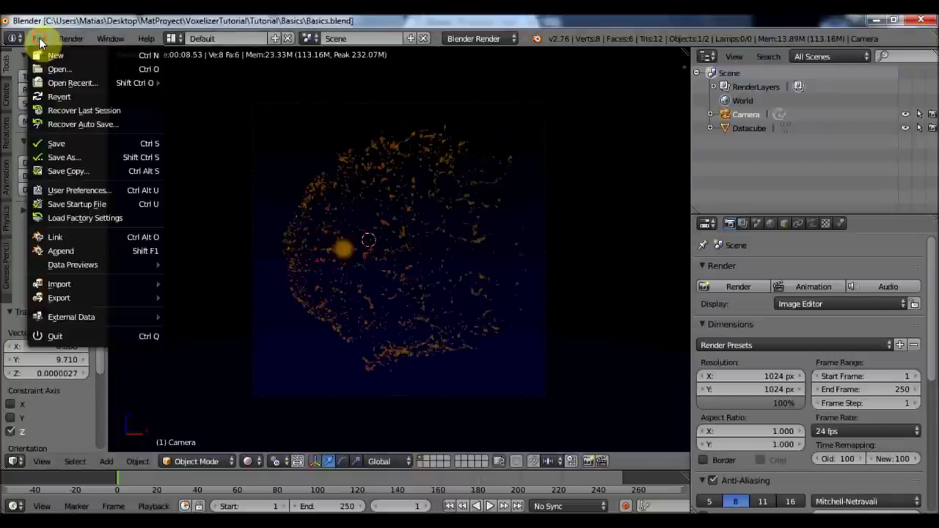
left_click(65, 69)
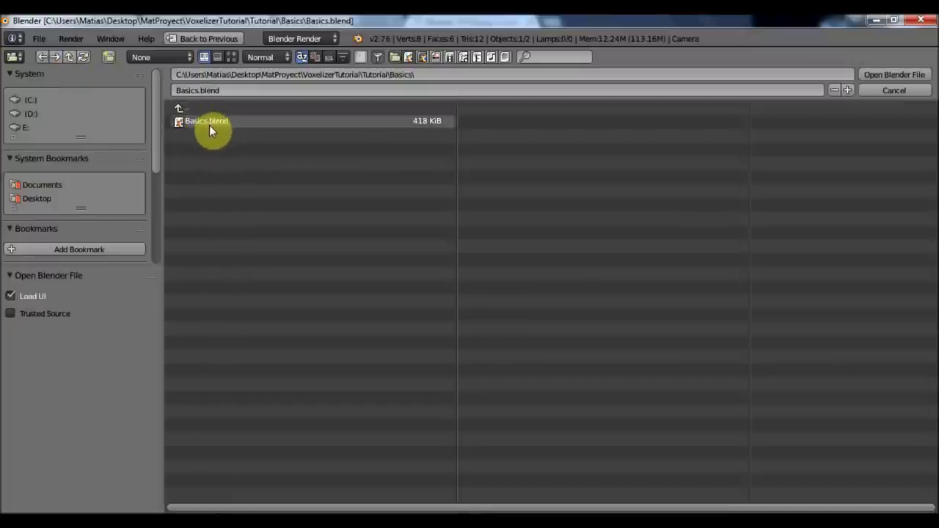
left_click(422, 58)
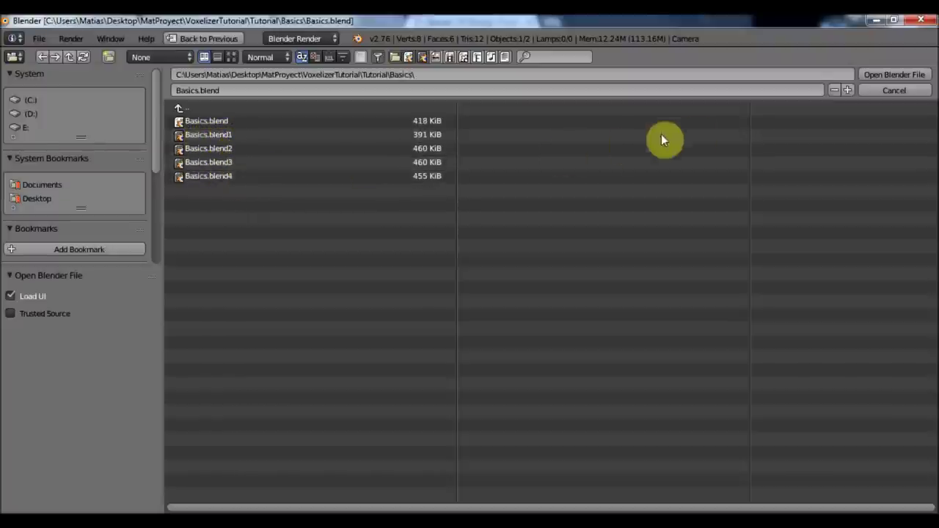
left_click(879, 94)
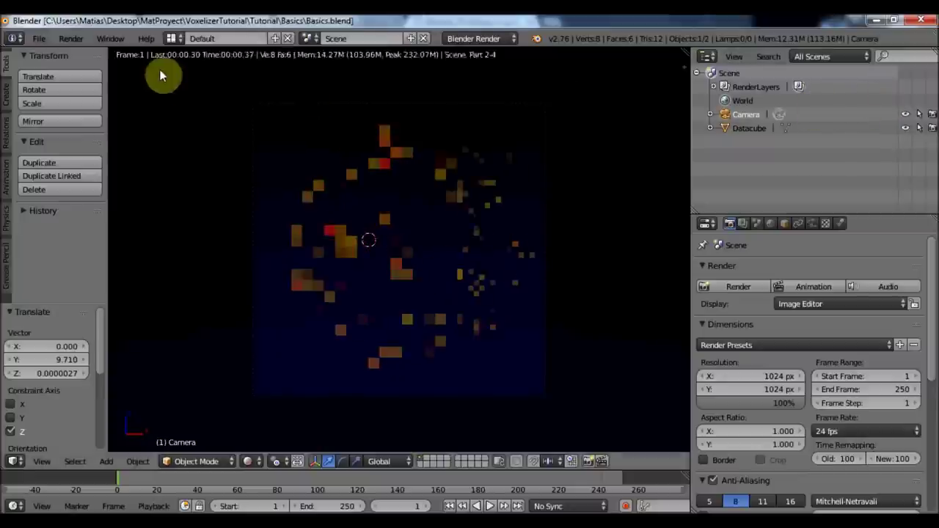
Check the Save Versions setting in the file preferences, and close the preferences without changing anything.
left_click(39, 38)
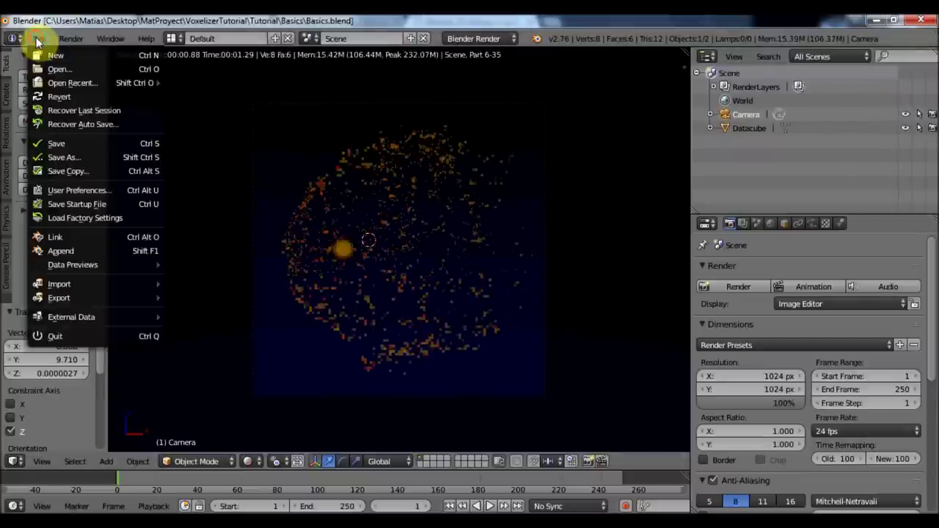
left_click(66, 190)
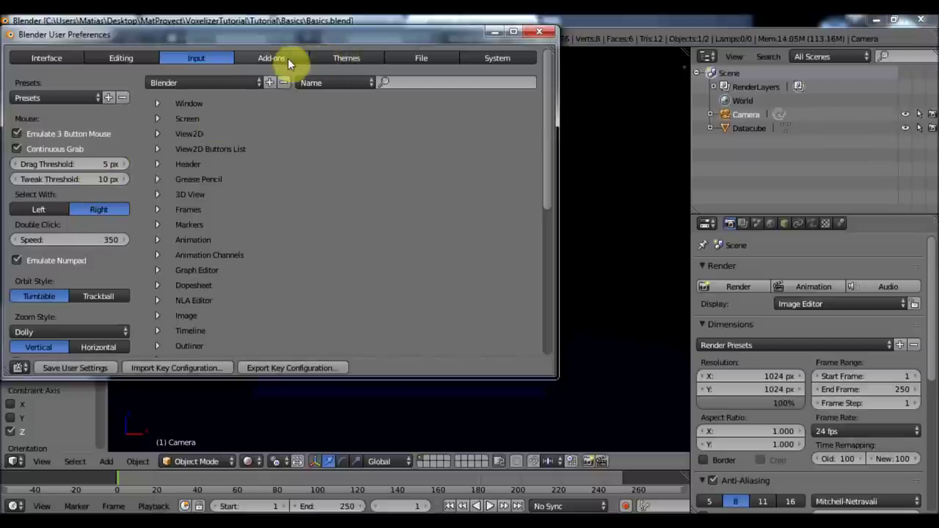
left_click(420, 60)
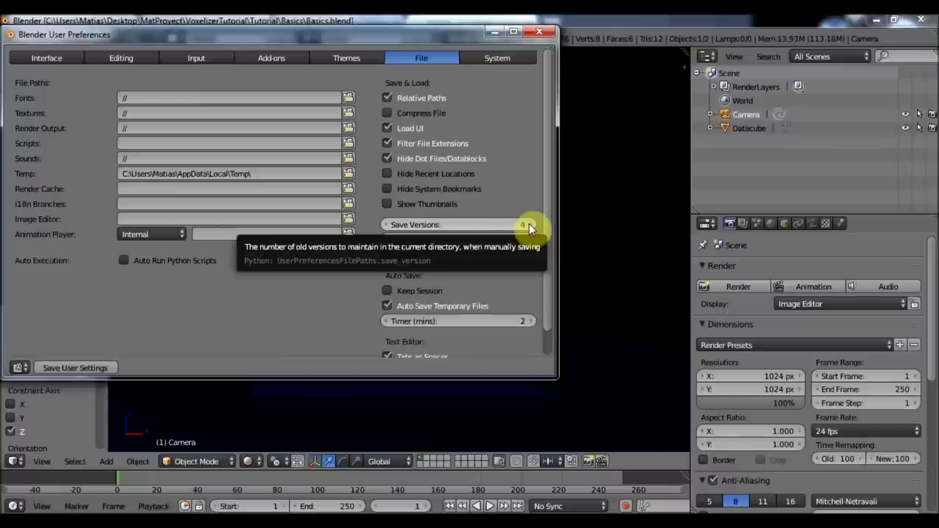
left_click(535, 33)
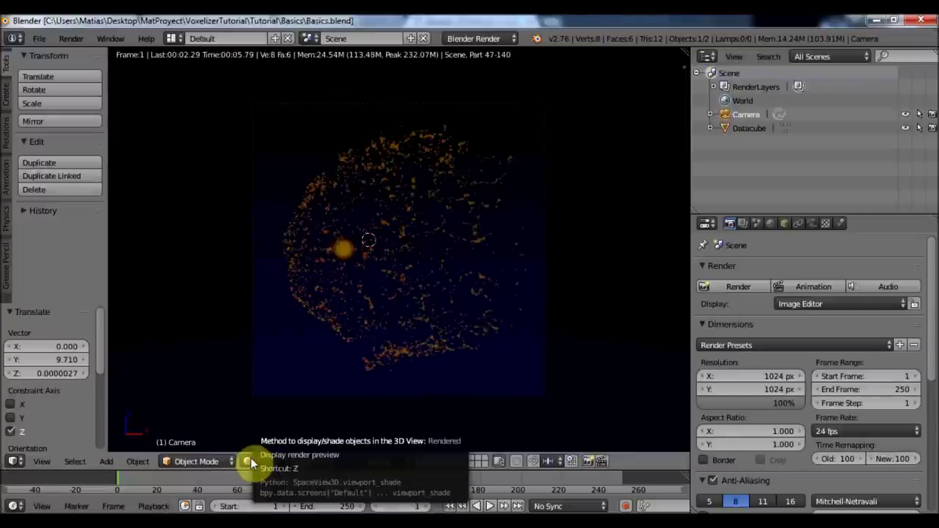
Render the current frame, view the whole image, and display the Datacube's texture colour ramp.
left_click(737, 285)
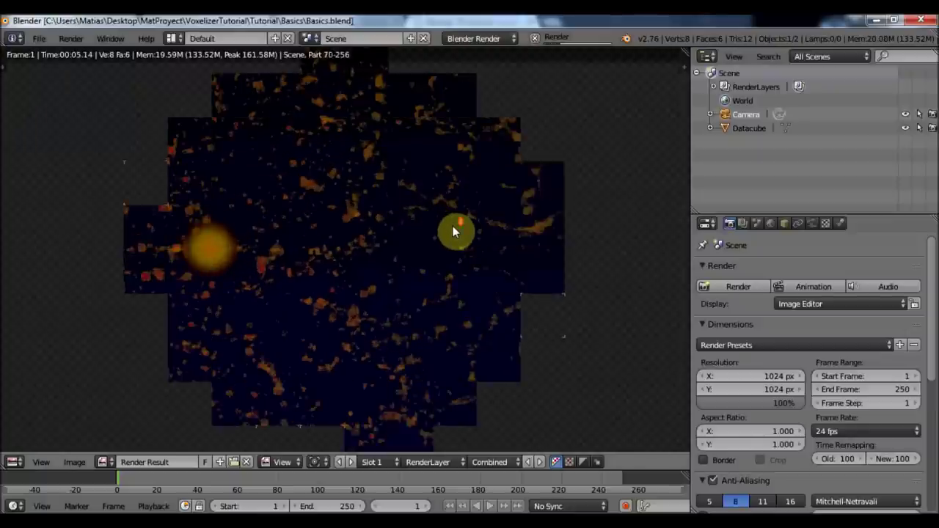
scroll(453, 227, "down", 2)
scroll(452, 227, "up", 1)
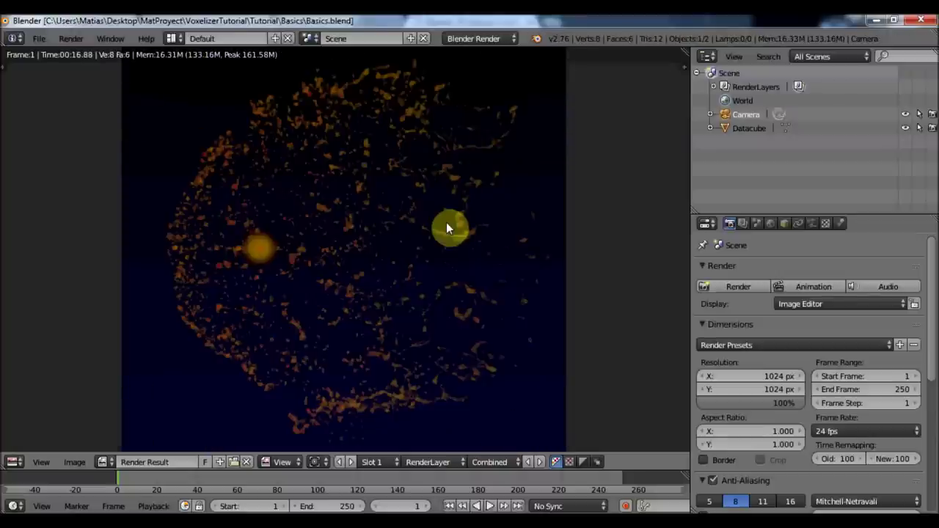
scroll(395, 316, "down", 2)
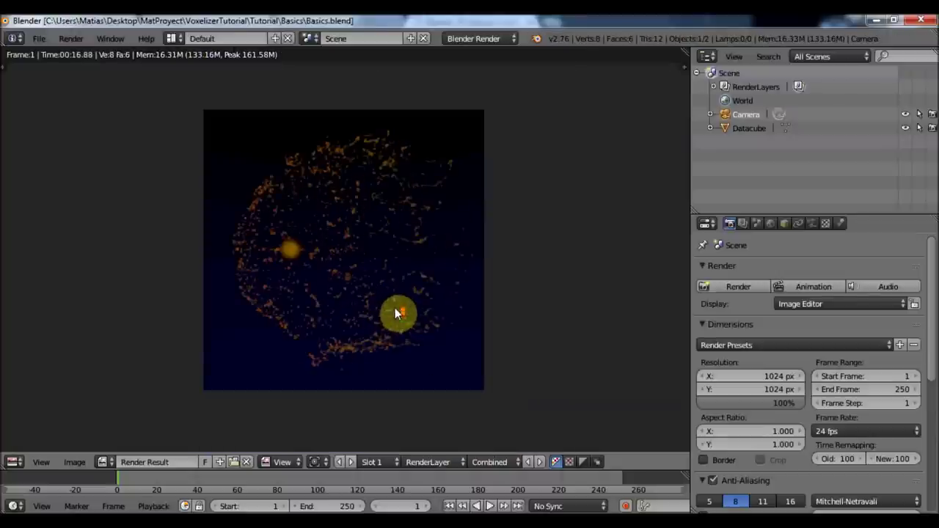
scroll(395, 314, "up", 1)
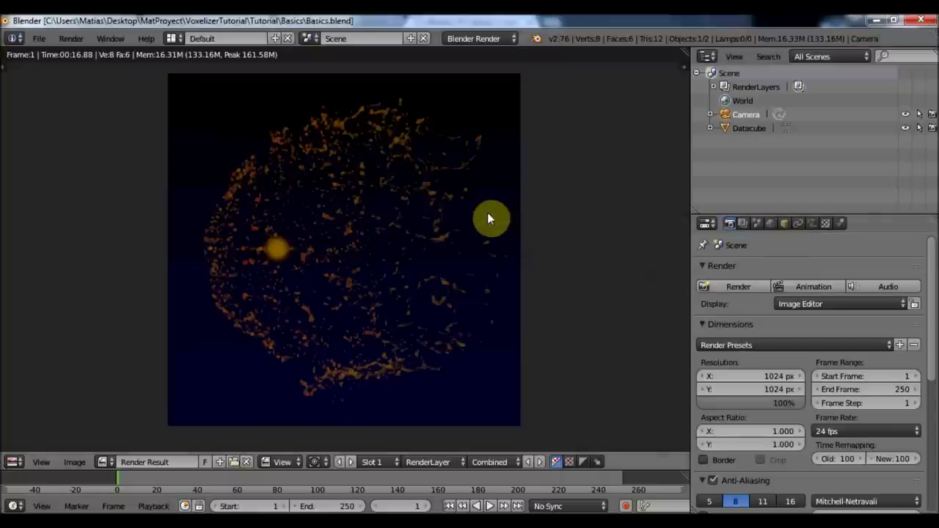
left_click(760, 130)
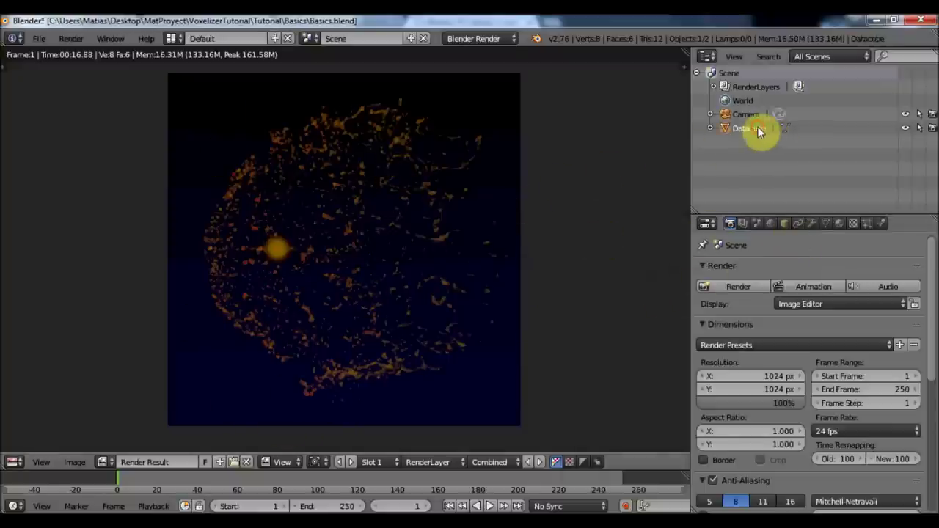
left_click(852, 223)
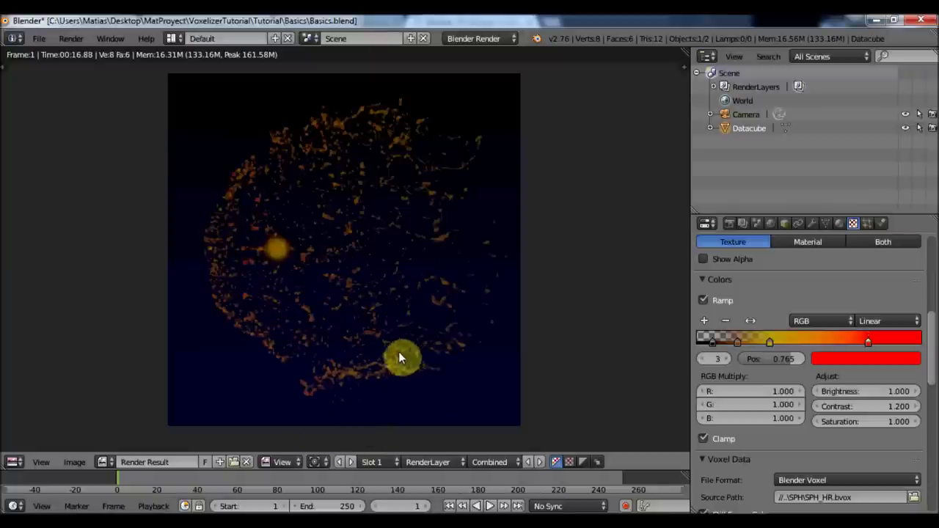
Switch the render result area to the Node Editor, show the compositing node tree, and enable Use Nodes and Backdrop.
left_click(11, 463)
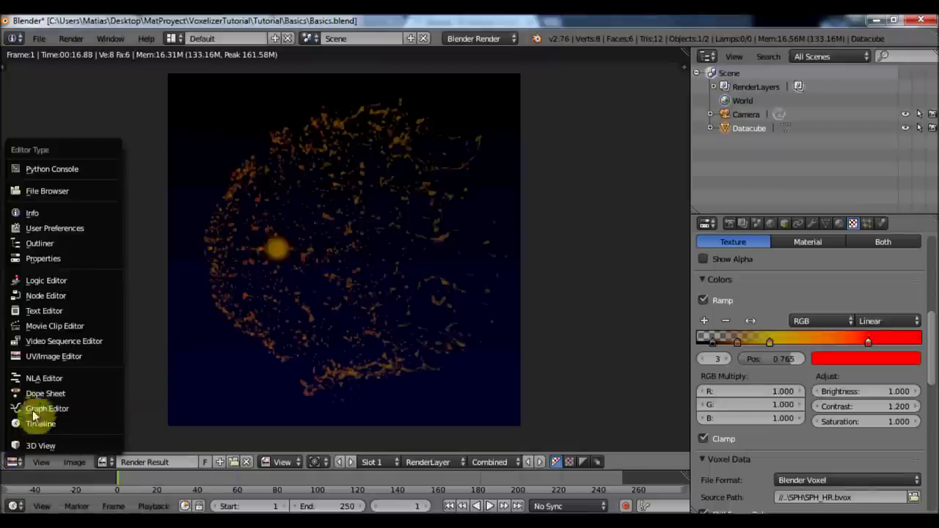
left_click(73, 299)
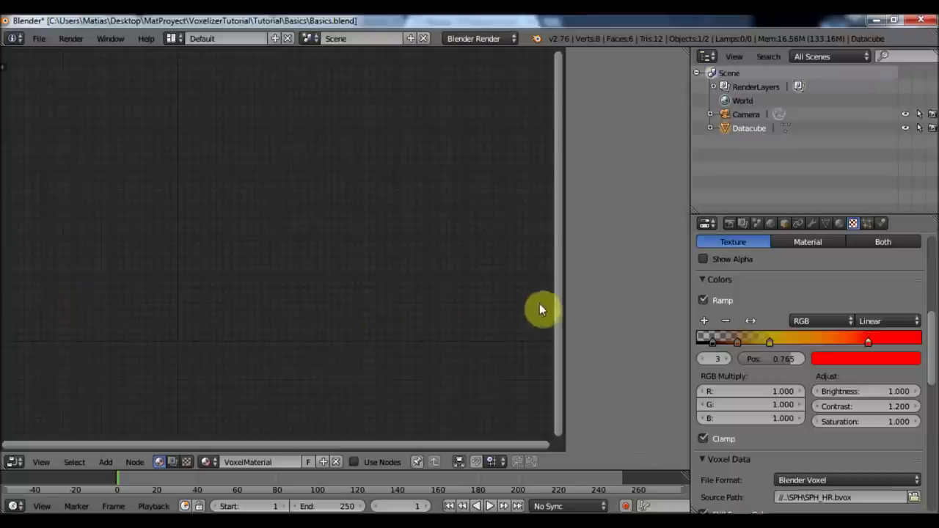
left_click_drag(566, 298, 798, 320)
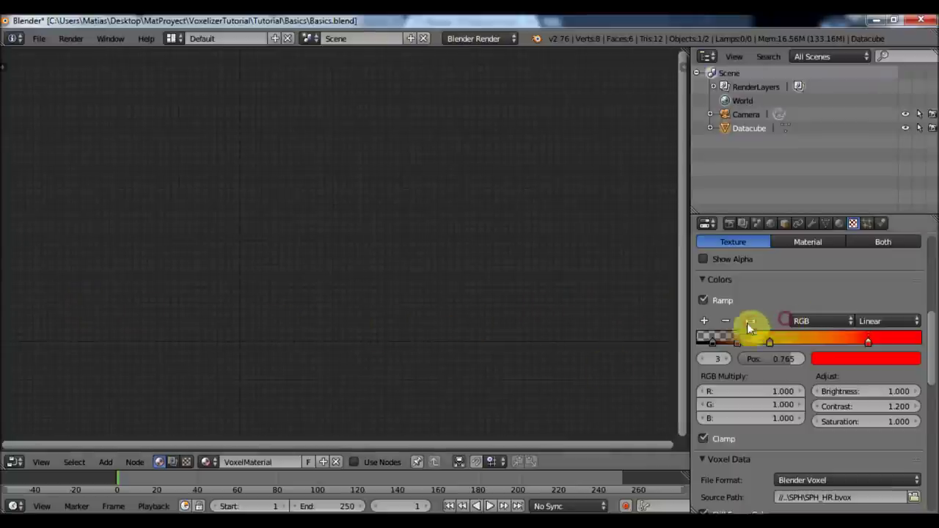
left_click(14, 462)
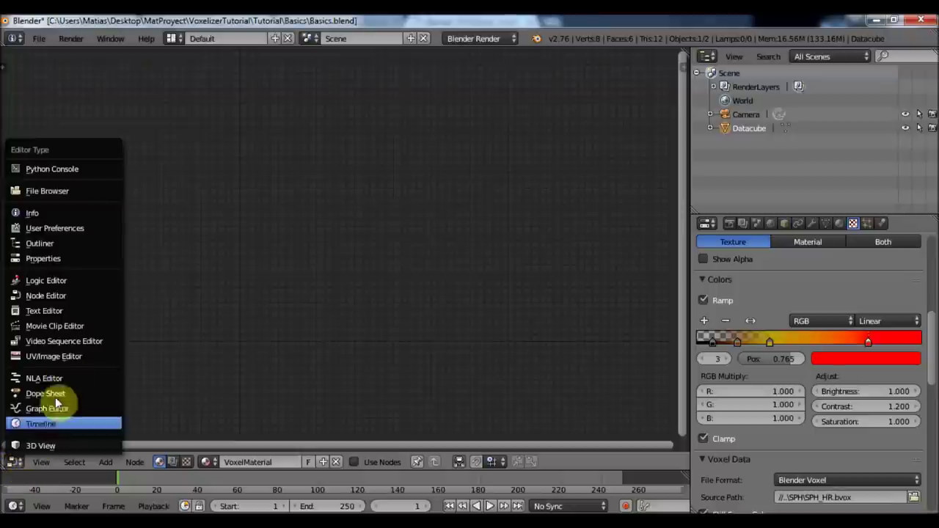
left_click(92, 297)
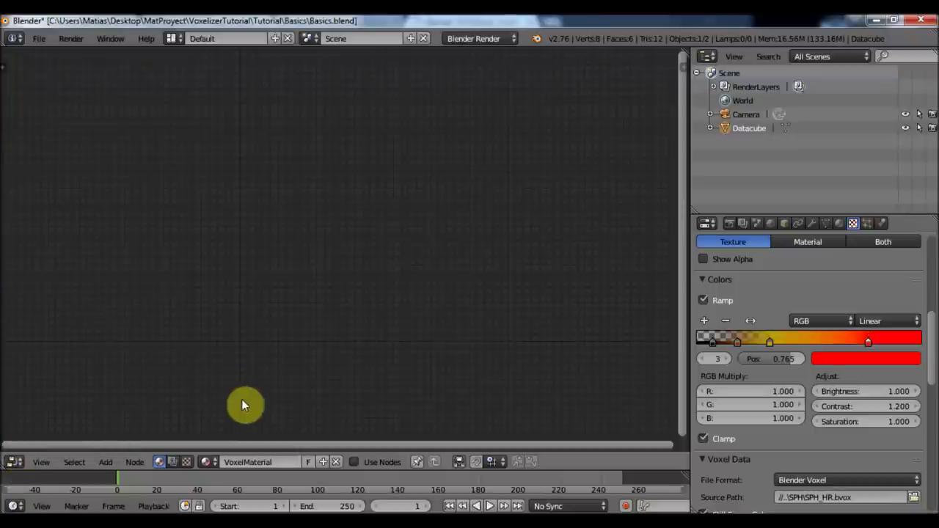
left_click(174, 462)
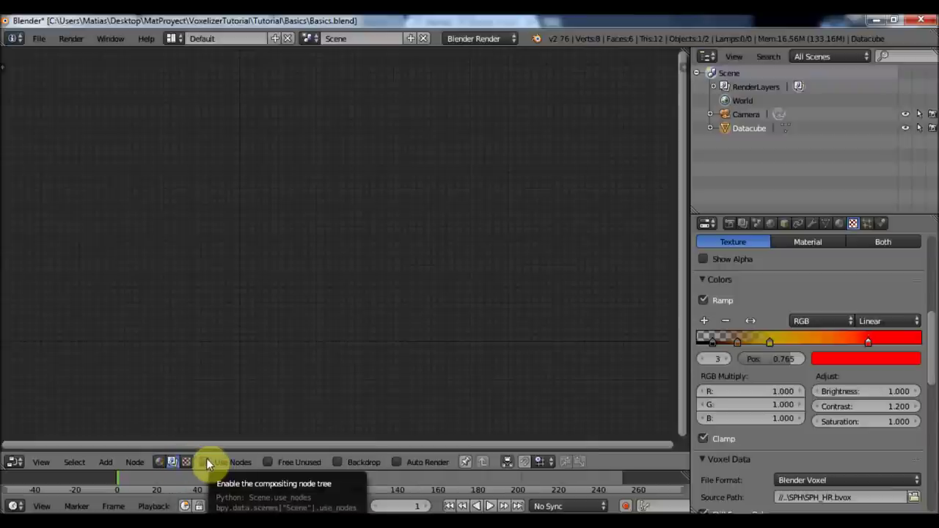
left_click(205, 462)
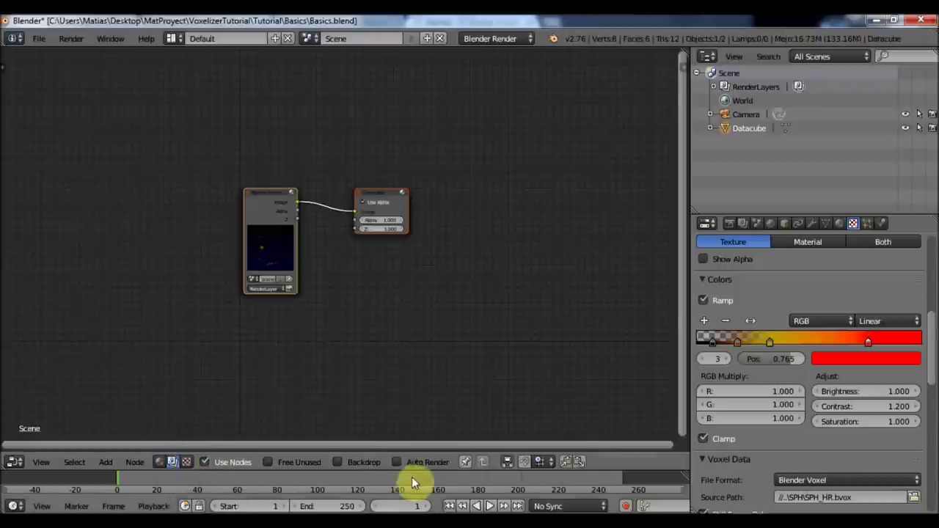
left_click(374, 464)
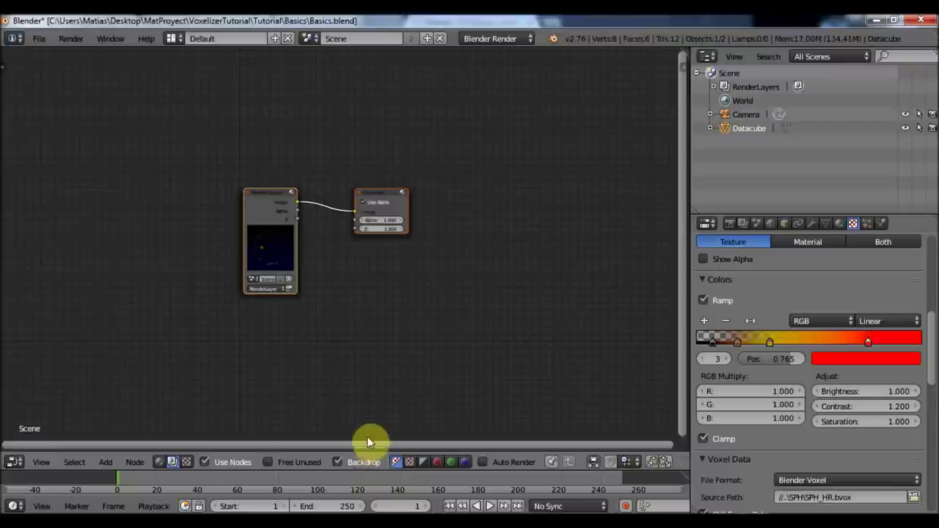
Move the Render Layers and Composite nodes apart to make room for more nodes between them.
scroll(359, 424, "up", 3)
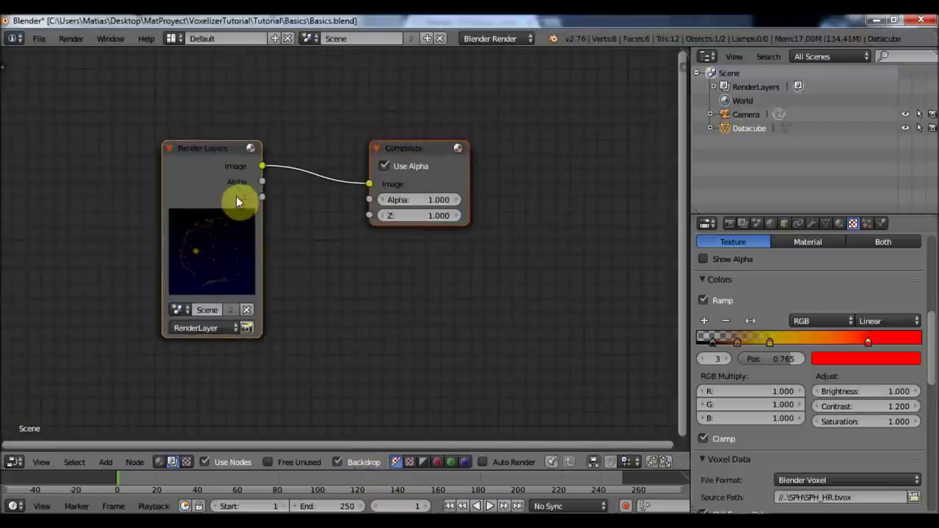
left_click_drag(216, 193, 141, 177)
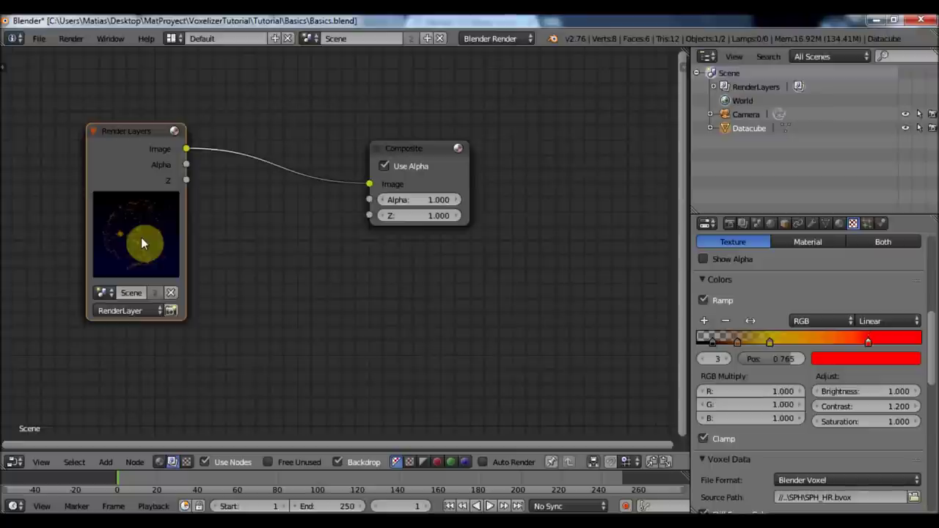
left_click_drag(422, 149, 536, 140)
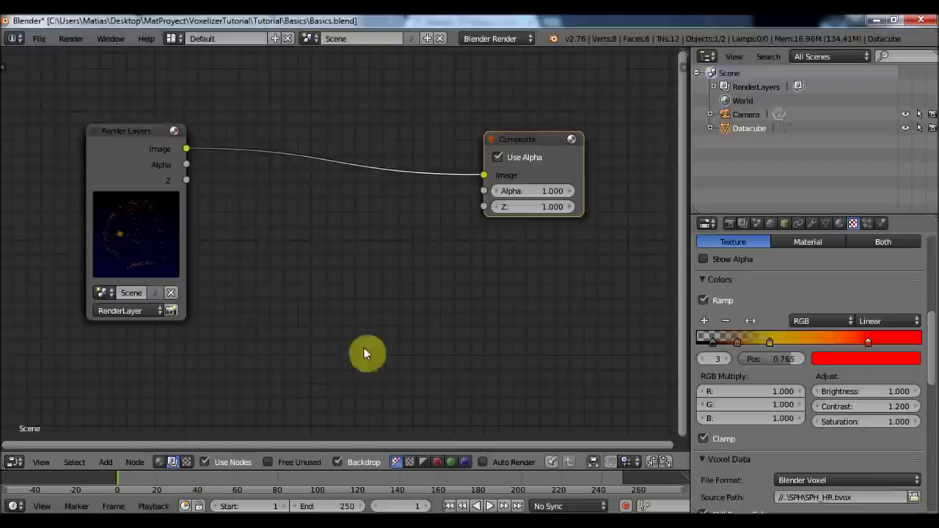
Add a Viewer output node and place it just below the Composite node.
left_click(104, 462)
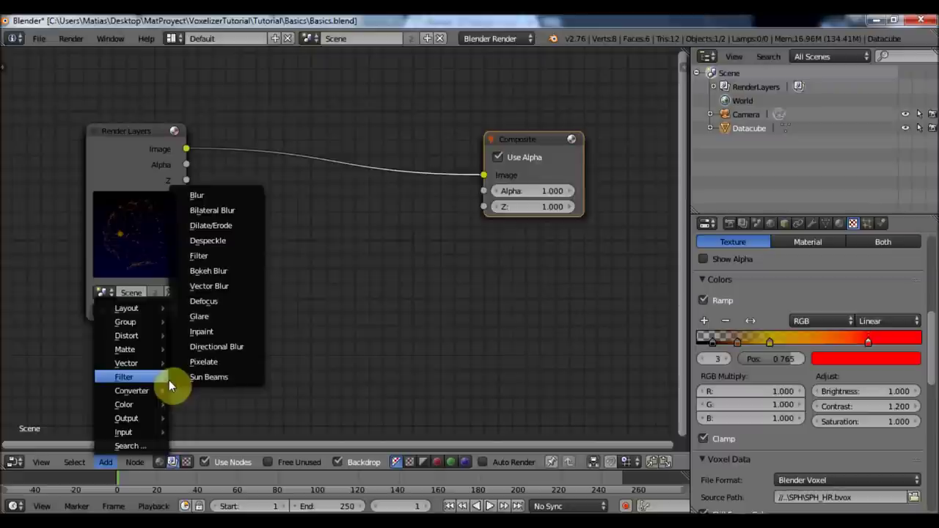
mouse_move(151, 407)
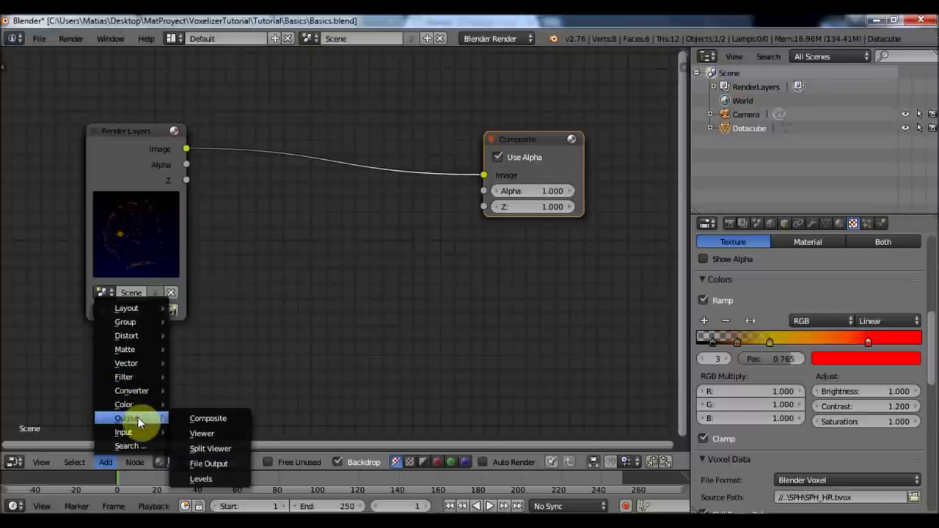
left_click(205, 432)
left_click(474, 237)
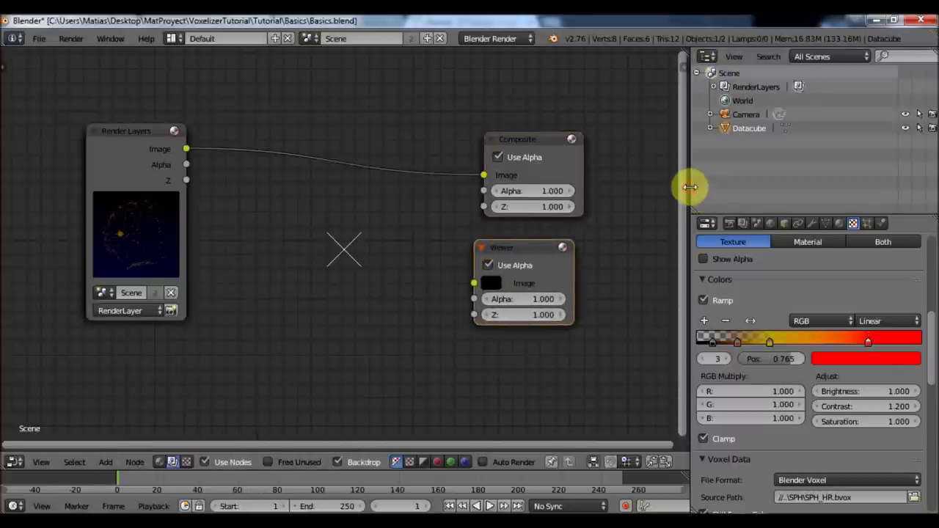
Widen the node editor with its properties region shown, and connect the Render Layers image output to the Viewer's image input.
left_click_drag(690, 187, 834, 184)
key("n")
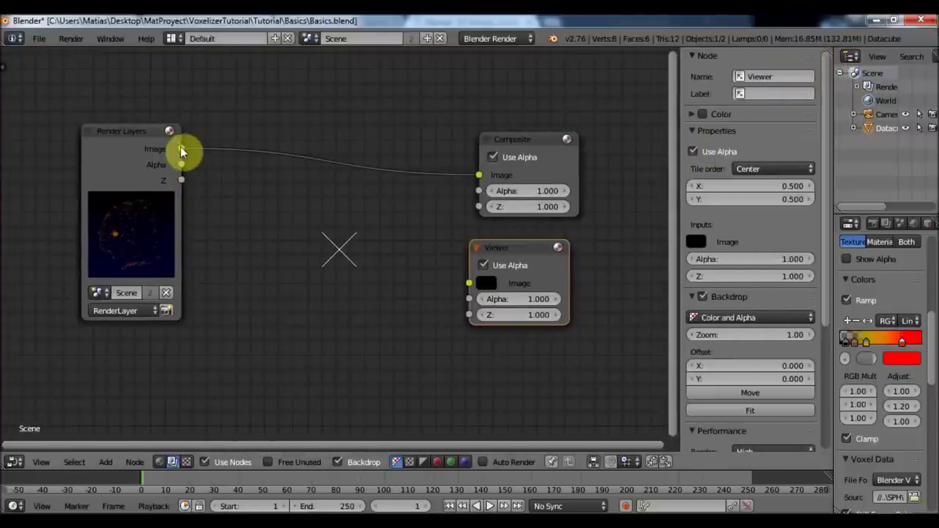
left_click_drag(182, 152, 470, 284)
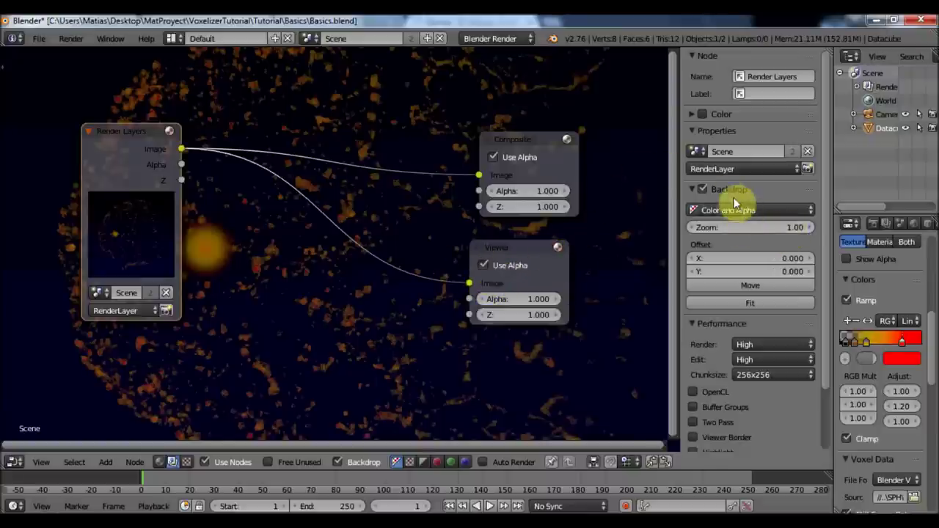
Set the backdrop zoom to 0.53 and move the Composite and Viewer nodes farther from Render Layers.
left_click(785, 227)
left_click_drag(785, 227, 746, 226)
left_click_drag(521, 147, 563, 116)
left_click_drag(529, 243, 573, 228)
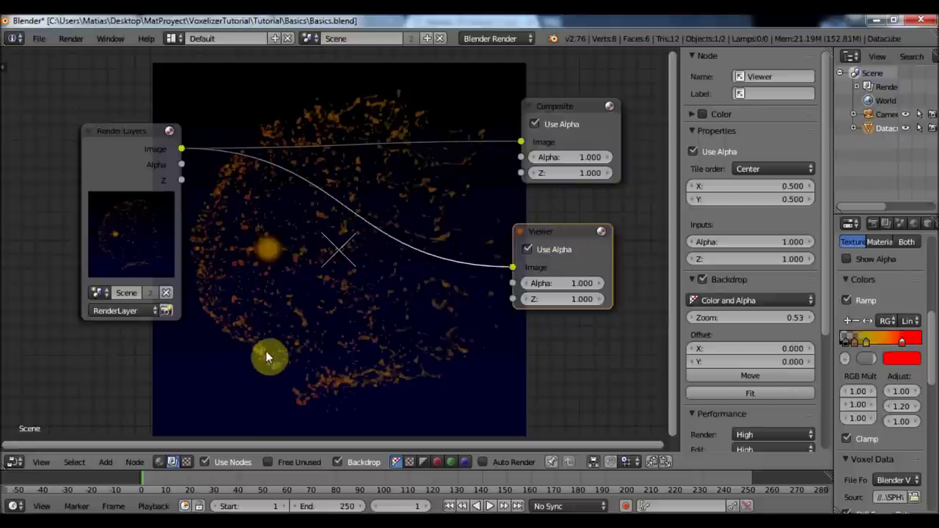
Add a Color Balance node and insert it into the link between Render Layers and Viewer.
key("shift+a")
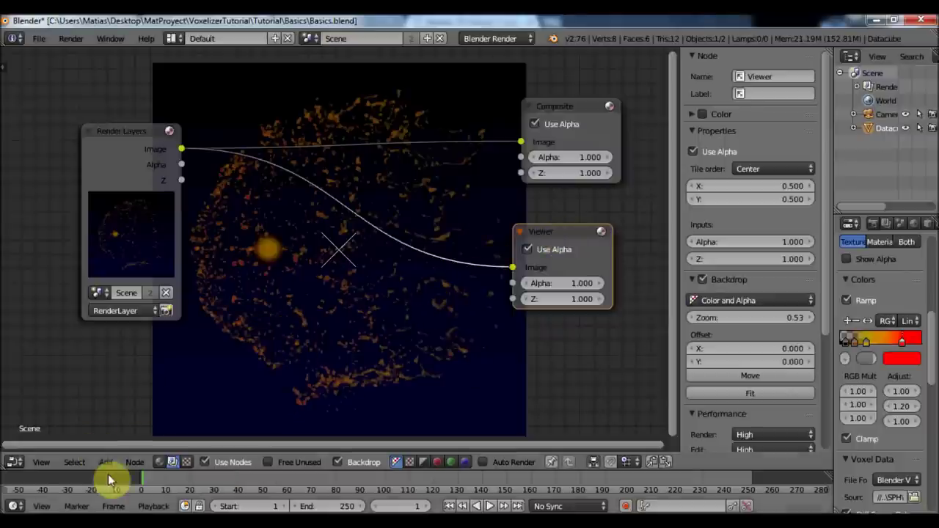
left_click(107, 466)
key("shift+a")
mouse_move(310, 329)
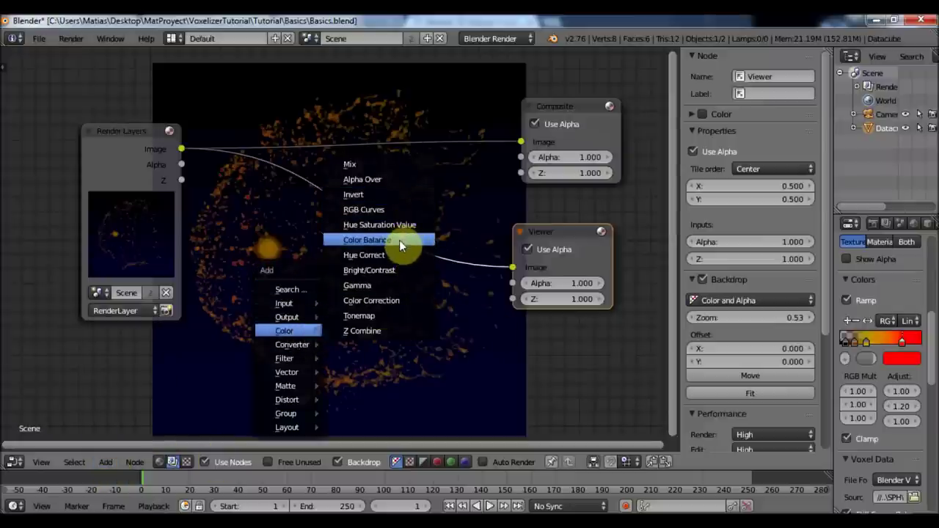
left_click(399, 240)
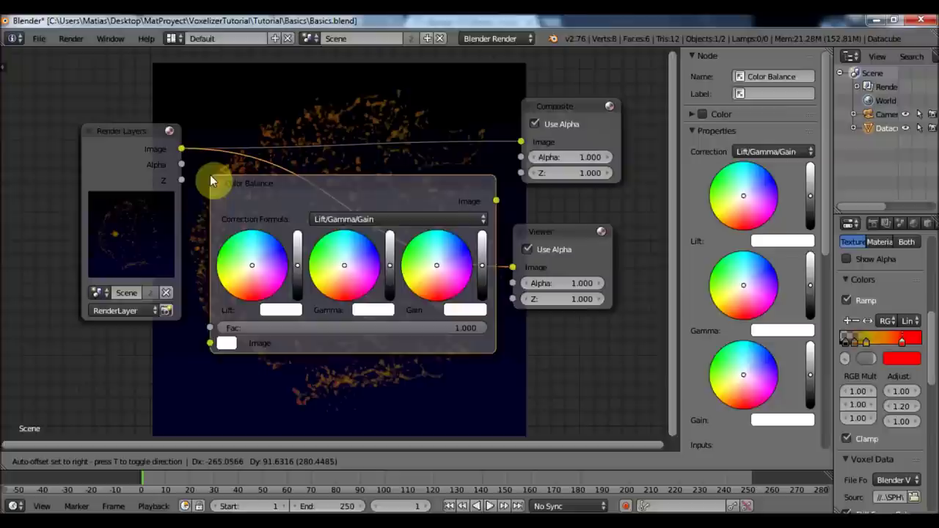
left_click(208, 168)
Shift the Render Layers and Color Balance nodes left so that the Color Balance node sits clear of its neighbours.
left_click_drag(141, 145, 37, 130)
left_click(367, 184)
left_click_drag(367, 185, 279, 188)
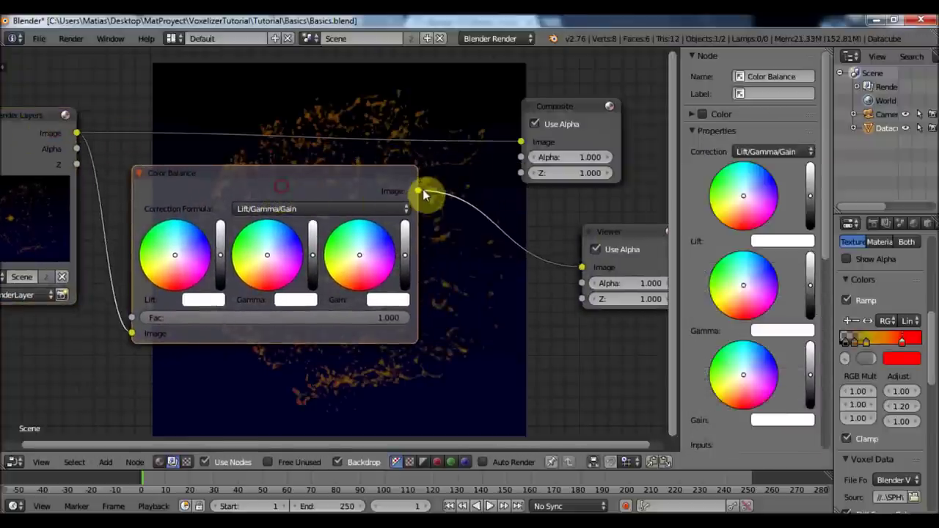
Connect the Color Balance image output to the Composite node and line up the Composite and Viewer nodes beside it.
left_click_drag(417, 190, 521, 143)
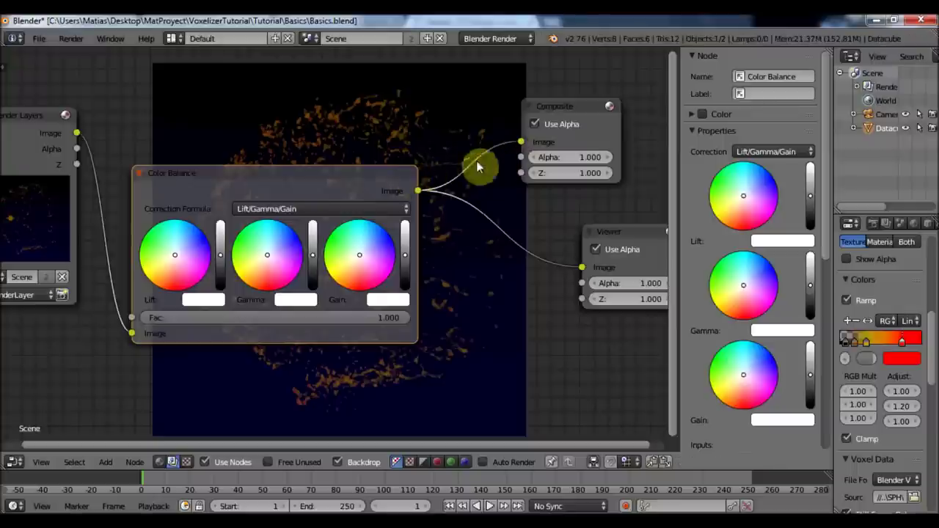
left_click_drag(576, 106, 603, 110)
left_click_drag(601, 230, 558, 223)
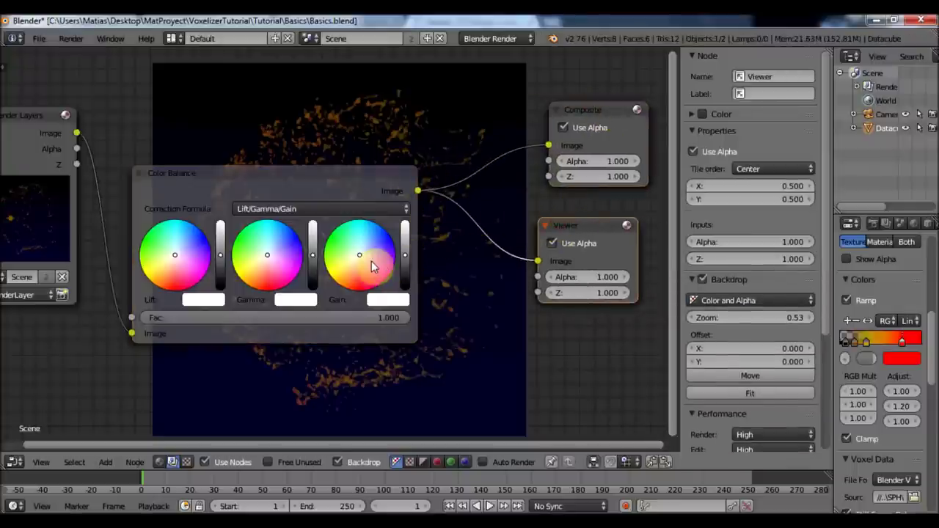
Tint the Color Balance node's Gamma a saturated orange-red and move the Viewer node slightly farther away.
left_click_drag(267, 255, 264, 297)
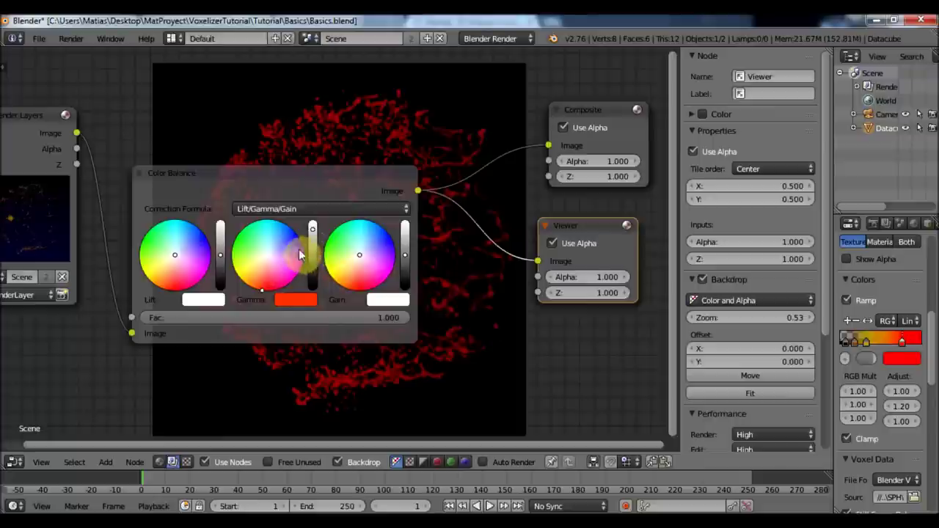
mouse_move(606, 236)
left_mouse_down()
mouse_move(648, 230)
mouse_move(619, 233)
left_mouse_up()
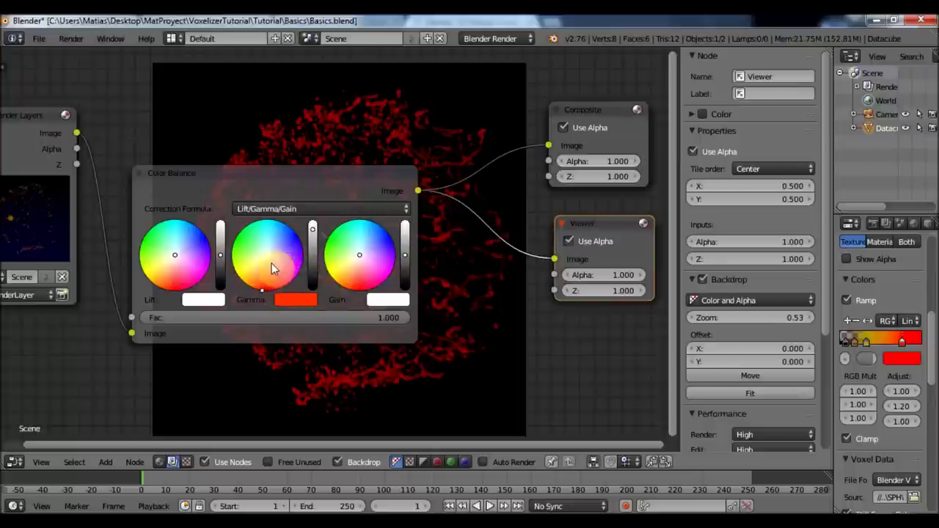
Reset the Color Balance node's Gamma colour to neutral white with R, G and B all set to 1.
left_click(307, 297)
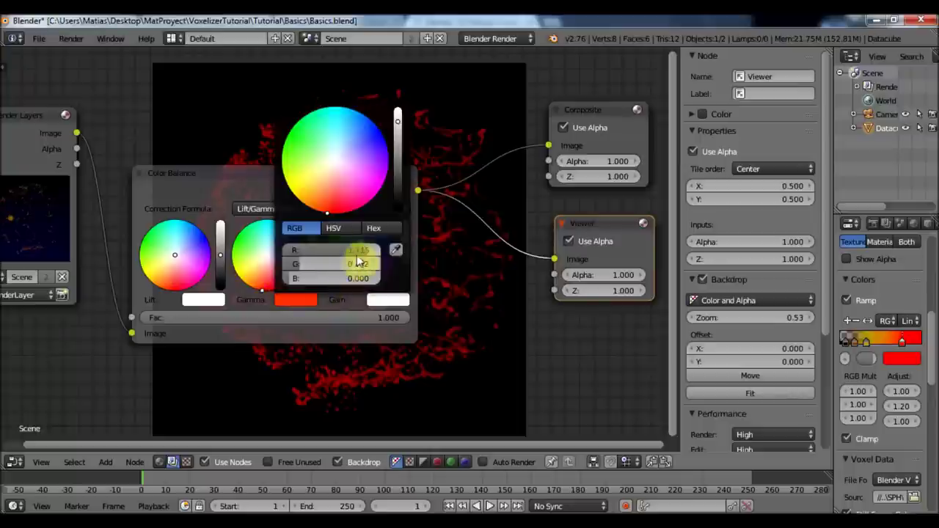
left_click(357, 252)
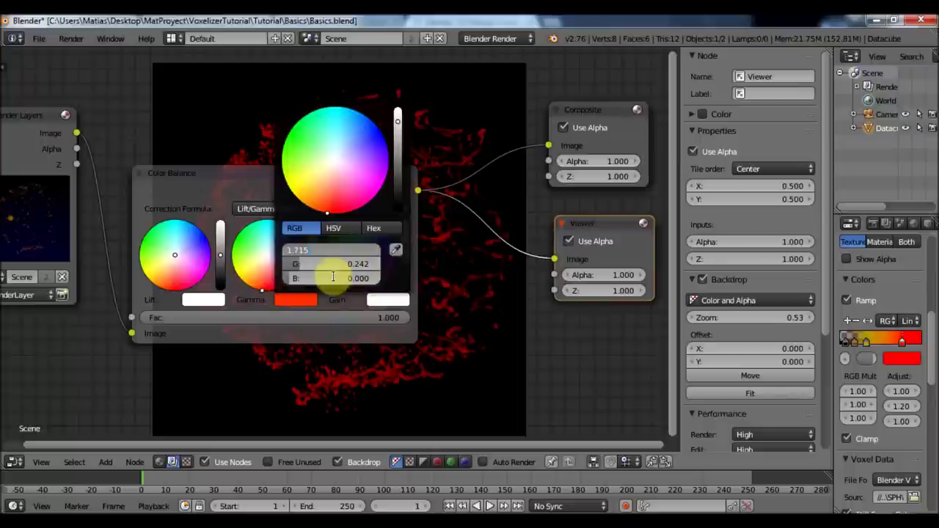
type("1")
key("Tab")
type("1")
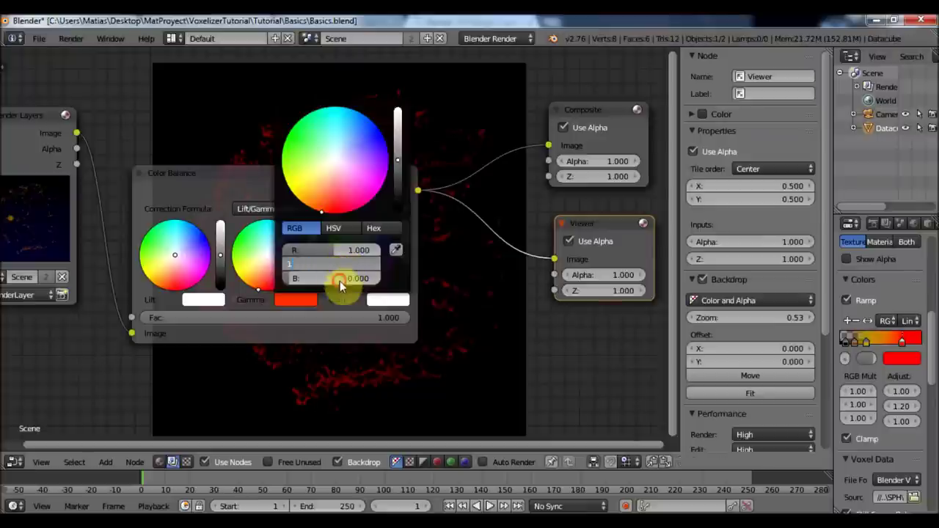
key("Tab")
type("1")
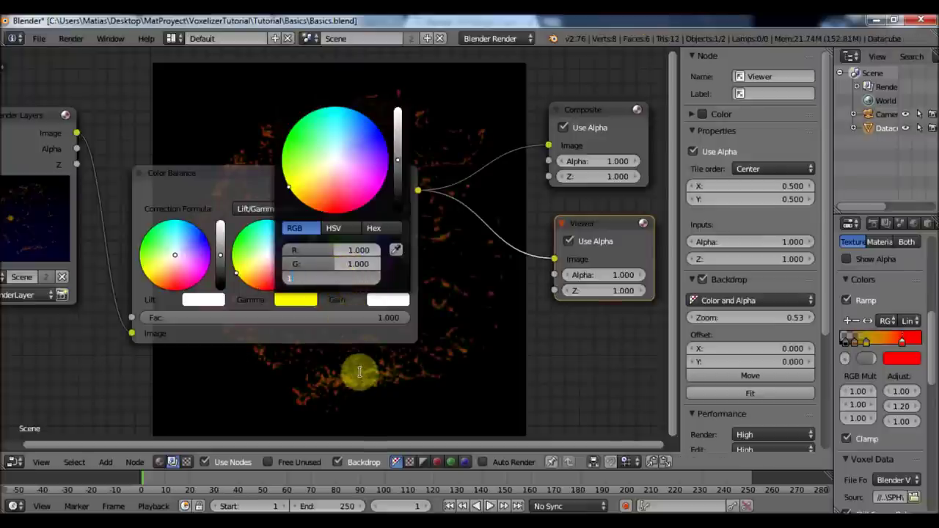
key("Return")
Move the Color Balance node down to the lower edge of the backdrop so it uncovers the rendered image.
left_click_drag(315, 184, 337, 175)
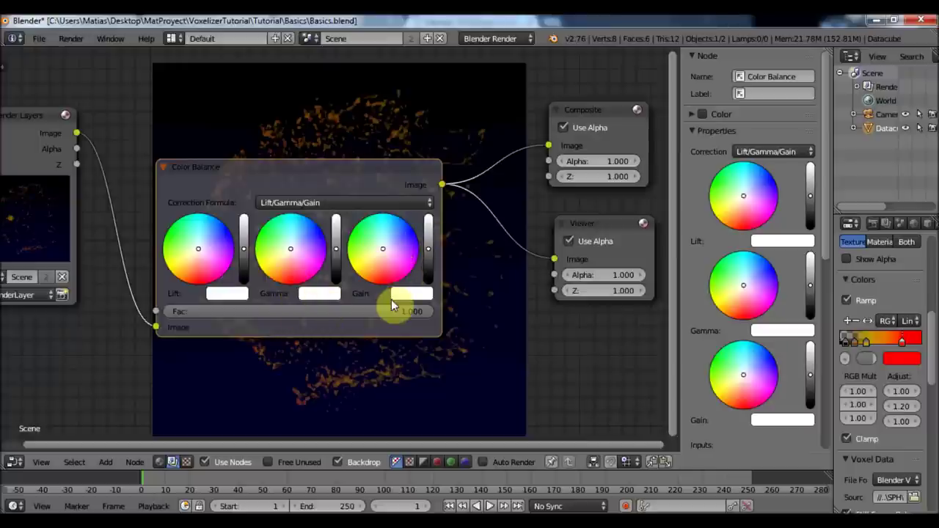
left_click_drag(399, 174, 398, 289)
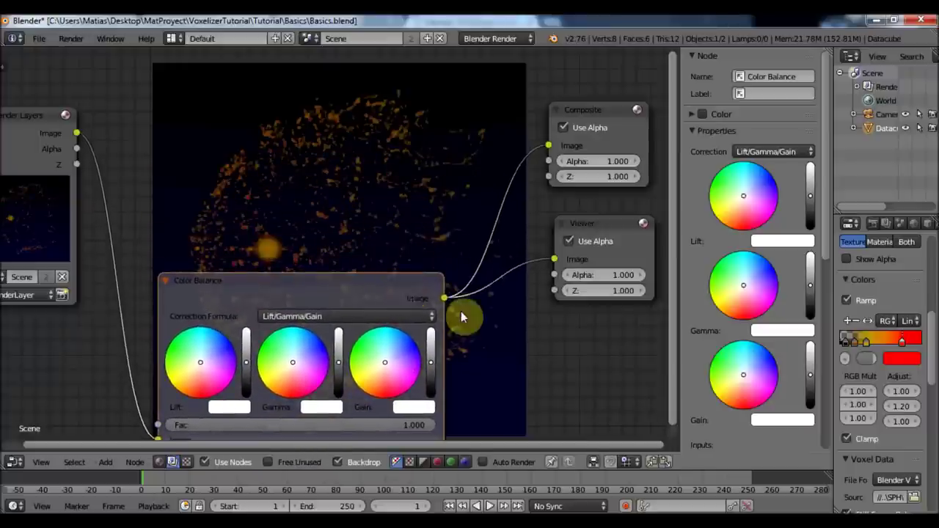
left_click_drag(291, 287, 325, 426)
Tint the Color Balance node's Gain slightly towards red-orange and raise its brightness a little.
left_click(743, 386)
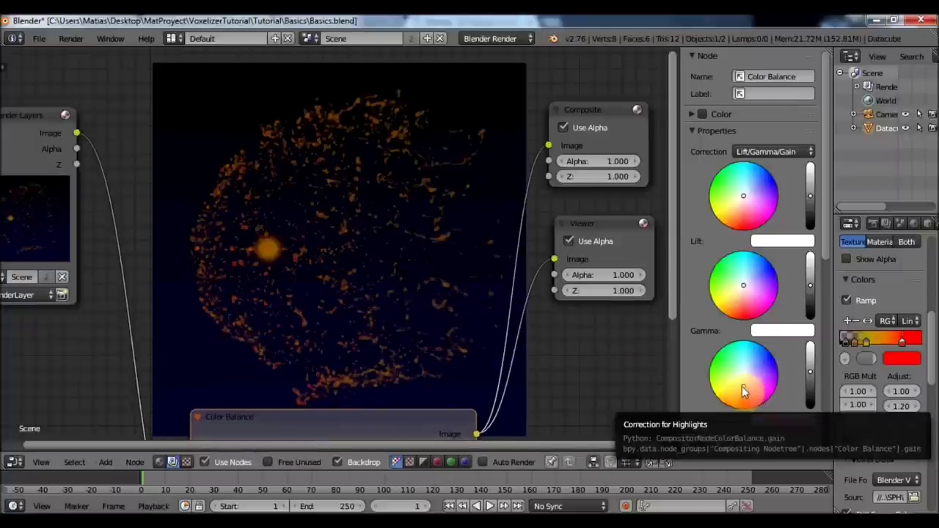
left_click_drag(743, 383, 742, 392)
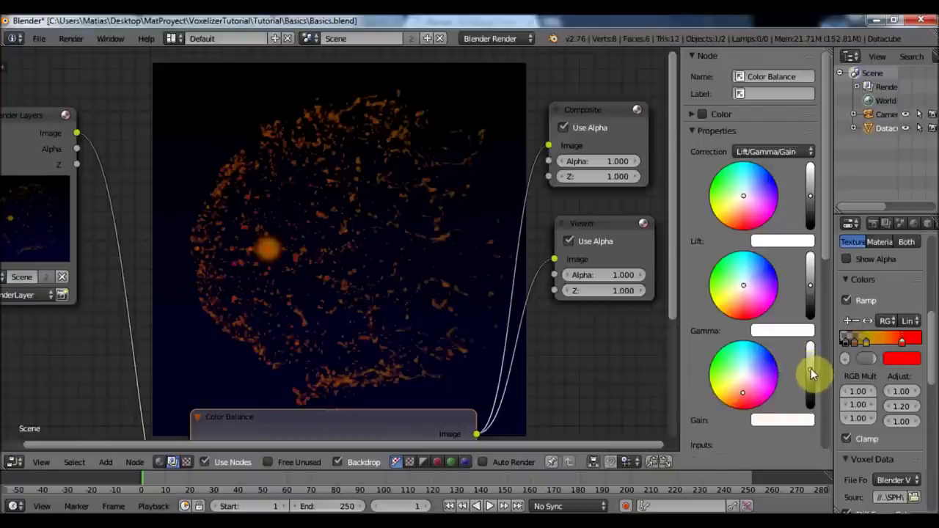
left_click(811, 368)
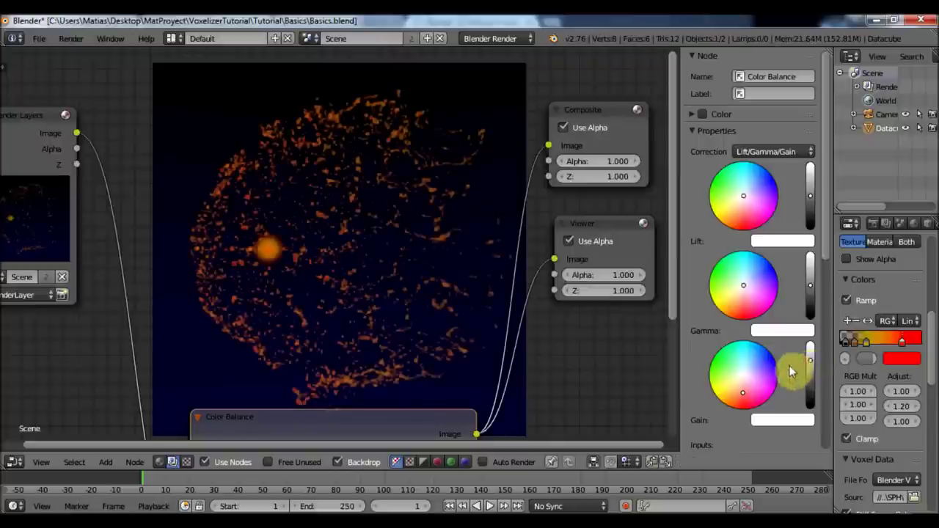
left_click_drag(745, 395, 744, 400)
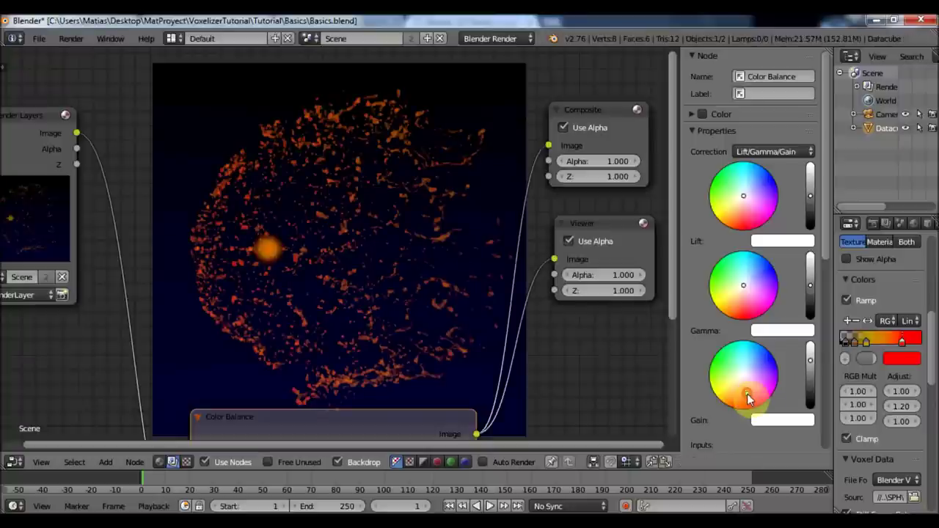
left_click_drag(750, 400, 747, 400)
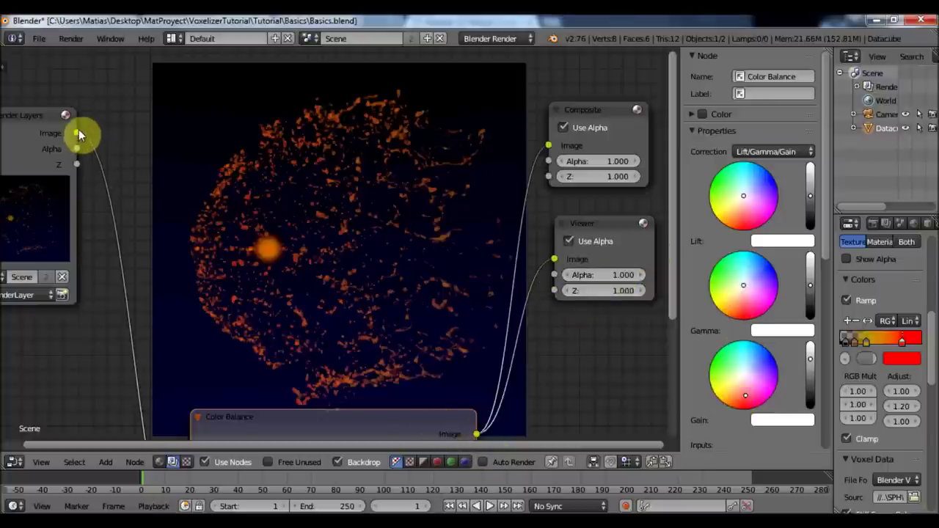
Compare the Viewer image with and without the Color Balance correction, and move the Color Balance node back up between its neighbours.
left_click_drag(79, 133, 558, 260)
left_click_drag(477, 434, 556, 264)
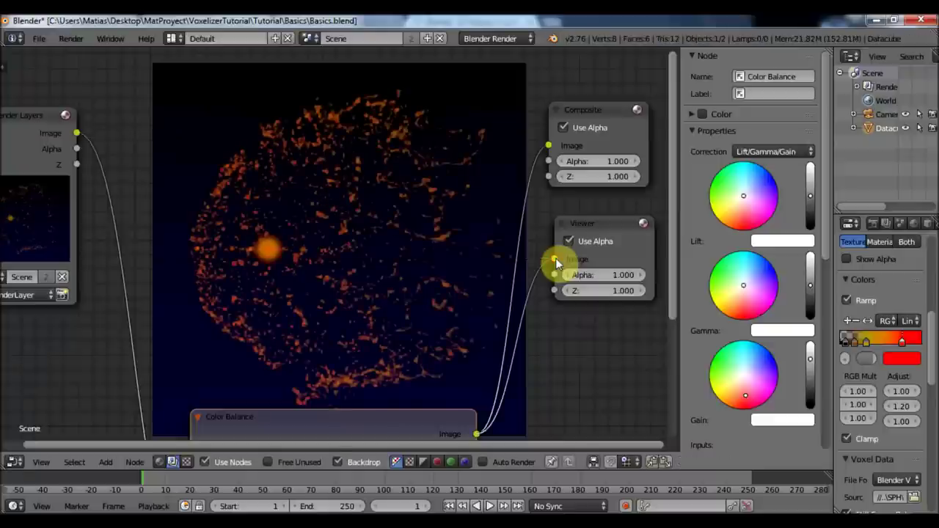
left_click_drag(419, 414, 416, 335)
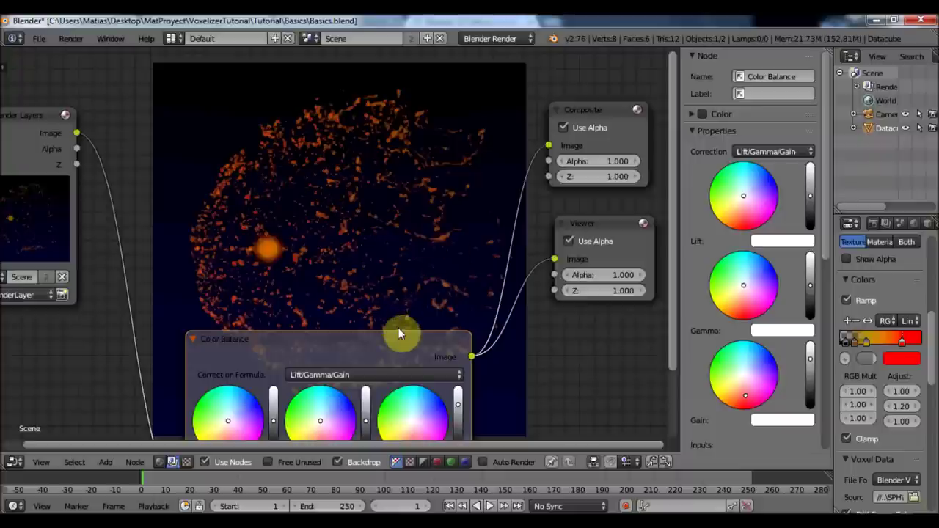
left_click_drag(396, 341, 404, 193)
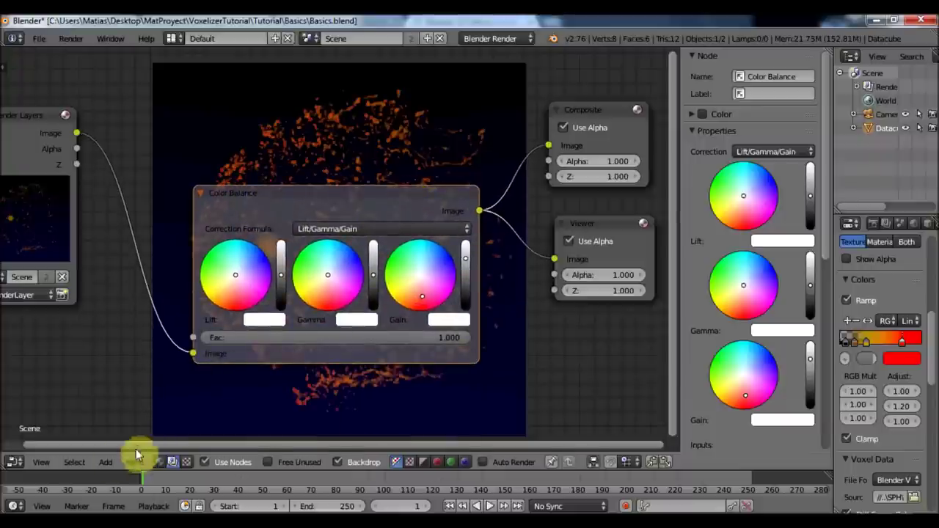
Change the main area to the UV/Image Editor and render the scene again with the colour correction applied.
left_click(11, 469)
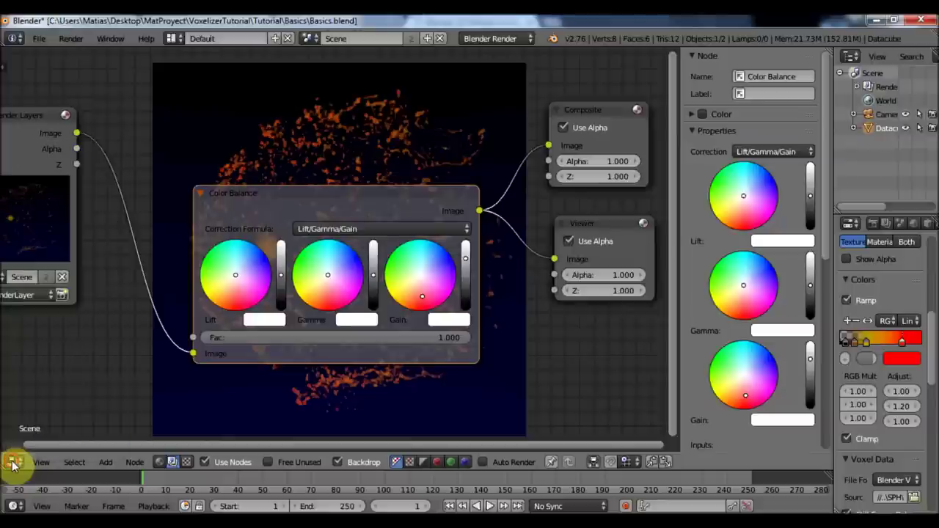
left_click(12, 464)
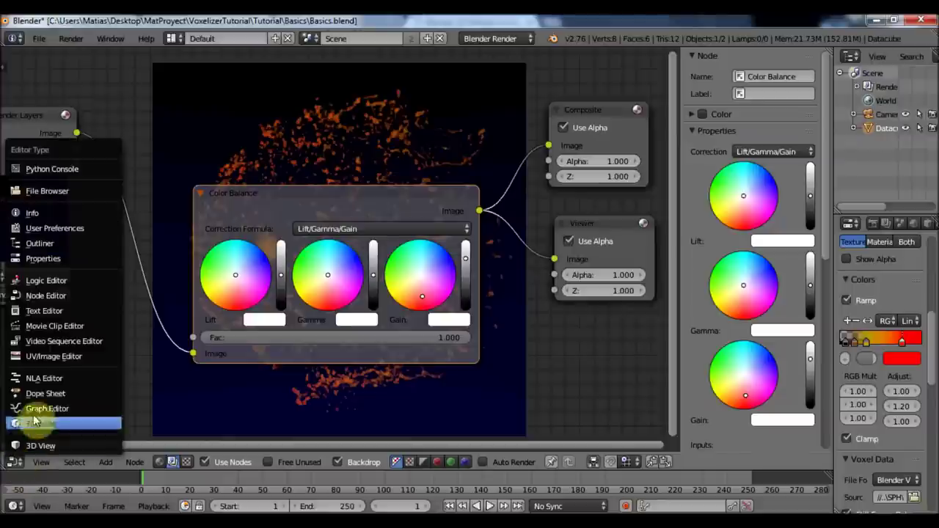
left_click(59, 358)
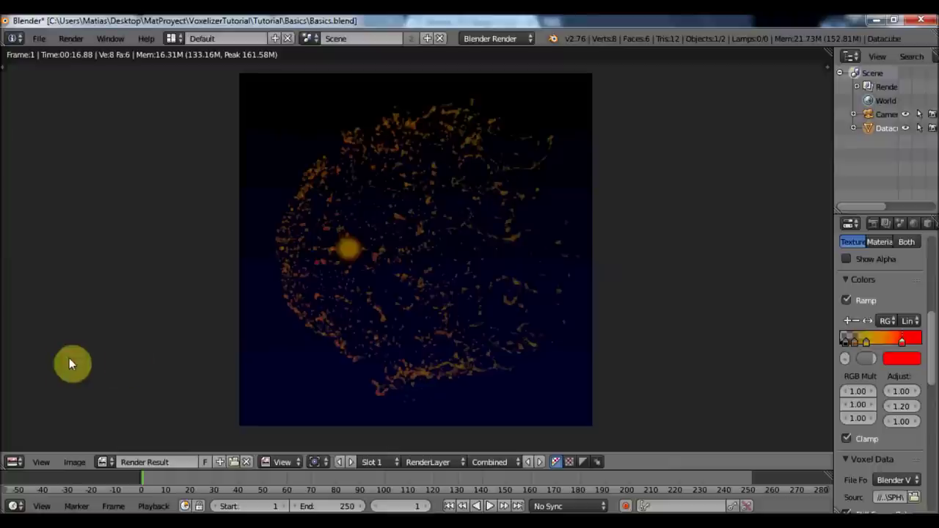
left_click(475, 464)
left_click(477, 463)
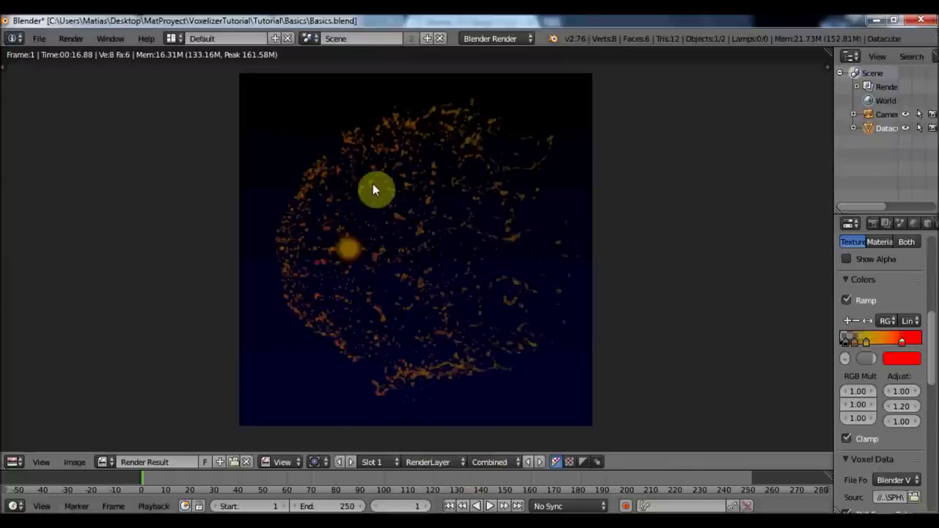
left_click(871, 224)
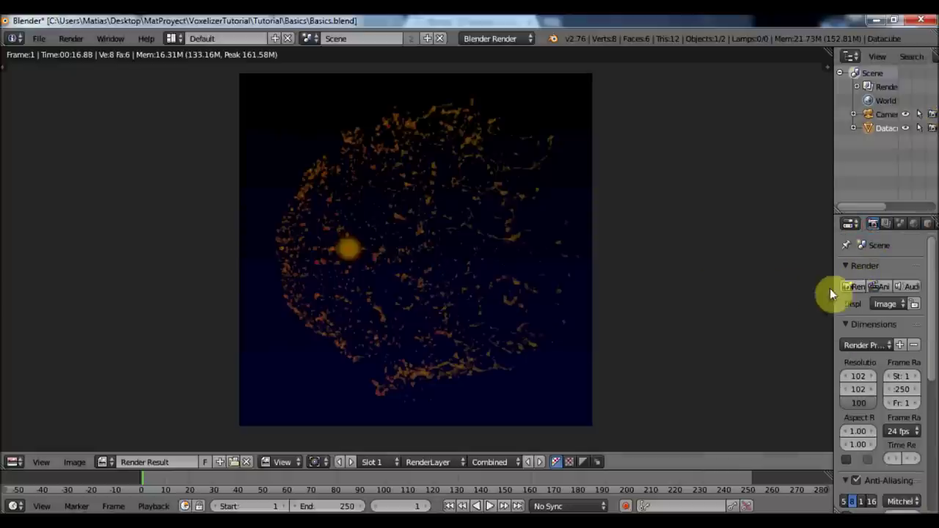
left_click(847, 287)
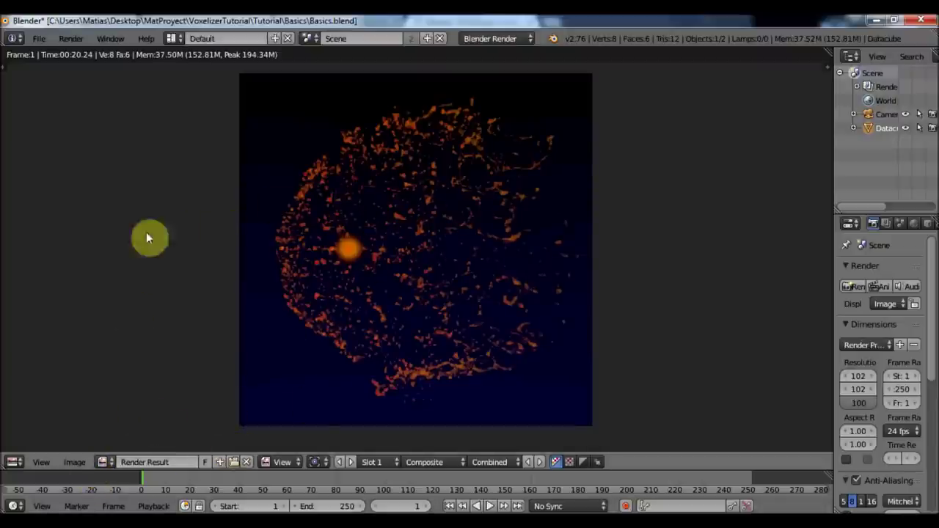
Save the render result as BasicImage.png in the Basics folder, overwriting the existing file.
left_click(76, 464)
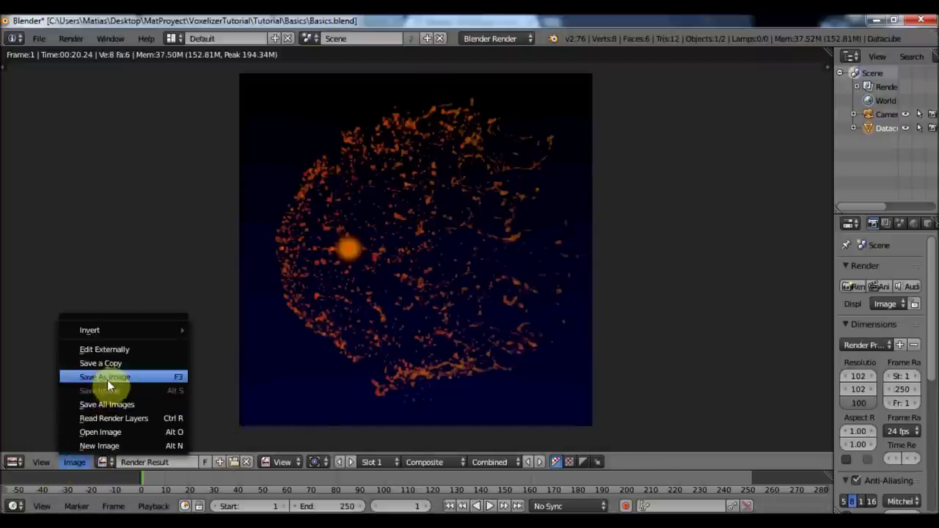
left_click(105, 379)
left_click(297, 122)
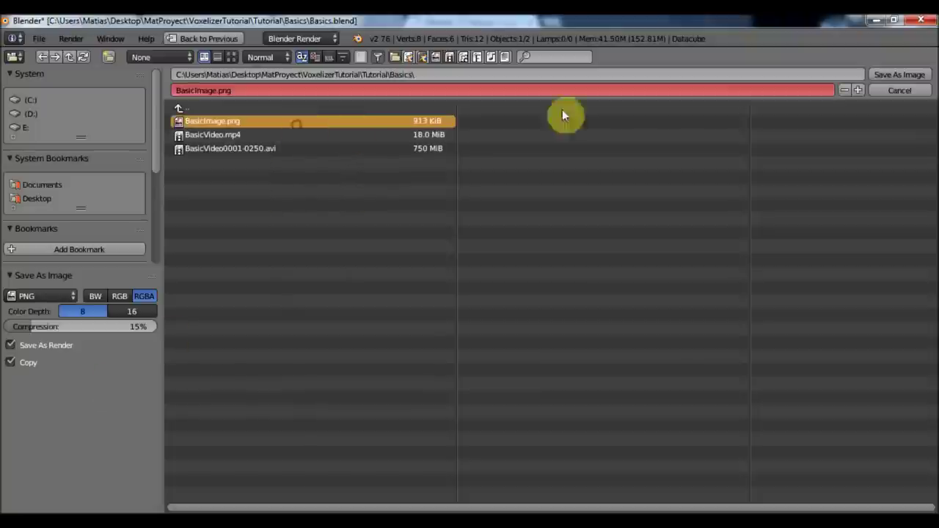
left_click(899, 75)
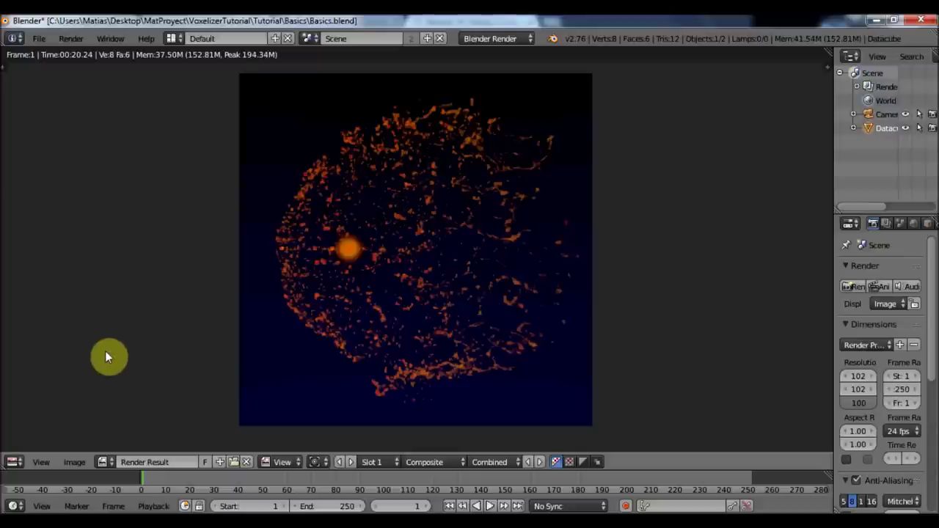
Change the main area back to the 3D View and set its viewport shading to Solid.
key("shift+F3")
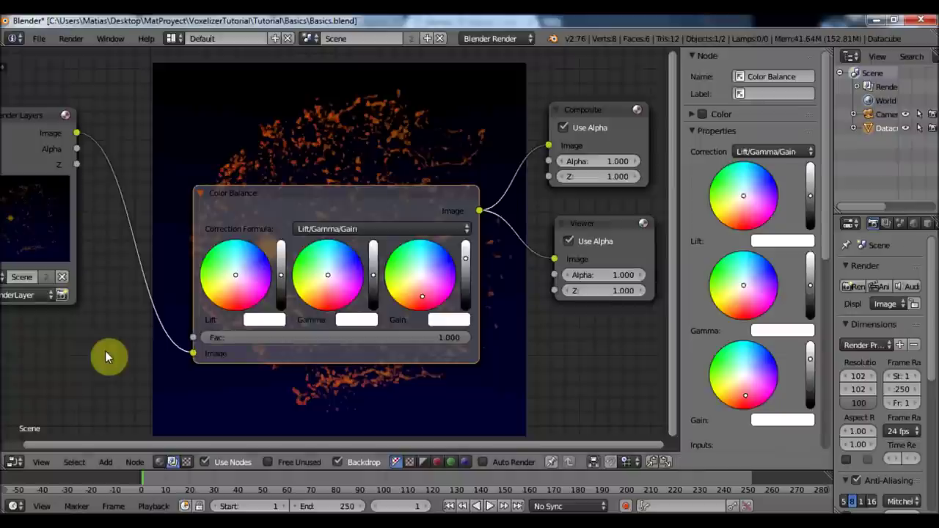
left_click(13, 462)
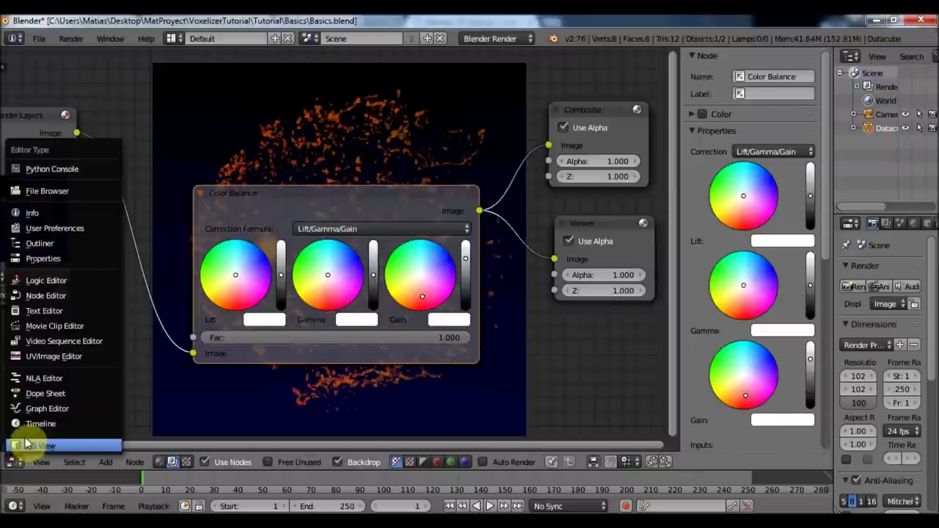
left_click(17, 459)
left_click(17, 459)
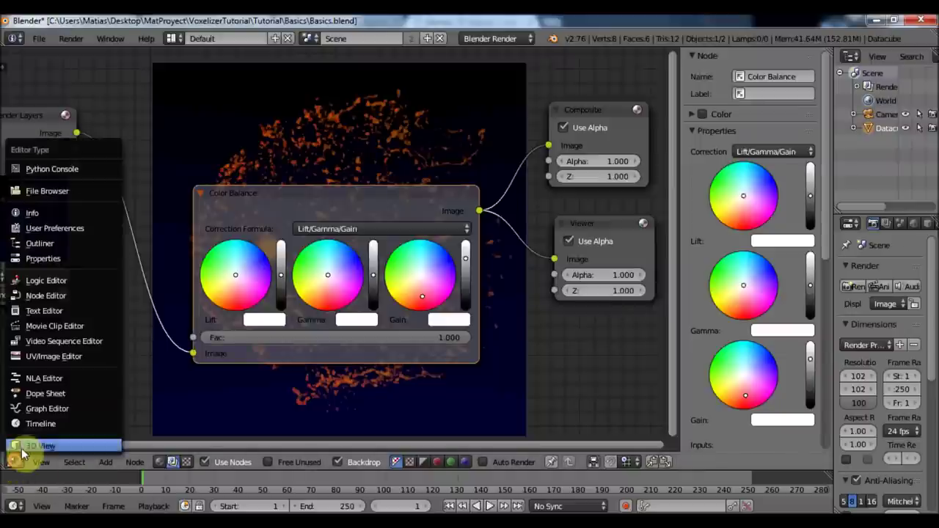
left_click(19, 446)
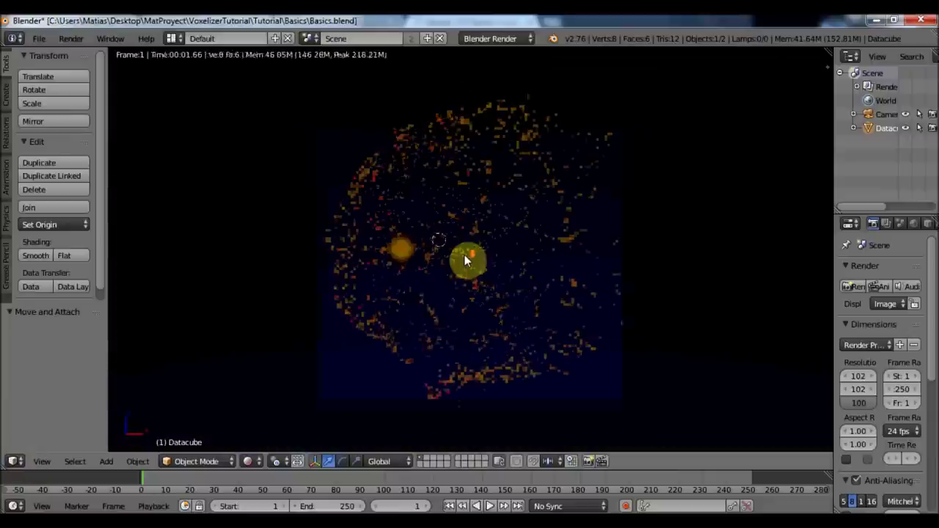
left_click(250, 463)
left_click(281, 416)
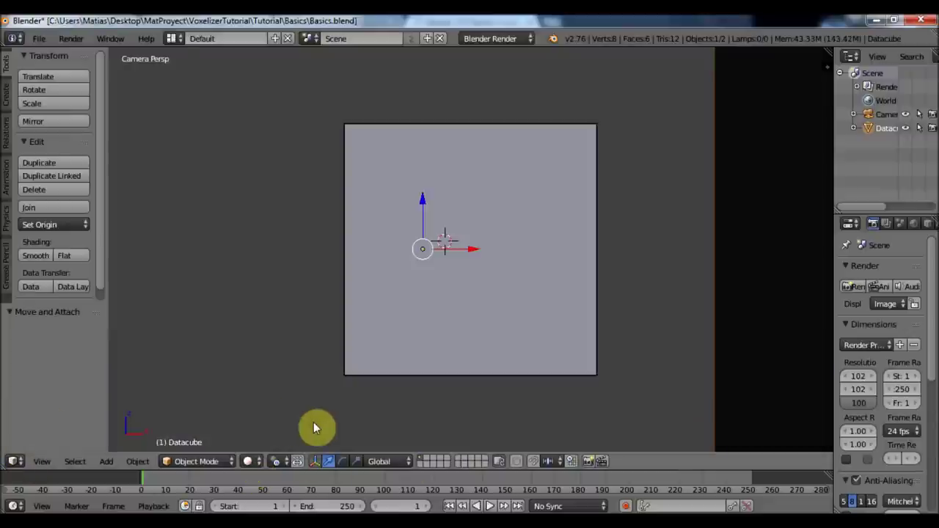
Leave the camera view for an angled view of the datacube and save the Blender file.
key("KP_0")
key("KP_1")
middle_click_drag(455, 312, 447, 409)
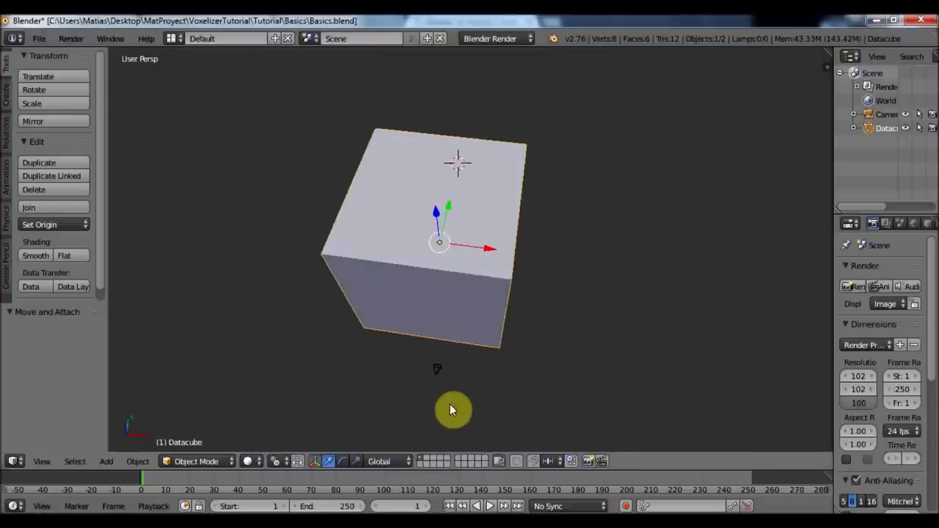
left_click(34, 40)
left_click(105, 142)
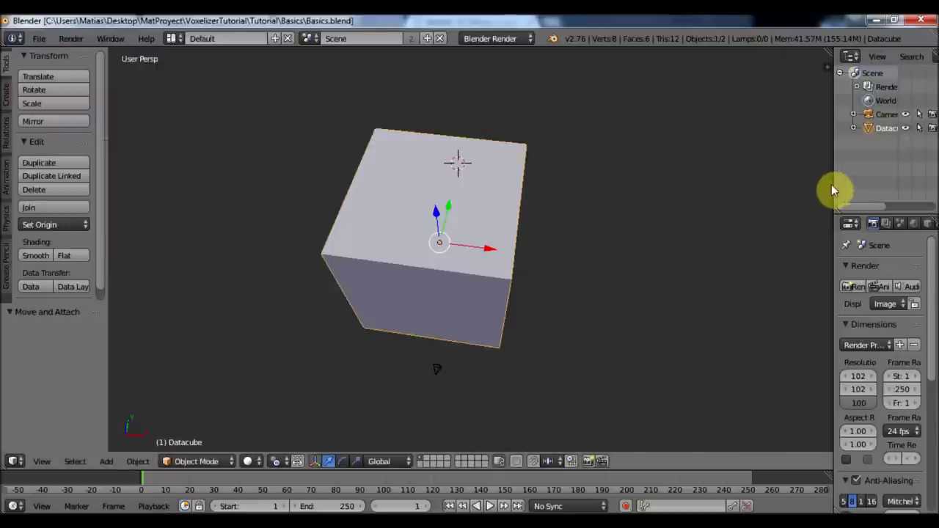
Select the camera with its transform properties shown, and enlarge the timeline area.
left_click(827, 67)
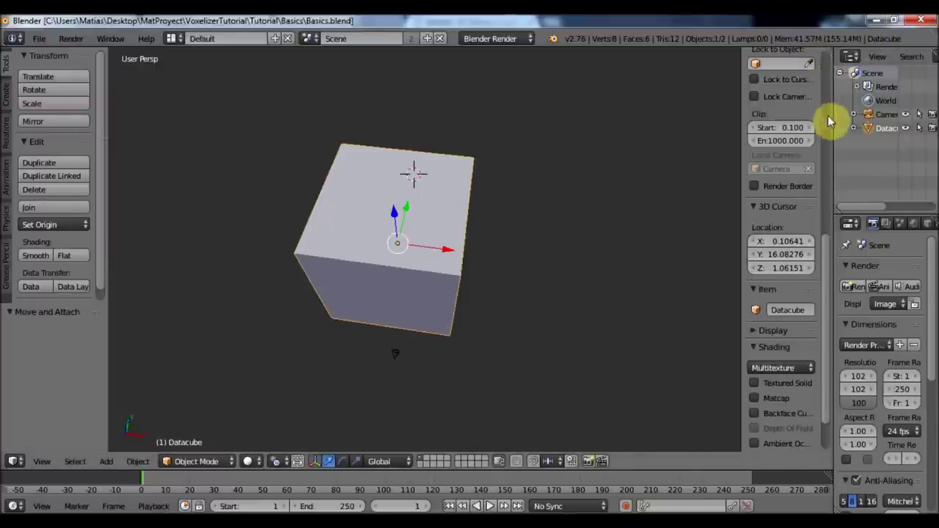
scroll(793, 203, "up", 12)
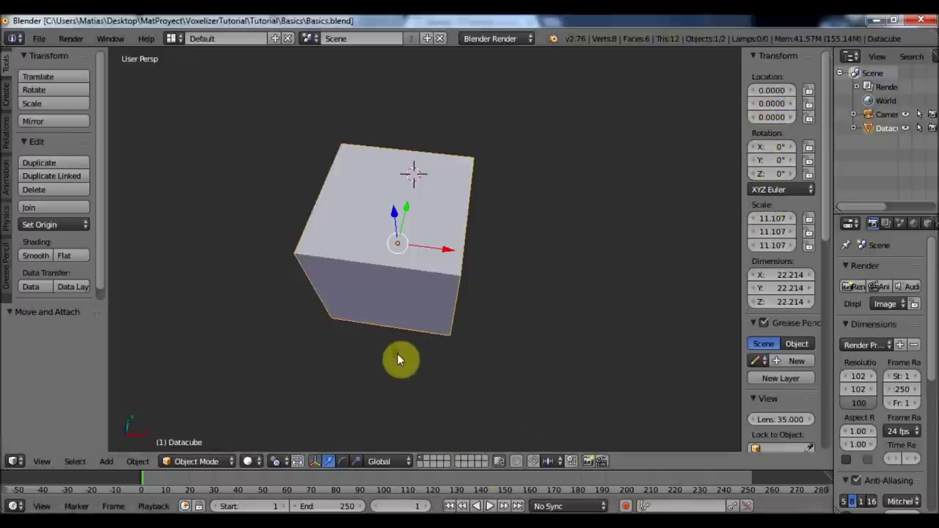
right_click(397, 356)
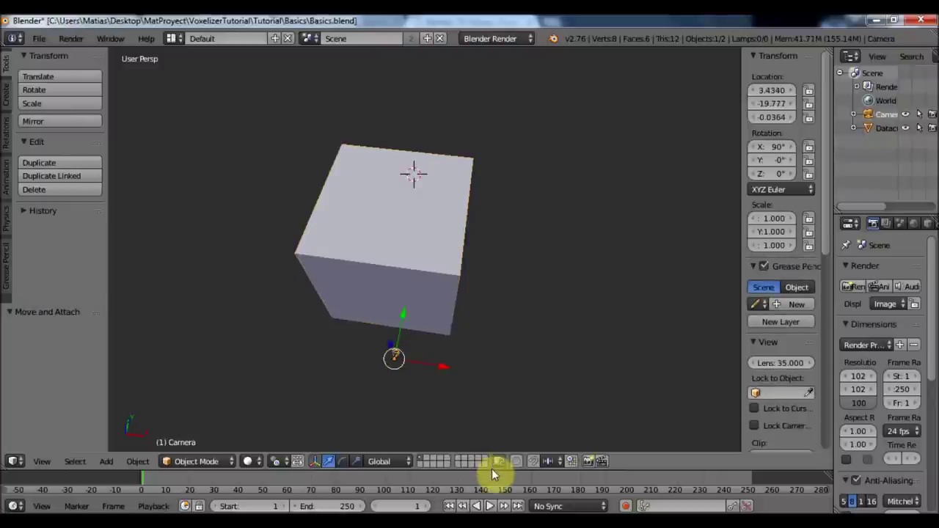
left_click_drag(492, 470, 498, 411)
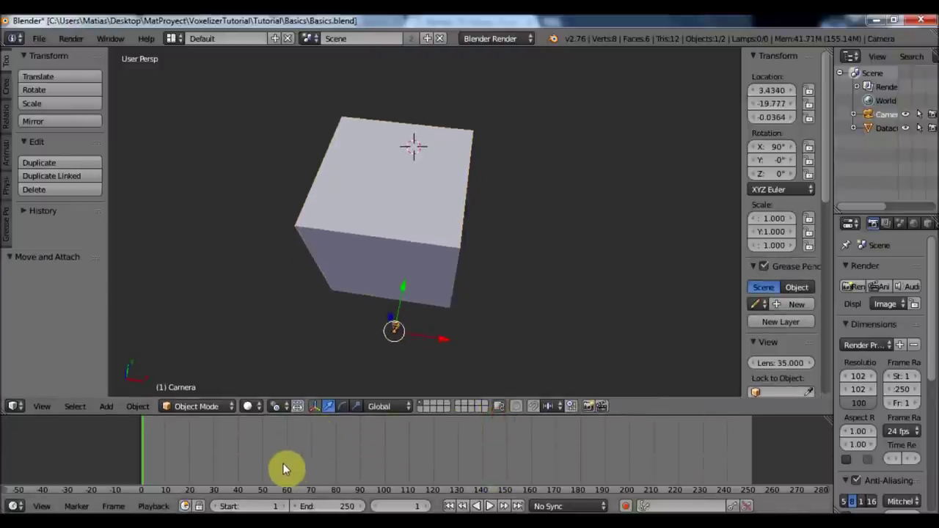
middle_click_drag(472, 308, 402, 308)
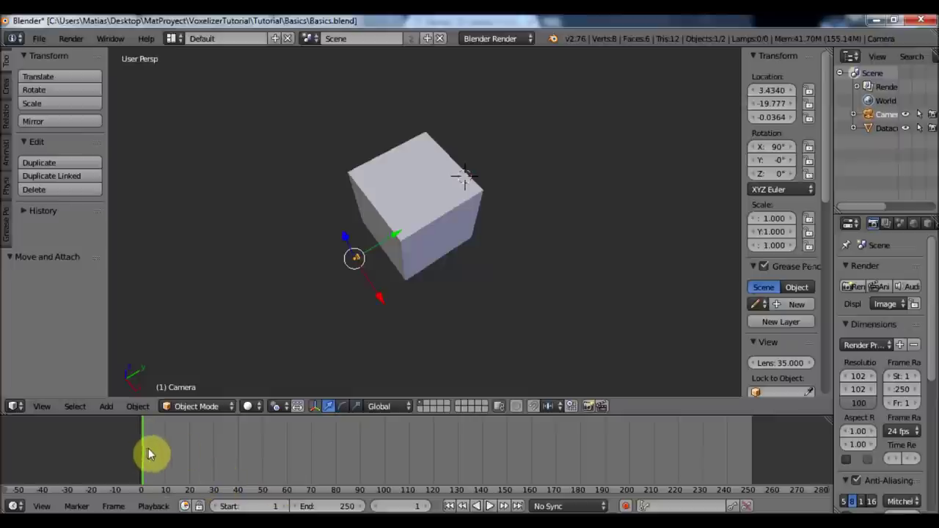
Return the timeline to frame 1 and widen the sidebar that holds the camera's transform values.
left_click(416, 507)
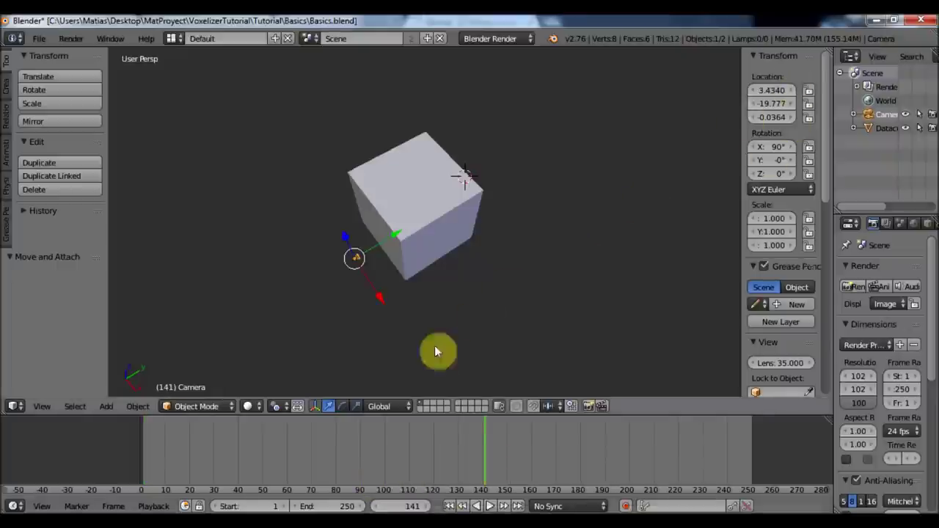
left_click(447, 506)
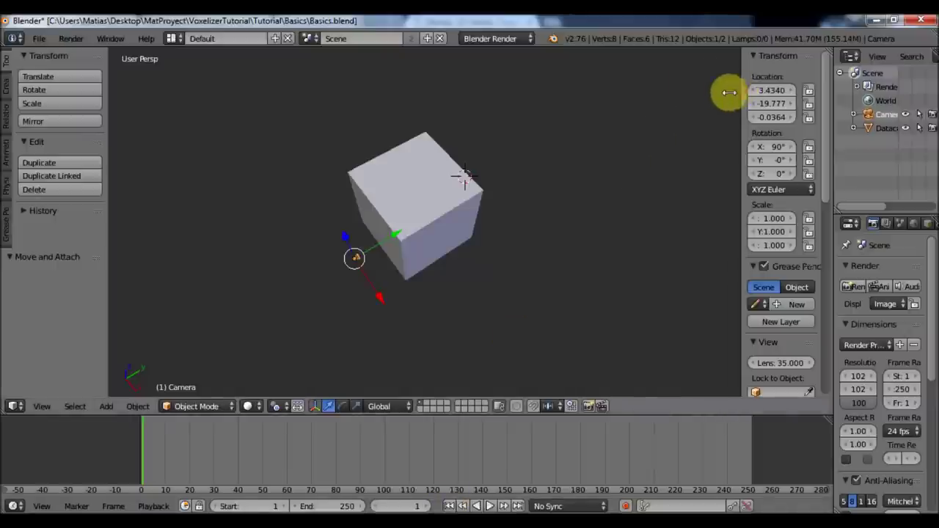
left_click_drag(729, 92, 650, 99)
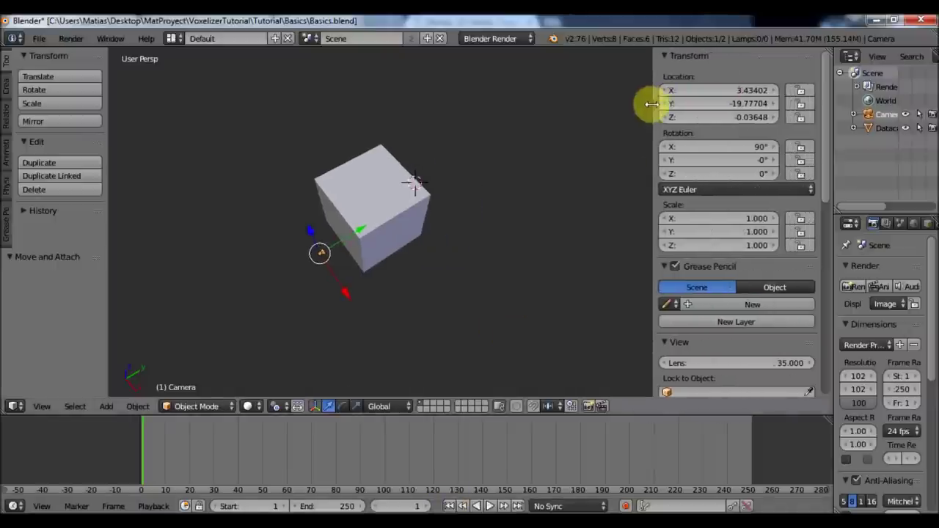
Insert keyframes for the camera's location at frame 1.
right_click(701, 101)
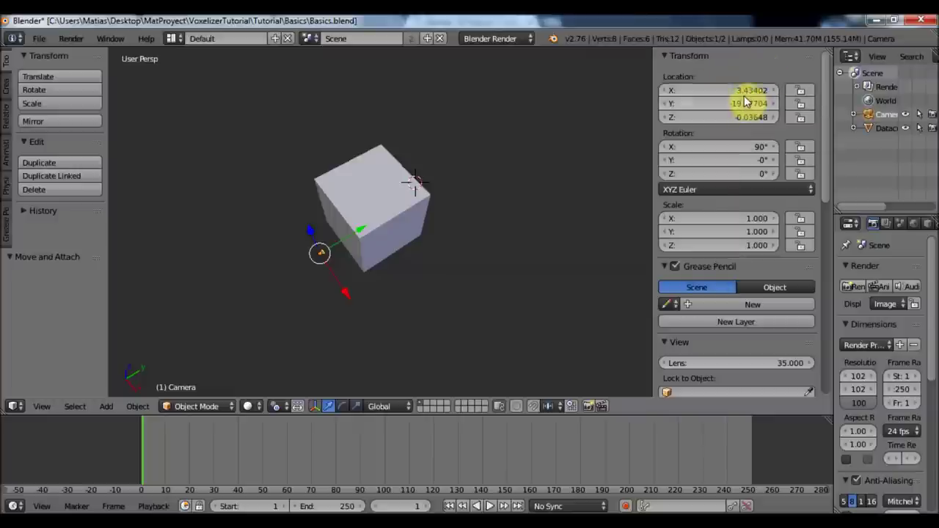
right_click(744, 96)
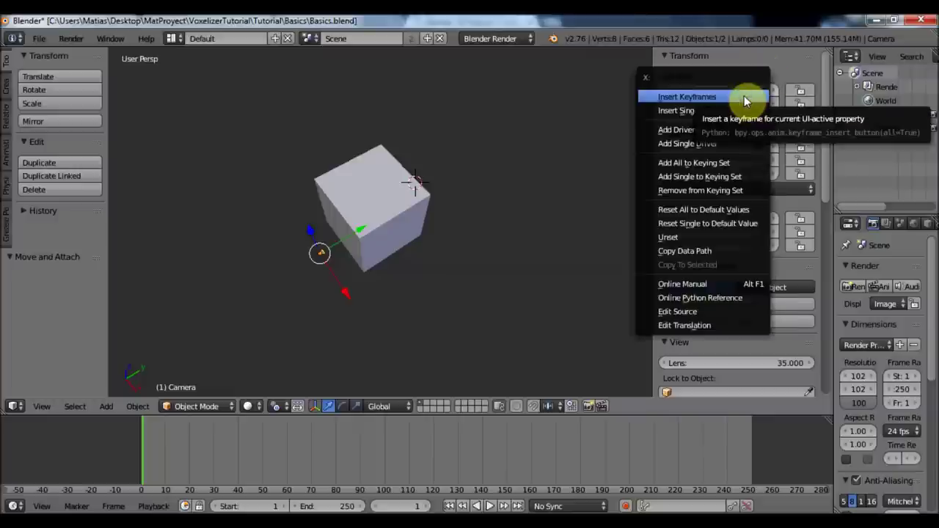
left_click(744, 96)
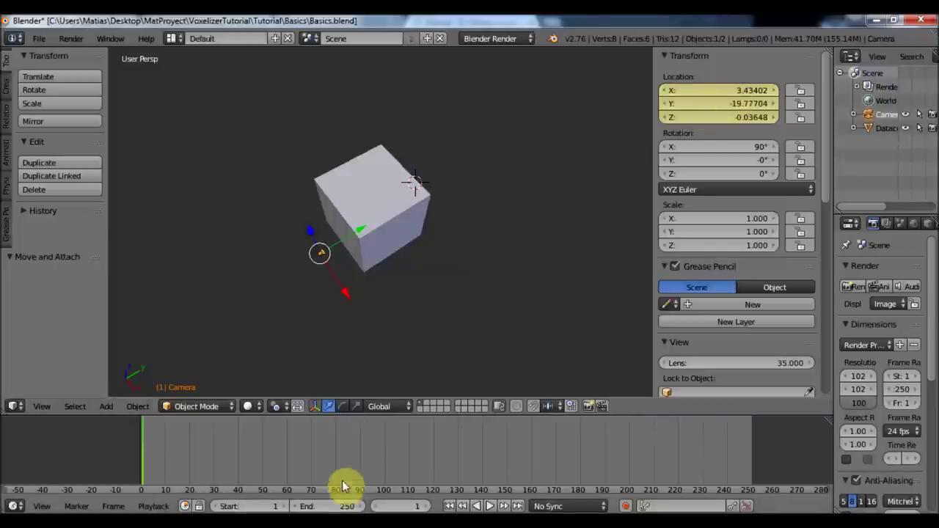
At frame 88, move the camera about 30.7 units along X and insert keyframes for its location.
left_click(354, 462)
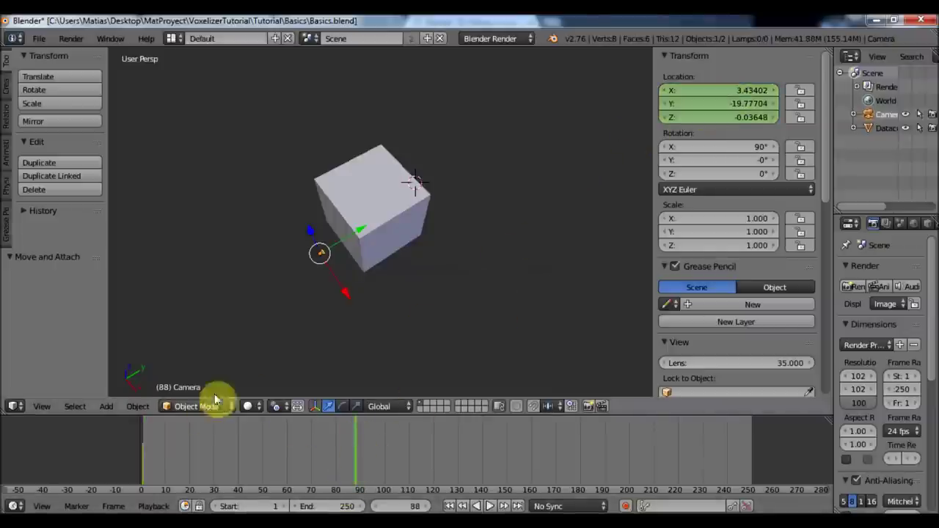
left_click(345, 292)
left_click_drag(341, 292, 437, 364)
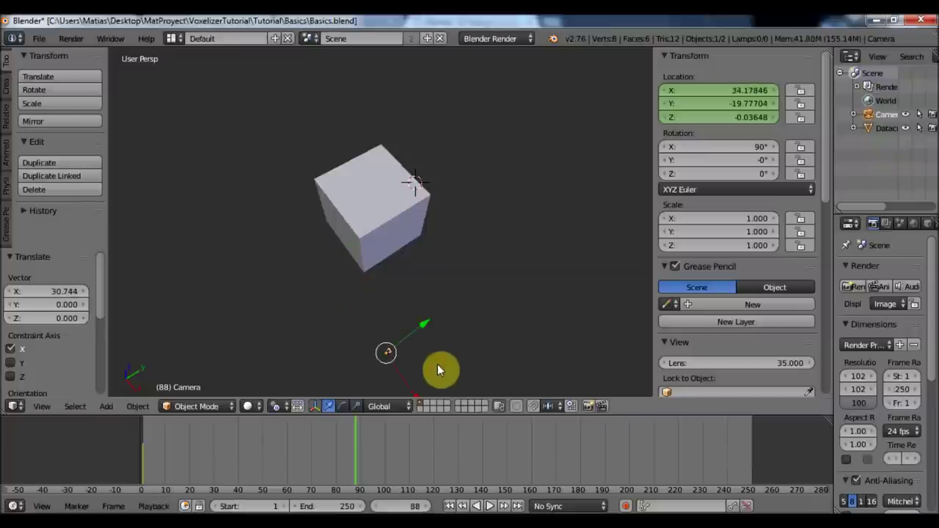
right_click(705, 95)
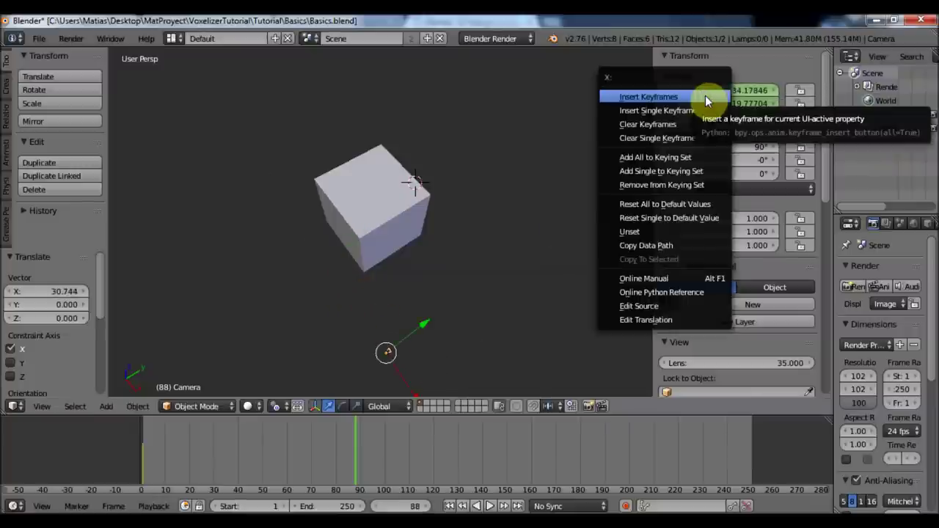
left_click(717, 96)
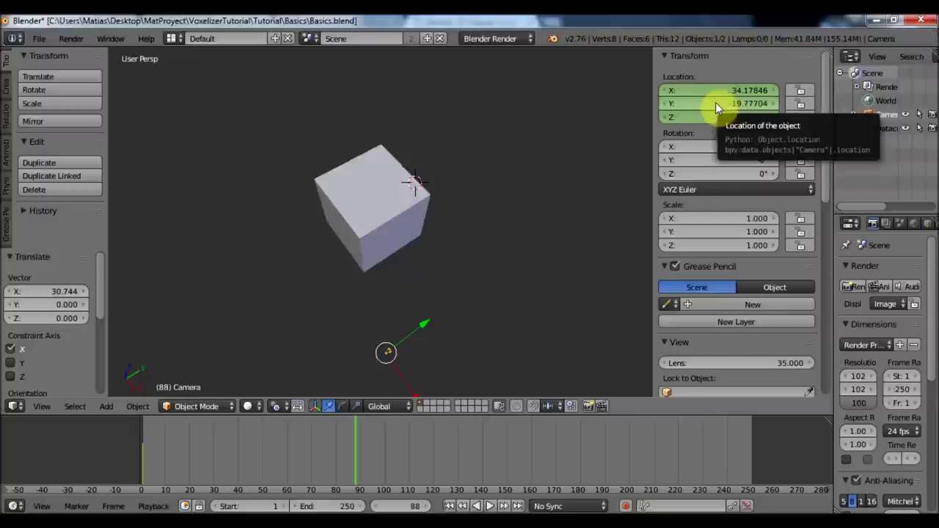
key("i")
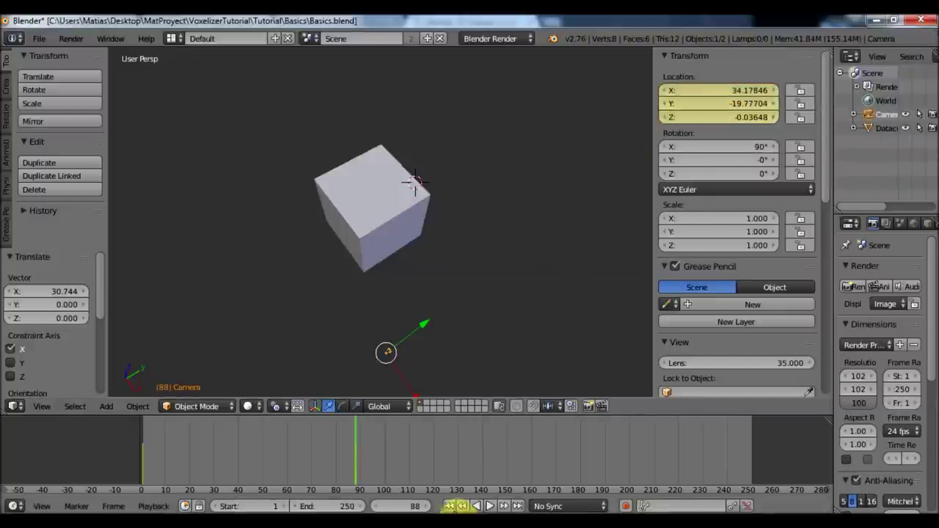
Play the camera animation from the first frame, stop it past the second keyframe and return to frame 1.
left_click(450, 506)
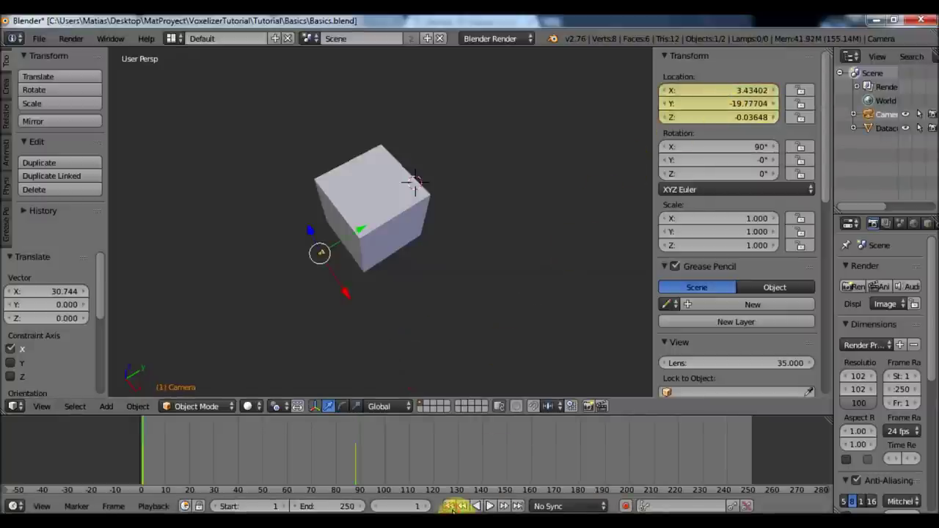
left_click(489, 506)
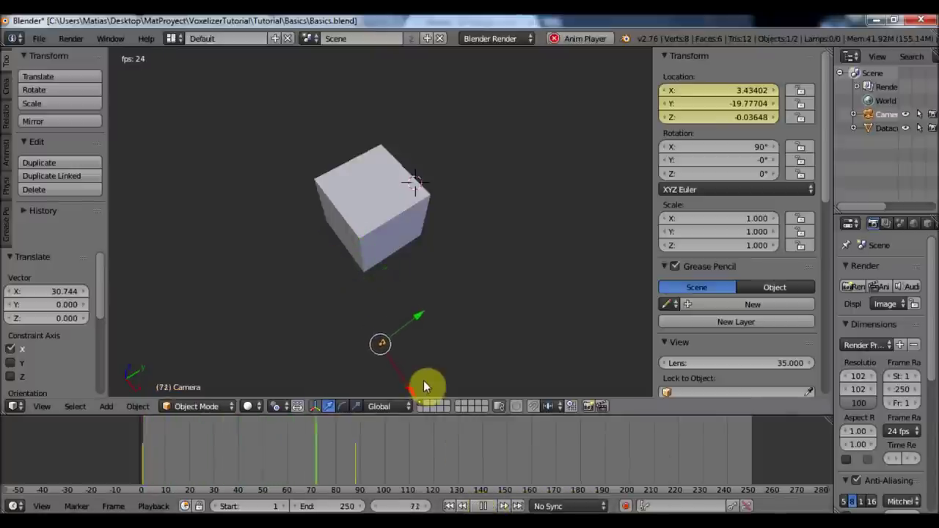
left_click(483, 506)
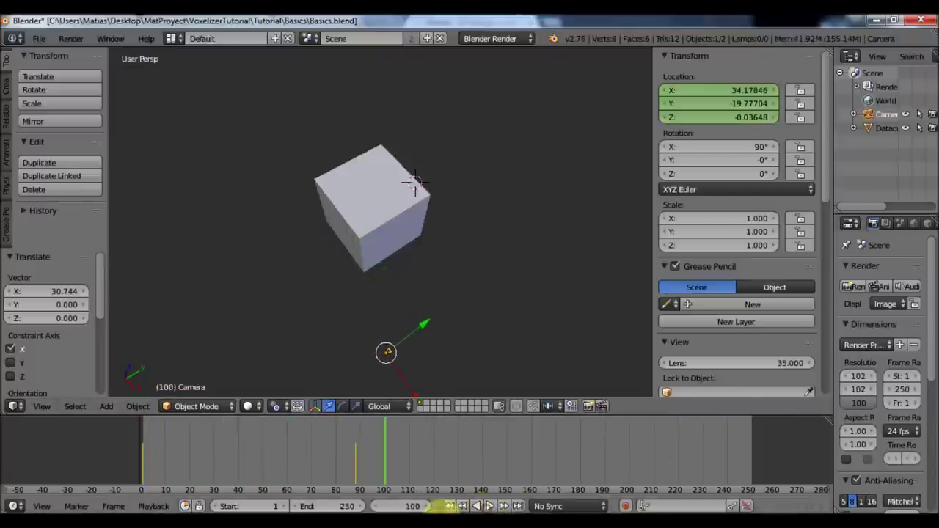
left_click(449, 506)
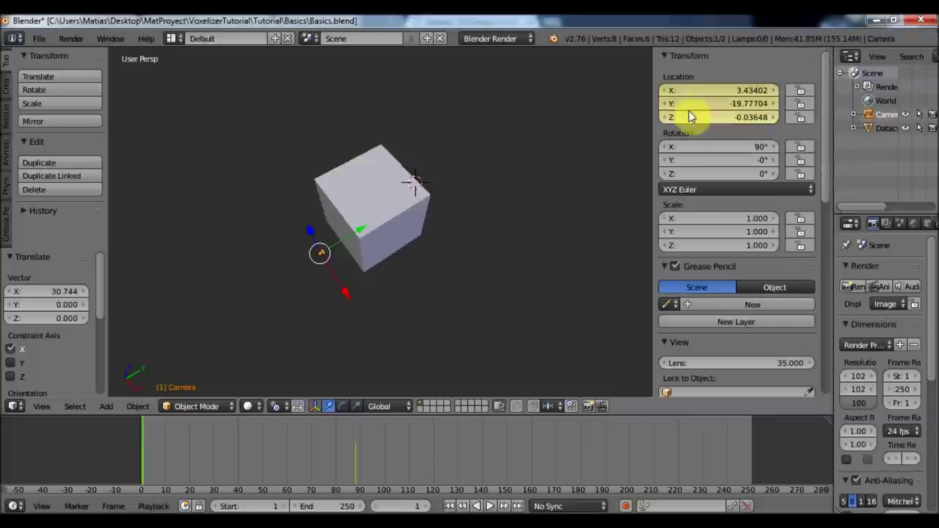
Delete the camera's location keyframes at frame 88 and at frame 1.
key("Up")
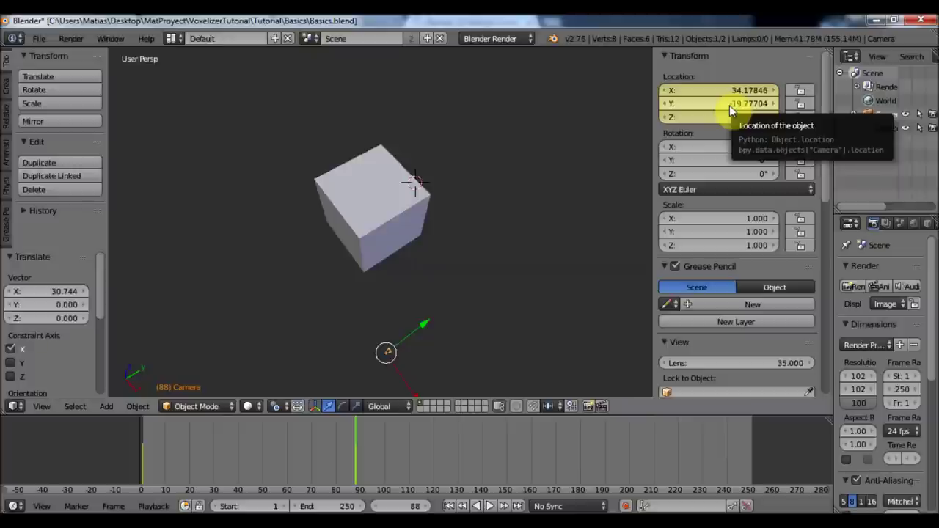
key("alt+i")
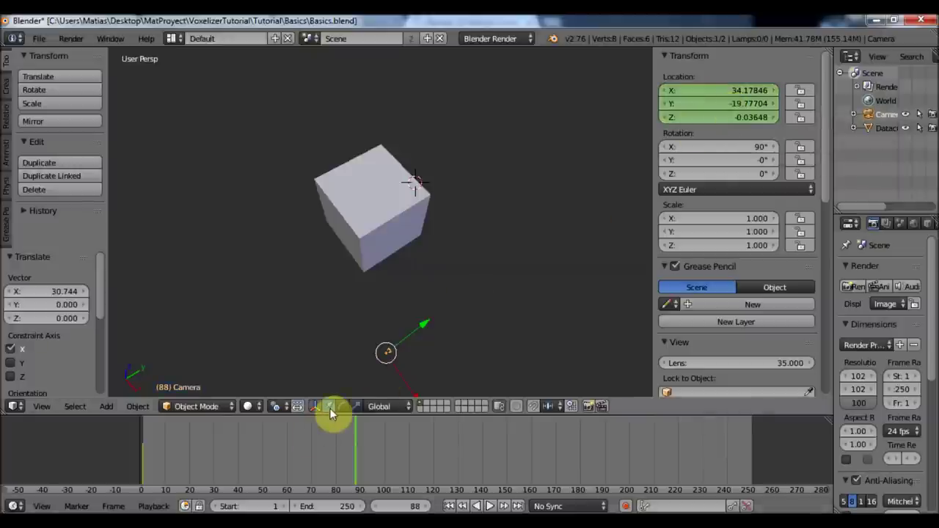
key("shift+Left")
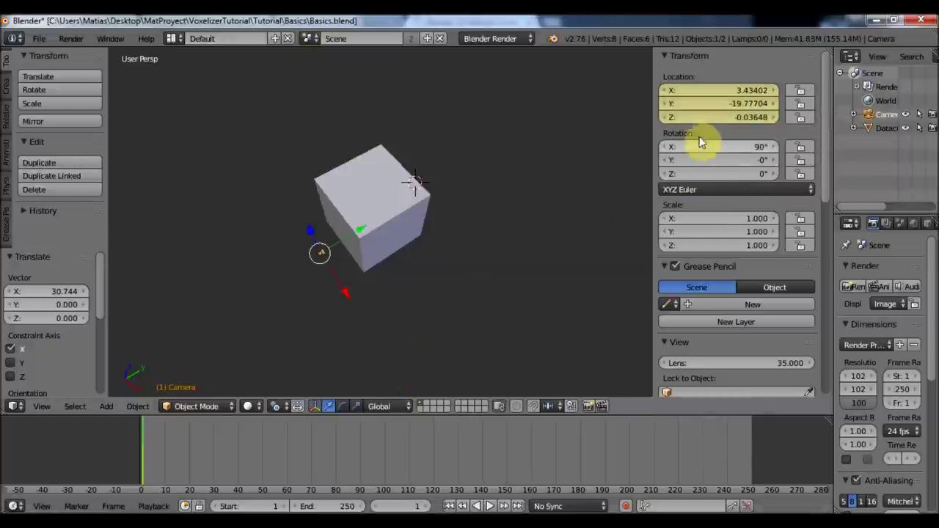
right_click(714, 105)
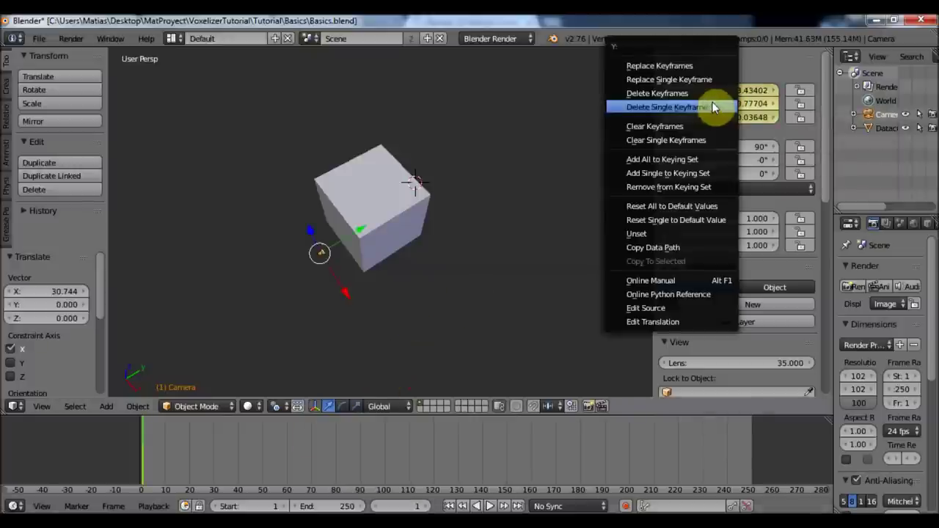
left_click(713, 93)
Select the datacube to inspect its transform values and widen the outliner and properties areas.
middle_click_drag(394, 321, 367, 243)
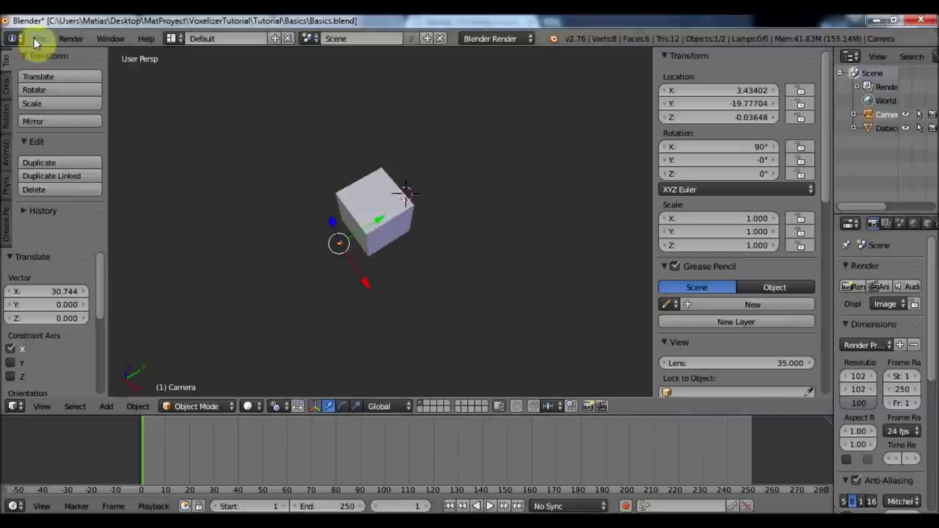
mouse_move(411, 252)
middle_mouse_down()
mouse_move(435, 264)
mouse_move(417, 258)
middle_mouse_up()
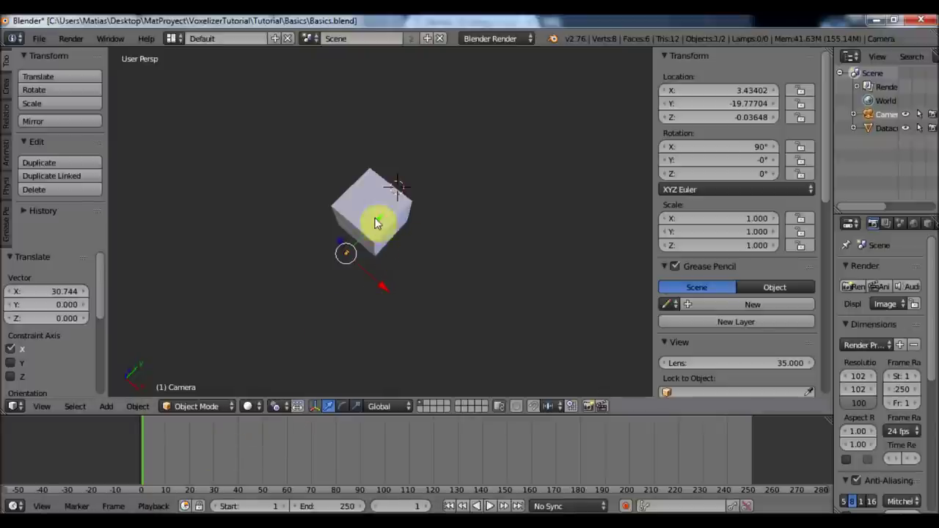
right_click(385, 239)
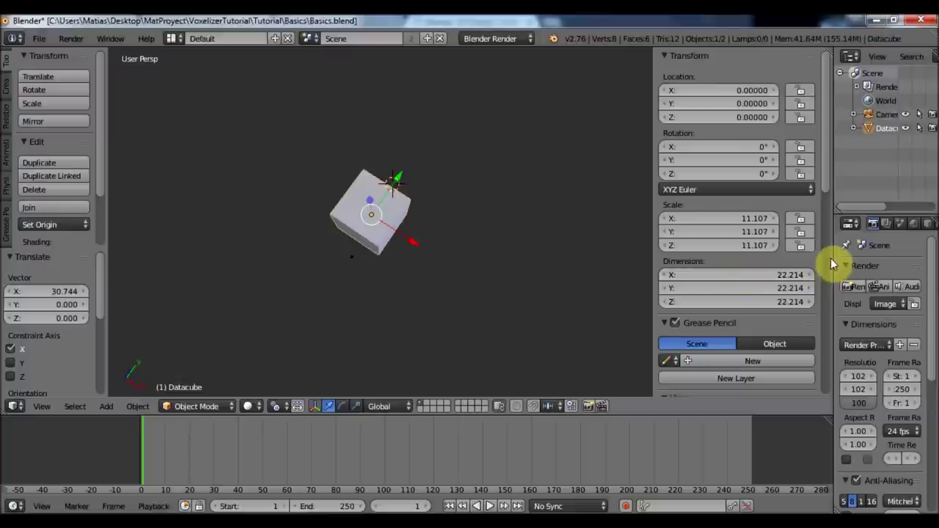
left_click_drag(834, 264, 737, 266)
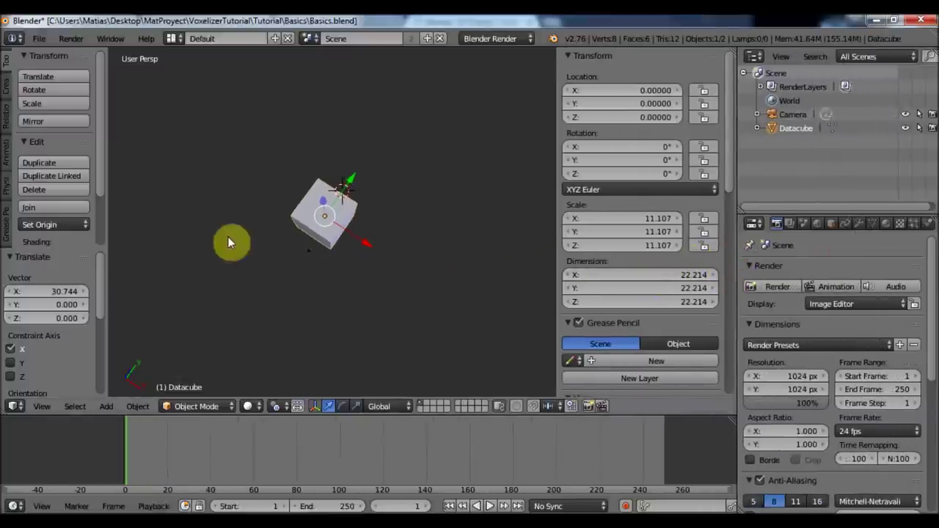
Add a Track To object constraint to the camera with Datacube as its target.
right_click(307, 251)
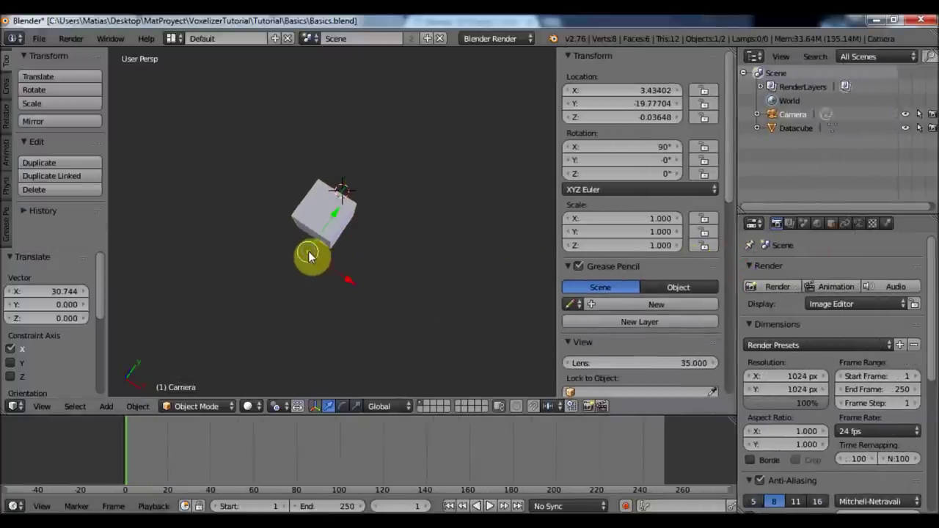
left_click(848, 222)
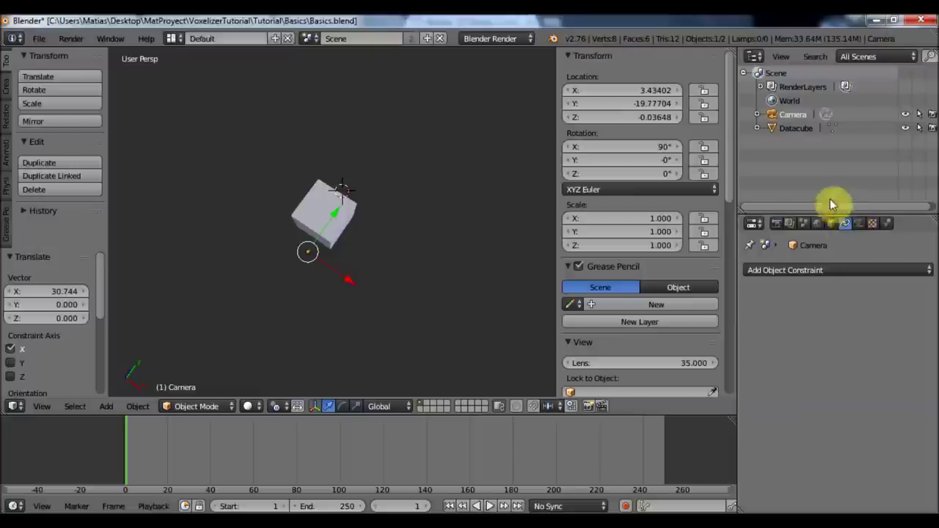
left_click(809, 271)
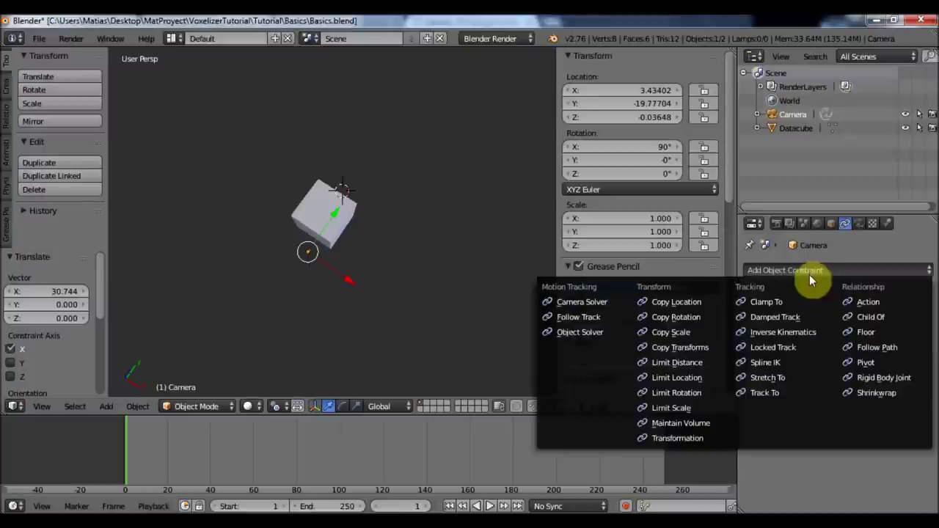
left_click(792, 391)
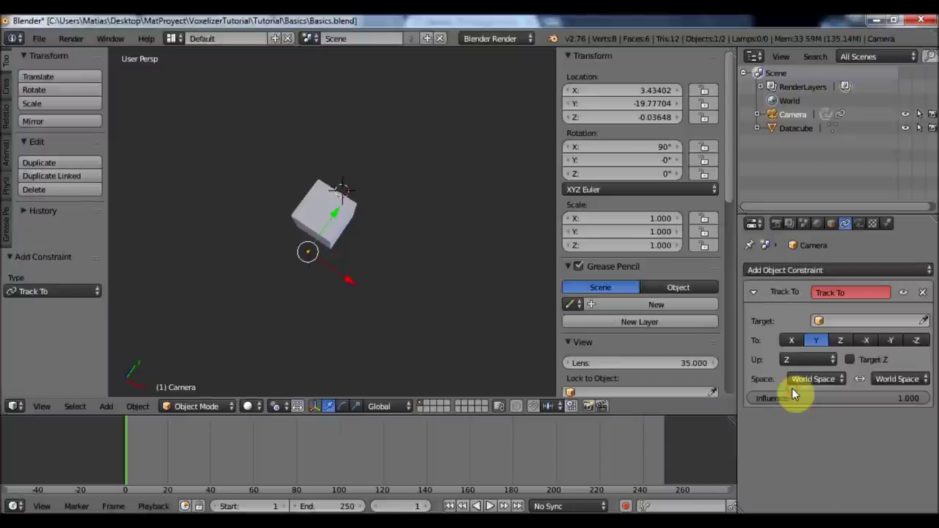
left_click(828, 322)
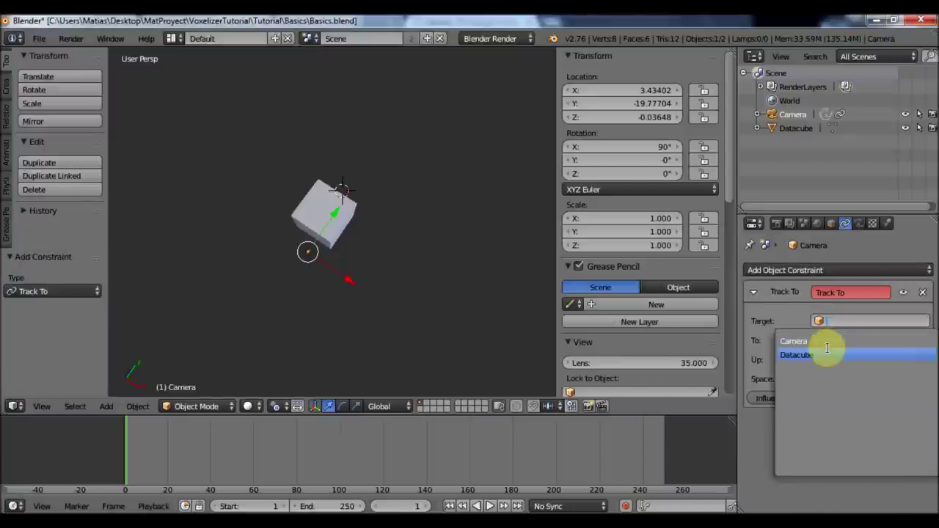
left_click(829, 350)
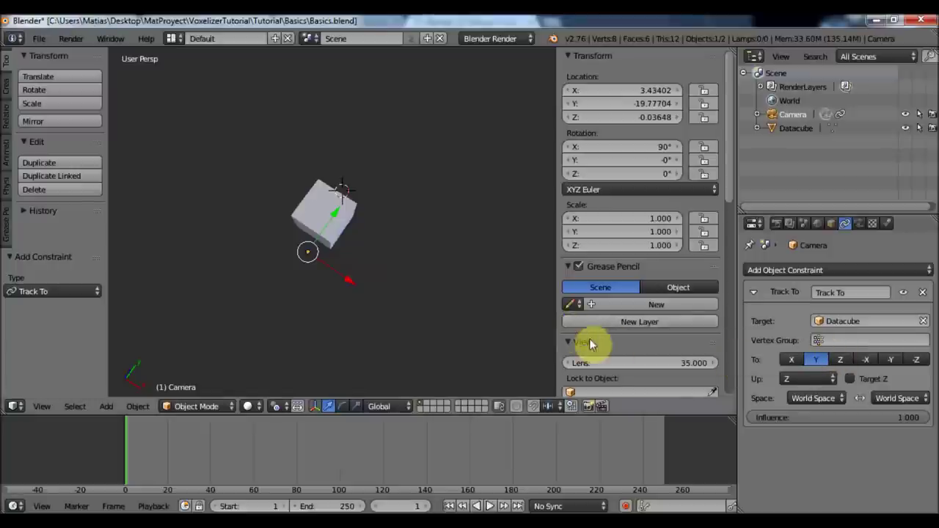
Set the transform orientation to Local to show the camera's own axes.
scroll(328, 230, "up", 5)
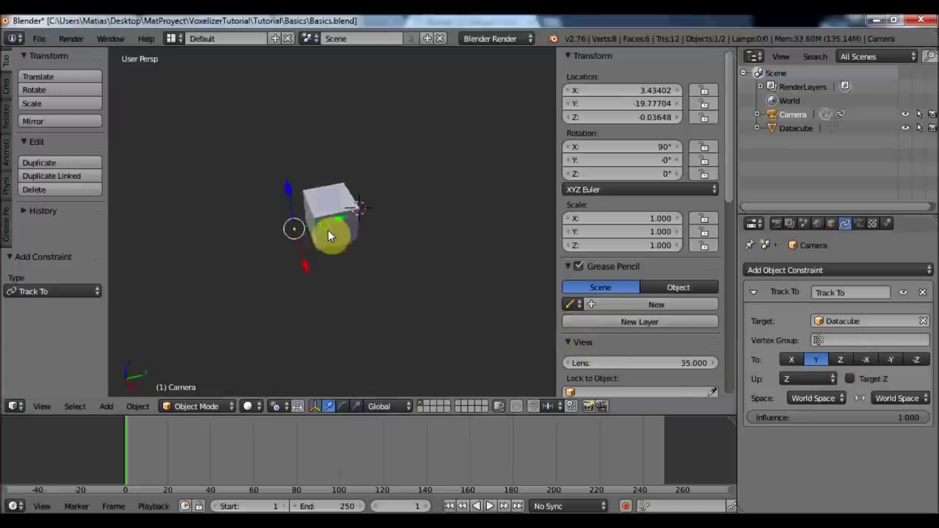
scroll(329, 236, "up", 3)
middle_click_drag(335, 235, 394, 162)
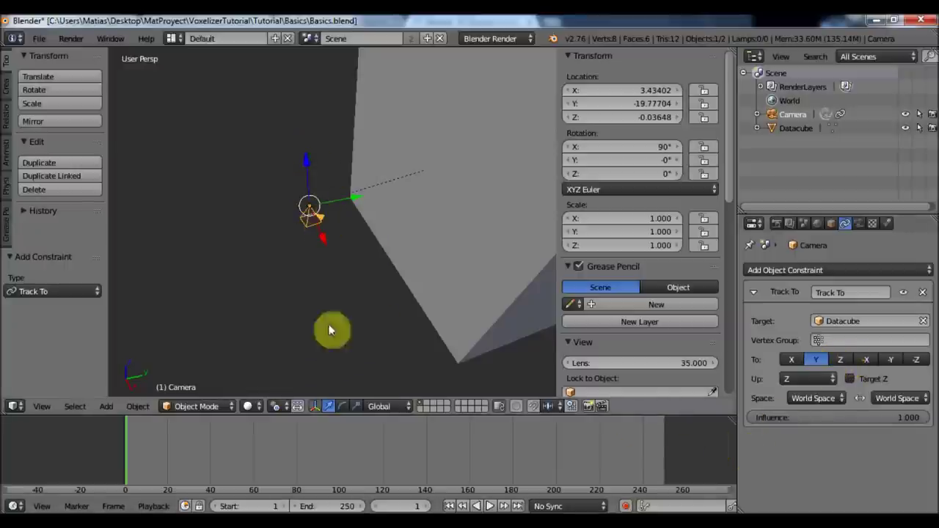
left_click(403, 406)
left_click(402, 372)
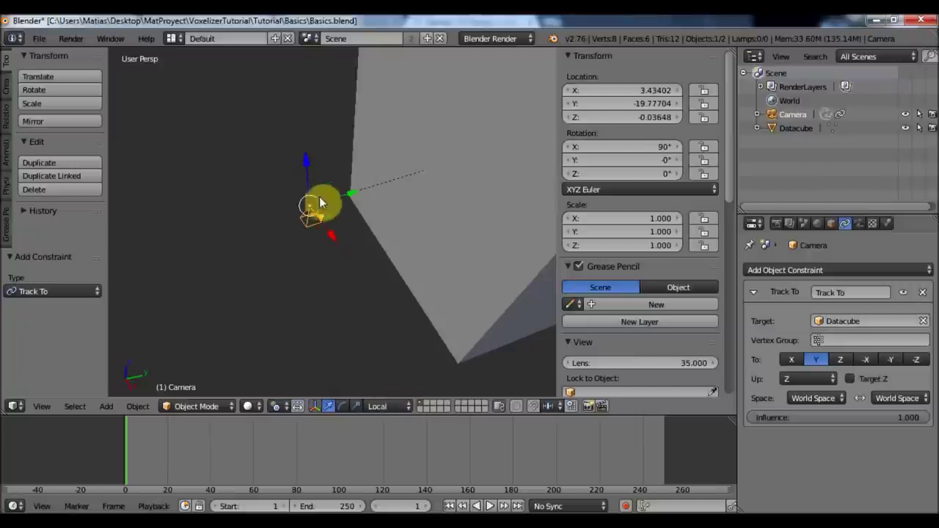
Set the Track To constraint's To axis to -Z and its Up axis to Y.
left_click(917, 359)
middle_click_drag(468, 267, 499, 256)
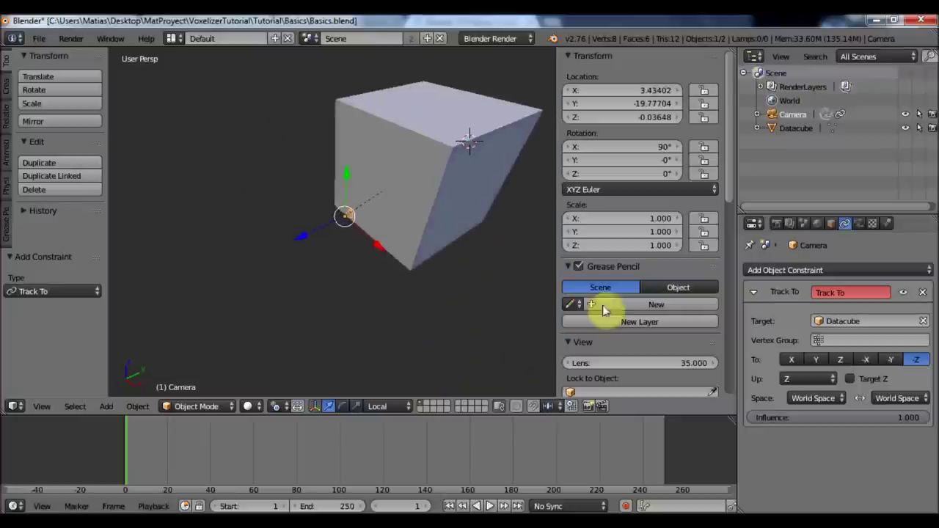
left_click(811, 379)
left_click(815, 349)
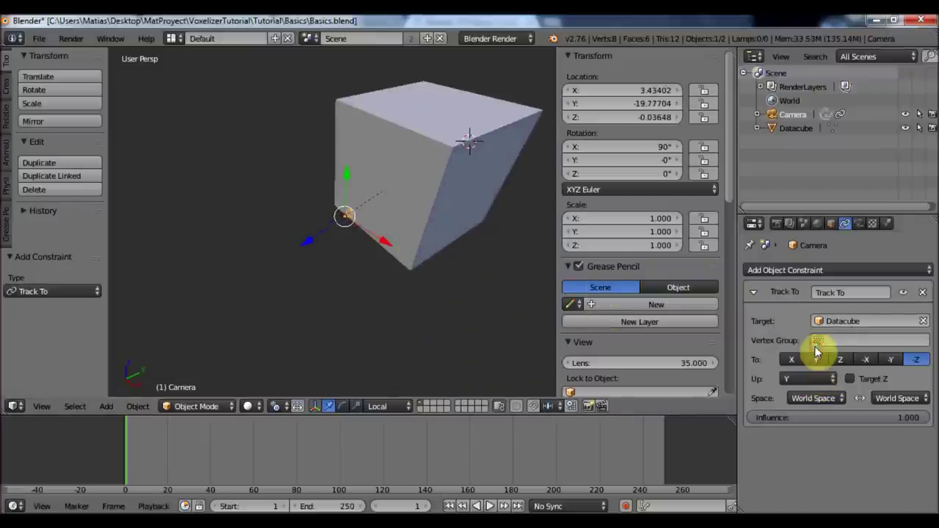
mouse_move(357, 283)
middle_mouse_down()
mouse_move(398, 287)
mouse_move(369, 262)
mouse_move(342, 287)
mouse_move(365, 266)
mouse_move(365, 276)
middle_mouse_up()
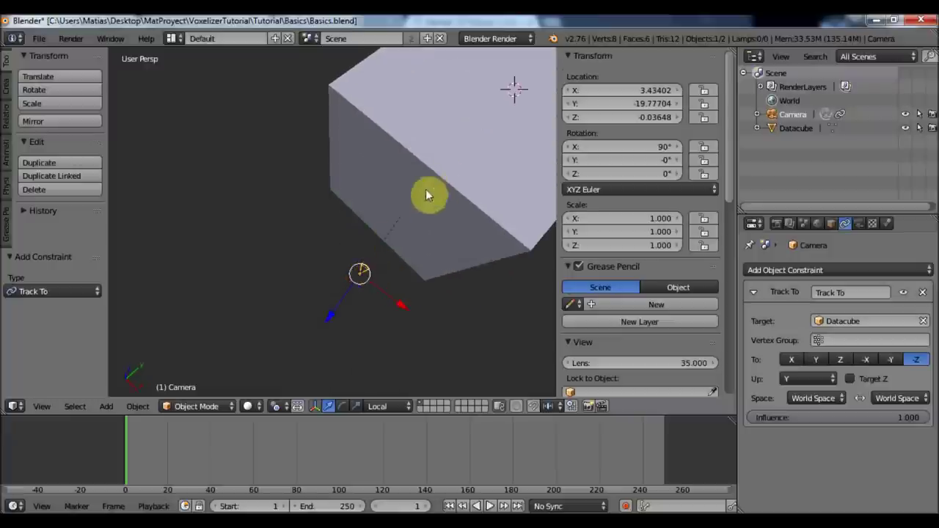
Show the scene in Wireframe shading and select the datacube to examine its origin relative to the camera.
middle_click_drag(415, 239, 417, 199)
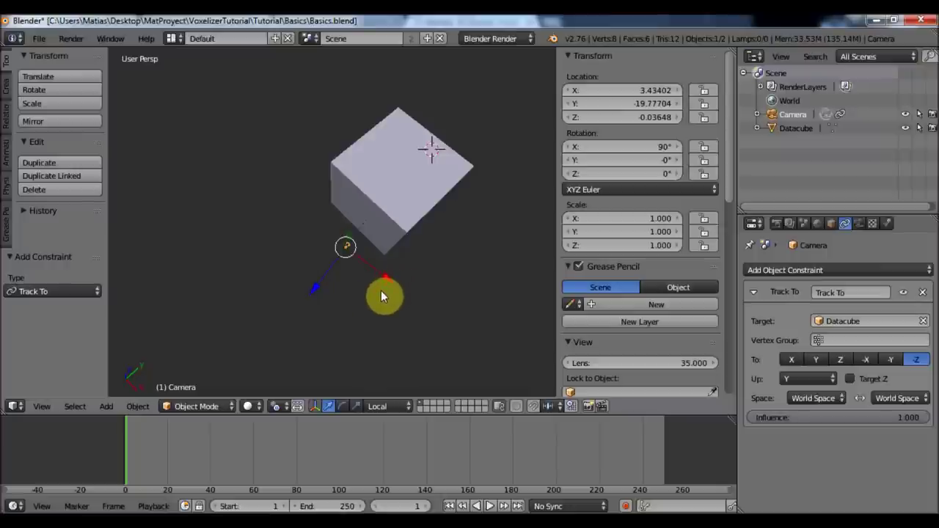
key("z")
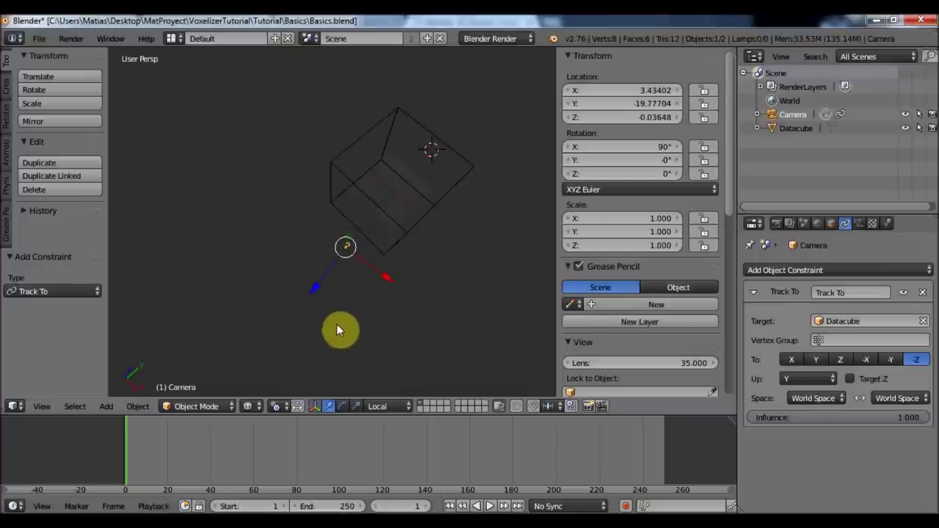
left_click(251, 407)
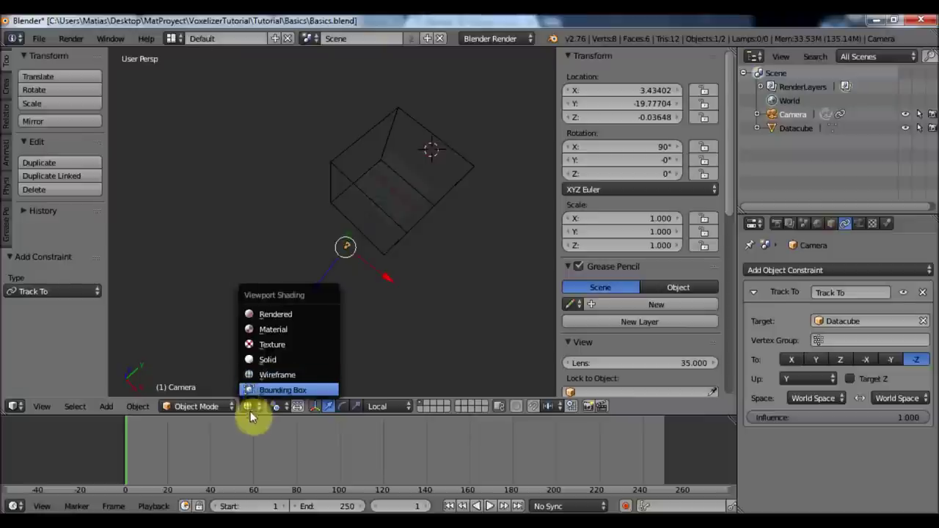
left_click(258, 374)
middle_click_drag(492, 268, 410, 241)
right_click(403, 251)
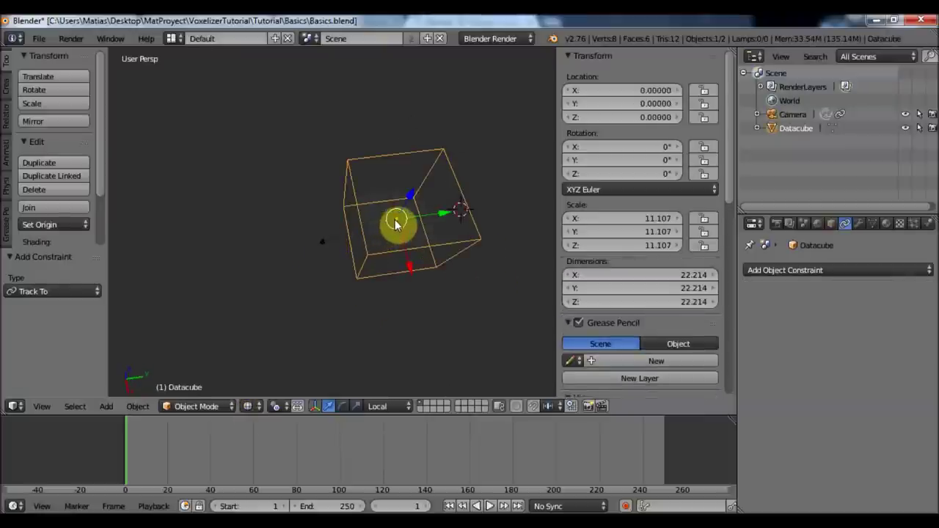
middle_click_drag(390, 230, 396, 274)
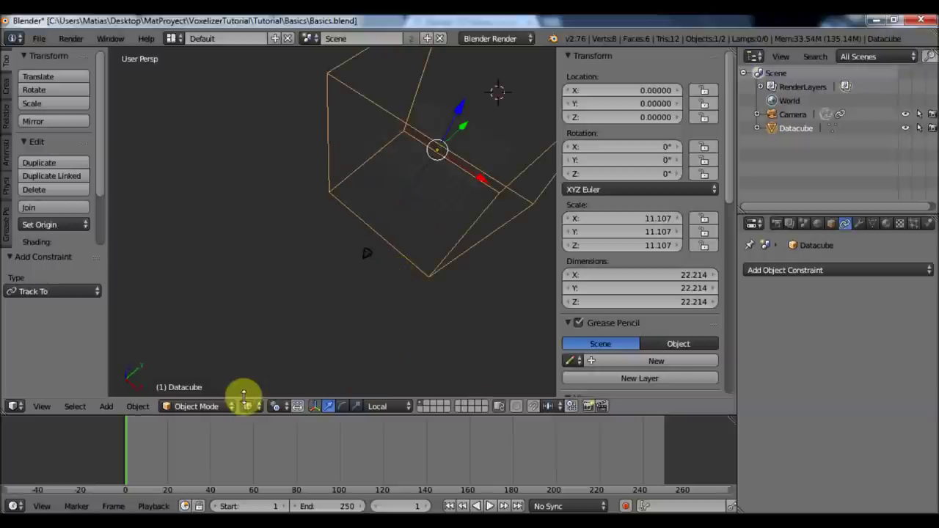
Try moving the camera to about X -31.8, Y -21.7, Z 11.8, check the view through it, and undo the move.
right_click(355, 252)
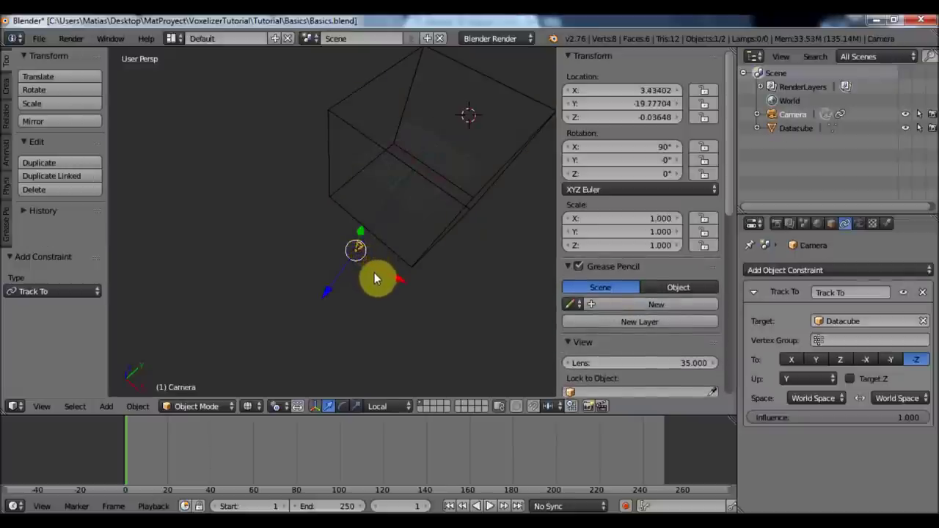
key("g")
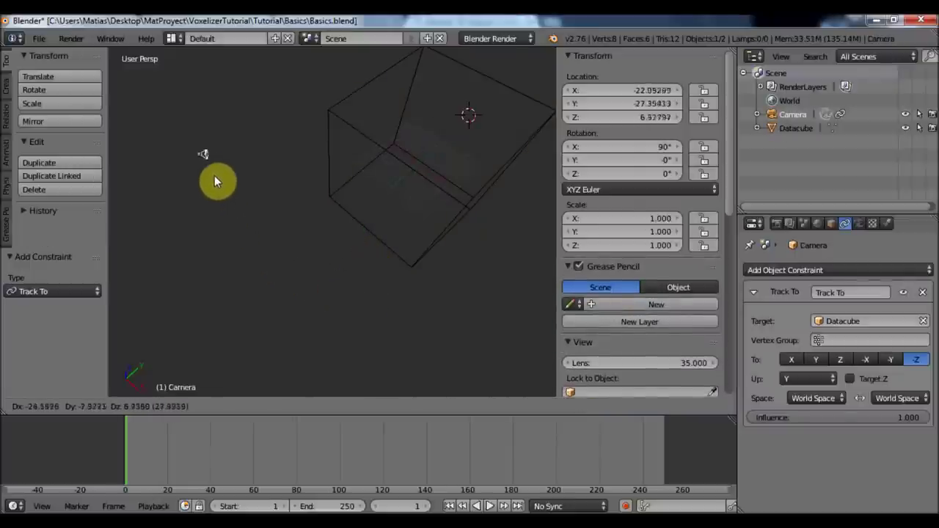
left_click(198, 104)
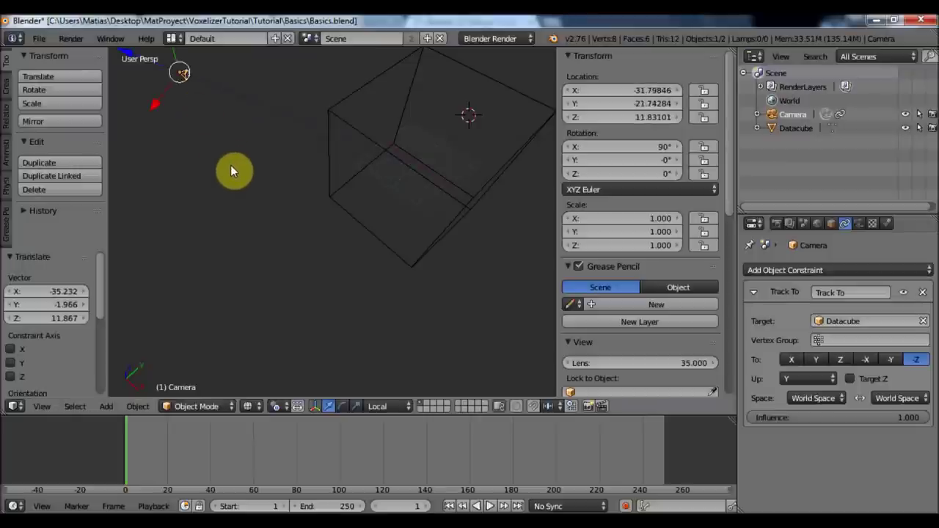
key("KP_0")
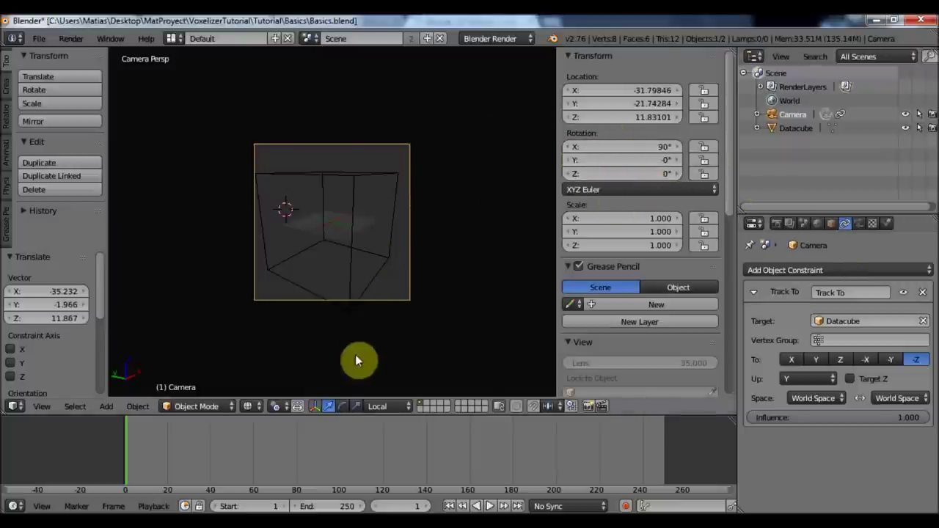
key("KP_0")
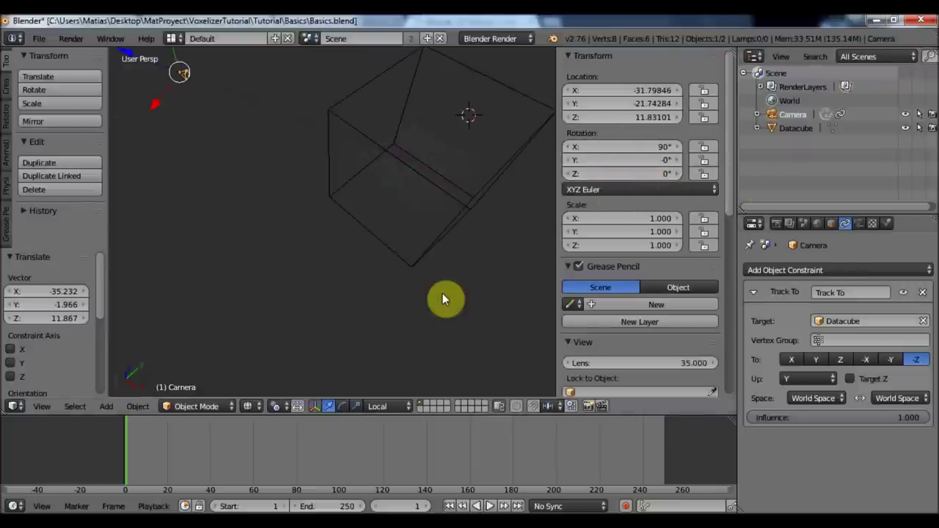
key("ctrl+z")
mouse_move(422, 286)
middle_mouse_down()
mouse_move(366, 266)
mouse_move(394, 283)
mouse_move(397, 275)
mouse_move(394, 304)
mouse_move(407, 307)
mouse_move(396, 309)
middle_mouse_up()
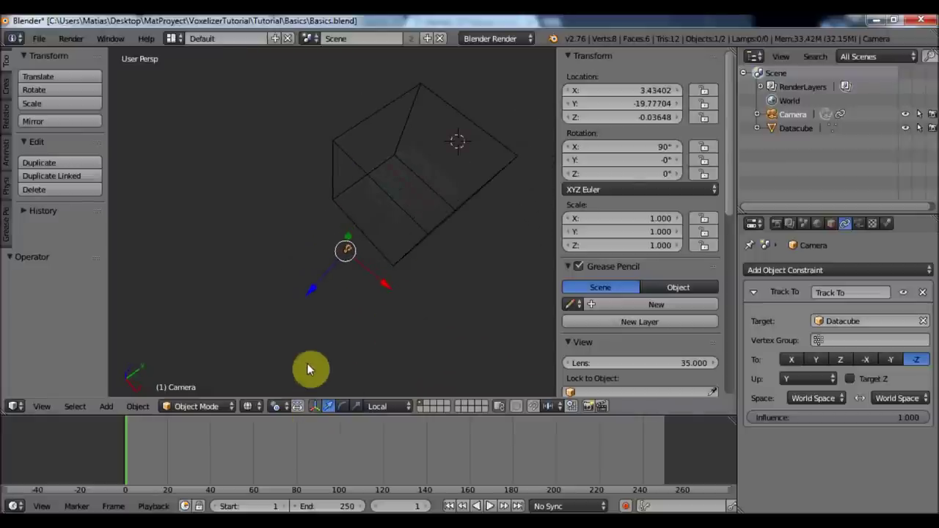
Look through the camera in Rendered shading to examine how the datacube is framed.
key("KP_0")
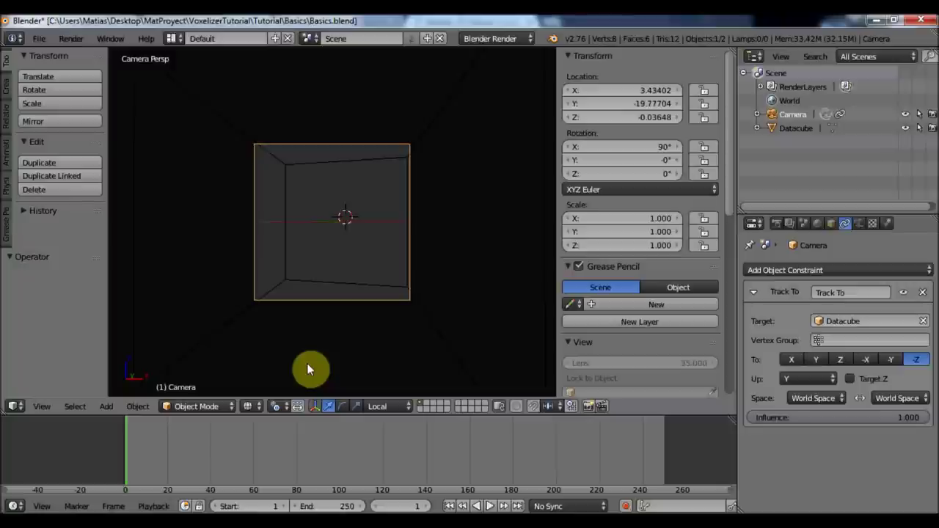
left_click(250, 406)
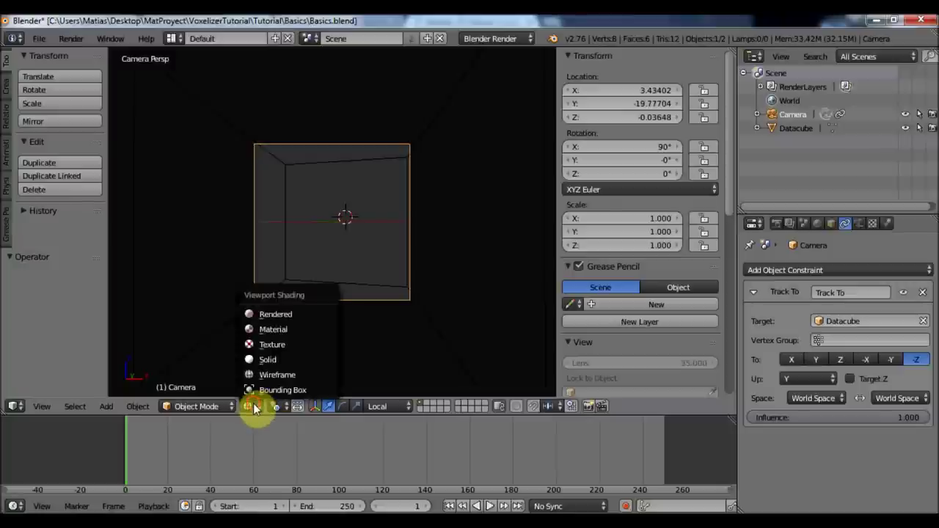
left_click(294, 314)
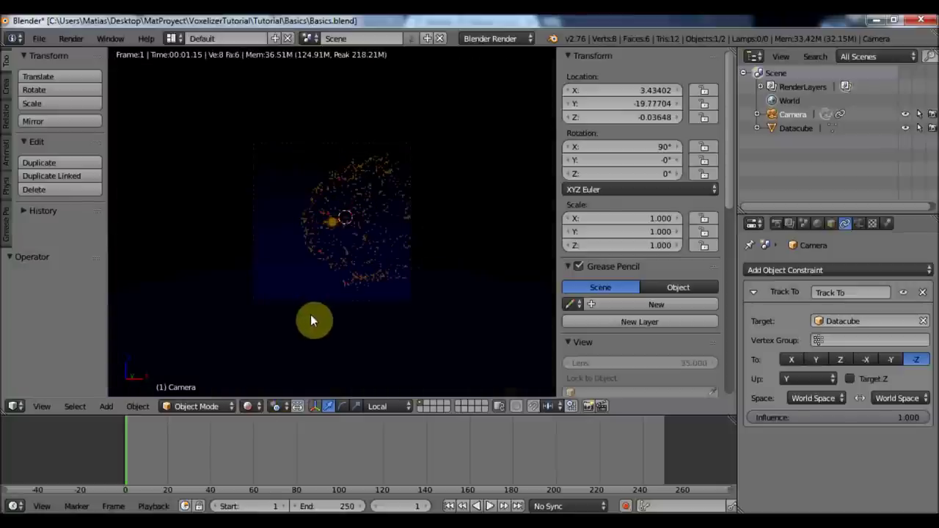
scroll(313, 315, "up", 1)
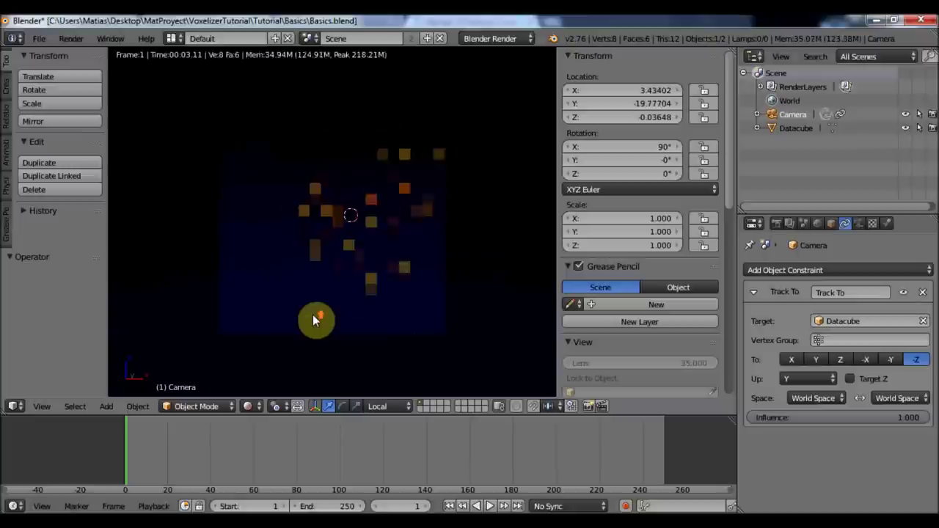
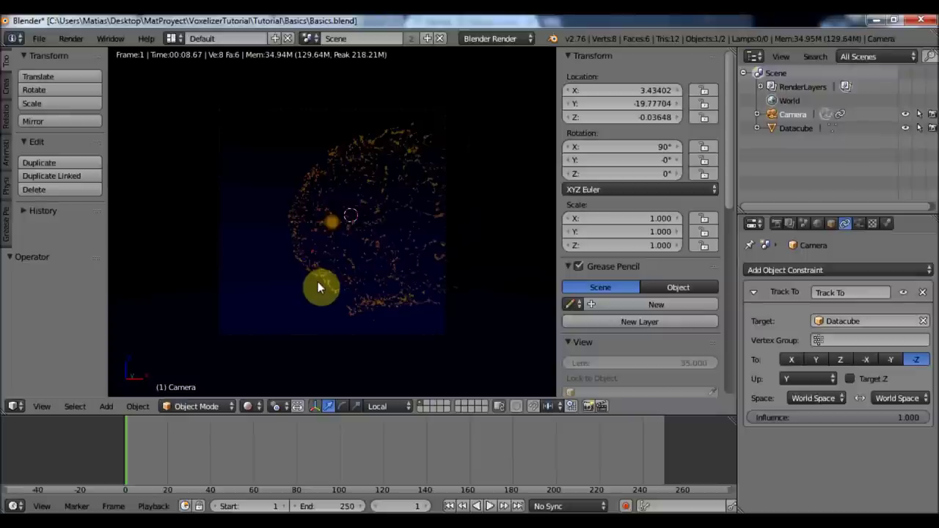
Leave the rendered camera view for Solid shading and snap the 3D cursor to the scene center.
left_click(249, 408)
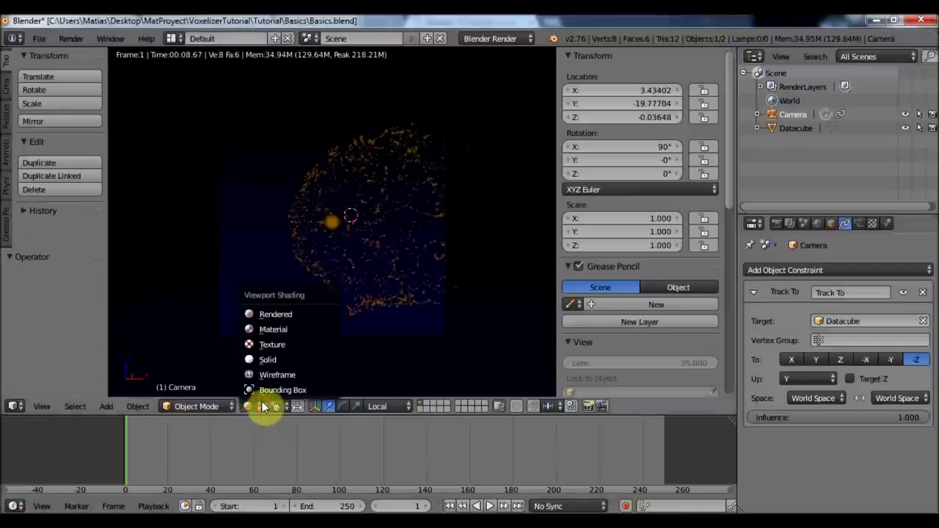
left_click(283, 361)
mouse_move(283, 369)
middle_mouse_down()
mouse_move(326, 327)
mouse_move(331, 336)
mouse_move(303, 359)
mouse_move(329, 335)
mouse_move(318, 347)
middle_mouse_up()
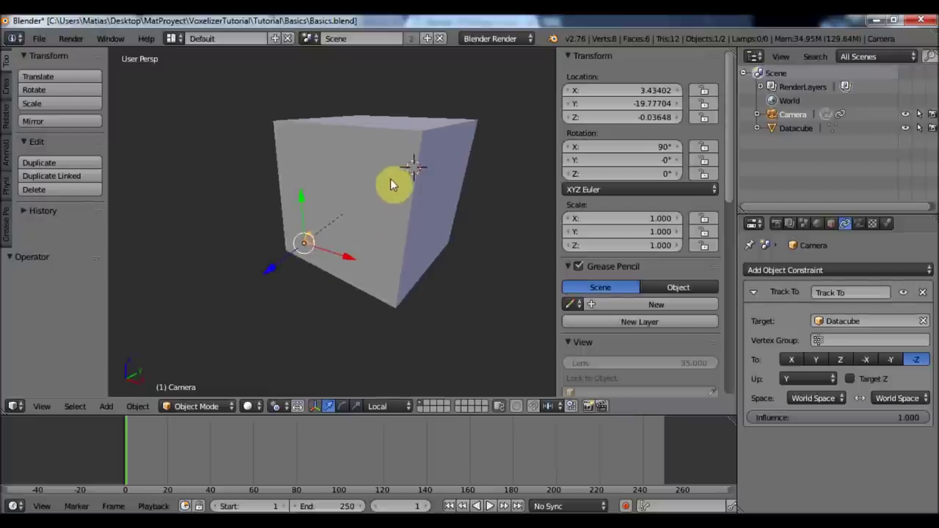
key("shift+s")
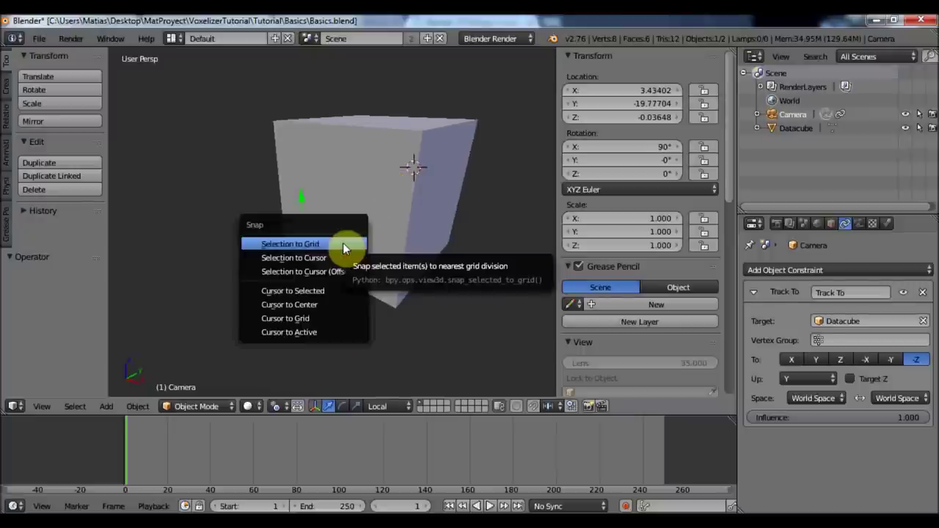
left_click(341, 307)
middle_click_drag(367, 289, 328, 355)
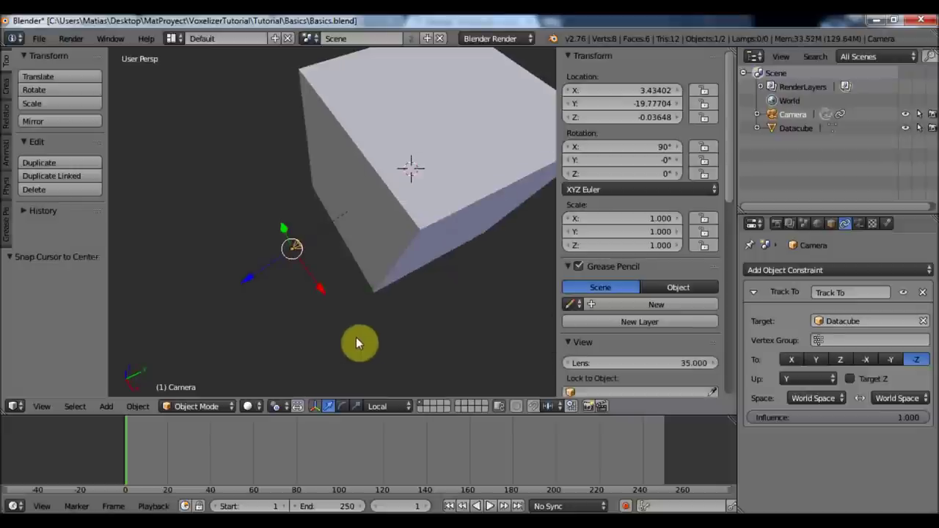
Switch to wireframe display and add a Plain Axes empty at the 3D cursor.
key("z")
middle_click_drag(379, 291, 426, 284)
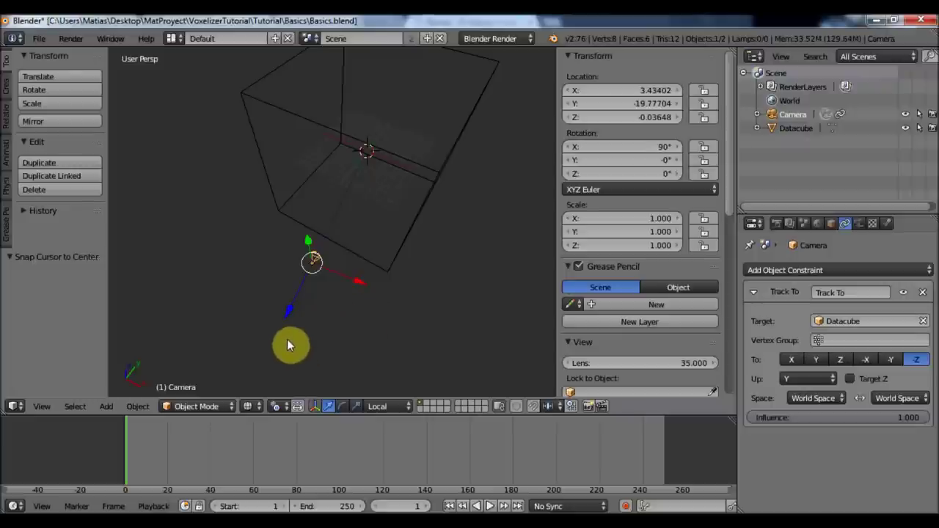
middle_click_drag(424, 392, 373, 300)
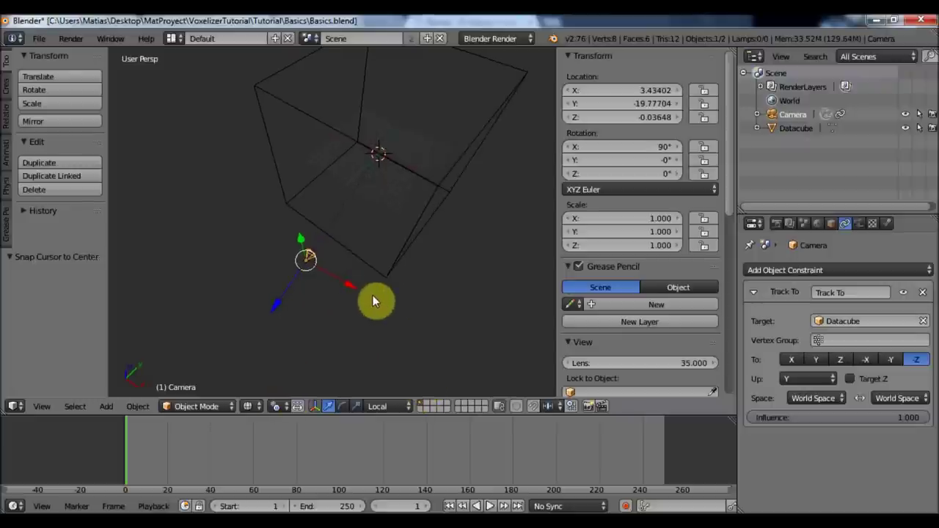
key("shift+a")
mouse_move(367, 398)
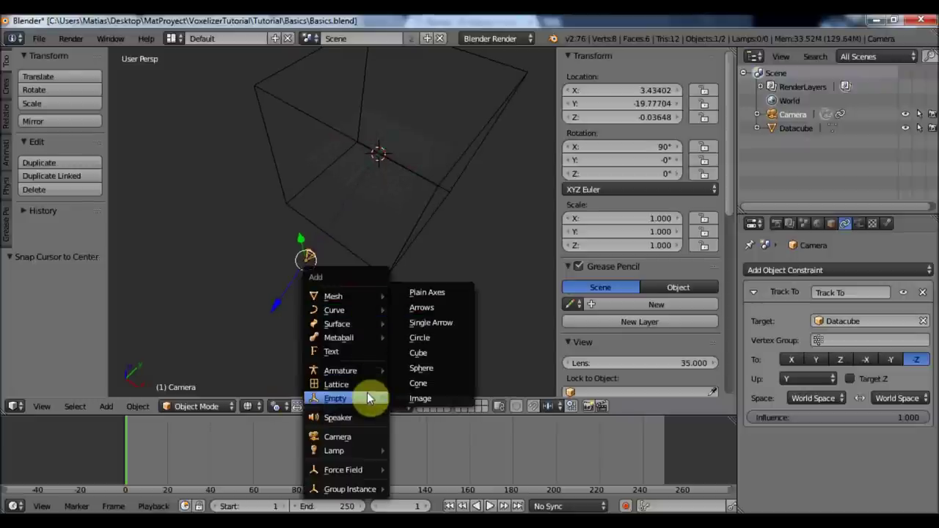
left_click(437, 292)
Rename the new empty as CameraFocusEmpty.
scroll(697, 302, "down", 5)
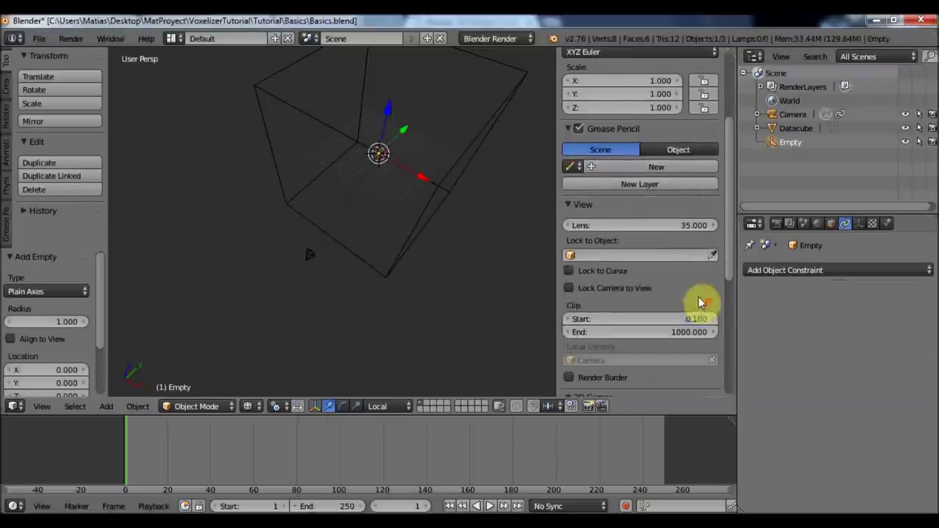
scroll(701, 303, "down", 6)
left_click(682, 308)
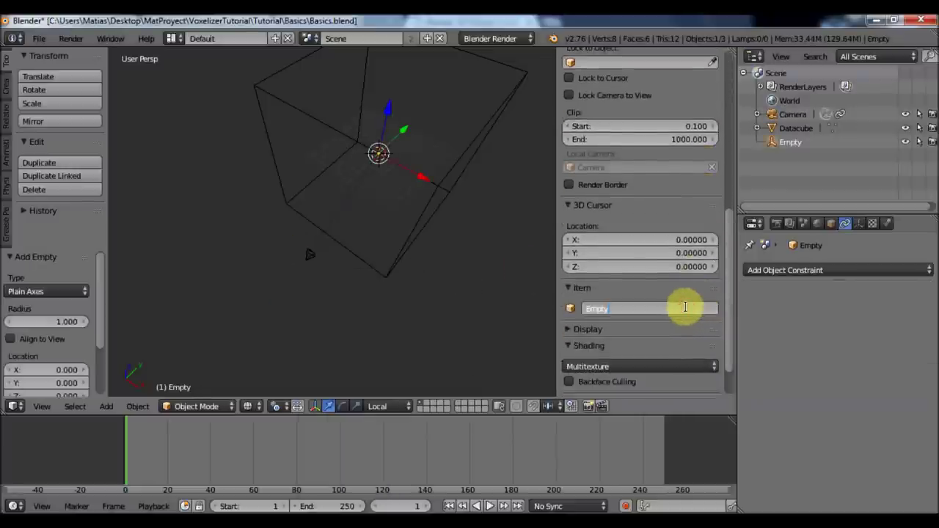
type("CameraEm")
type("cusEmpty")
key("Return")
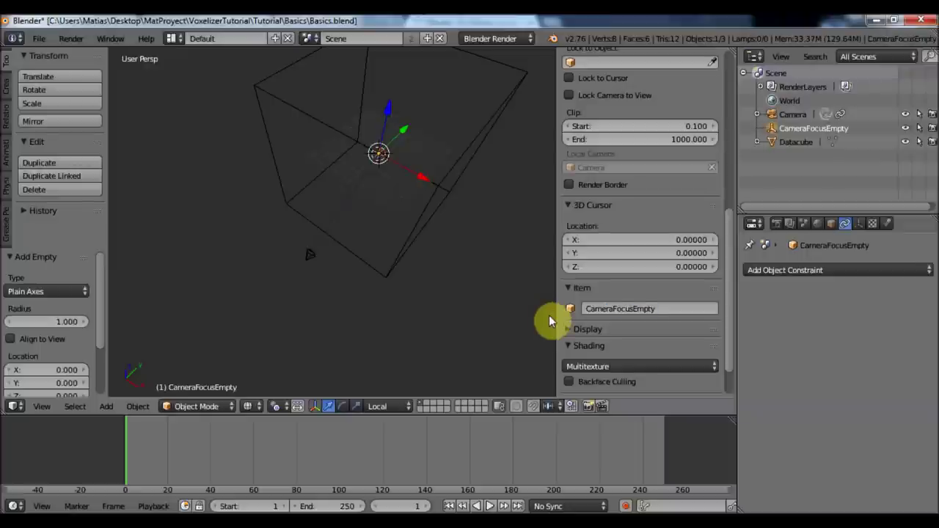
Change the target of the camera's Track To constraint to CameraFocusEmpty.
middle_click_drag(448, 308, 430, 319)
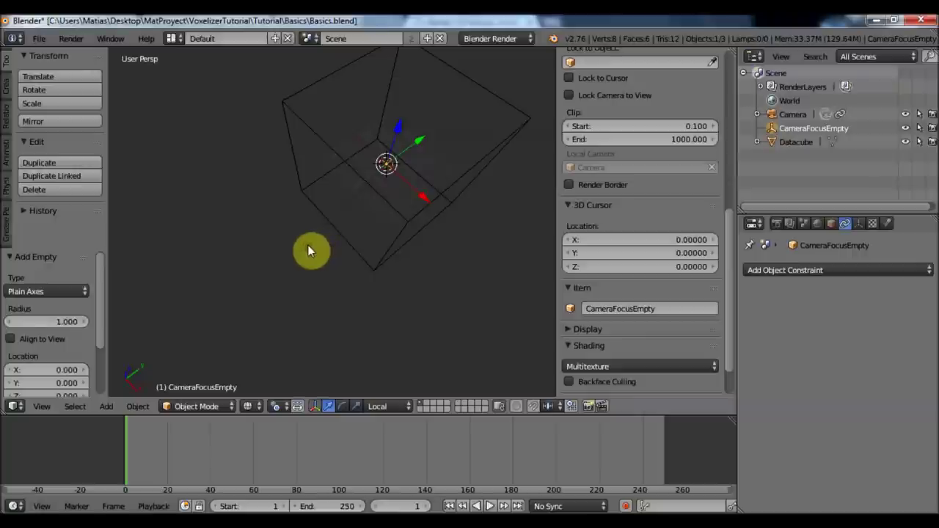
right_click(307, 249)
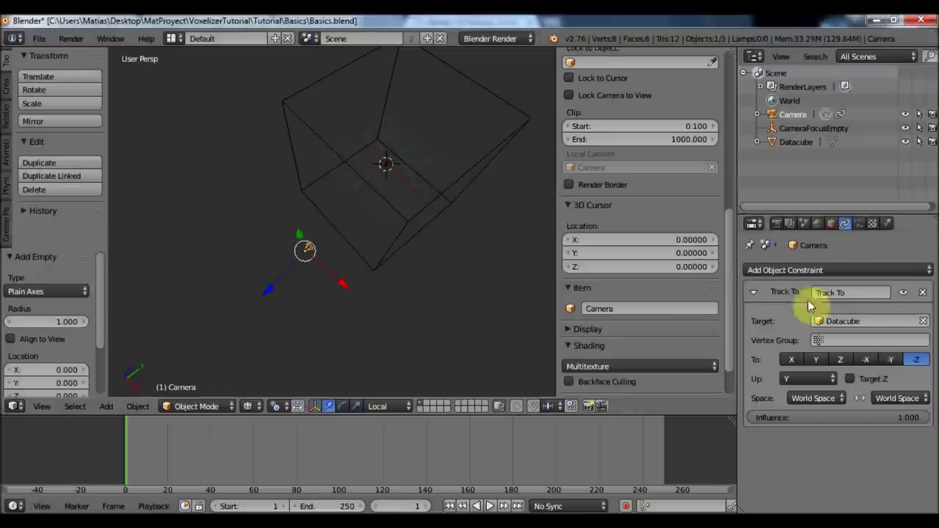
left_click(853, 321)
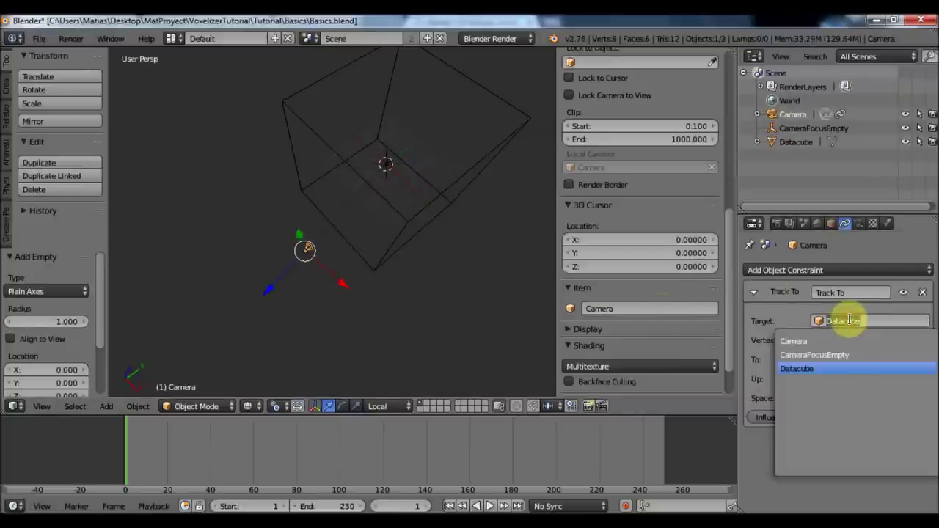
left_click(821, 355)
middle_click_drag(378, 295, 434, 266)
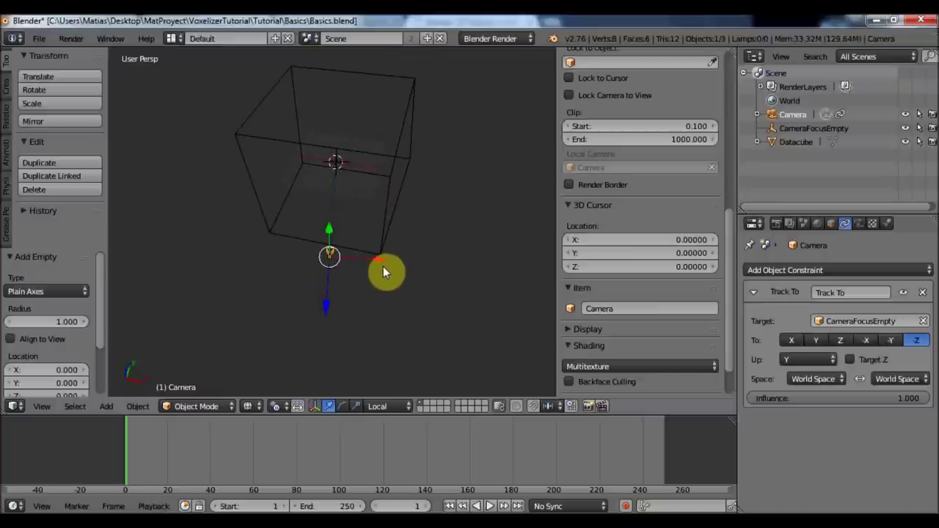
Select CameraFocusEmpty and display the scene through the camera with Rendered shading.
right_click(336, 165)
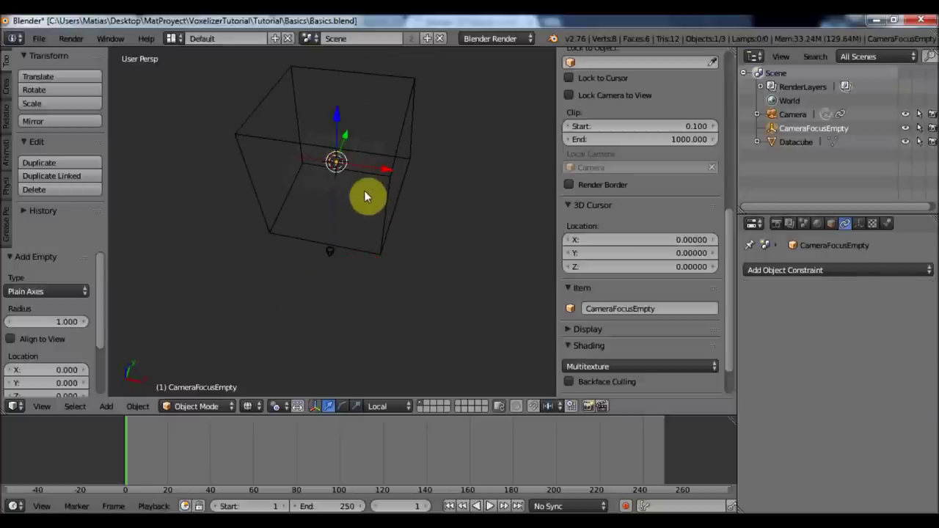
key("KP_0")
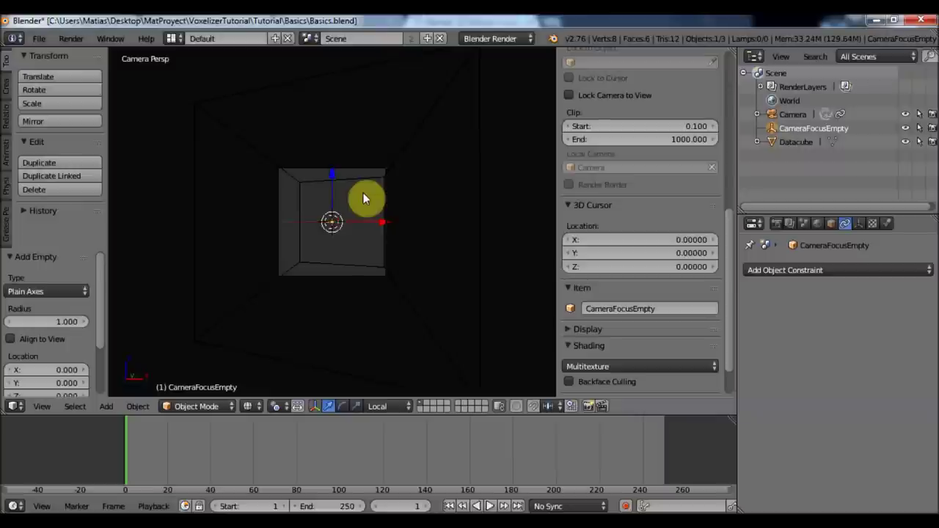
left_click(249, 408)
left_click(275, 310)
scroll(315, 322, "up", 4)
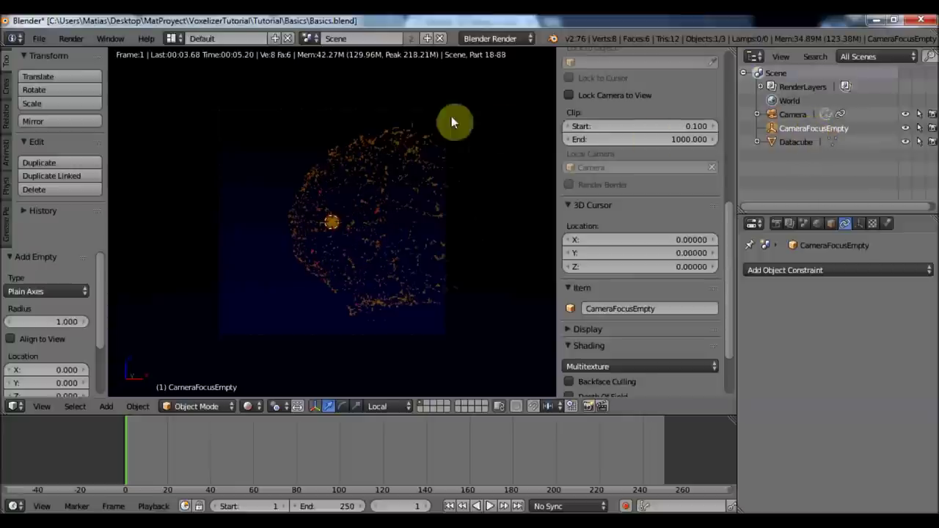
Move CameraFocusEmpty about 3.66 units along the global X axis to recentre the camera's aim.
key("g")
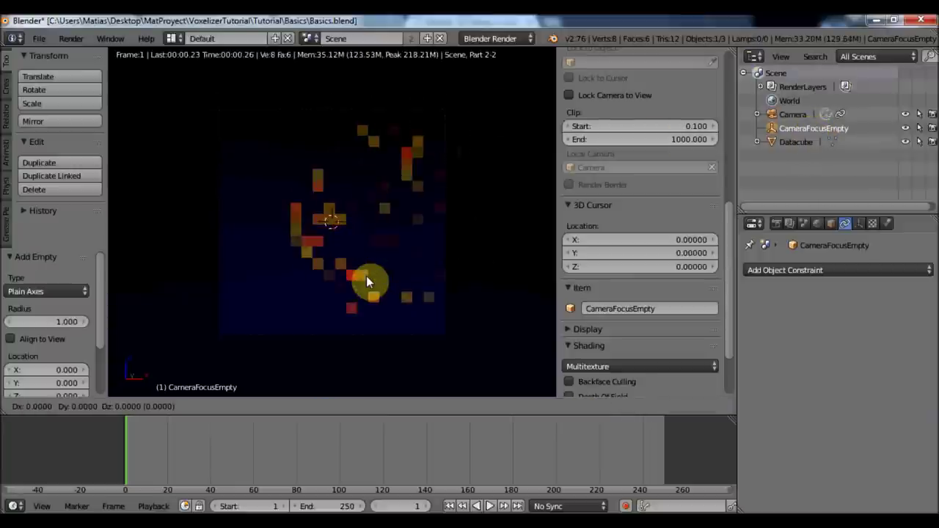
key("x")
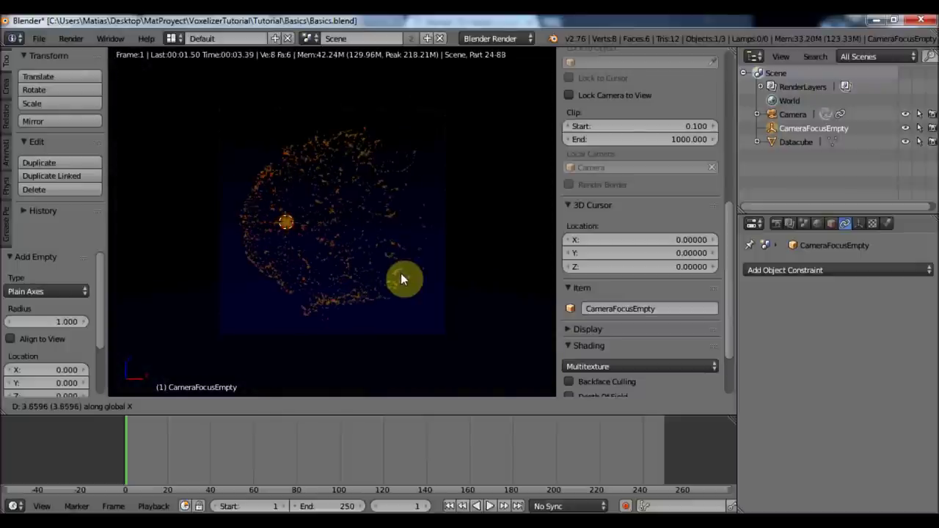
left_click(400, 274)
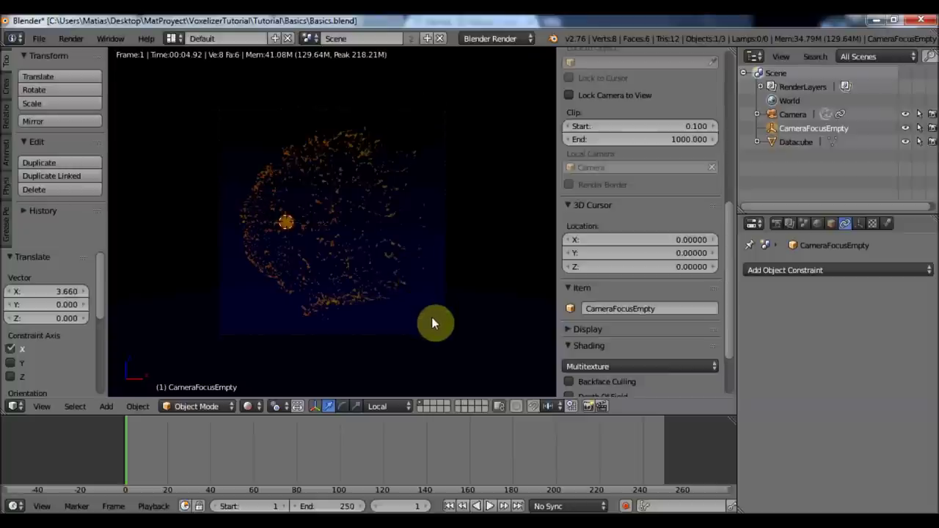
Inspect the rendered datacube up close and check the empty's location values.
scroll(532, 259, "up", 2)
scroll(692, 272, "up", 1)
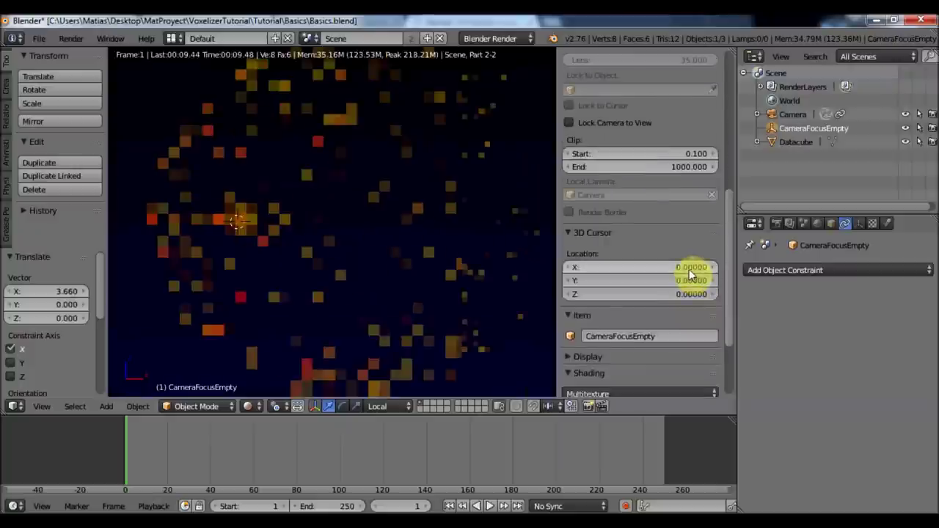
scroll(687, 273, "down", 3)
scroll(692, 273, "up", 8)
scroll(629, 152, "up", 5)
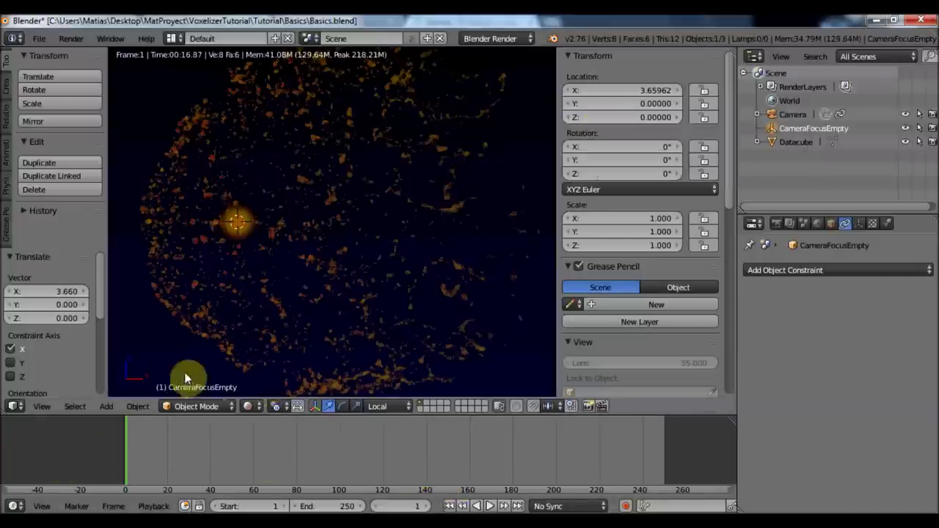
scroll(313, 314, "down", 2)
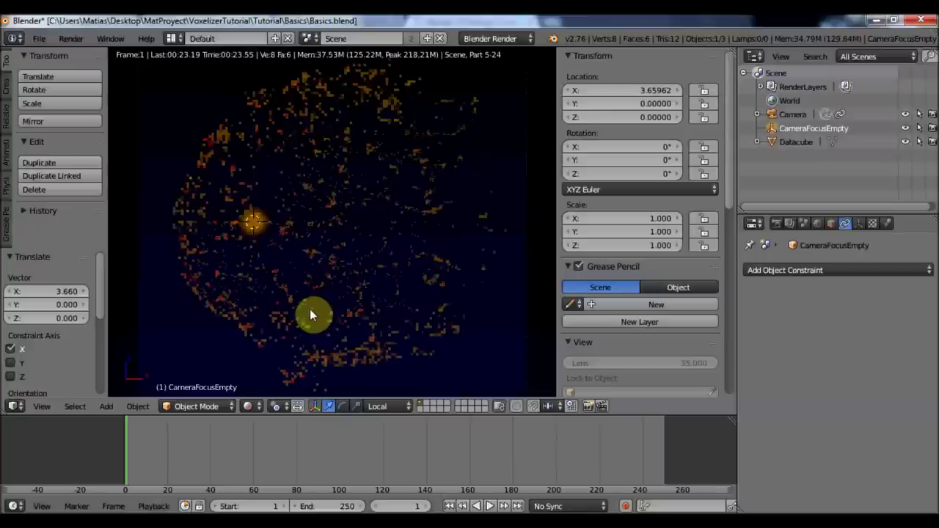
scroll(308, 315, "down", 1)
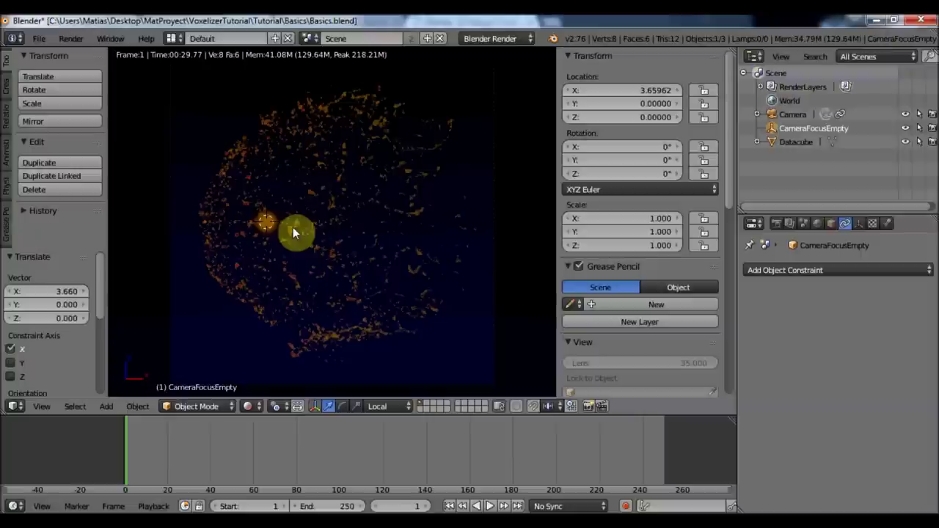
Return to Solid shading, leave the camera view, and narrow the properties region to enlarge the 3D view.
left_click(248, 407)
left_click(278, 359)
middle_click_drag(326, 269, 279, 310)
key("KP_0")
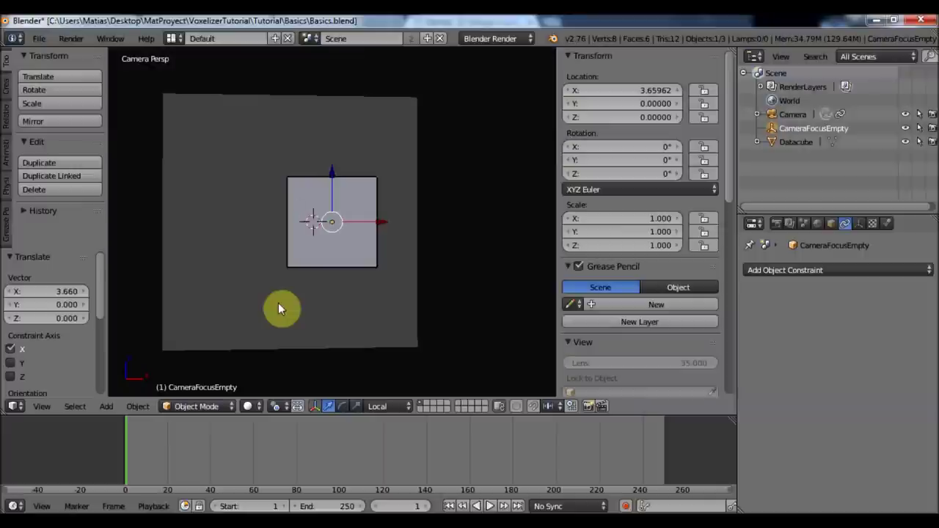
mouse_move(278, 303)
middle_mouse_down()
mouse_move(318, 306)
mouse_move(287, 313)
middle_mouse_up()
scroll(220, 330, "down", 5)
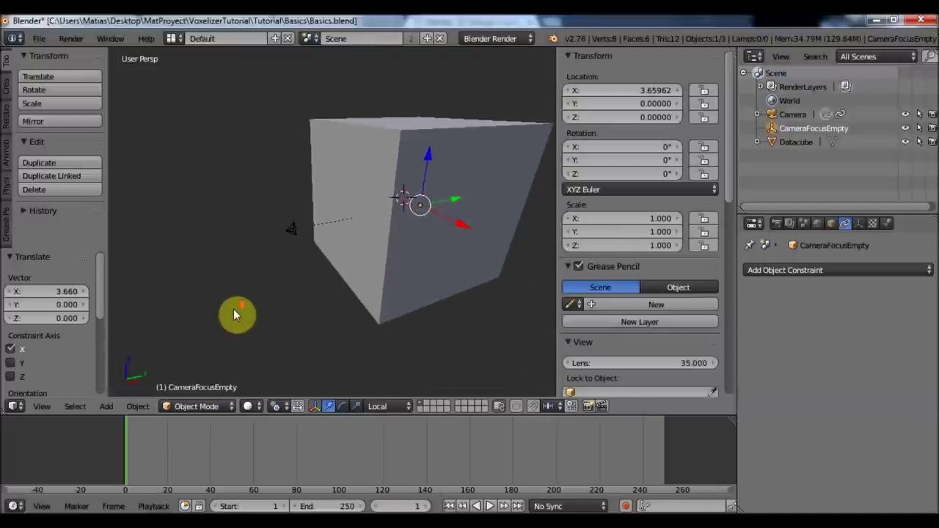
middle_click_drag(237, 314, 336, 342)
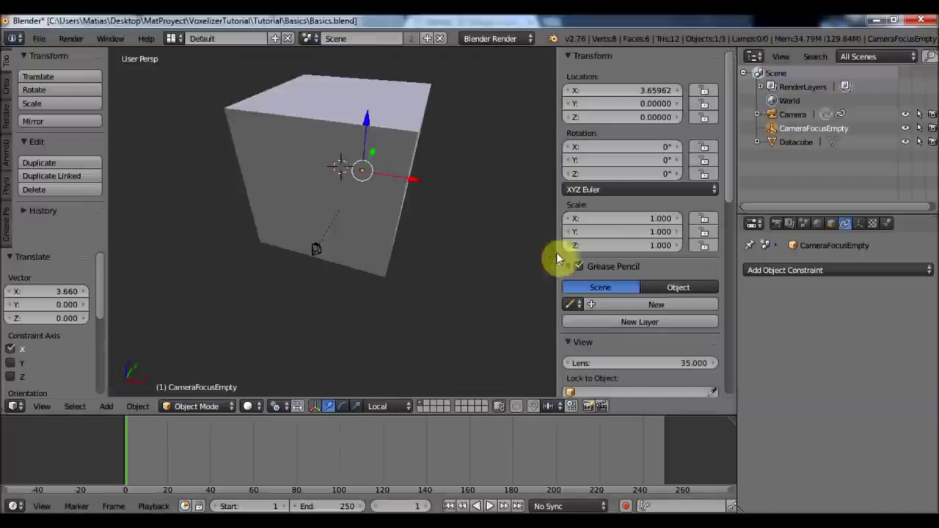
left_click_drag(561, 248, 623, 261)
Add a Bezier circle curve at the 3D cursor in the datacube's center.
middle_click_drag(528, 263, 383, 307)
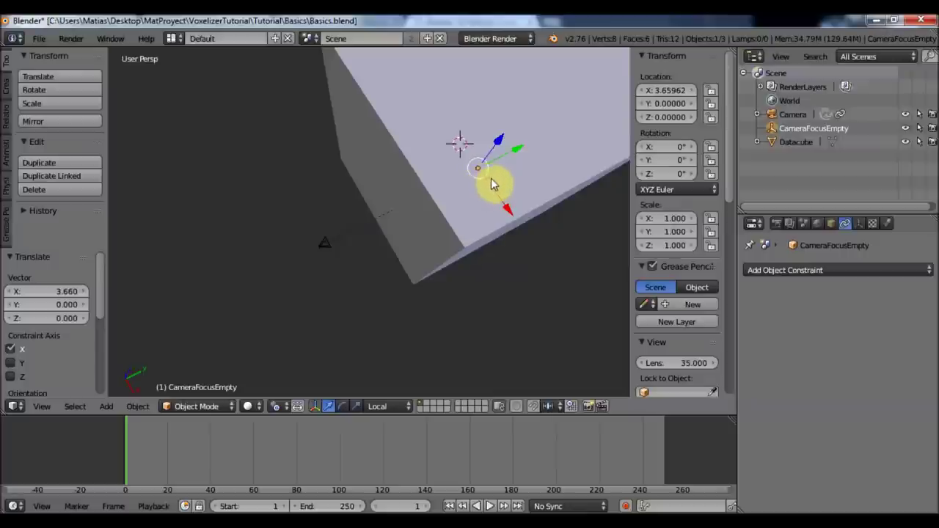
middle_click_drag(480, 193, 389, 314)
scroll(367, 301, "down", 3)
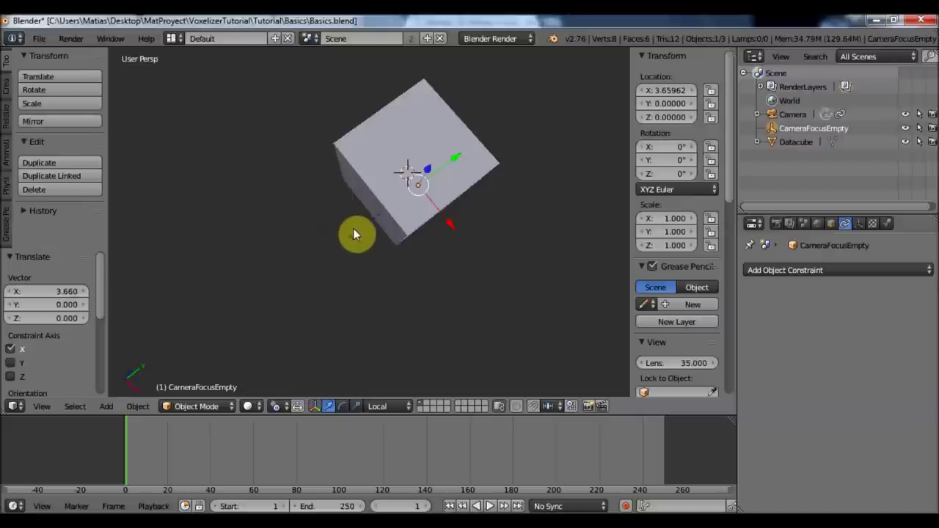
middle_click_drag(409, 209, 522, 211)
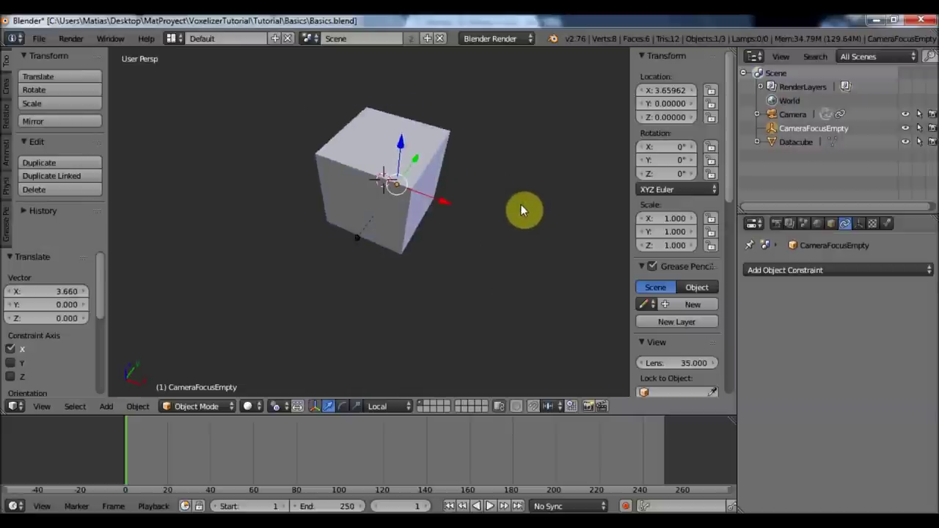
key("shift+a")
mouse_move(521, 207)
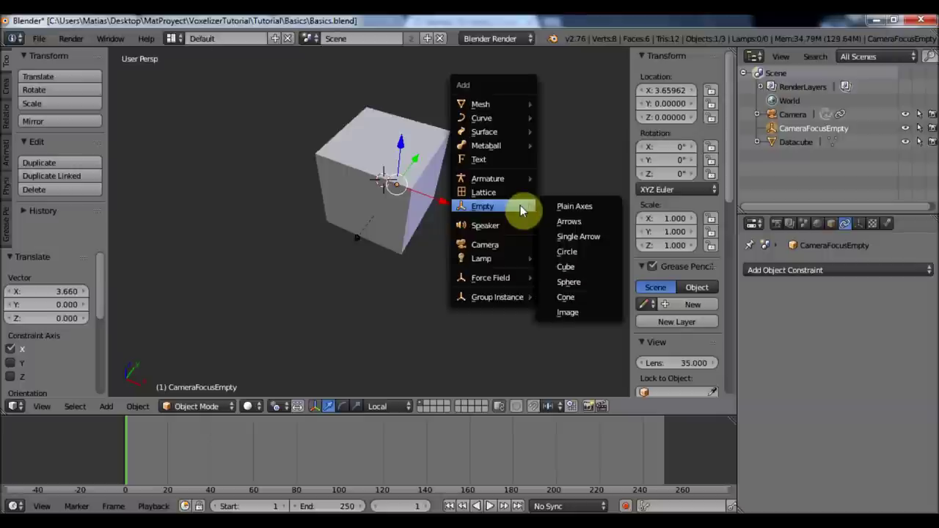
mouse_move(522, 123)
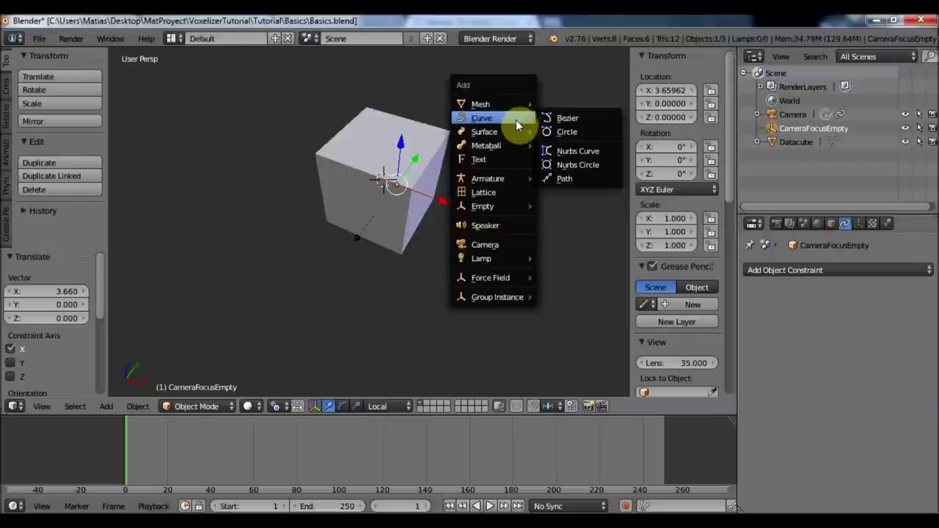
left_click(552, 135)
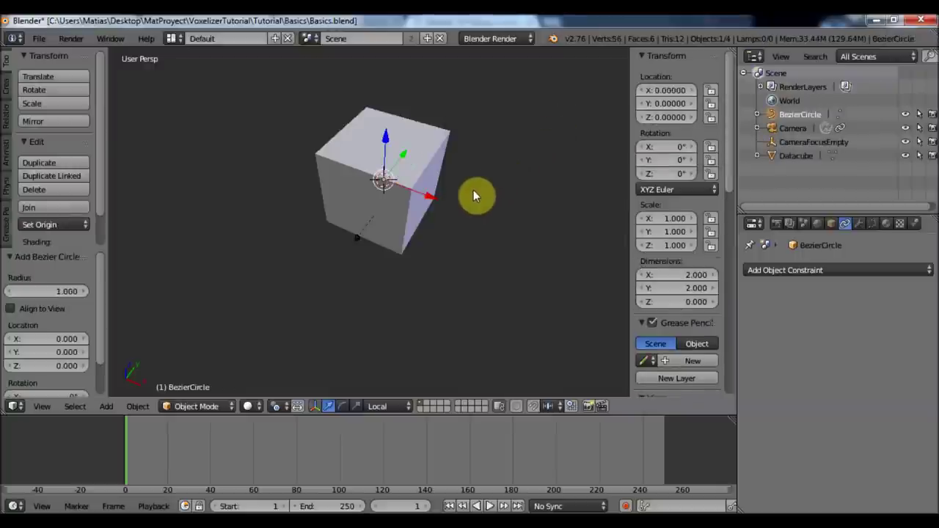
Switch to wireframe display and scale the Bezier circle up by about 27.2 so it surrounds the datacube.
key("z")
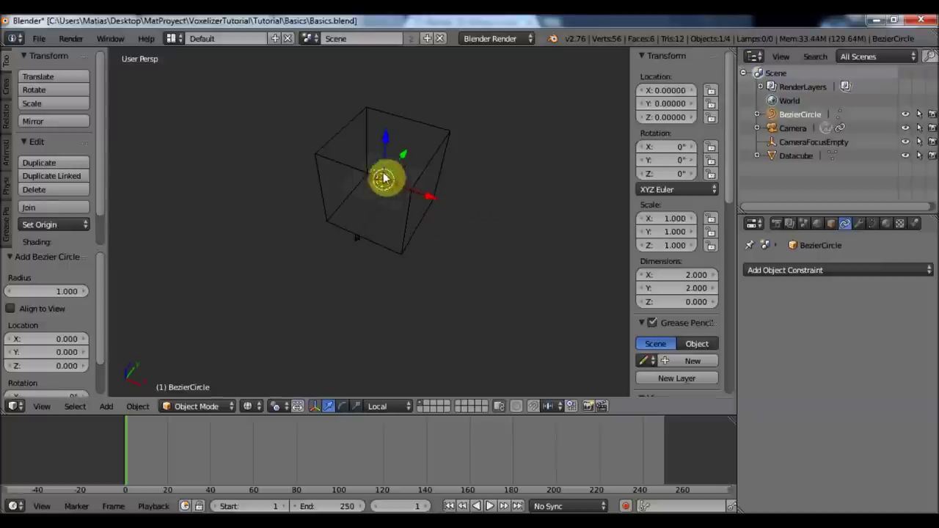
key("s")
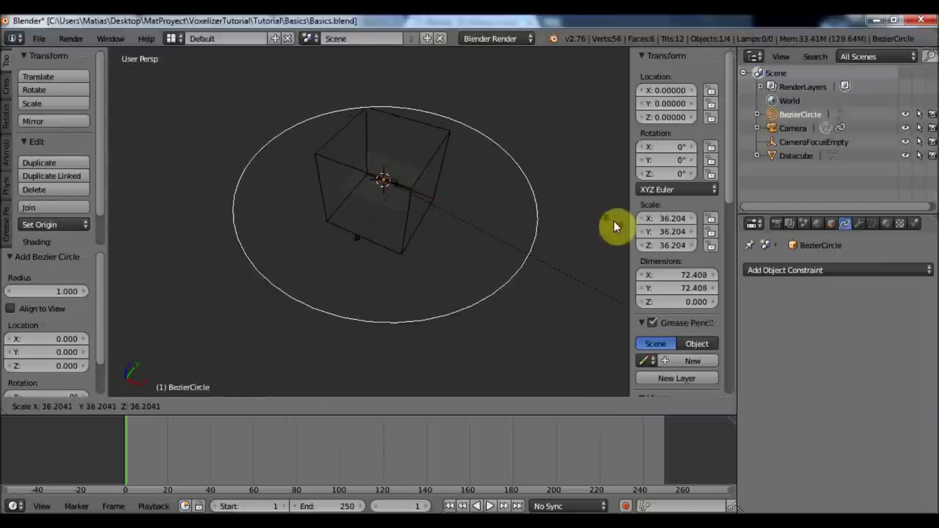
left_click(417, 141)
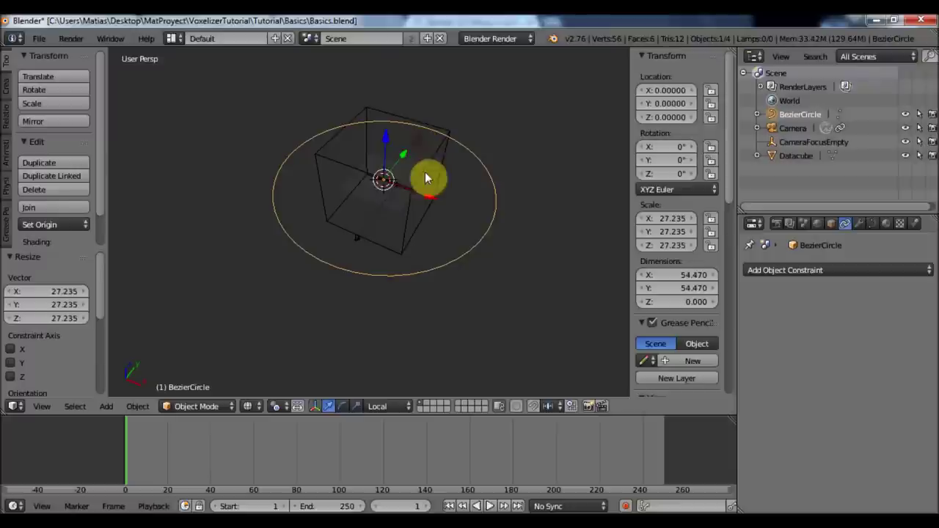
From the top view, move the Bezier circle about 3.66 units along X to centre it on the focus empty.
key("KP_7")
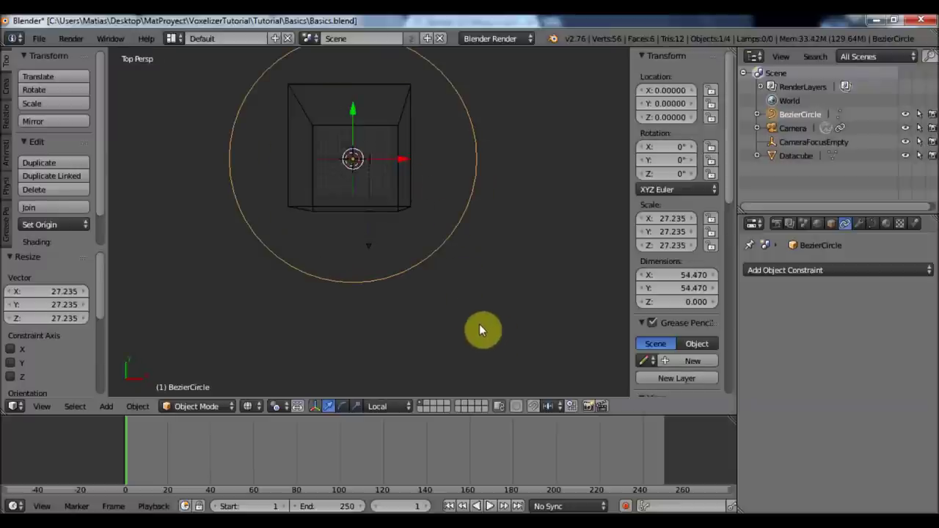
scroll(444, 283, "up", 1)
left_click_drag(394, 147, 412, 147)
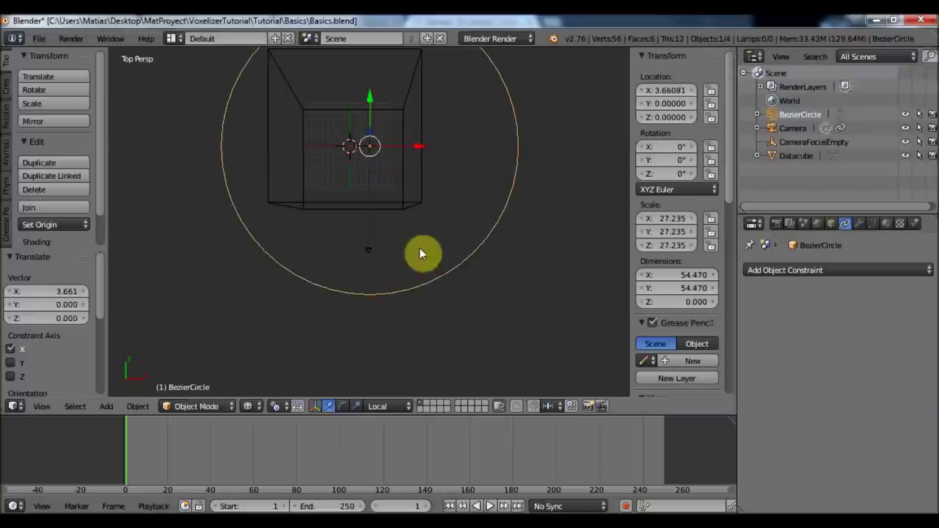
Scale the Bezier circle down by a factor of about 0.70 so it passes through the camera.
key("s")
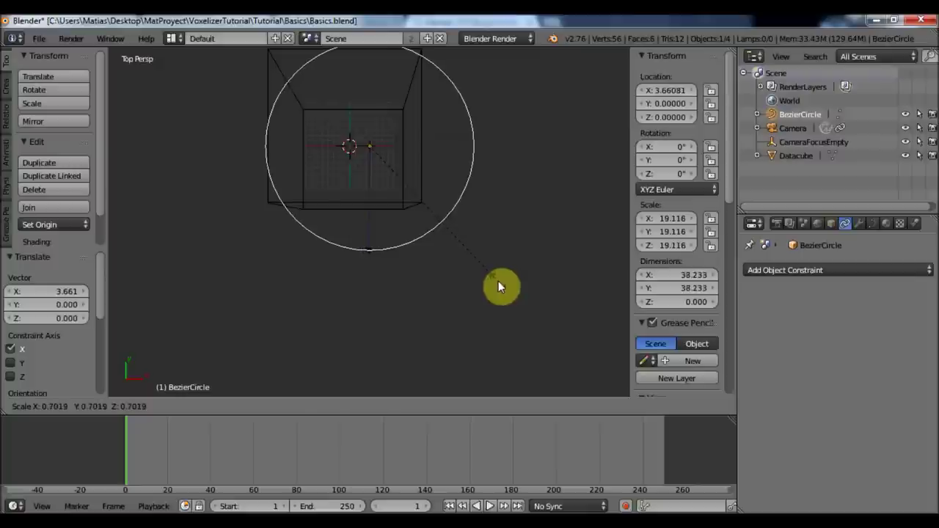
left_click(499, 281)
middle_click_drag(476, 277, 447, 231)
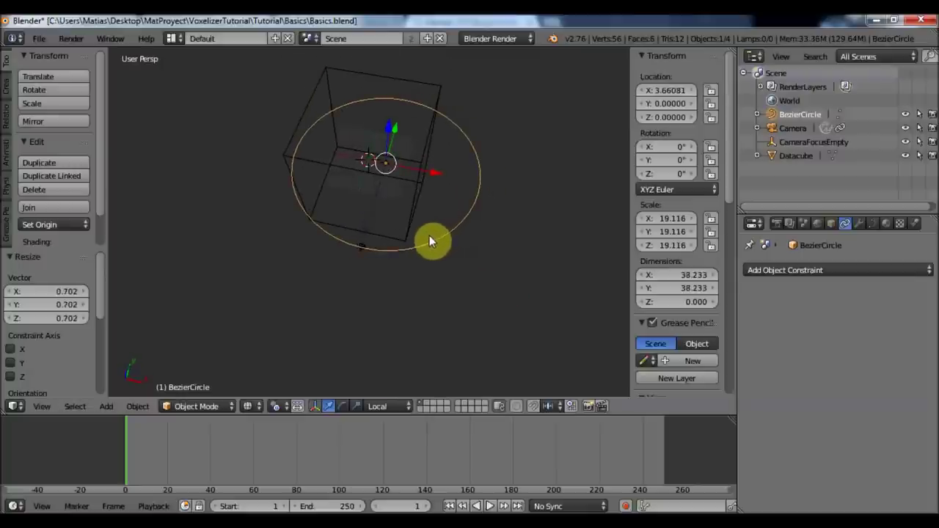
middle_click_drag(436, 260, 484, 287)
Return to the top view and open the Bezier circle in Edit Mode.
key("KP_7")
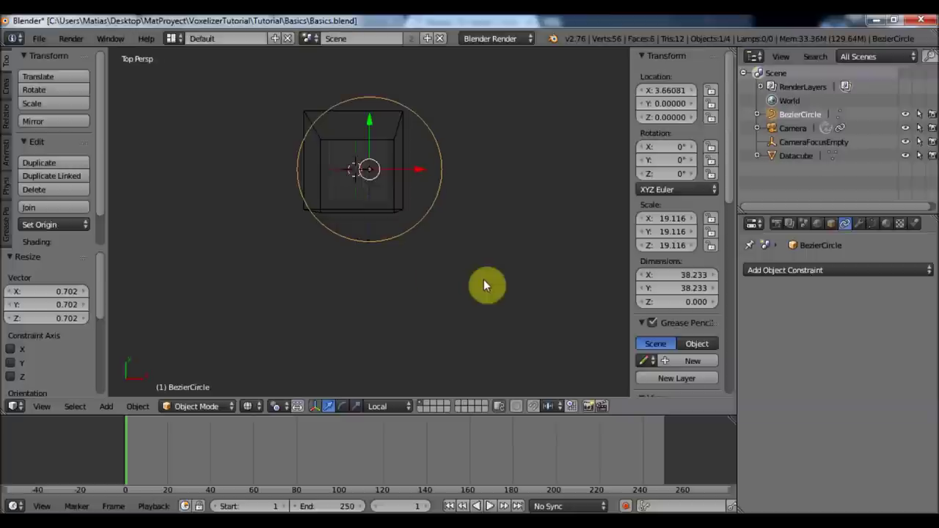
key("Tab")
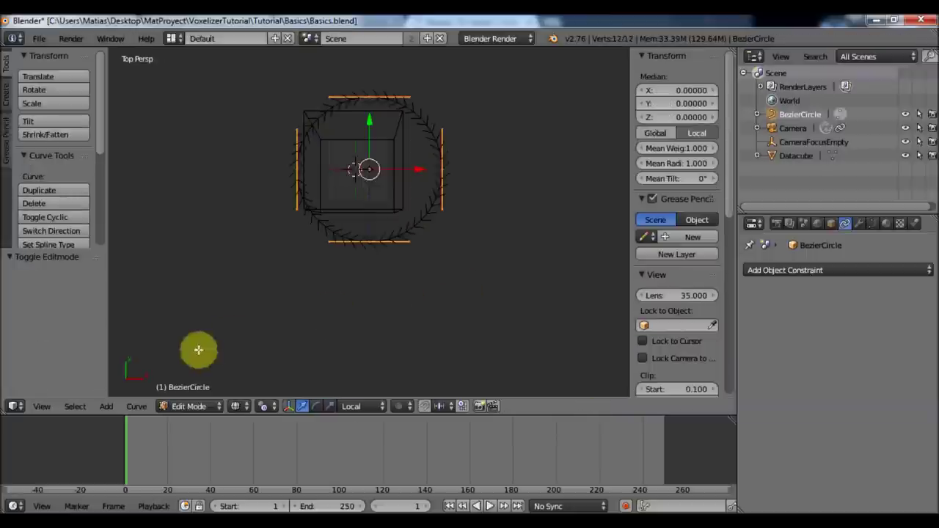
left_click(199, 407)
left_click(201, 407)
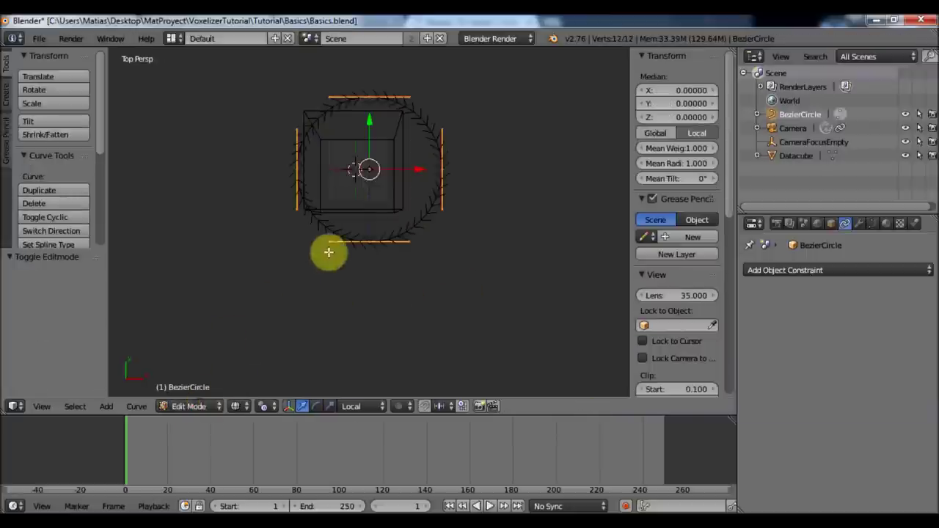
Try to reshape the Bezier circle by moving its +X control point about 16 units outward.
scroll(374, 257, "up", 2)
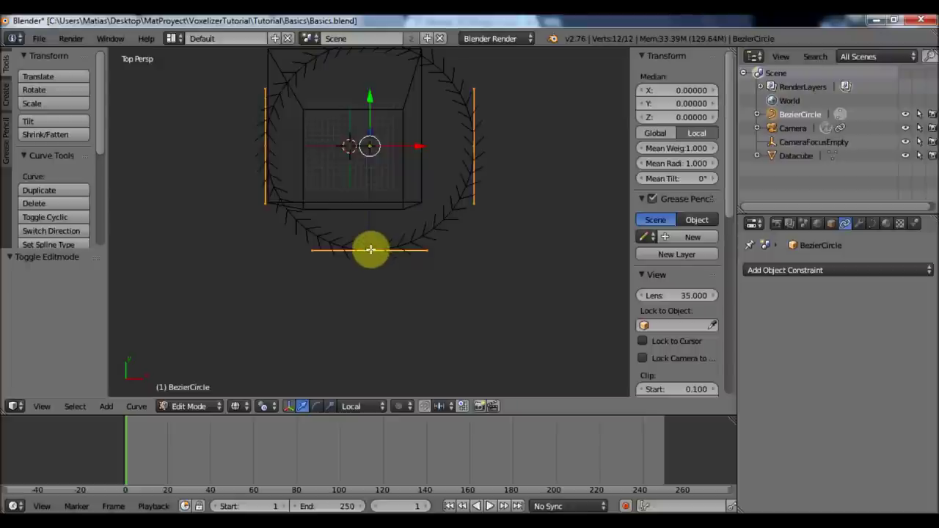
right_click(462, 139)
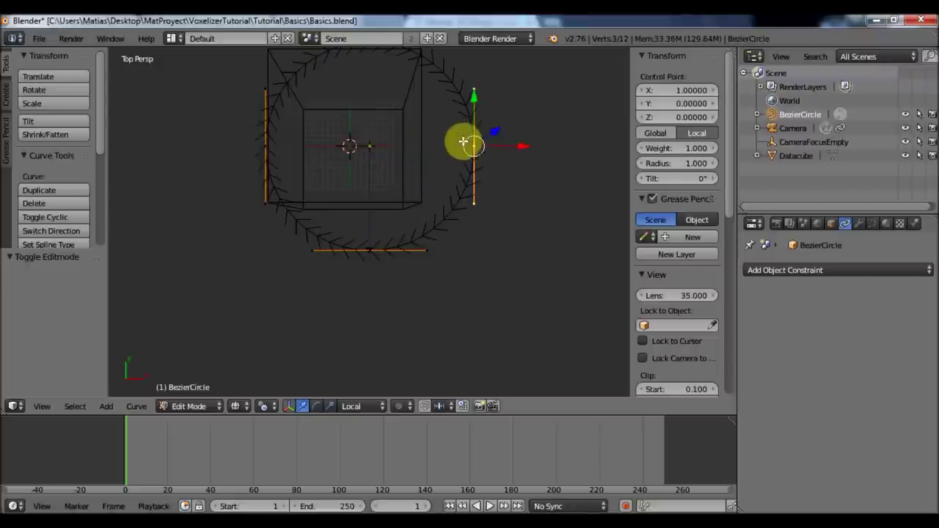
key("g")
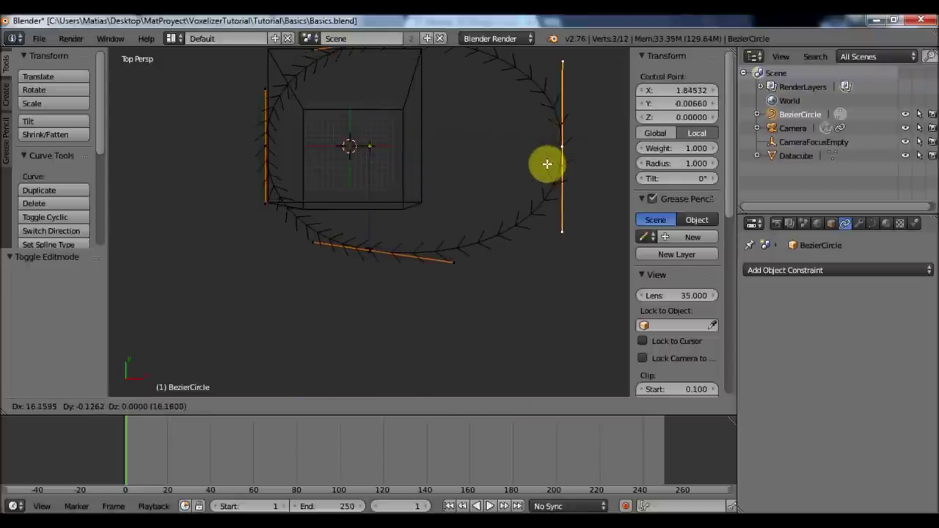
right_click(543, 165)
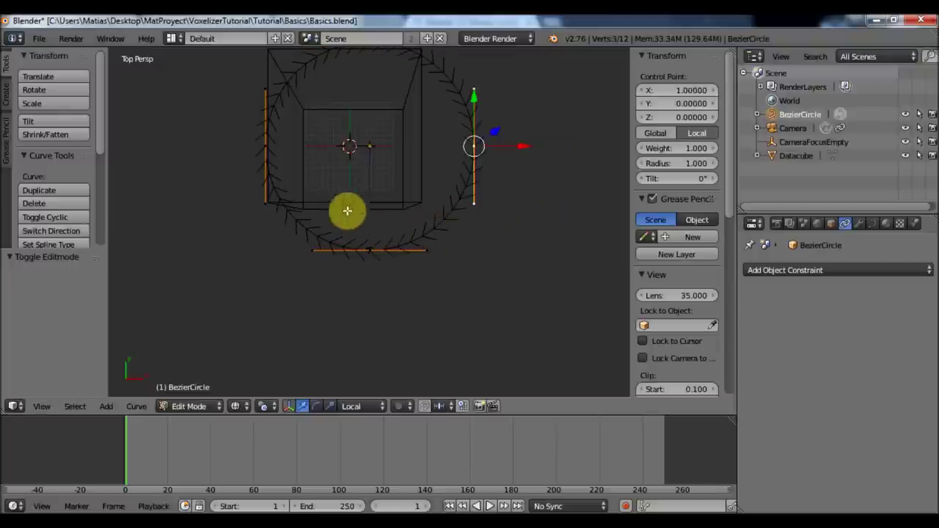
Select the circle's control point on the -X side and switch the viewport to Rendered shading.
right_click(269, 149)
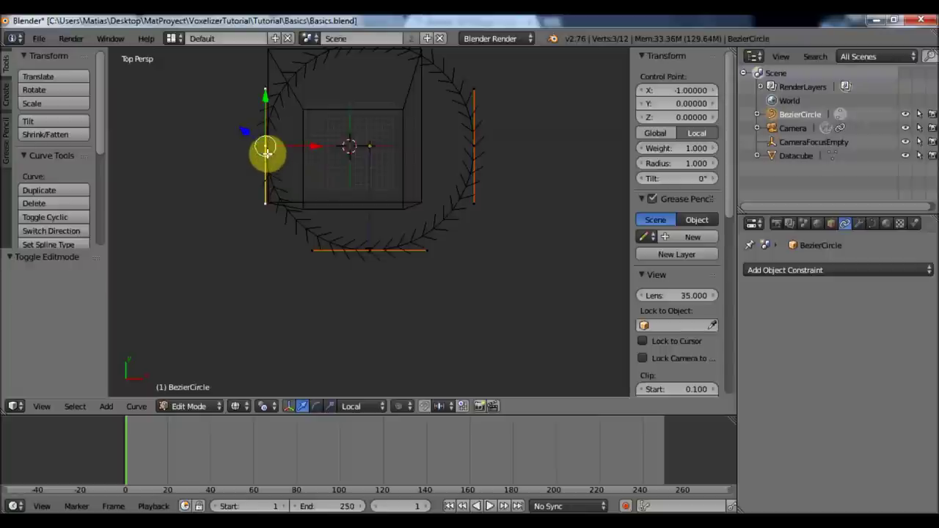
left_click(237, 407)
key("r")
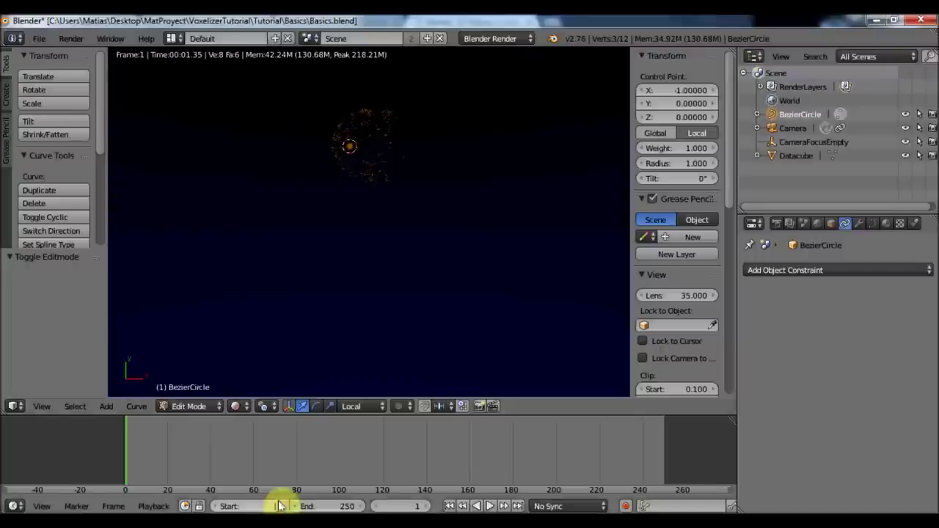
Switch back to Solid shading and move the Bezier circle's -X control point about 4.5 units inward.
left_click(236, 407)
key("s")
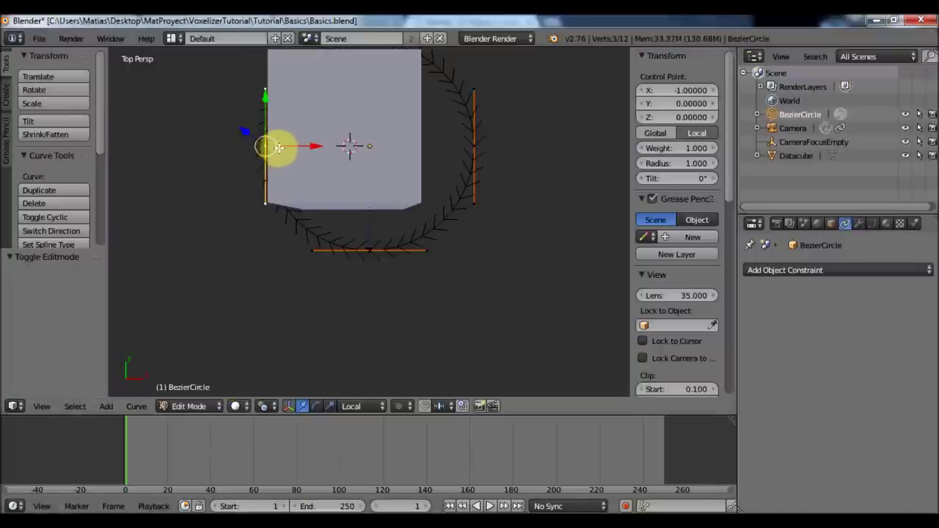
key("g")
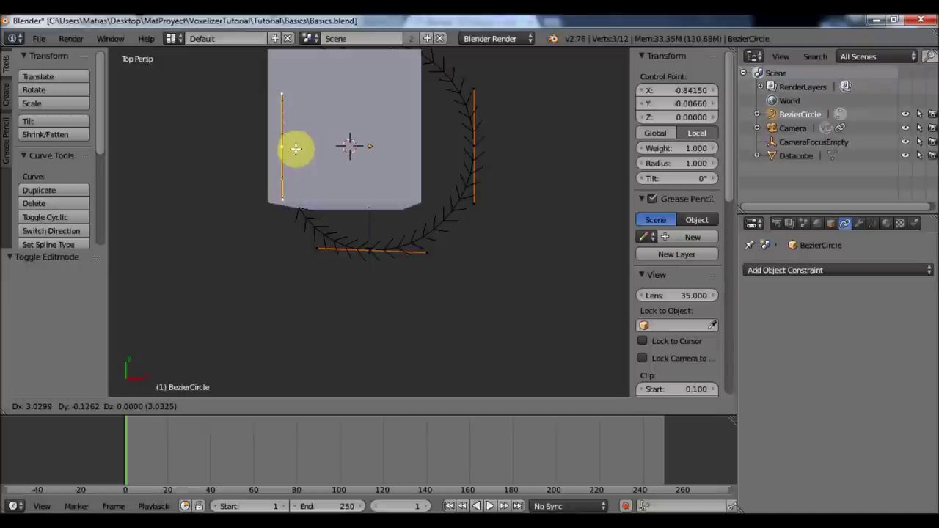
left_click(299, 147)
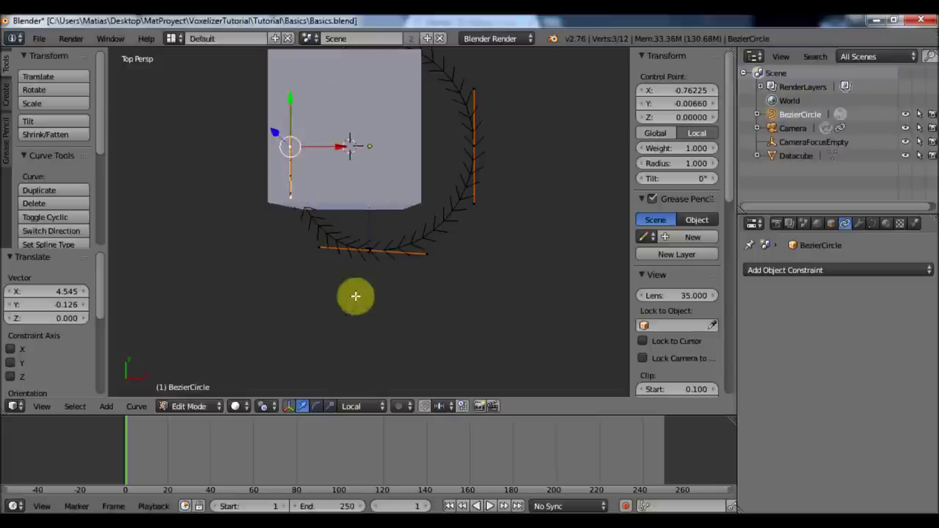
Leave Edit Mode and return the Bezier circle to Object Mode.
left_click(239, 408)
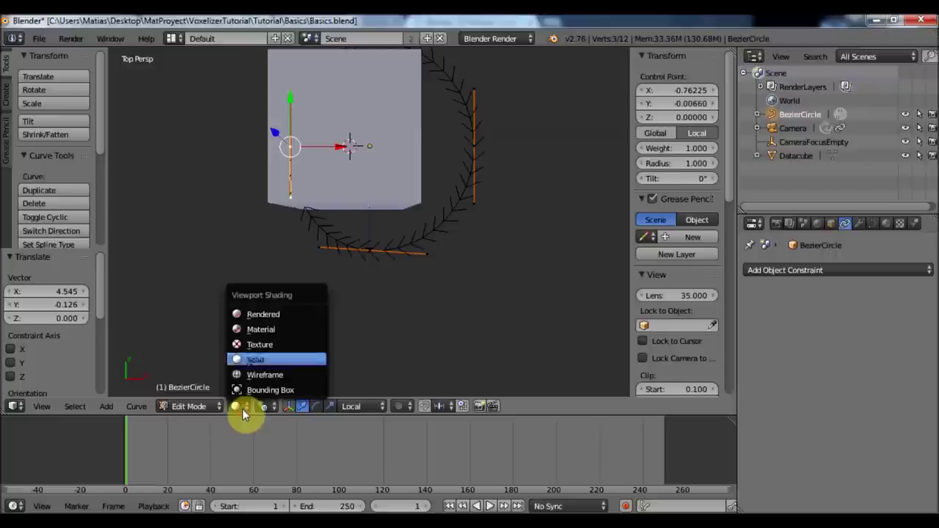
left_click(189, 406)
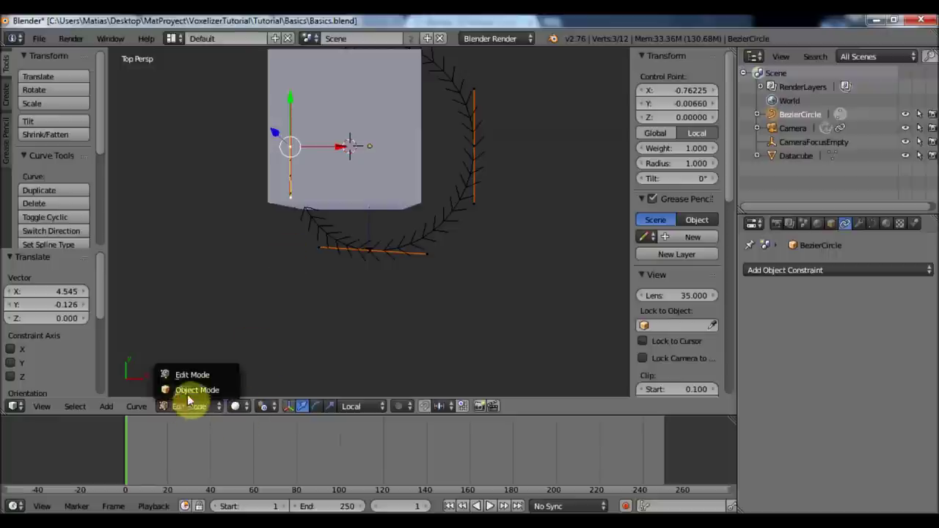
left_click(192, 393)
middle_click_drag(242, 264, 360, 235)
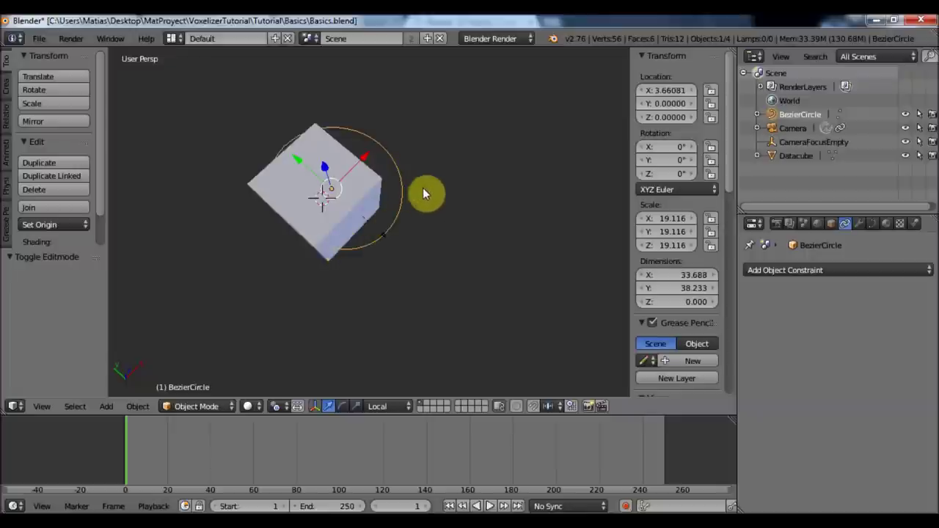
Add a Follow Path constraint to the camera with BezierCircle as its target.
right_click(385, 234)
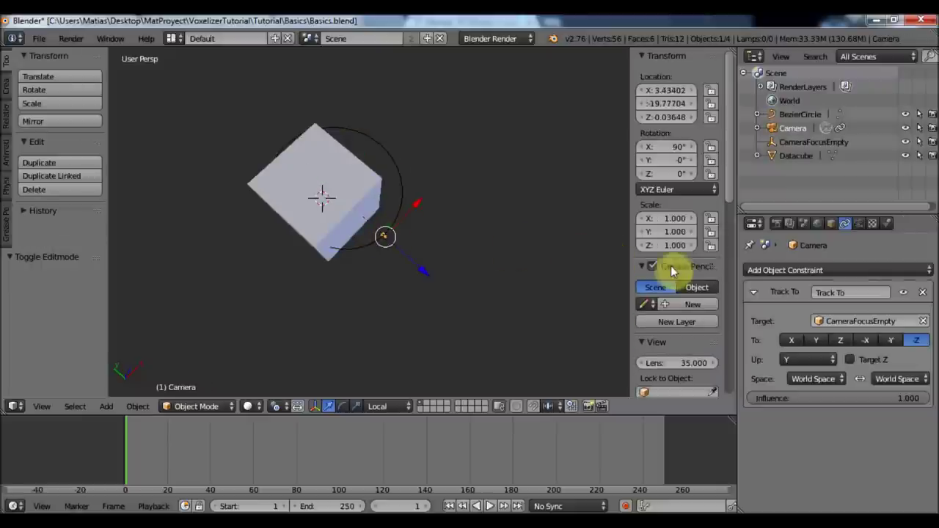
left_click(799, 270)
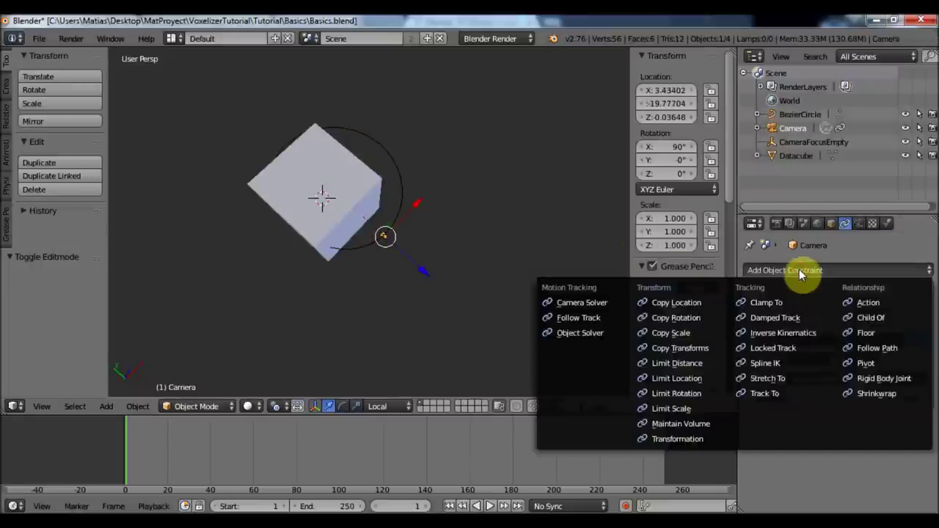
left_click(864, 348)
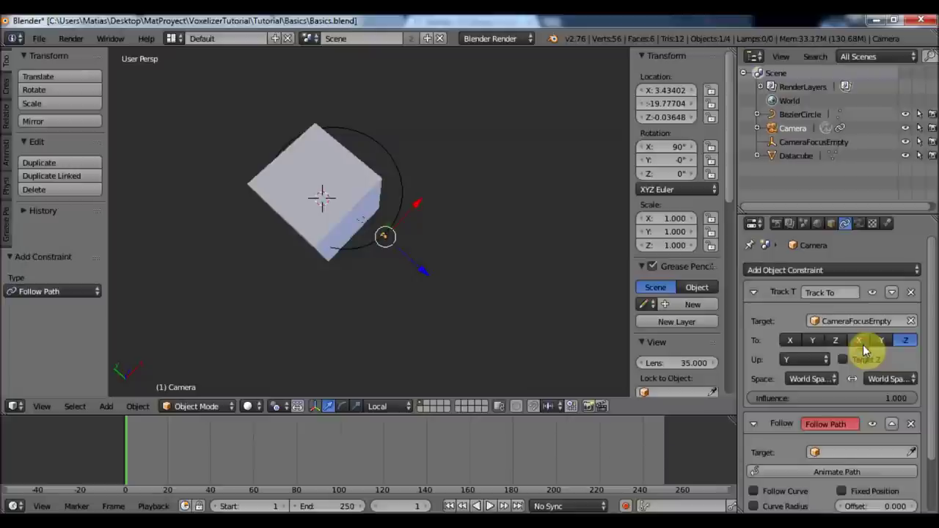
middle_click_drag(574, 281, 599, 305)
scroll(851, 397, "down", 3)
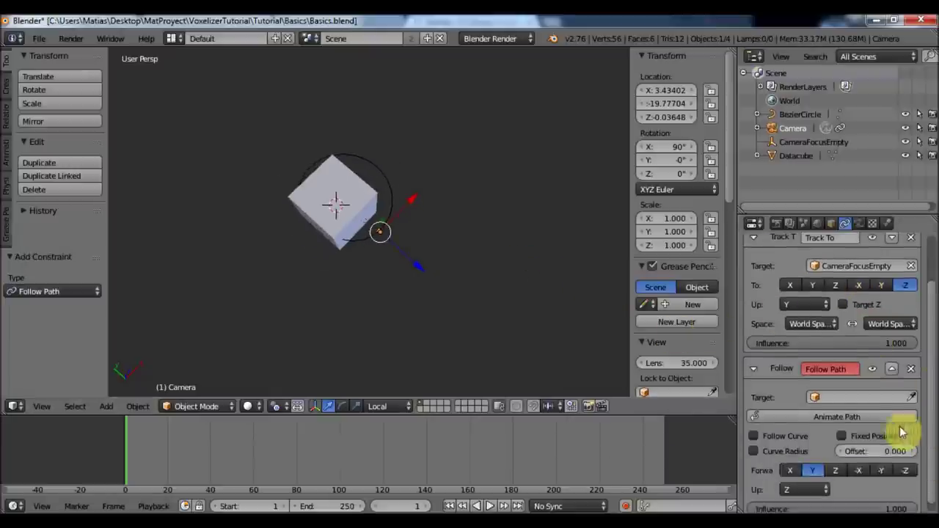
left_click(865, 397)
left_click(840, 258)
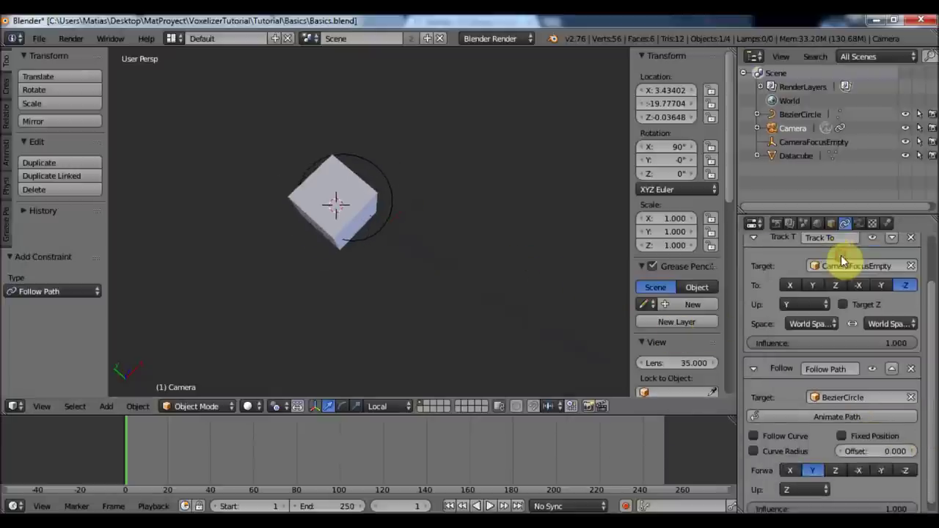
Reset all of the camera's location and rotation values to their defaults.
scroll(457, 272, "down", 5)
scroll(457, 271, "up", 8)
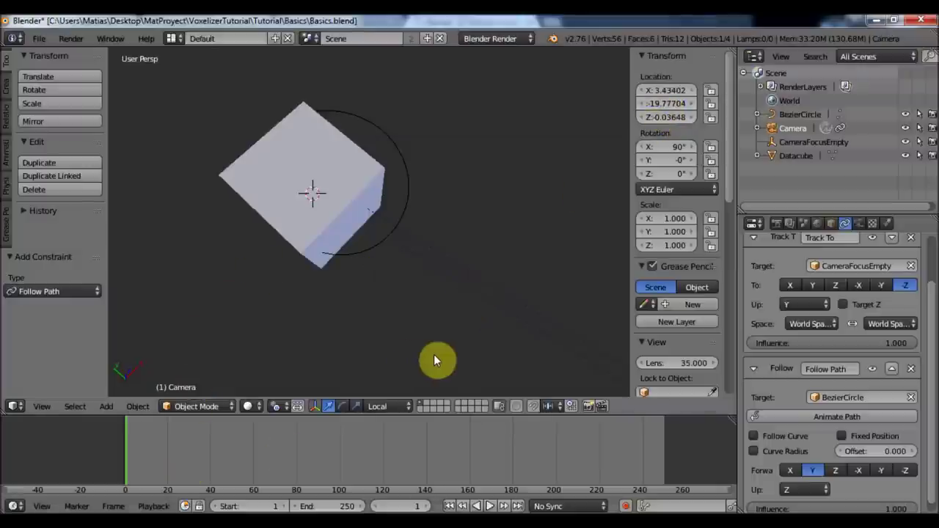
right_click(655, 104)
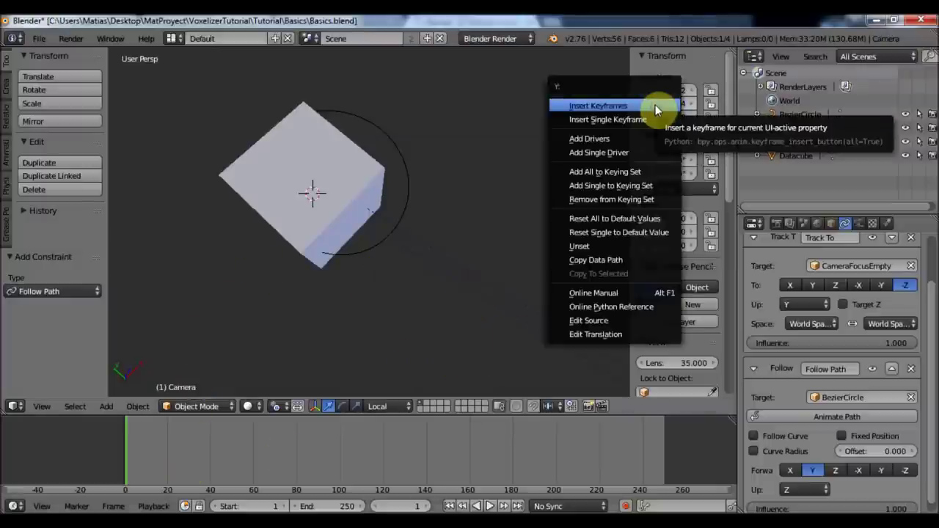
left_click(645, 219)
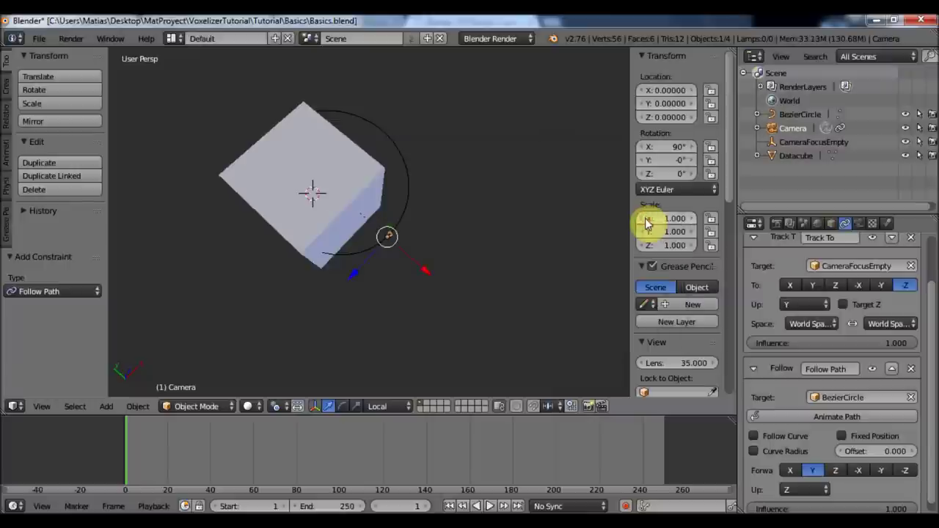
right_click(665, 175)
left_click(664, 182)
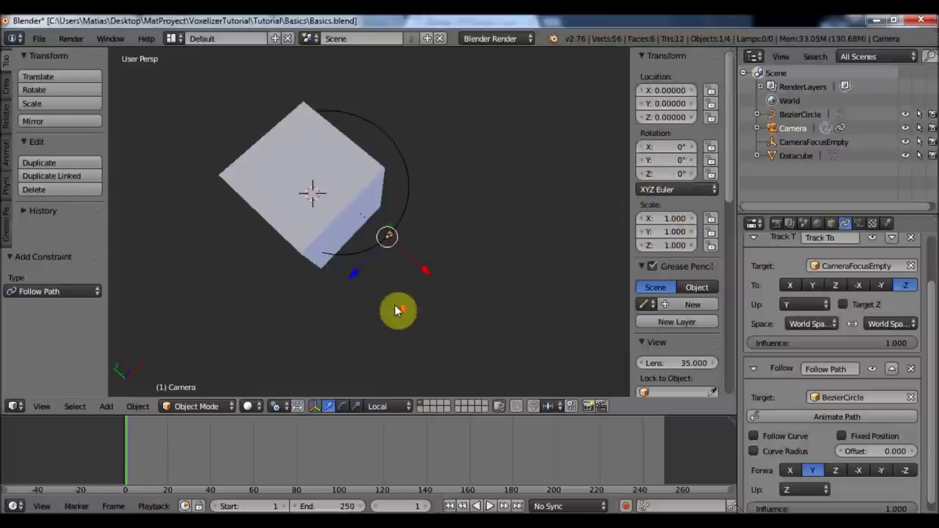
scroll(398, 305, "up", 6)
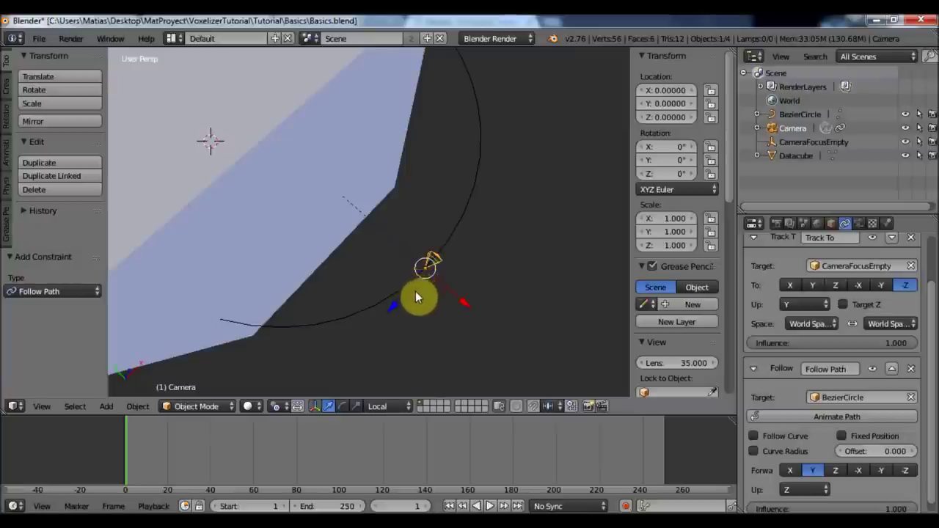
key("g")
right_click(427, 292)
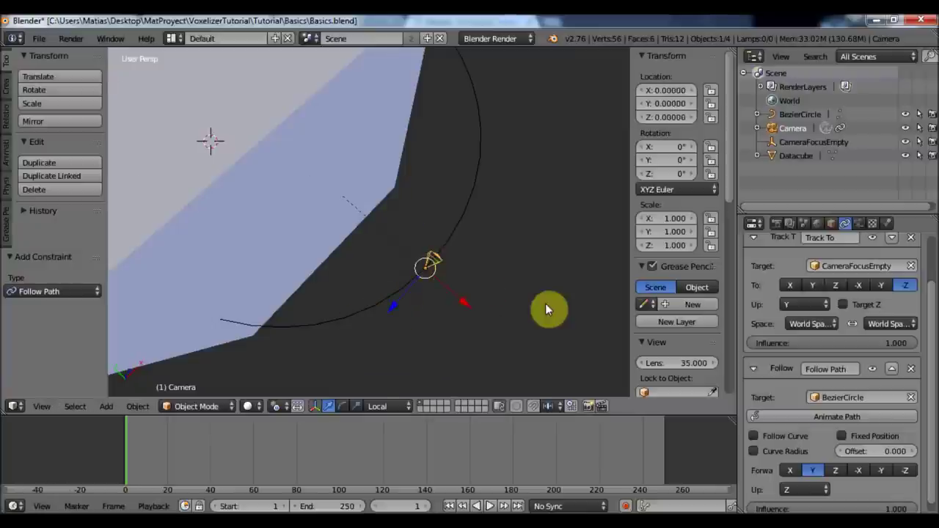
Move the camera's Follow Path constraint above the Track To constraint in the constraint stack.
scroll(538, 309, "up", 1)
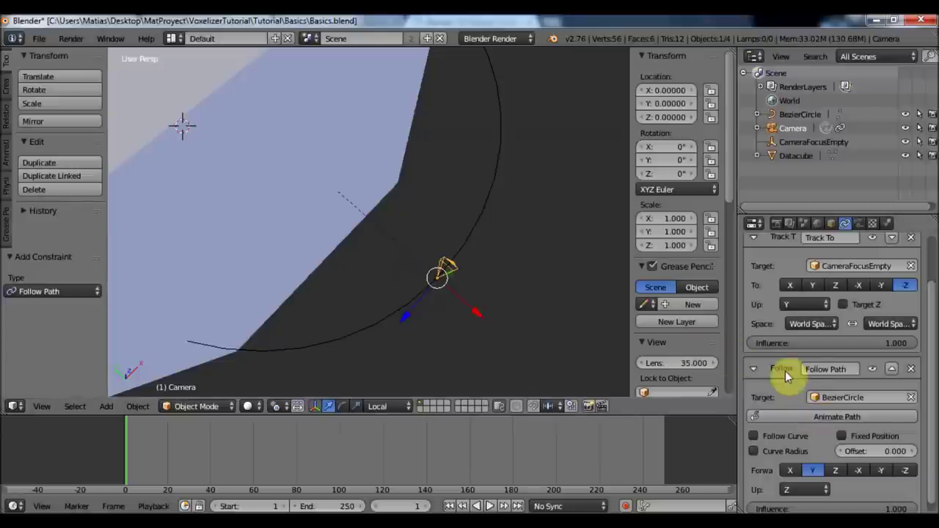
scroll(805, 370, "up", 2)
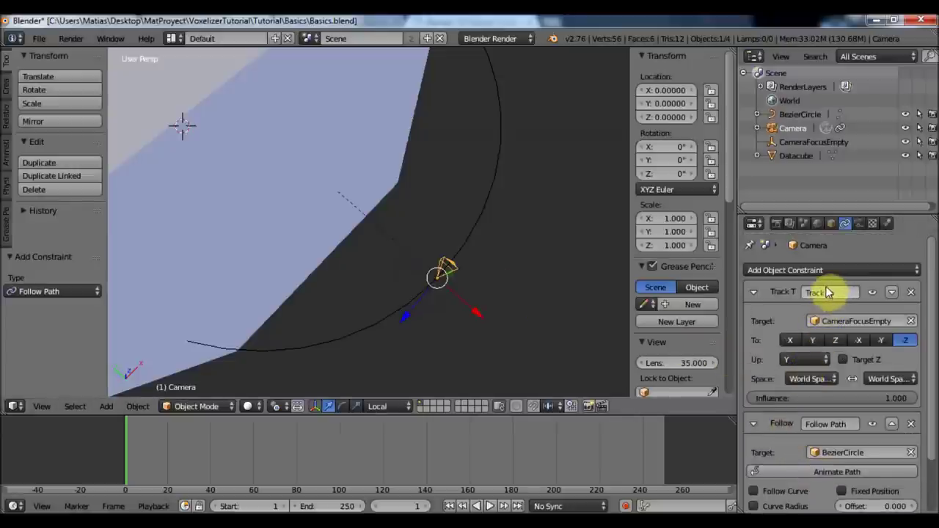
scroll(873, 411, "down", 1)
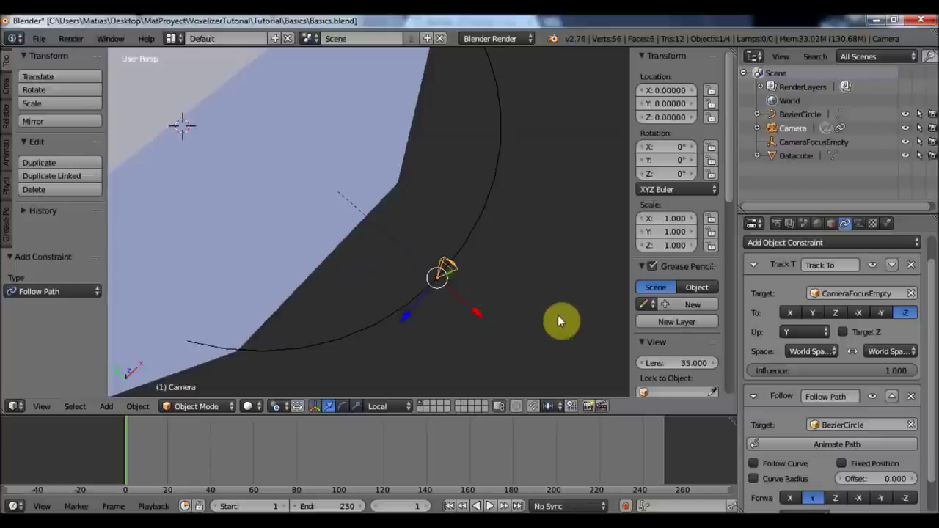
left_click(894, 397)
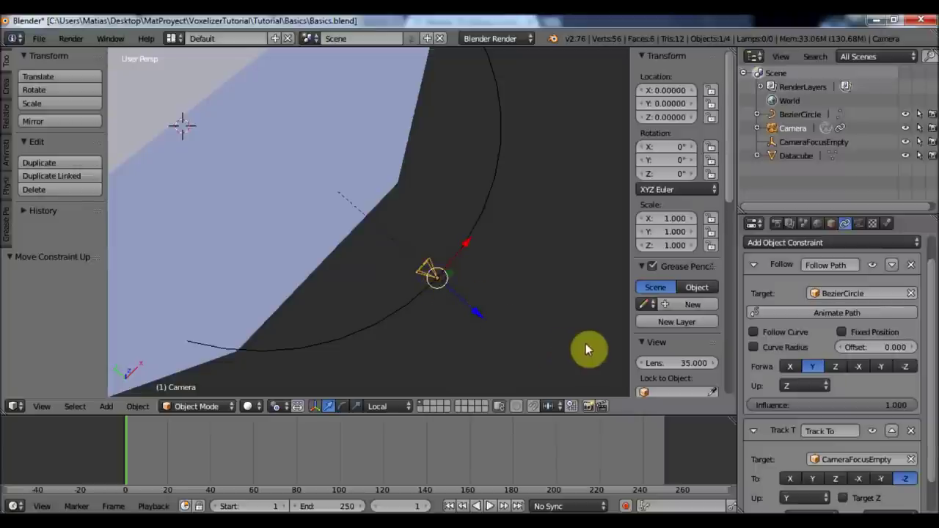
Set the Bezier circle's path animation length to 250 frames in its curve data settings.
scroll(916, 417, "down", 2)
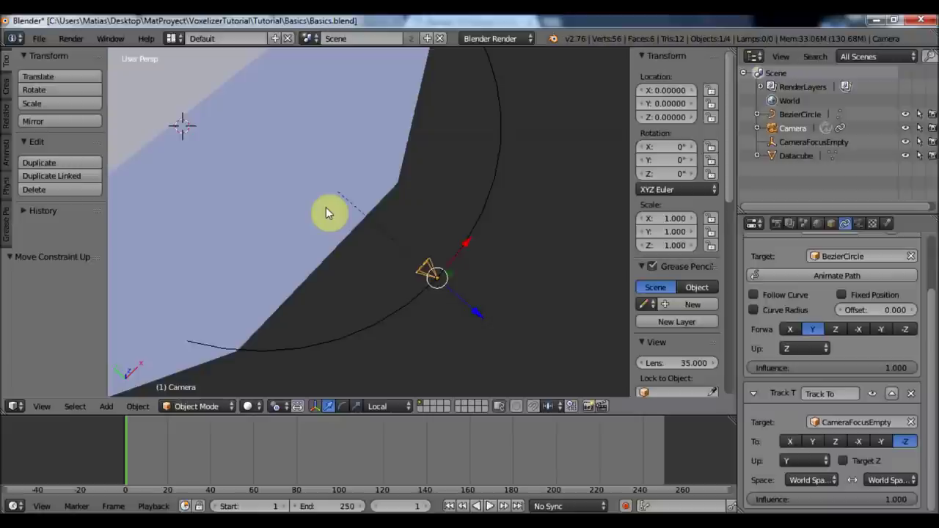
middle_click_drag(452, 304, 480, 251)
scroll(481, 251, "down", 4)
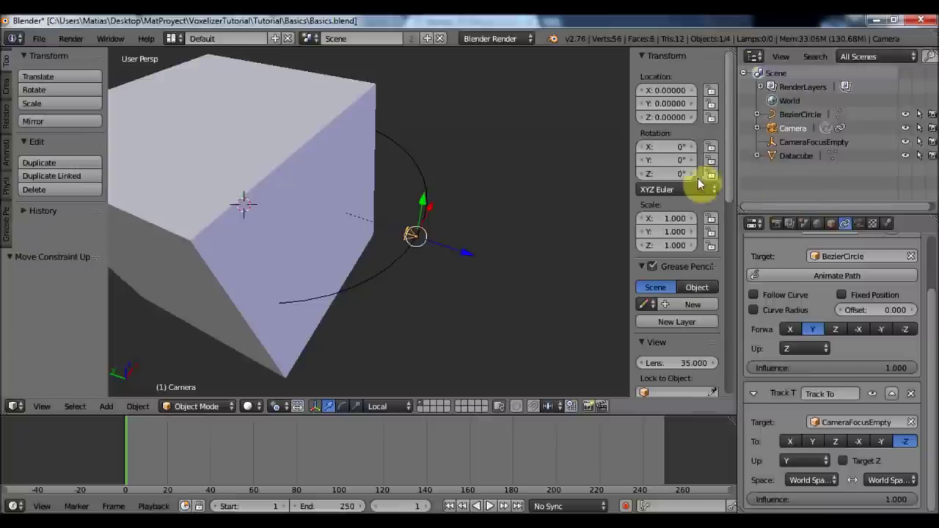
left_click(799, 115)
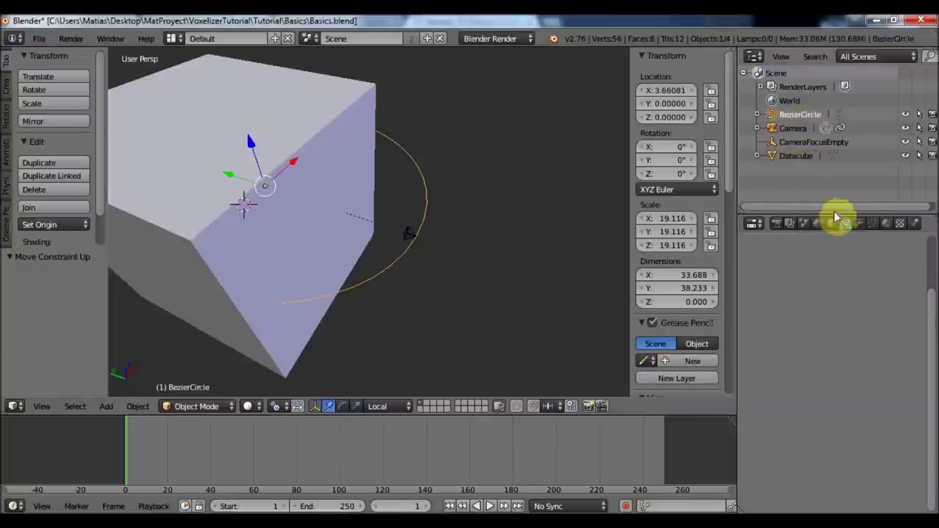
left_click(869, 223)
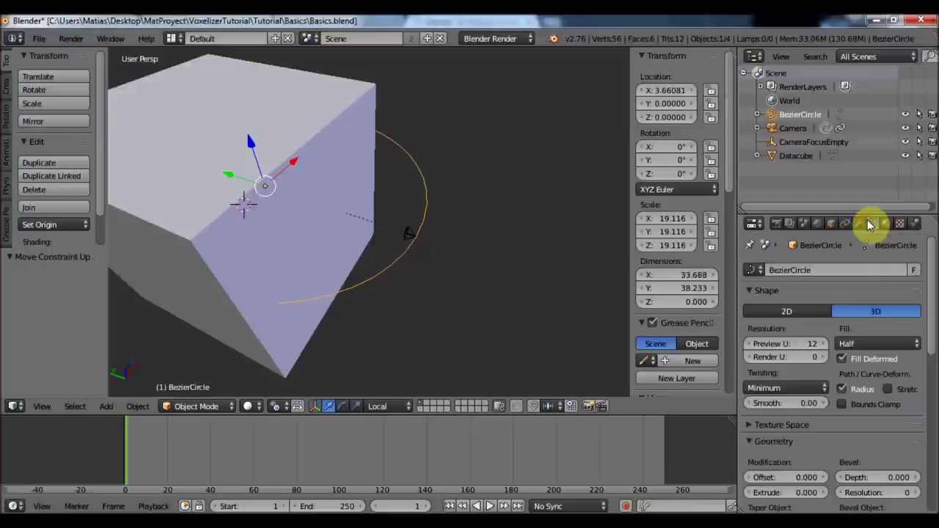
scroll(859, 334, "down", 3)
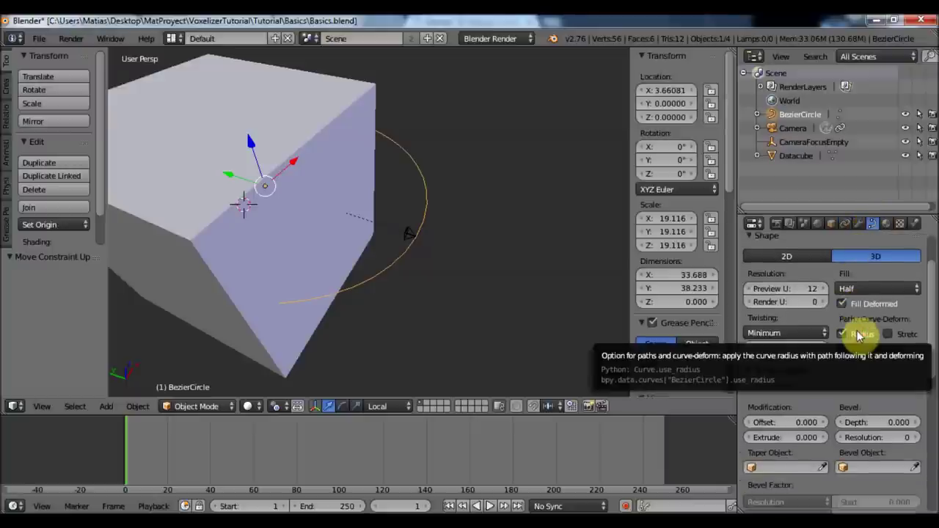
scroll(859, 336, "down", 8)
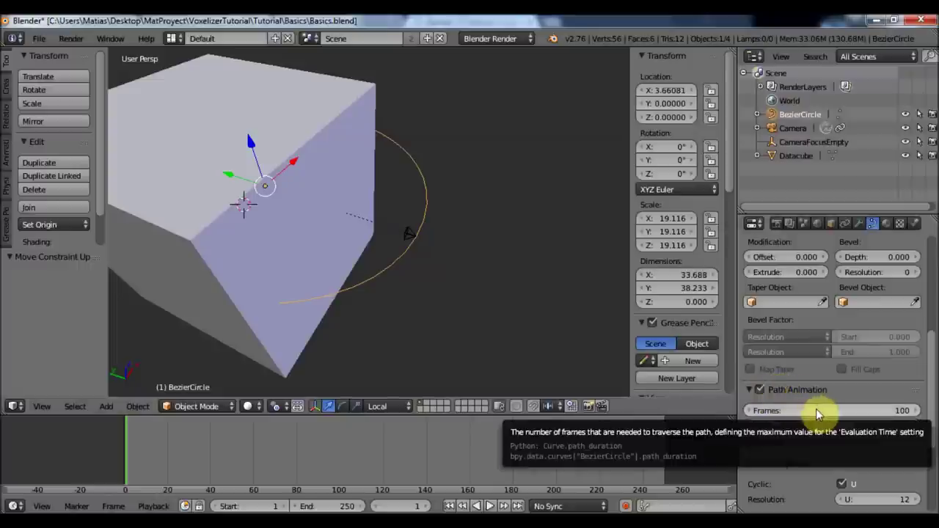
left_click(816, 411)
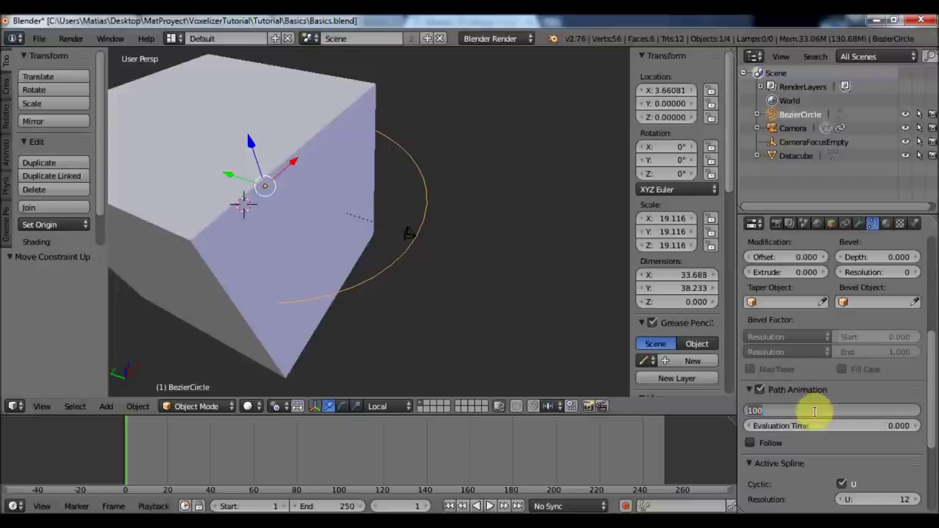
key("Return")
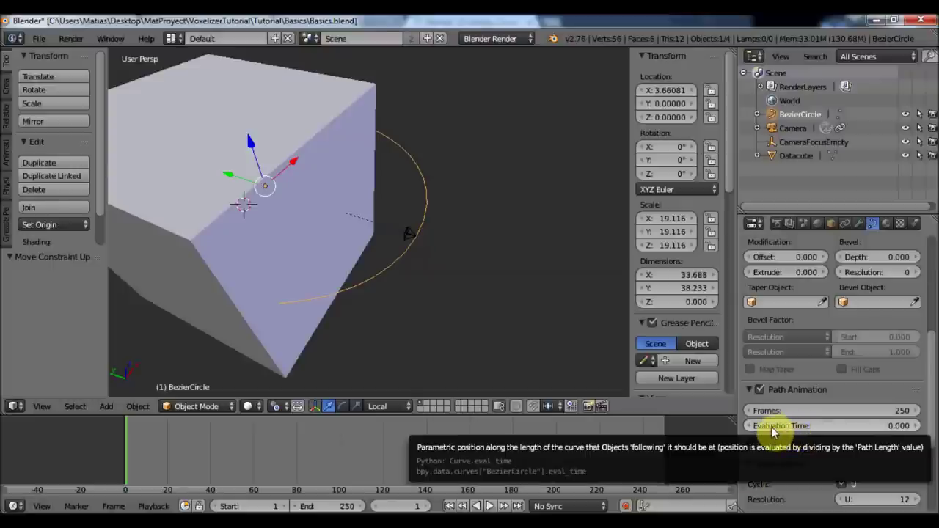
Scrub the Bezier circle's Evaluation Time to 228.5 to preview the camera travelling along the path.
left_click_drag(780, 433, 772, 425)
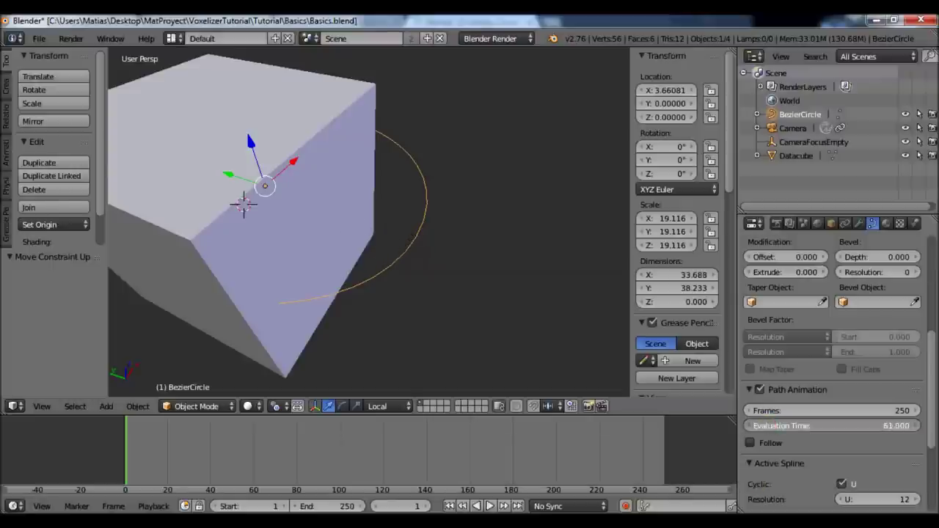
left_click_drag(833, 426, 807, 426)
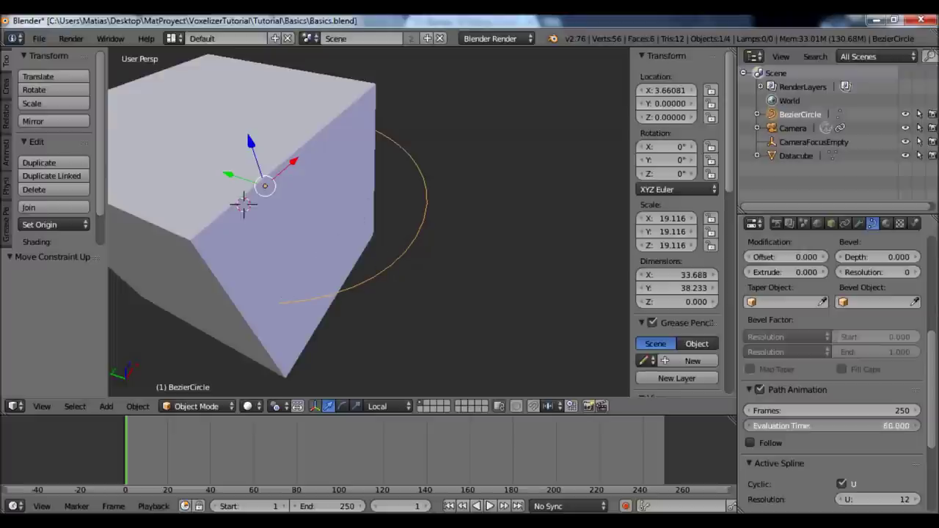
left_click_drag(832, 426, 863, 426)
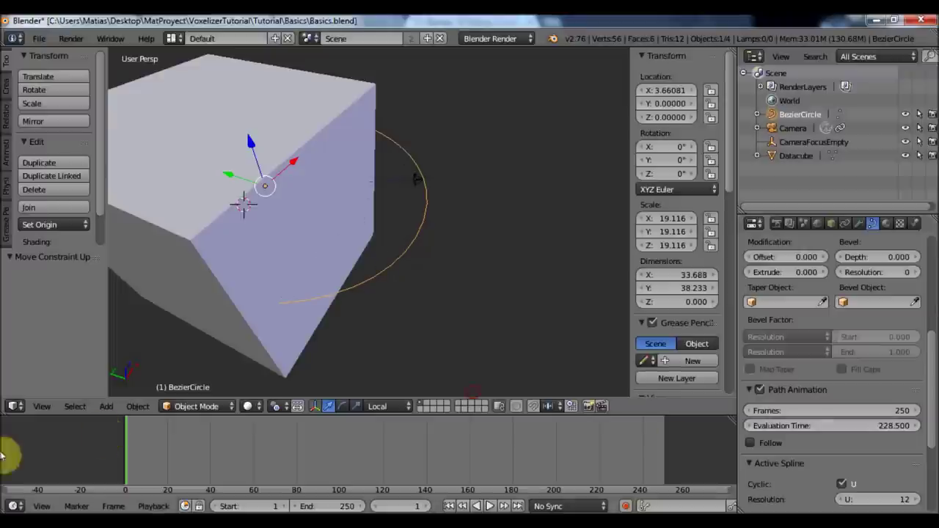
Switch the viewport to Wireframe shading, scrub the path's Evaluation Time once more and reset it to 0.
scroll(350, 260, "down", 5)
key("z")
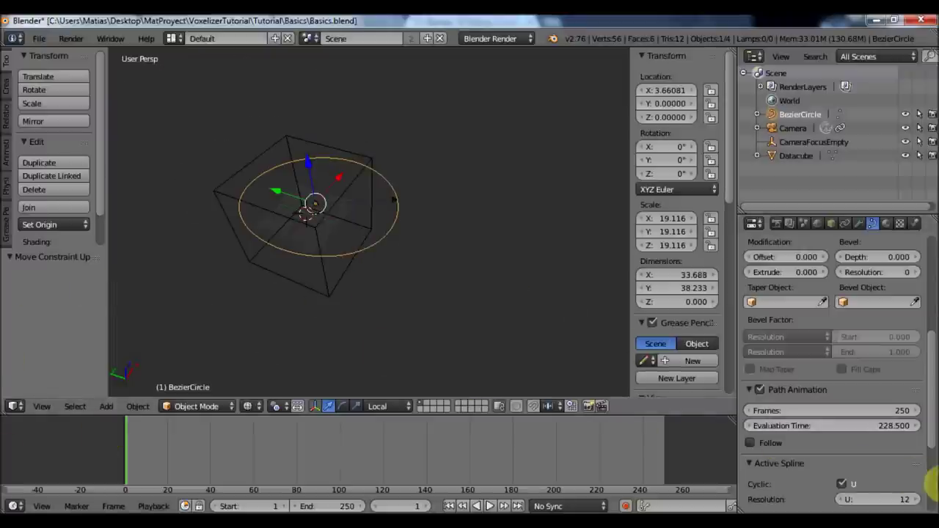
left_click(865, 425)
left_click_drag(866, 424, 859, 424)
left_click(858, 424)
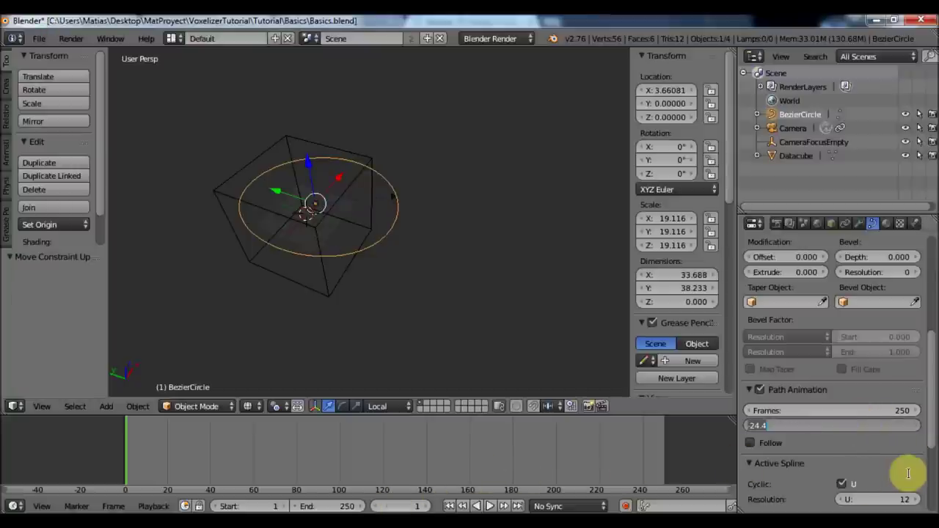
type("0")
key("Return")
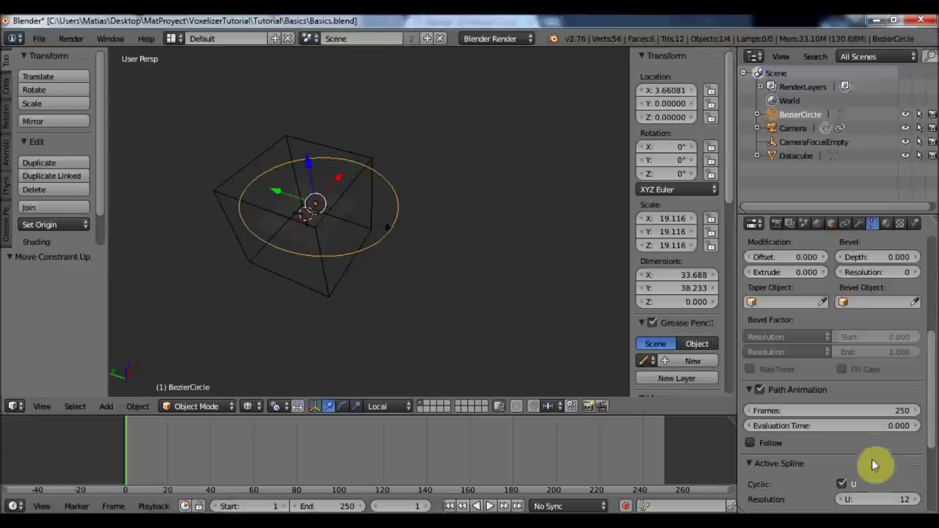
Keyframe the Bezier circle's Evaluation Time at 0 on frame 1 and at 250 on frame 250.
key("i")
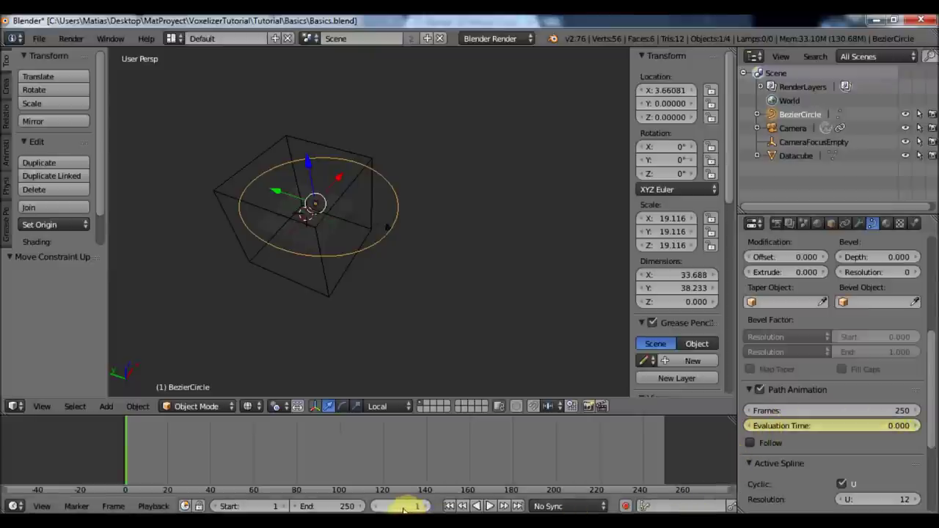
left_click(518, 506)
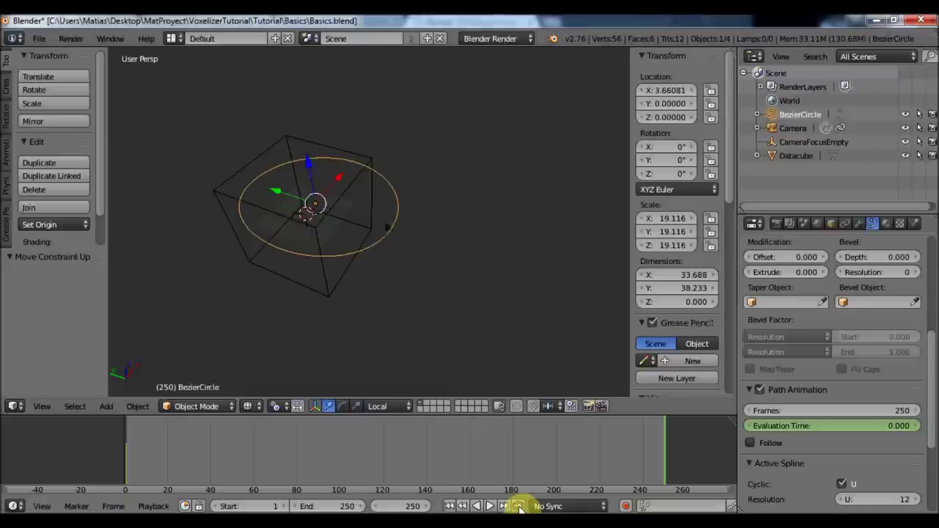
left_click(855, 431)
type("250")
key("Return")
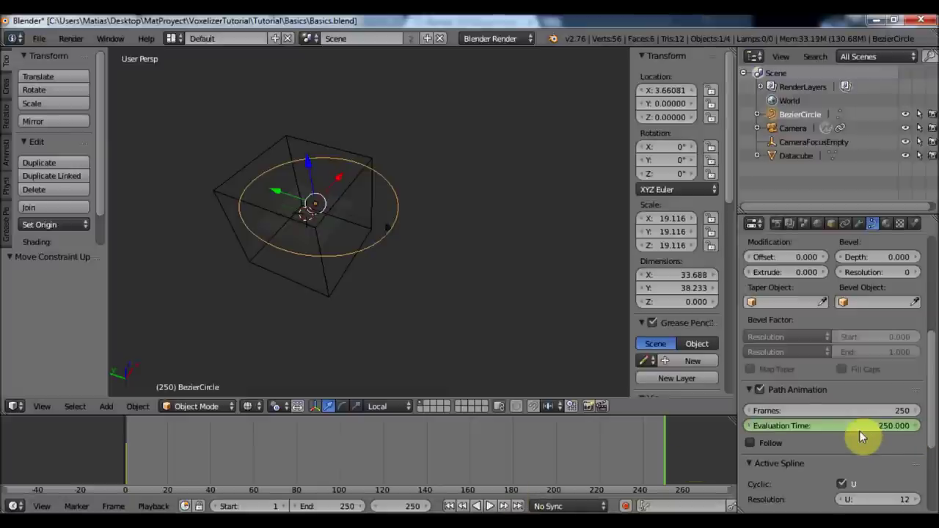
key("i")
Play the animation from frame 1 to preview the camera's motion along the path, stop it and return to frame 1.
left_click(449, 506)
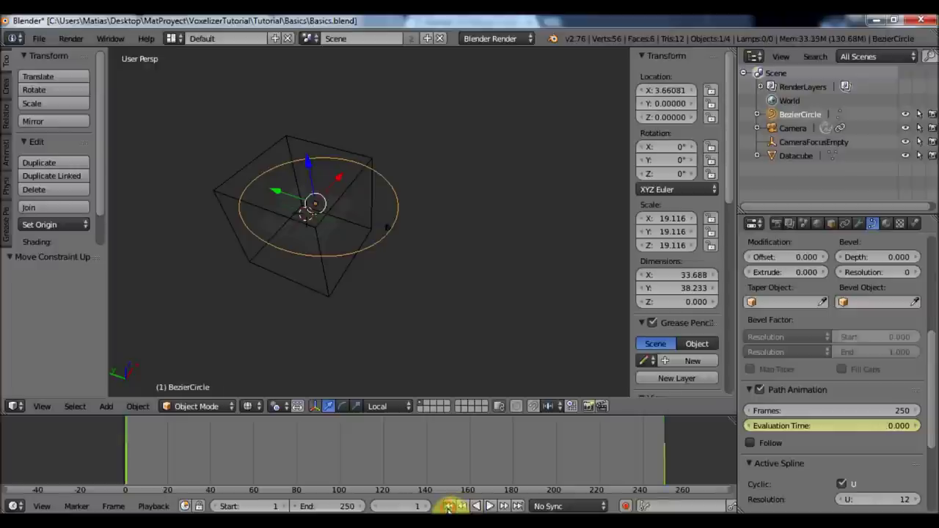
left_click(490, 506)
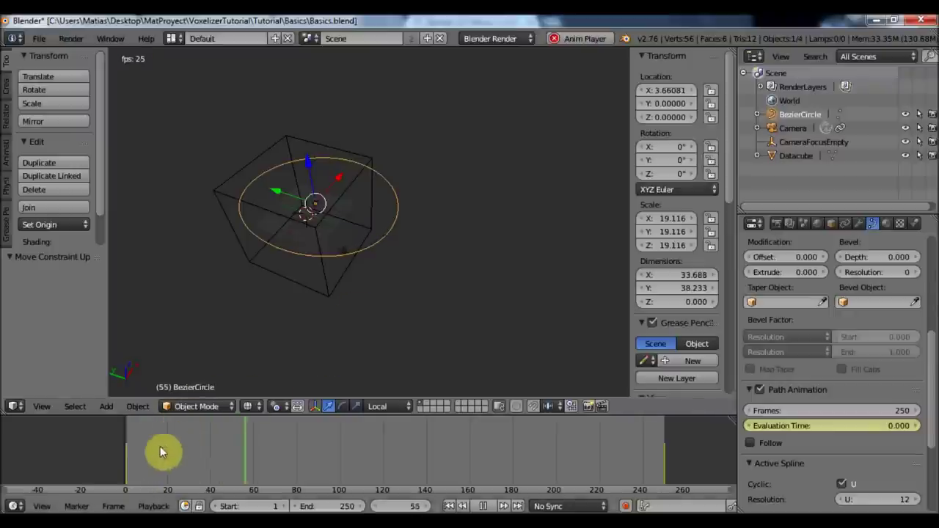
left_click(482, 506)
left_click(449, 507)
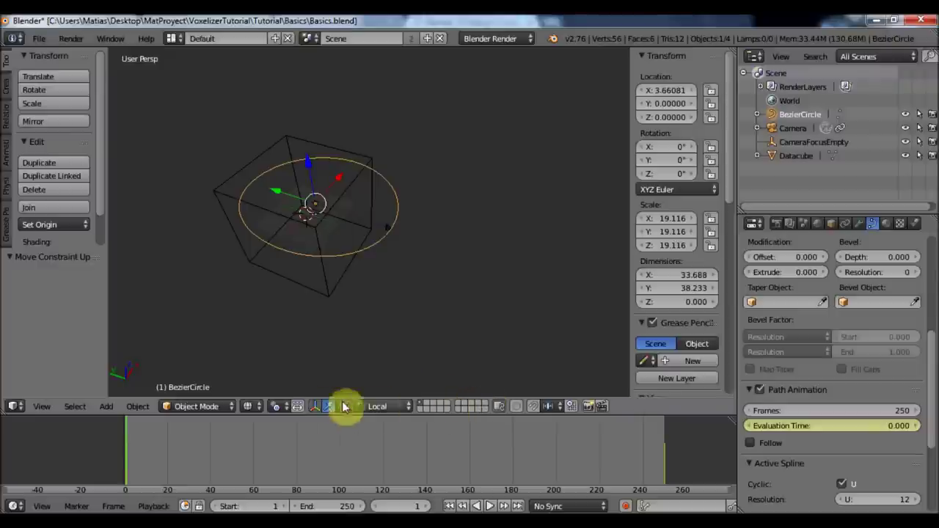
Switch the viewport back to Solid shading and save the blend file.
left_click(250, 407)
left_click(253, 364)
left_click(39, 37)
left_click(40, 37)
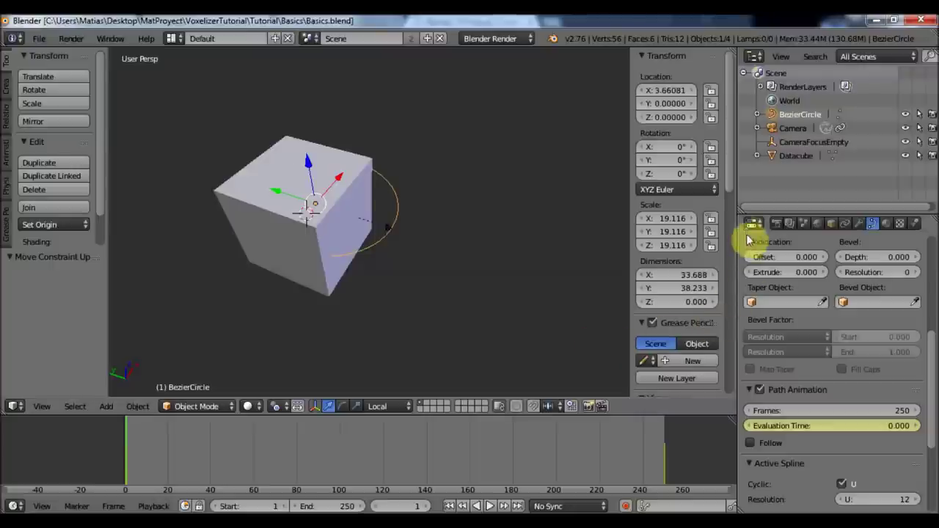
Set the scene's render output file format to AVI Raw.
left_click(777, 224)
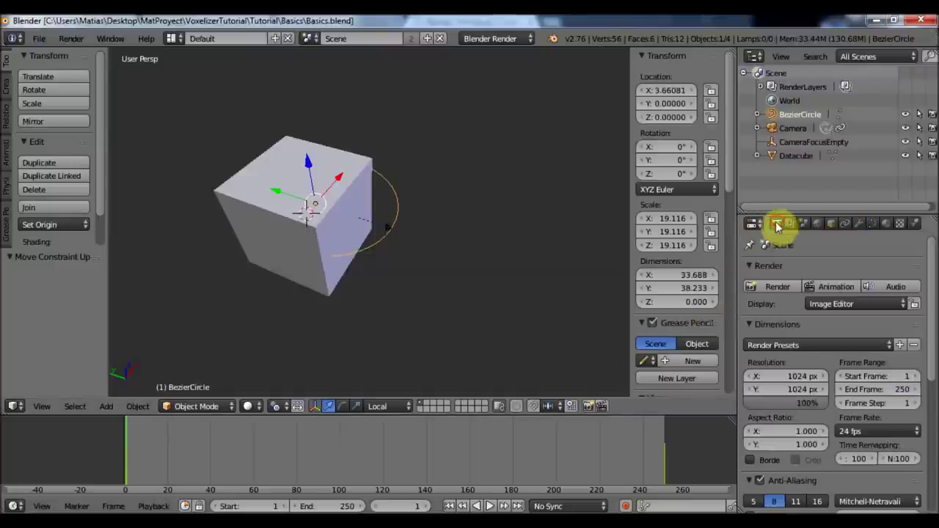
mouse_move(930, 268)
left_mouse_down()
mouse_move(925, 390)
mouse_move(921, 275)
left_mouse_up()
scroll(775, 398, "down", 8)
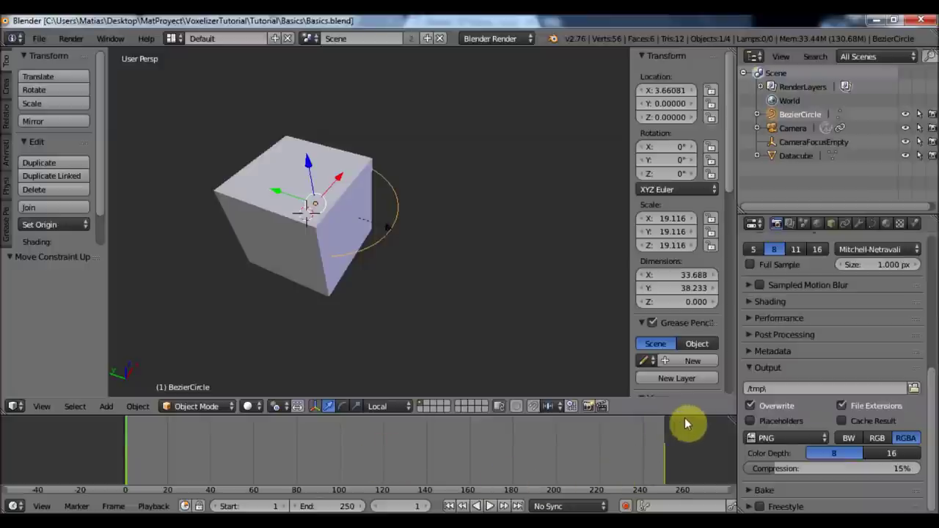
left_click(796, 433)
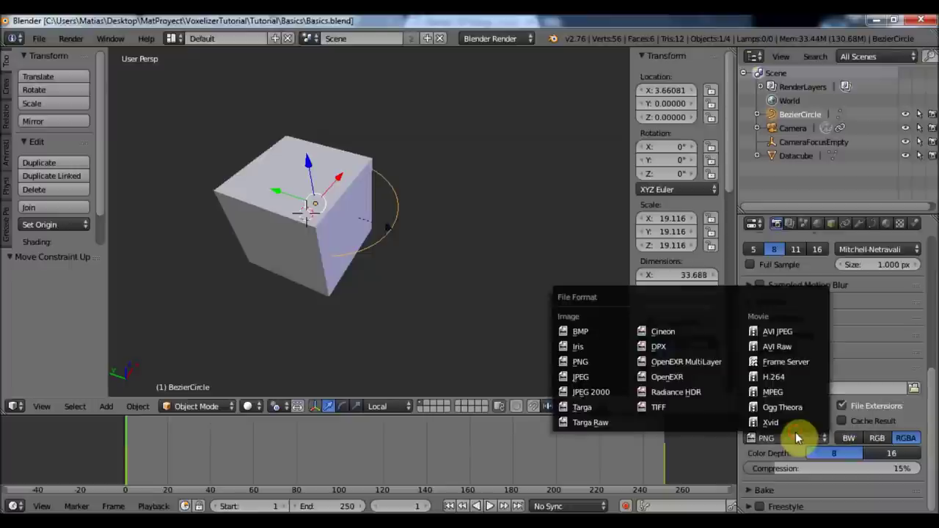
left_click(787, 344)
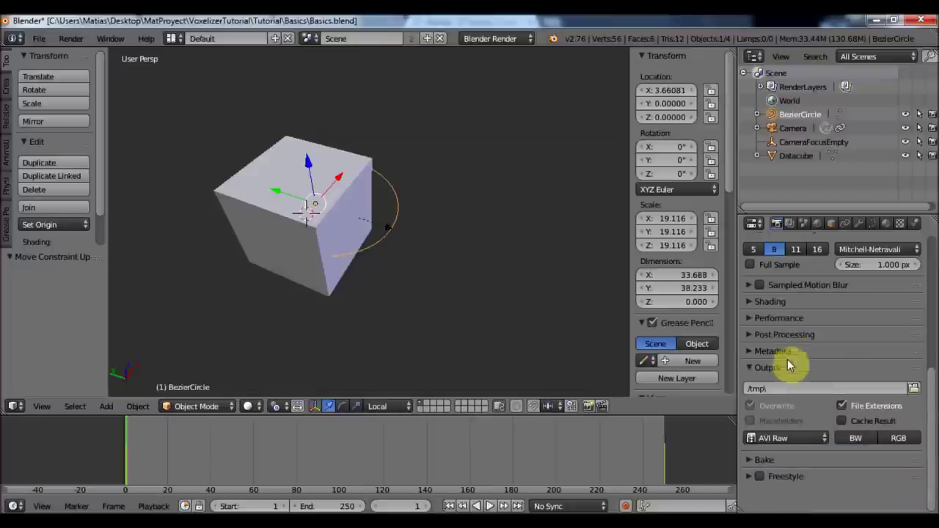
Set the render output path to a file named Test in the MatProyect\VoxelizerTutorial\Tutorial\Basics folder on the Desktop.
left_click(913, 389)
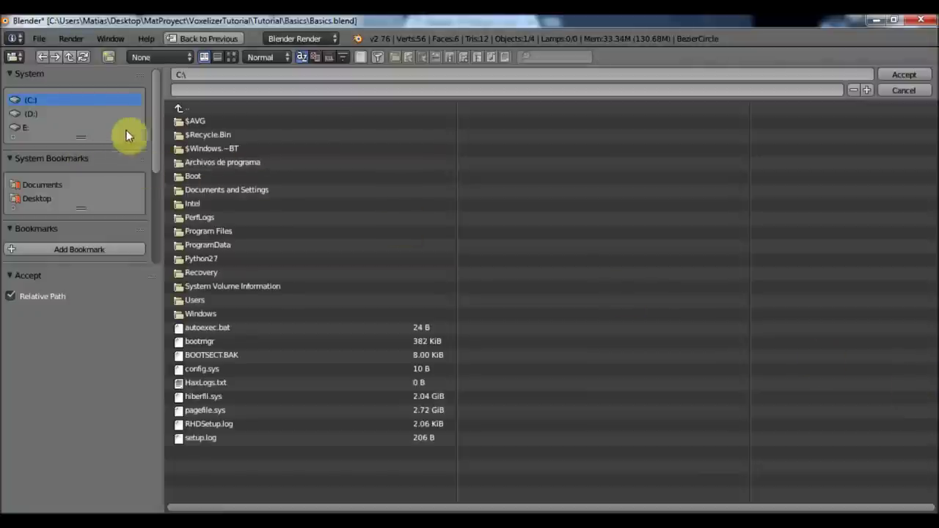
left_click(39, 199)
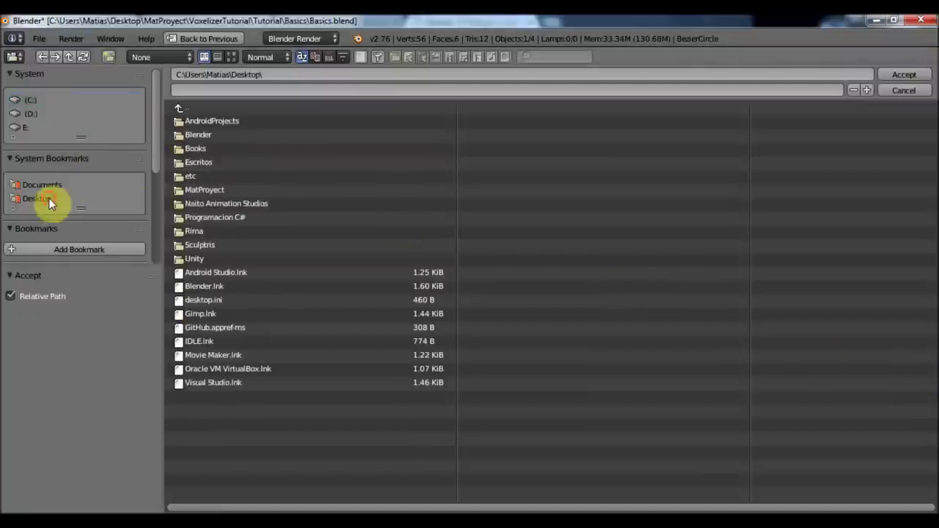
left_click(226, 190)
left_click(225, 135)
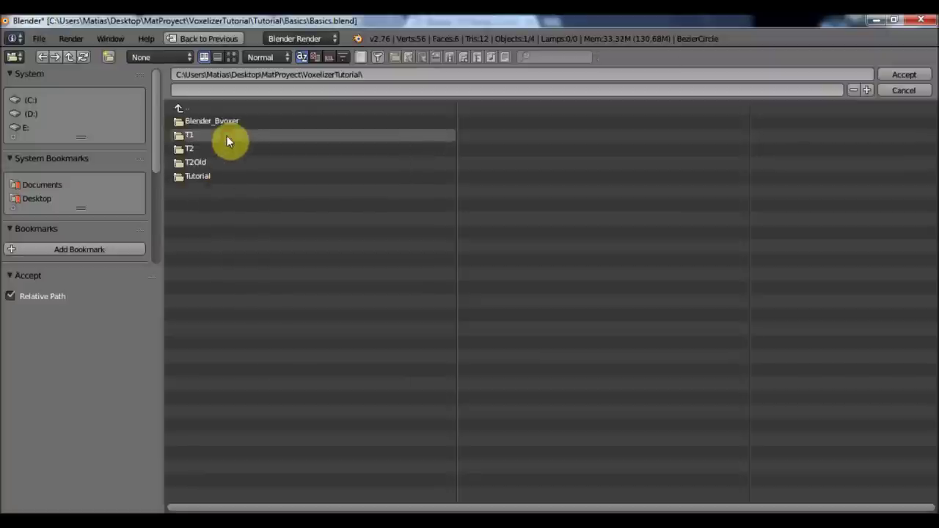
left_click(212, 176)
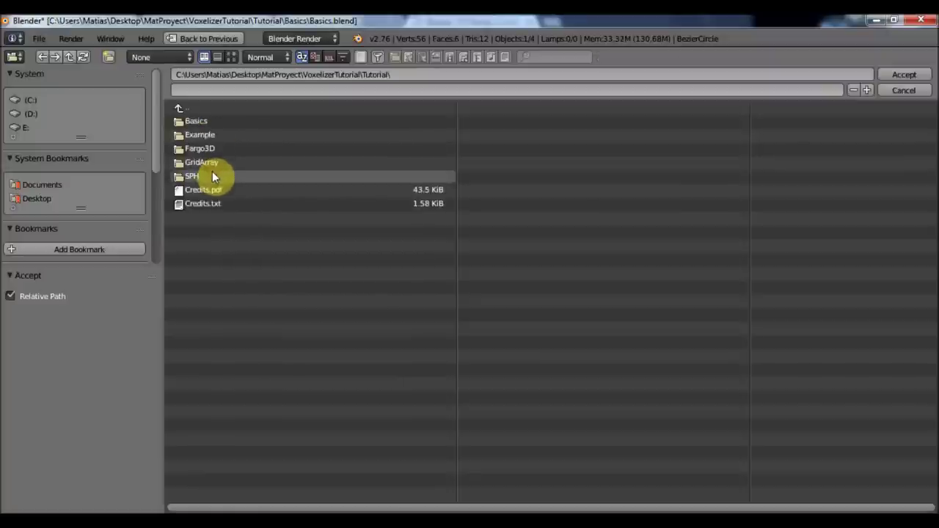
left_click(218, 125)
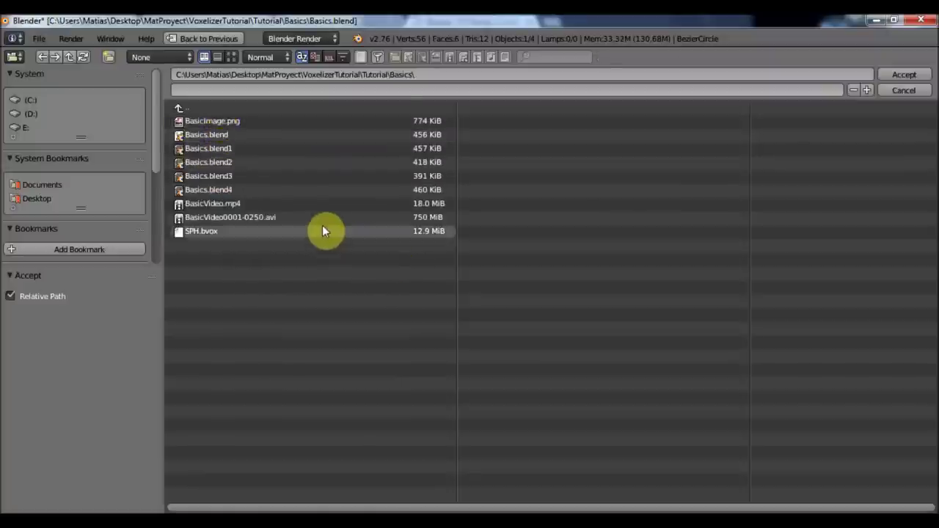
left_click(244, 89)
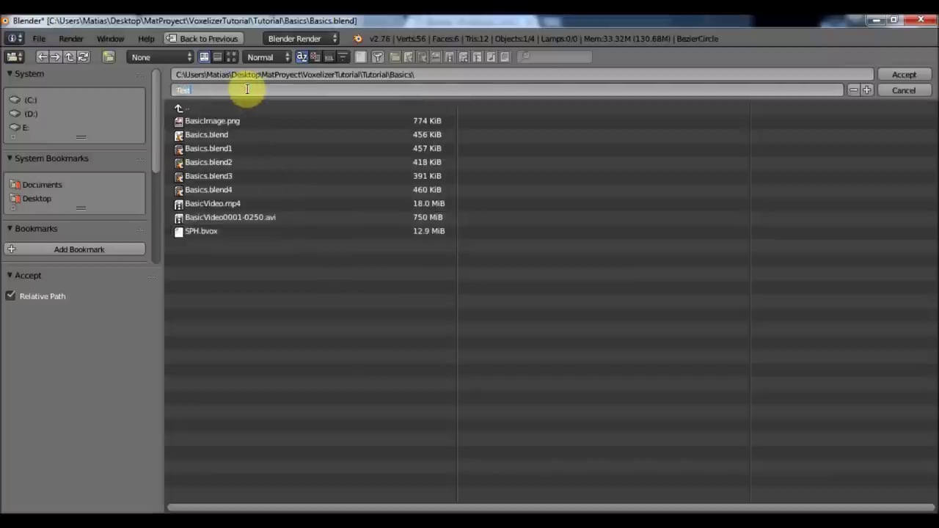
left_click(903, 74)
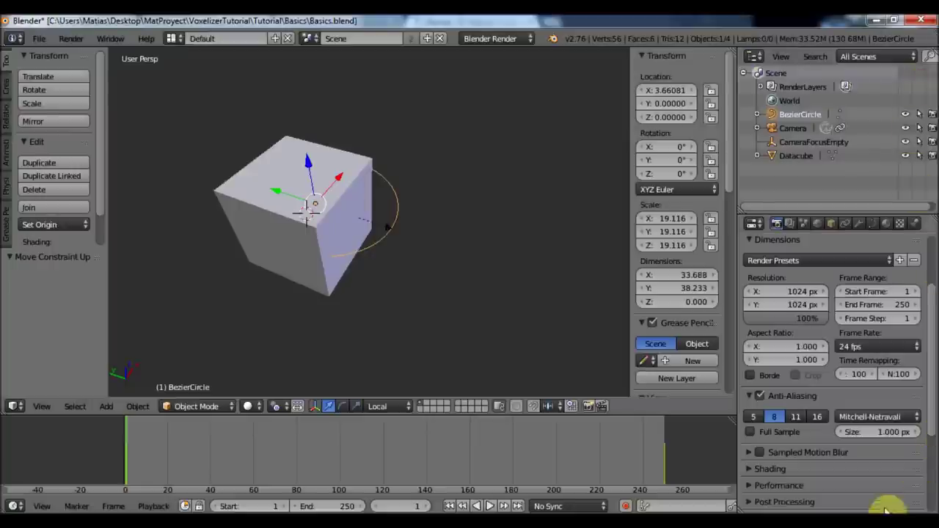
Save the blend file and start rendering the full animation.
scroll(880, 456, "down", 5)
scroll(815, 440, "up", 8)
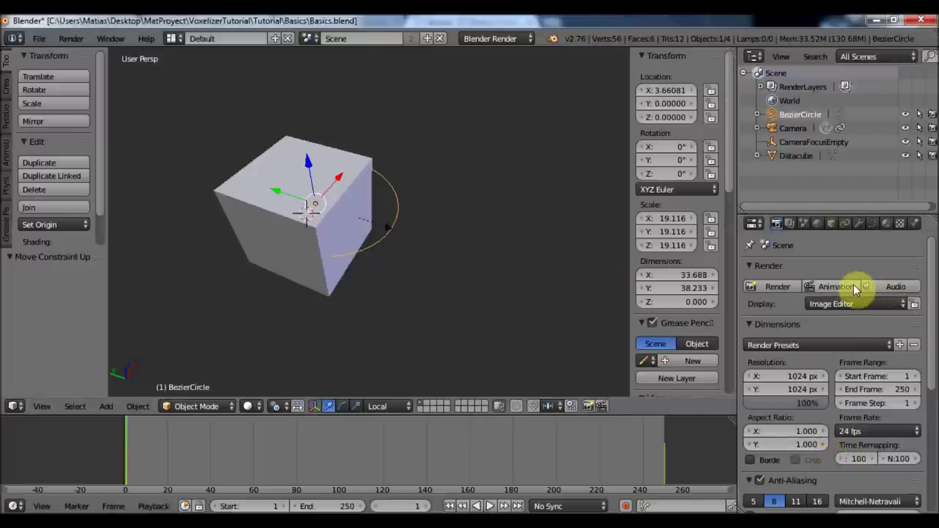
left_click(42, 36)
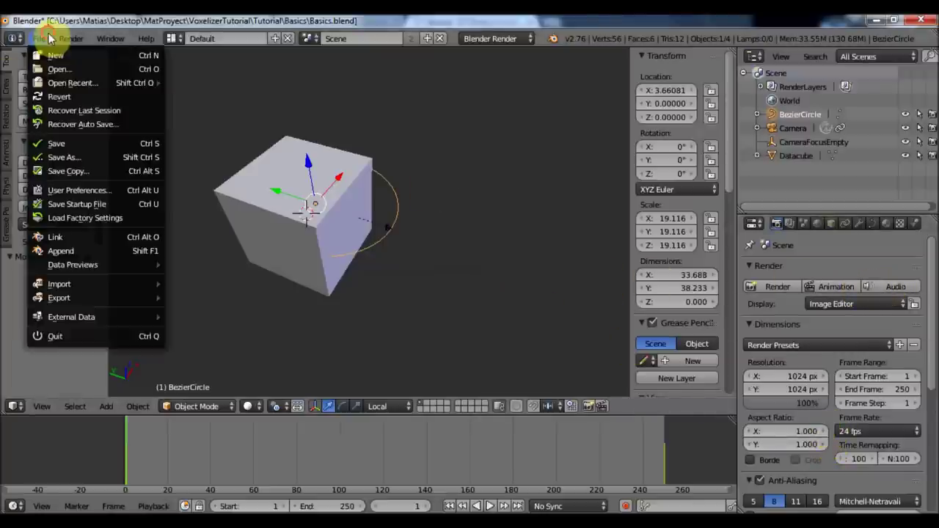
left_click(79, 141)
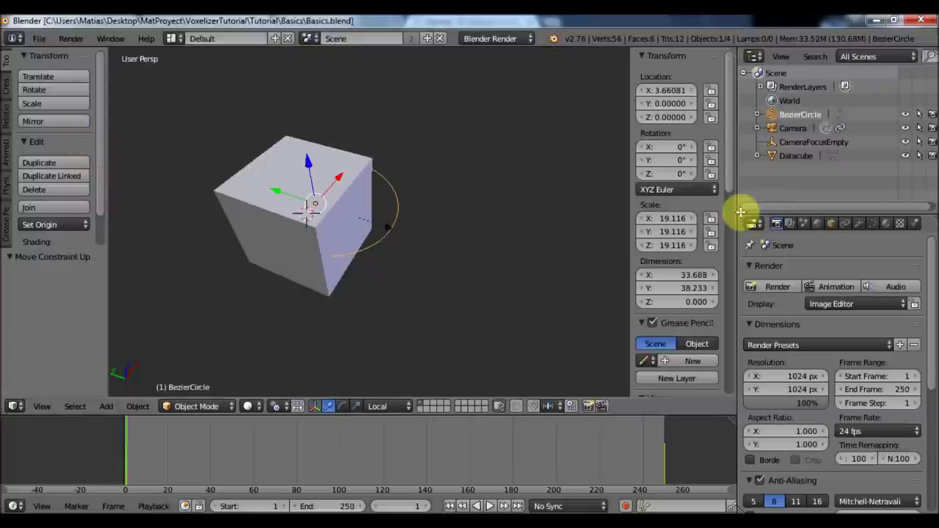
left_click(838, 287)
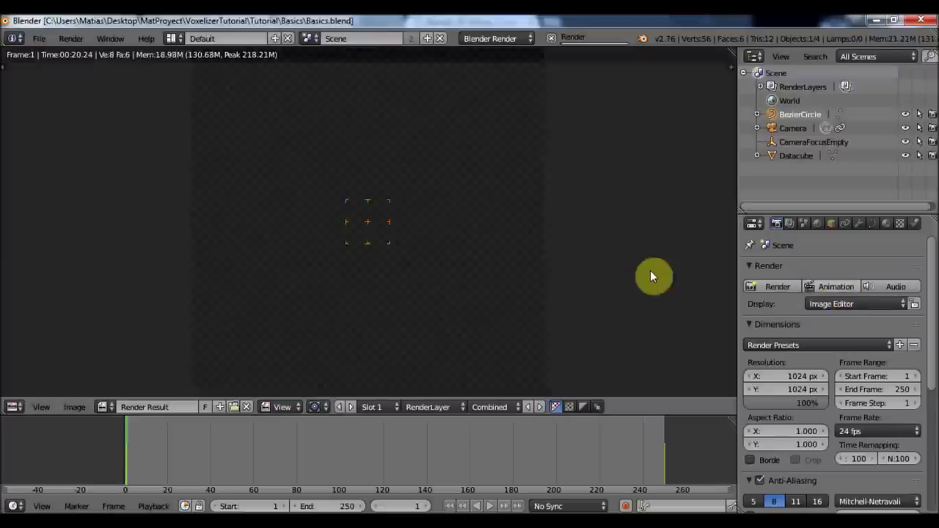